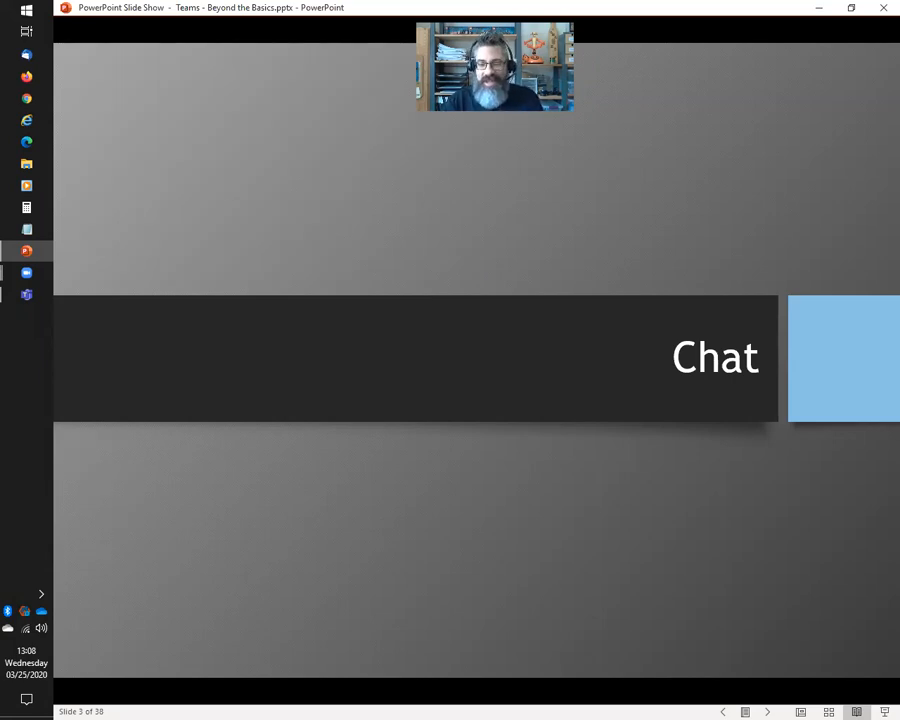
Advance the slide show to the Beyond the Basics – Chat slide listing the items under Using Chat Features
key(Right)
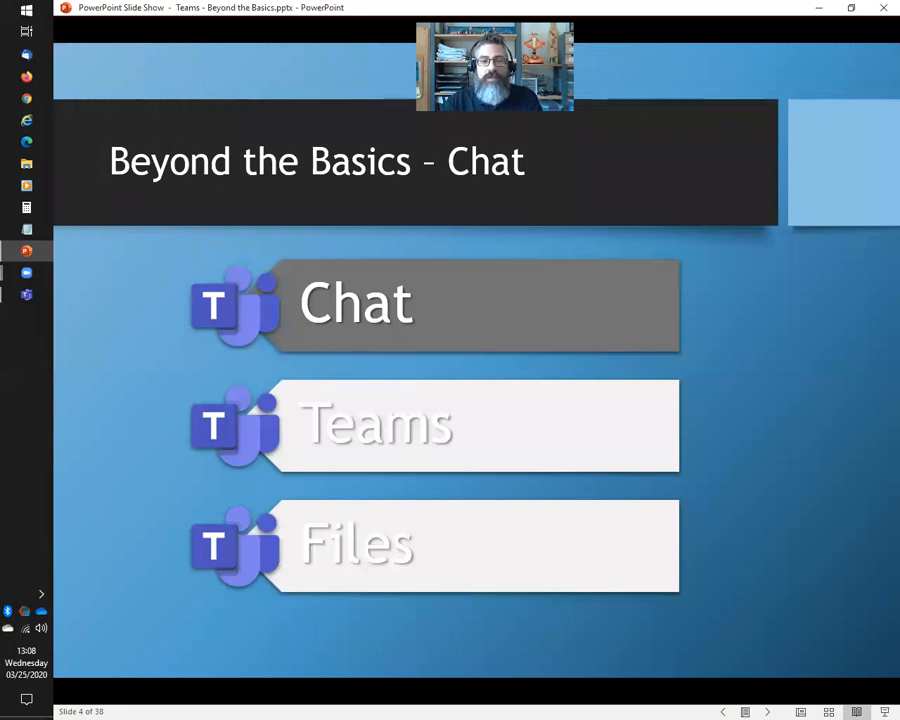
key(Right)
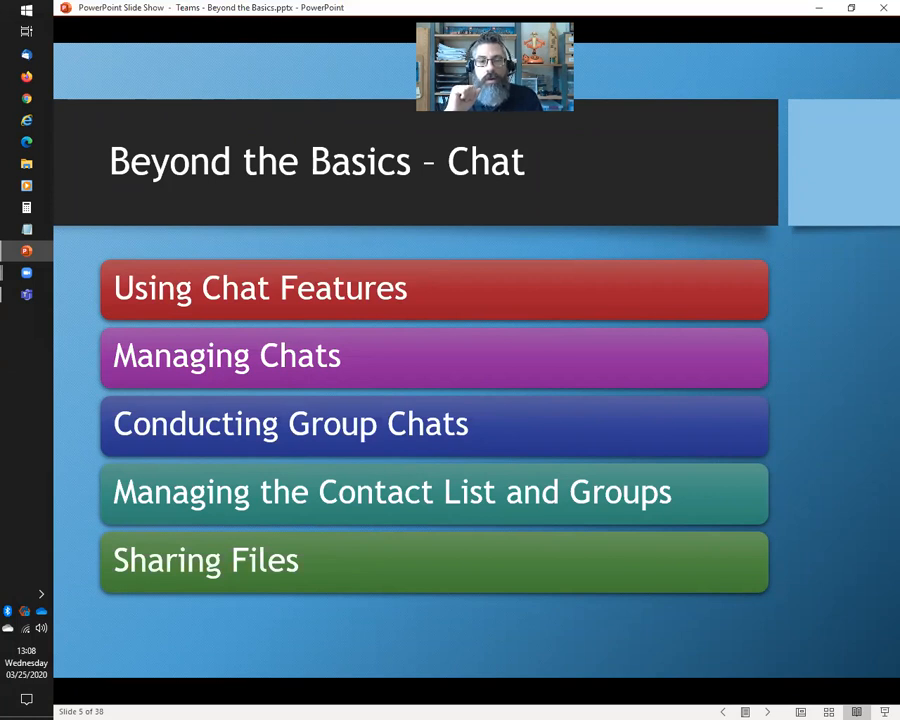
key(Right)
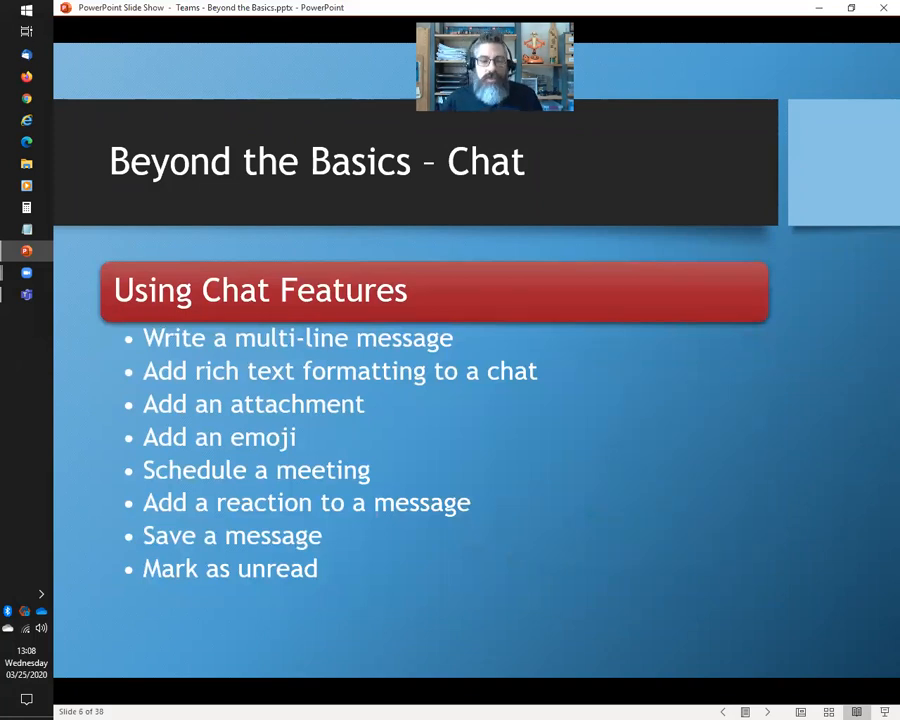
Switch to Microsoft Teams and display the list of recent chats
mouse_move(25, 293)
click(104, 300)
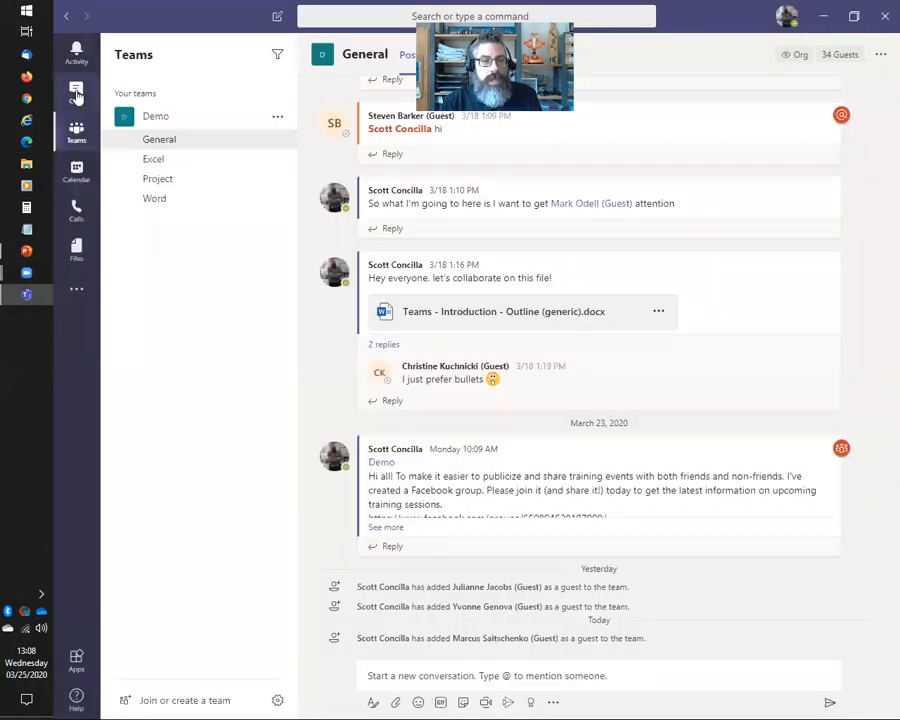
click(77, 94)
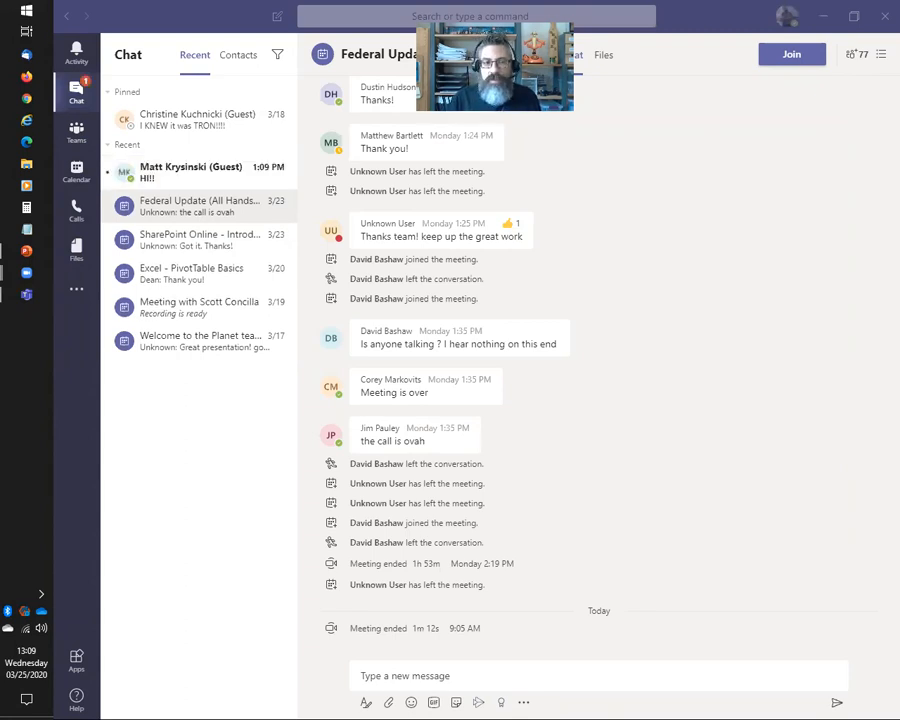
Open the unread guest chat and send the message "Hello, and welcome to today's class!"
click(176, 177)
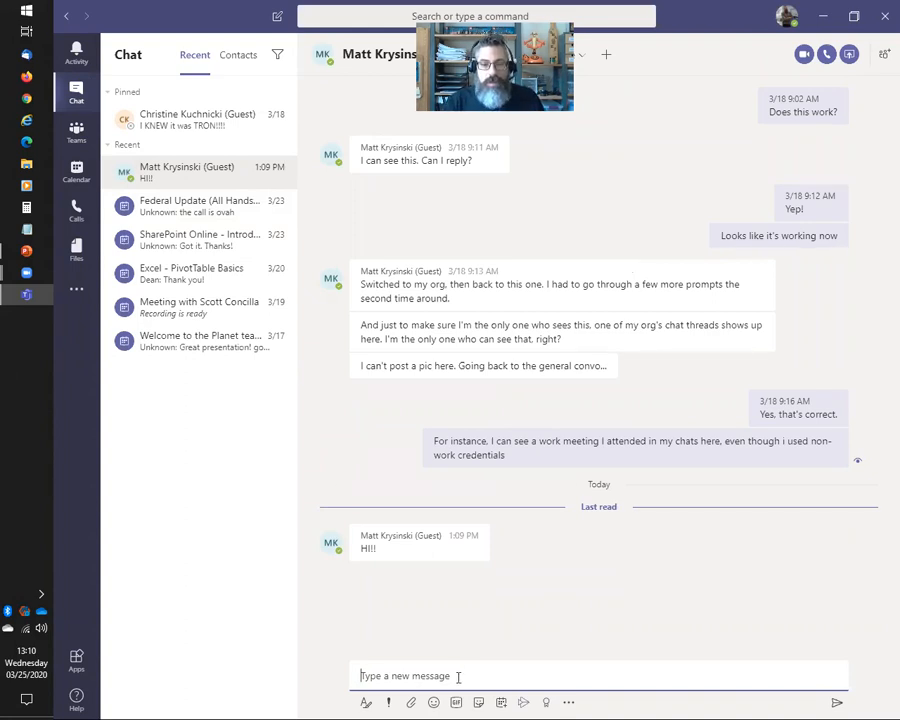
text(Hello, and welcome to today's class!)
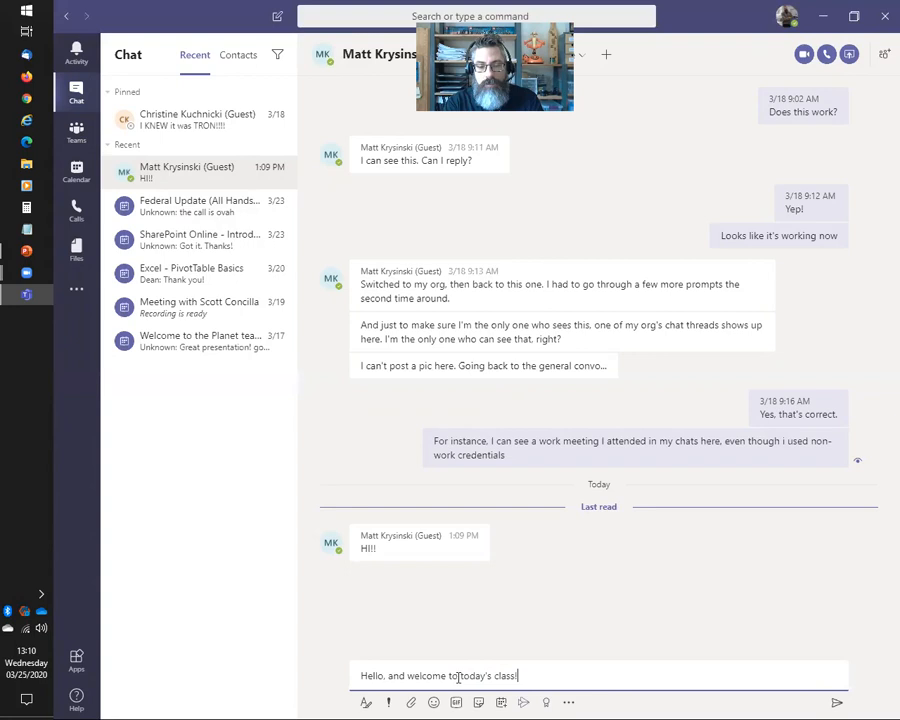
key(Return)
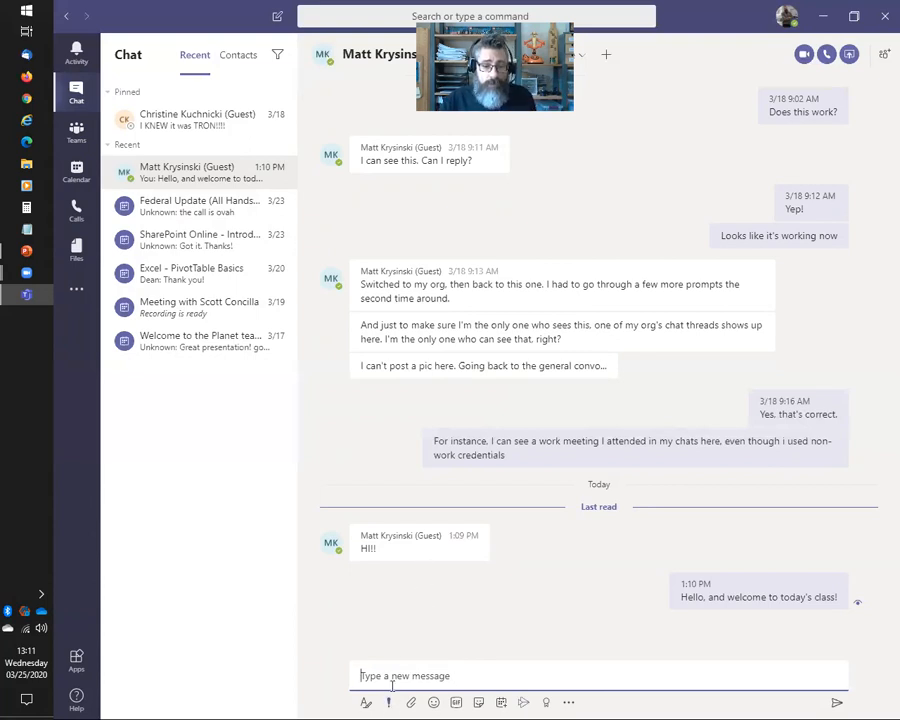
Draft a new chat message whose first line reads "So this is going to be the first line of the message."
click(366, 704)
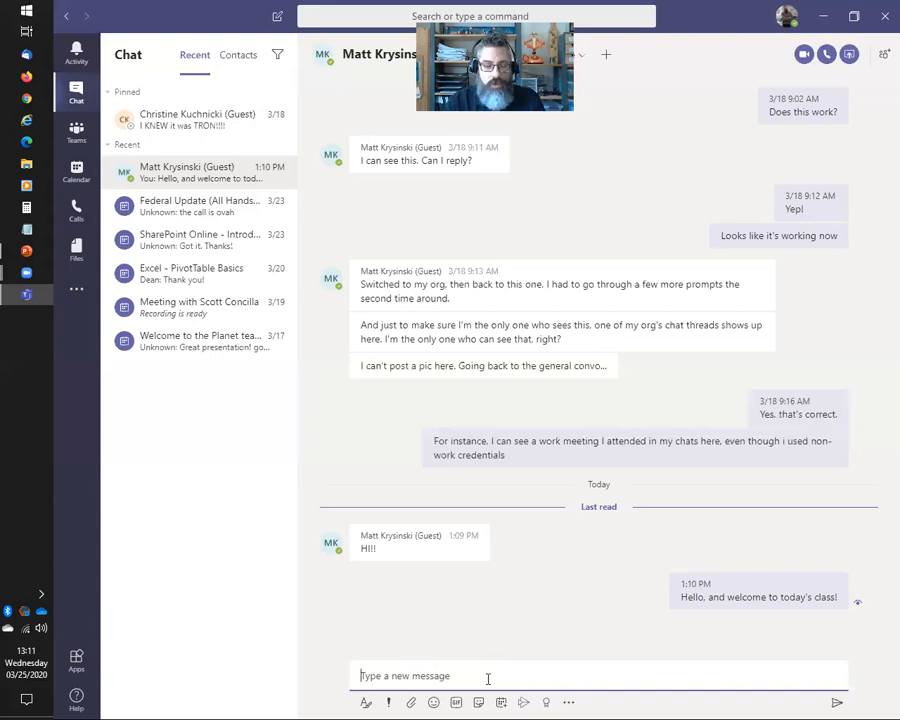
text(So this )
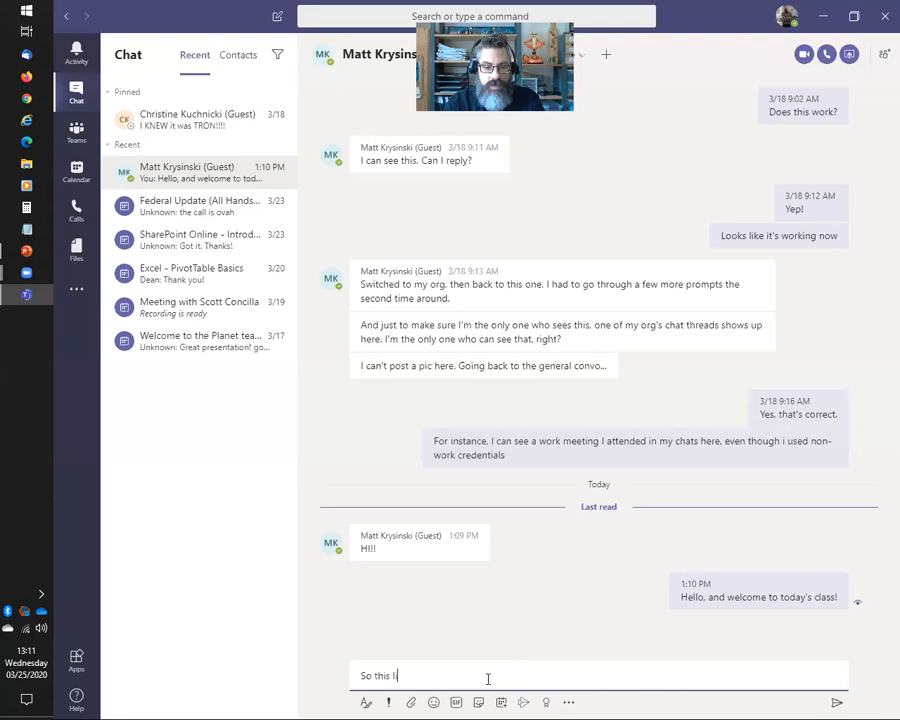
text(is going to be the)
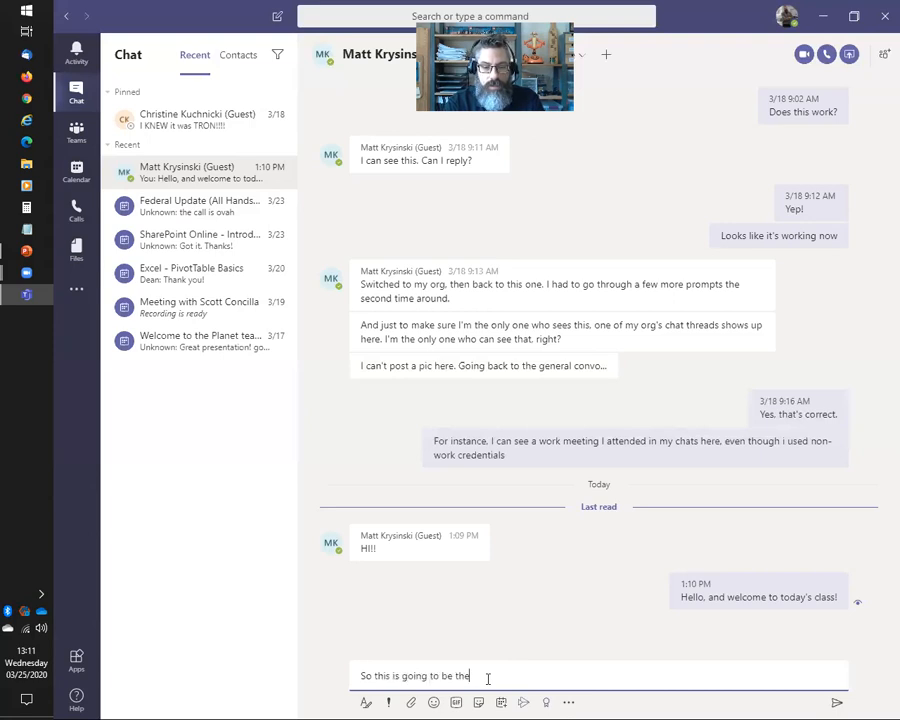
text( first line of the )
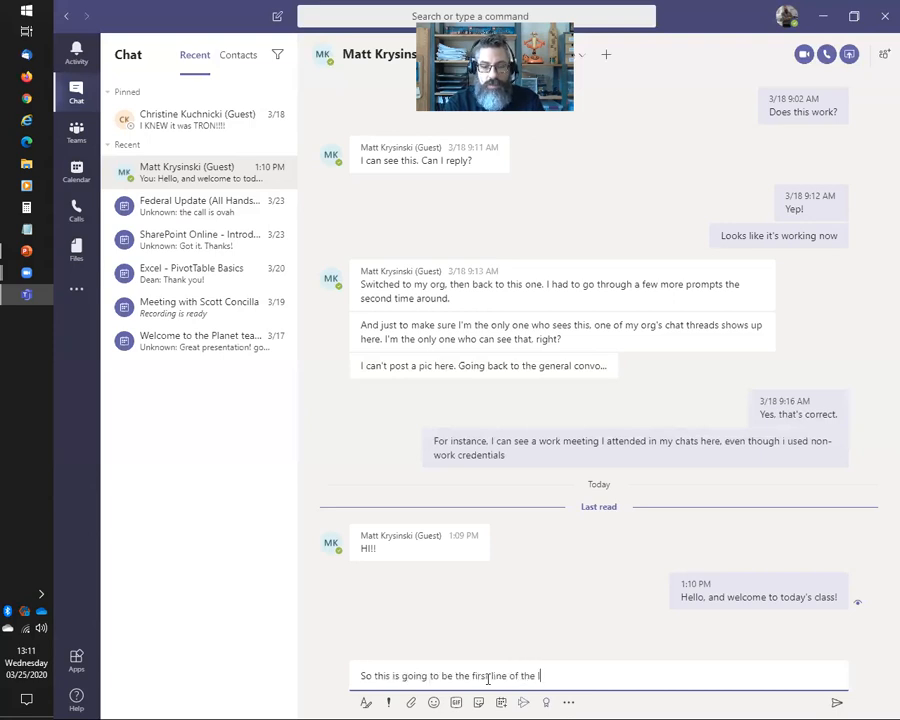
text(message.)
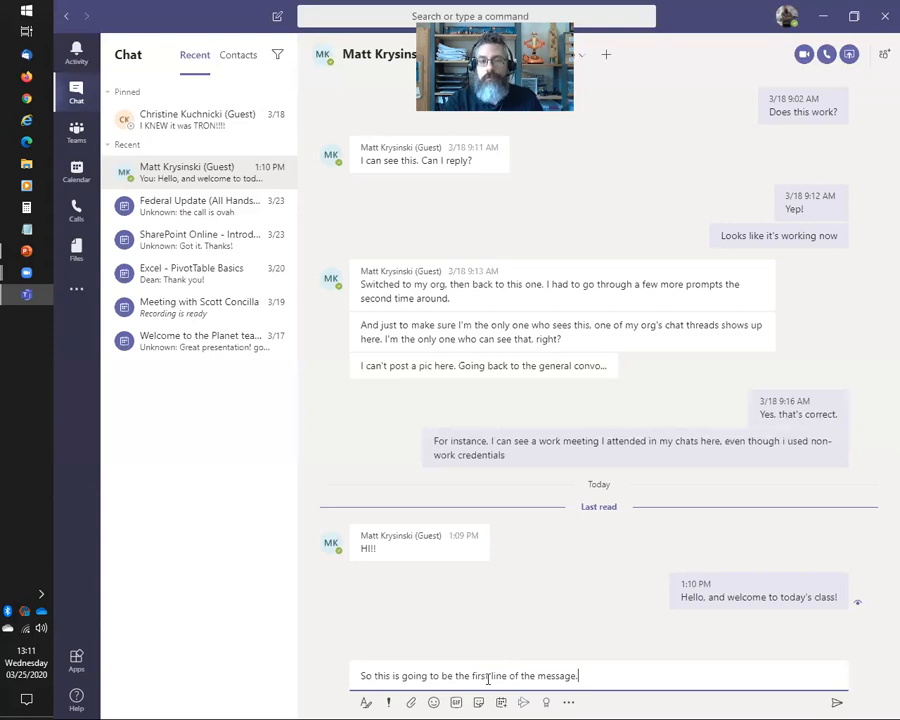
Add a second line reading "This is a new line." to the same unsent message
key(shift+Return)
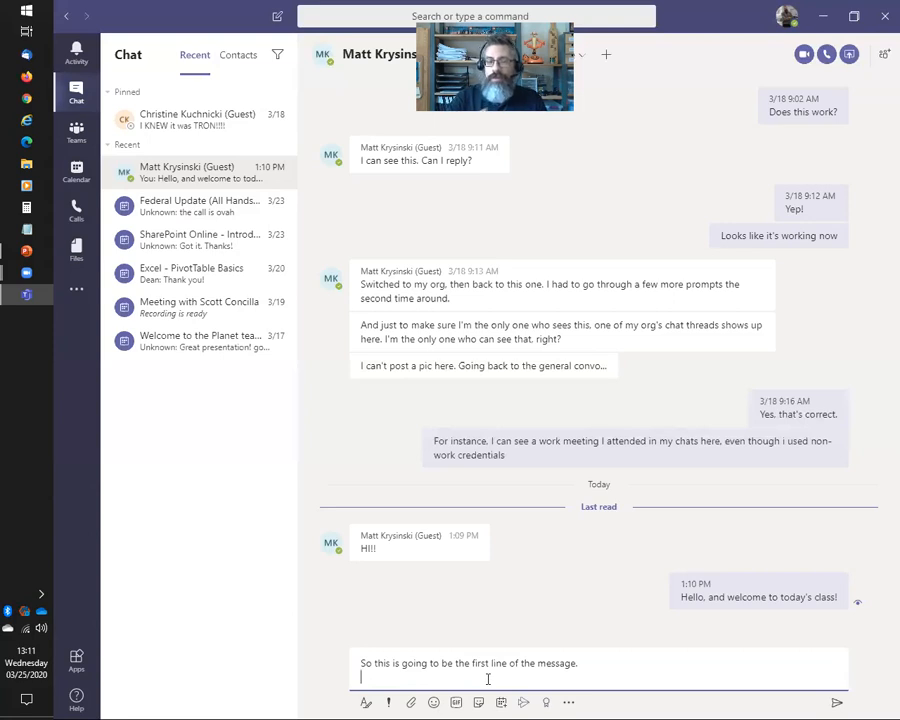
text(This)
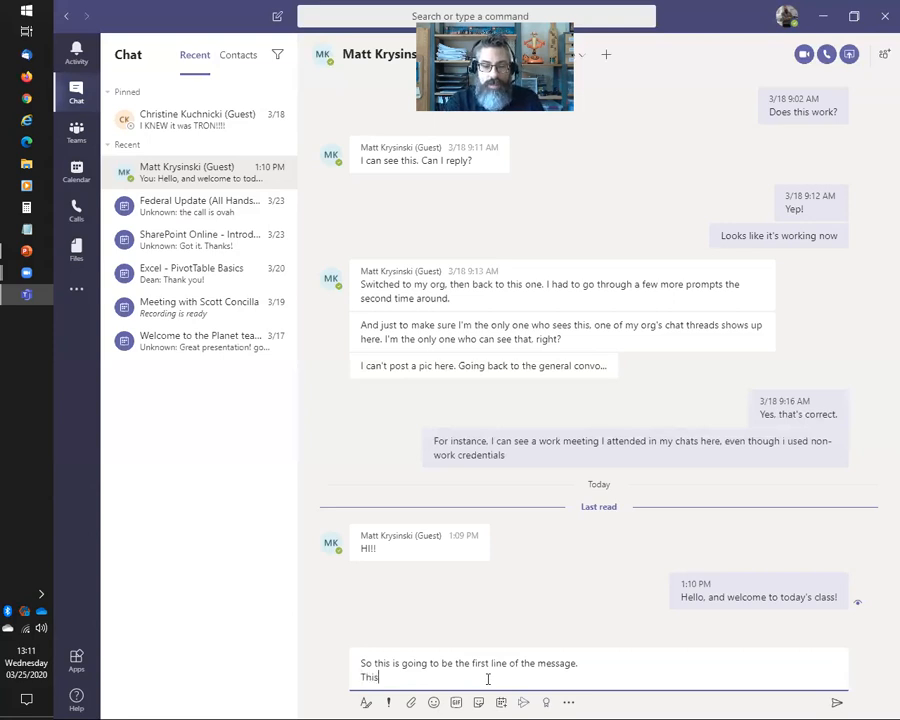
text( is a new line)
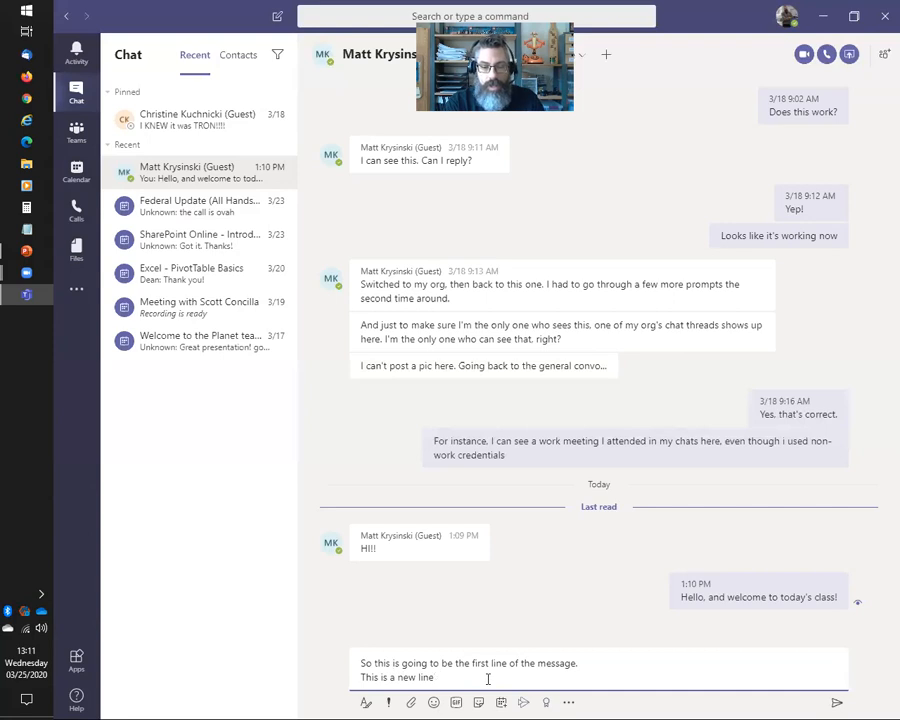
text(.)
Leave a blank line, add "Now this is double-spaced." and send the multi-line message
key(shift+Return)
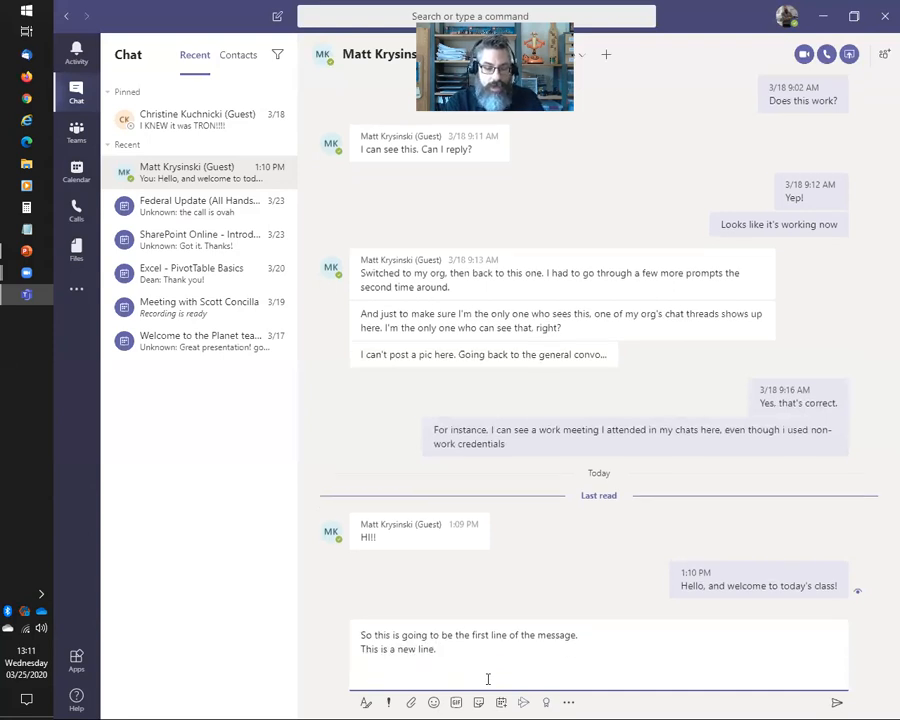
text(Now this)
text( is )
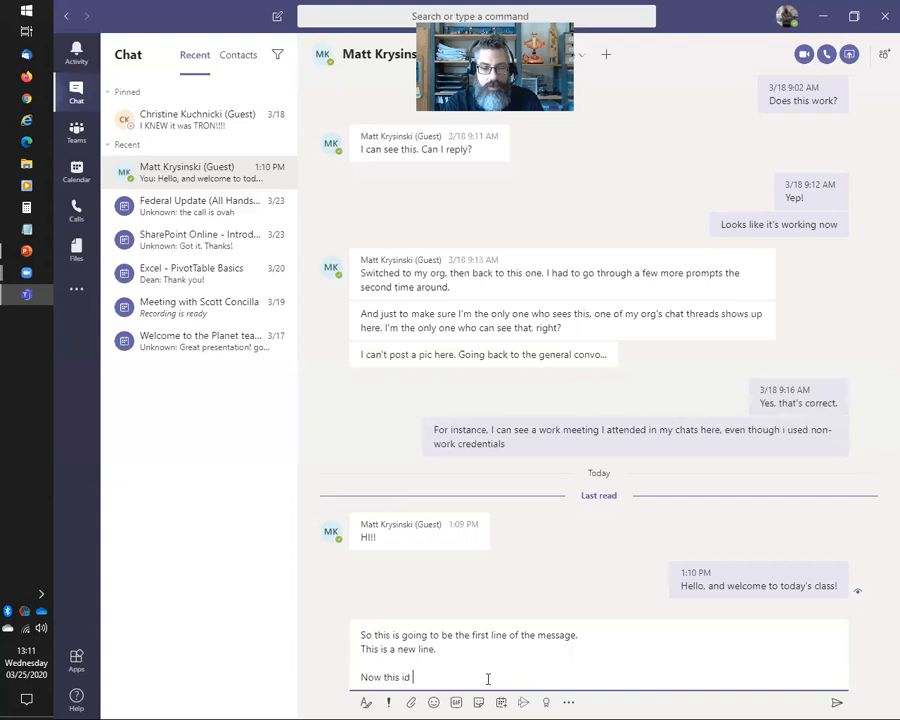
text(double-spaced.)
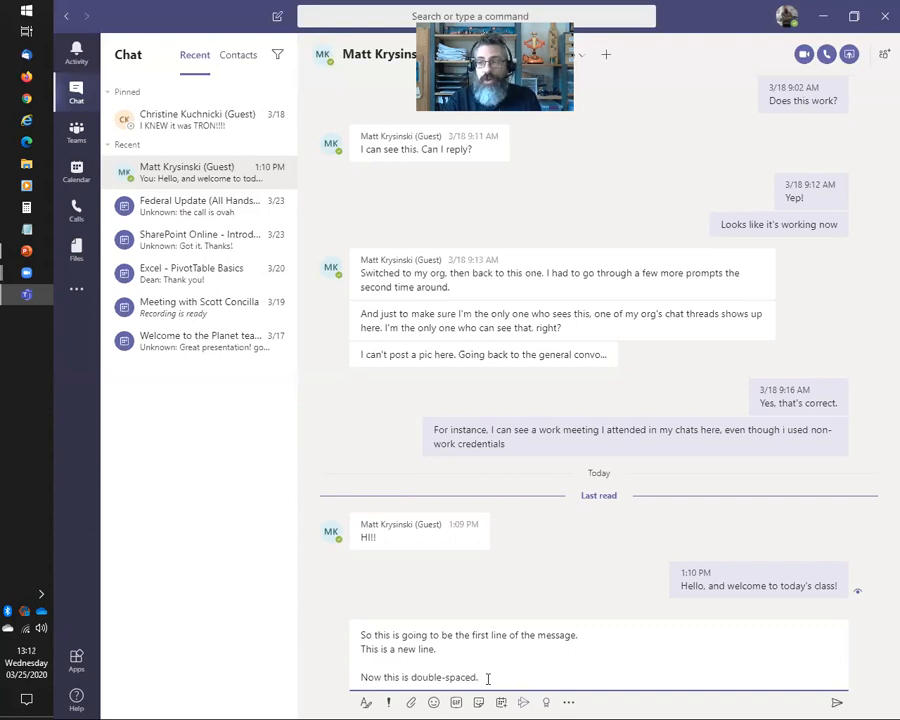
key(Return)
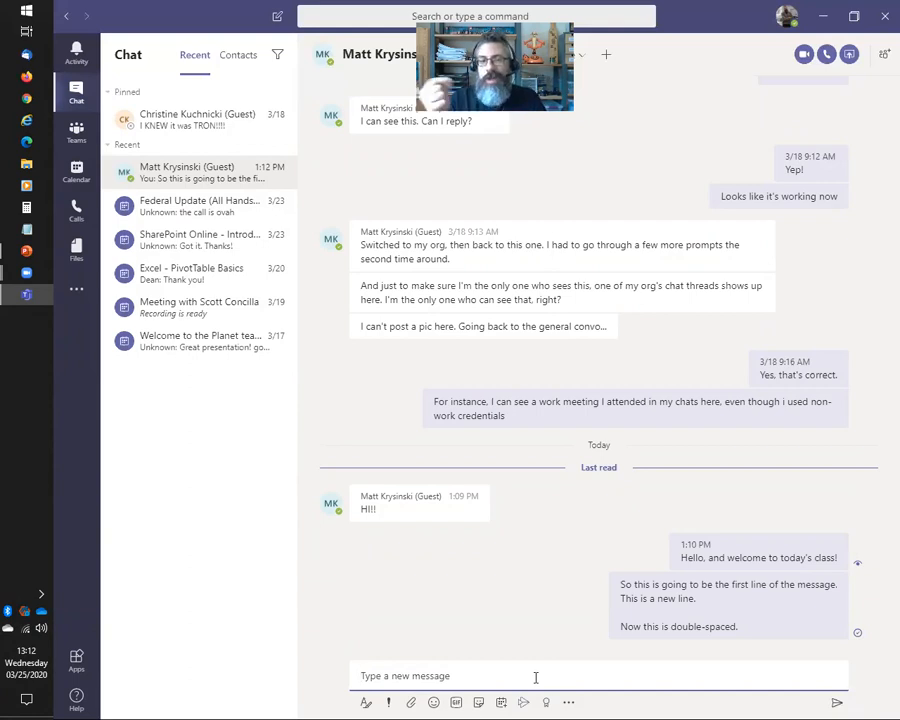
Expand the compose box for rich formatting and write "Hey there! I'm going to write paragraphs of stuff here."
click(367, 702)
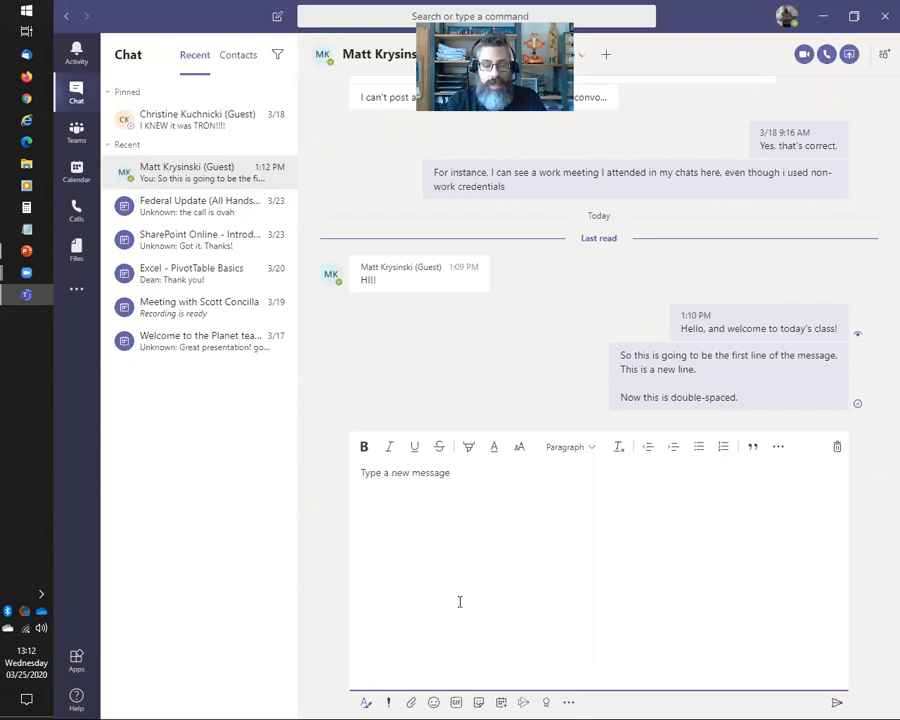
text(Hey th)
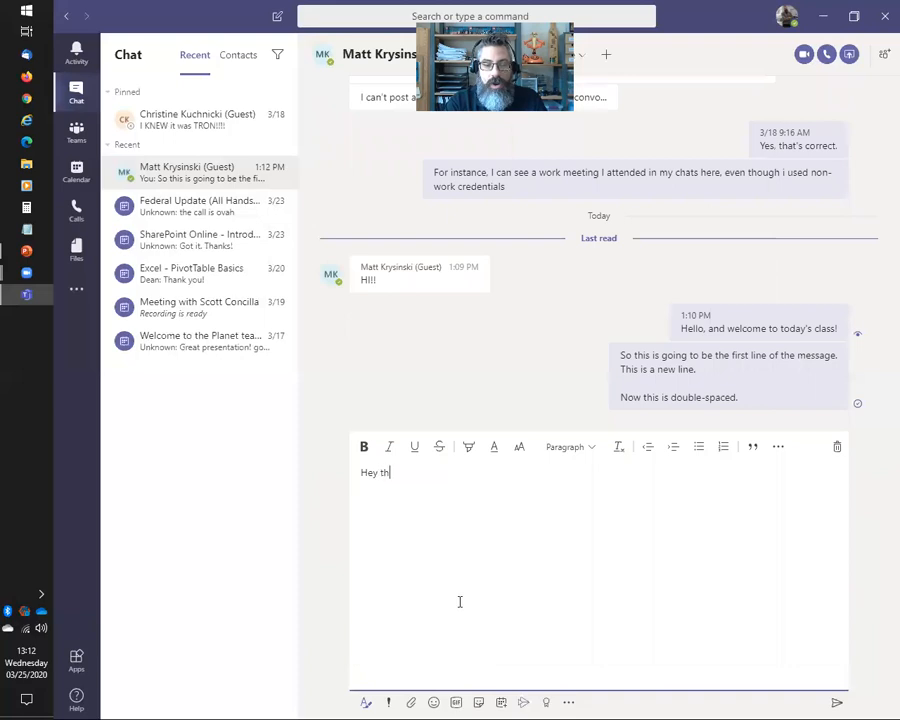
text(ere! I'm goign to)
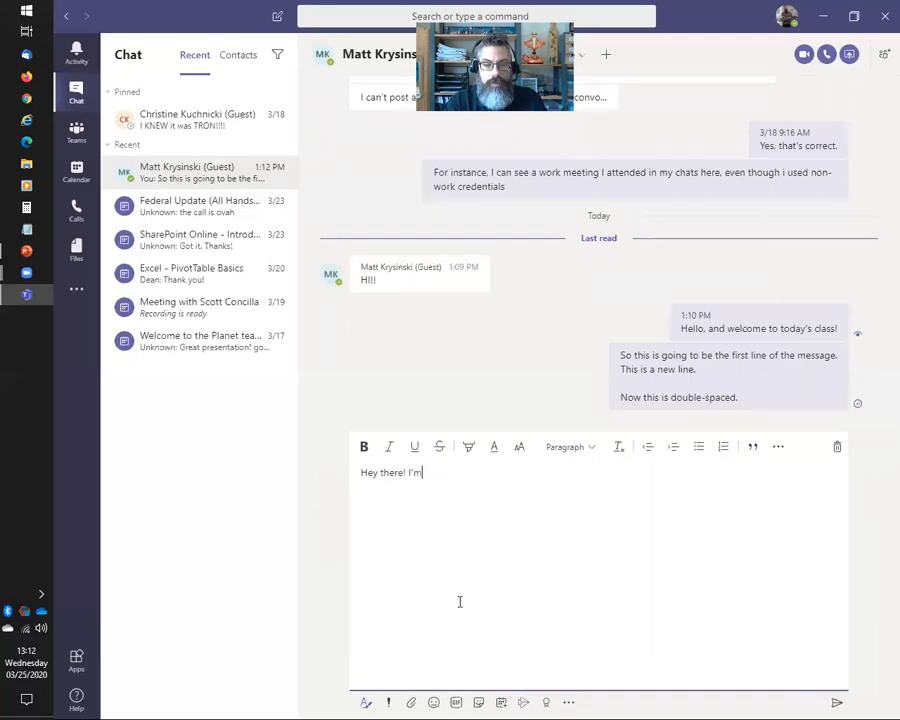
key(BackSpace)
key(BackSpace)
key(BackSpace)
key(BackSpace)
key(BackSpace)
text(ng to write parahra)
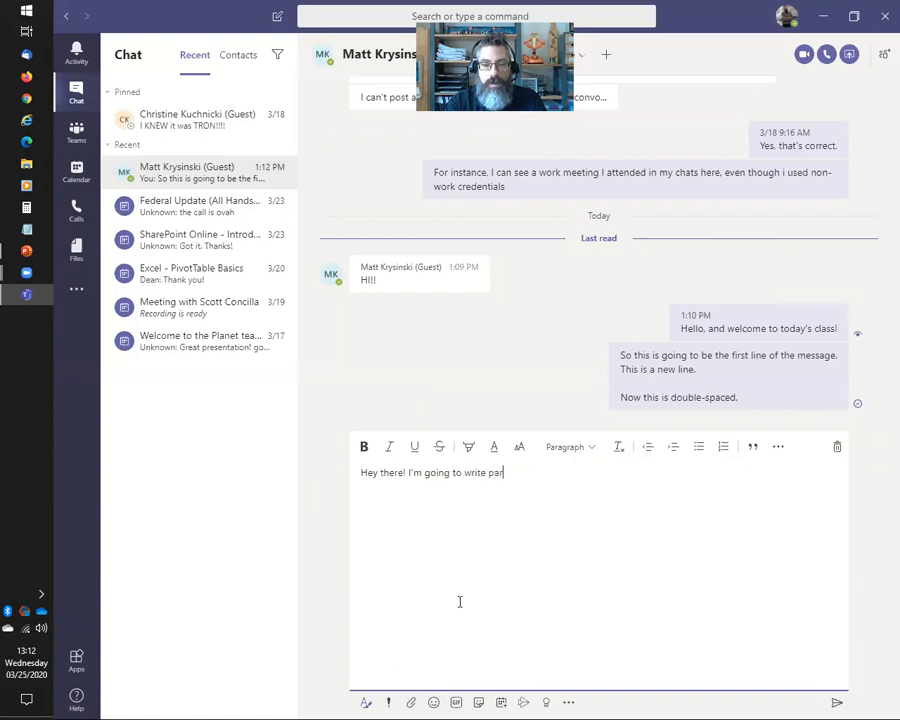
key(BackSpace)
key(BackSpace)
key(BackSpace)
text(graphs of i)
text(tuff here.)
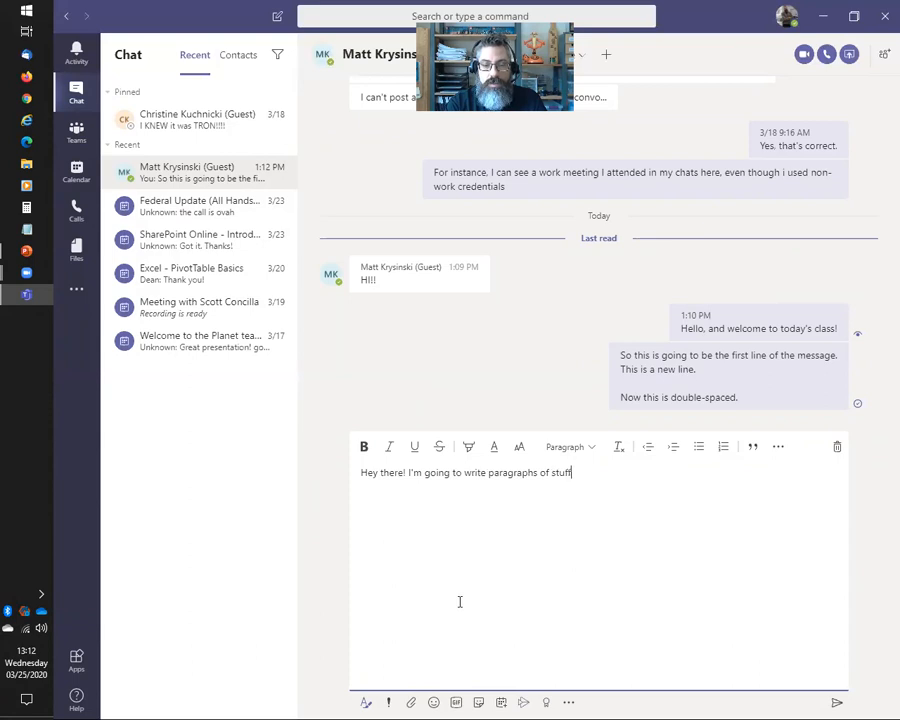
Add "This is a new paragraph." after a blank line, correcting its spelling, and send the message
key(shift+Return)
key(shift+Return)
text(This is a new paraghrap)
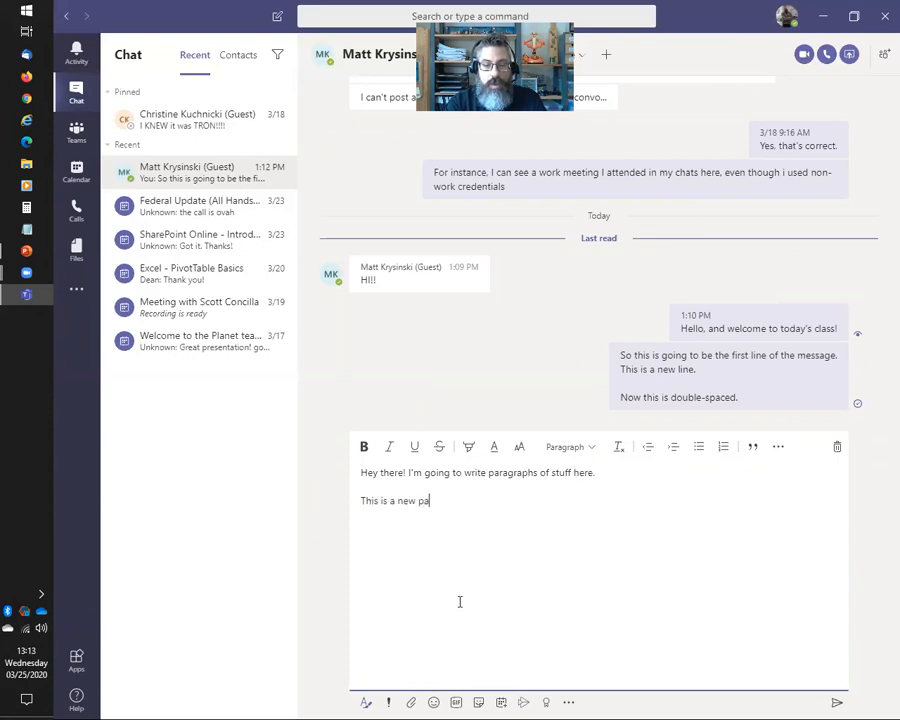
key(BackSpace)
key(BackSpace)
key(BackSpace)
text(aph.)
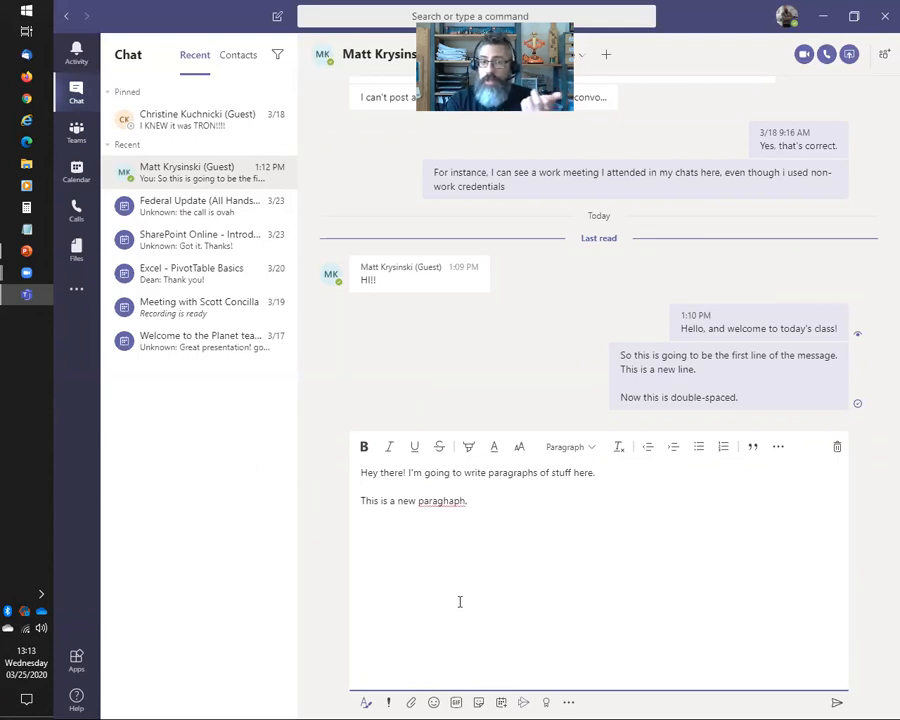
key(Return)
key(BackSpace)
key(BackSpace)
key(BackSpace)
key(BackSpace)
key(BackSpace)
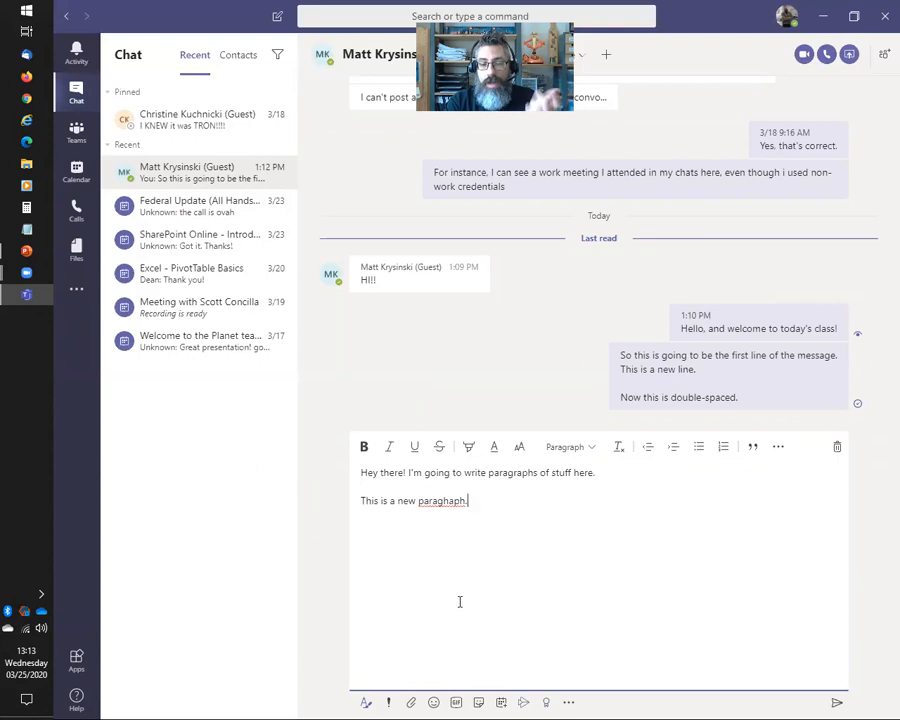
text(raph.)
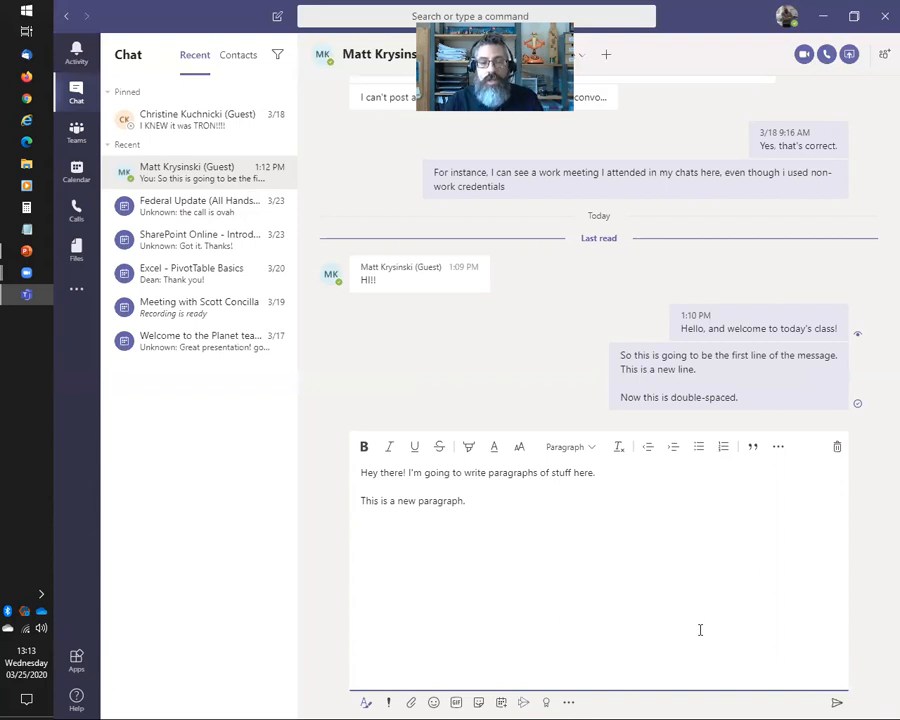
key(ctrl+Return)
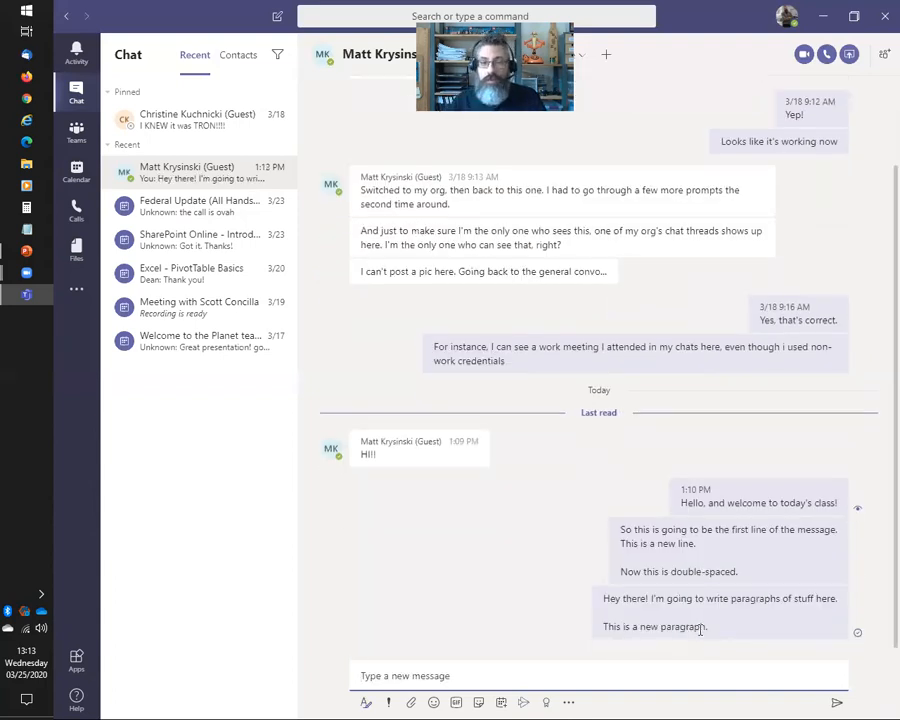
Expand the compose box and examine the highlight, font color, font size, paragraph style and additional insert options, leaving the message empty
mouse_move(700, 630)
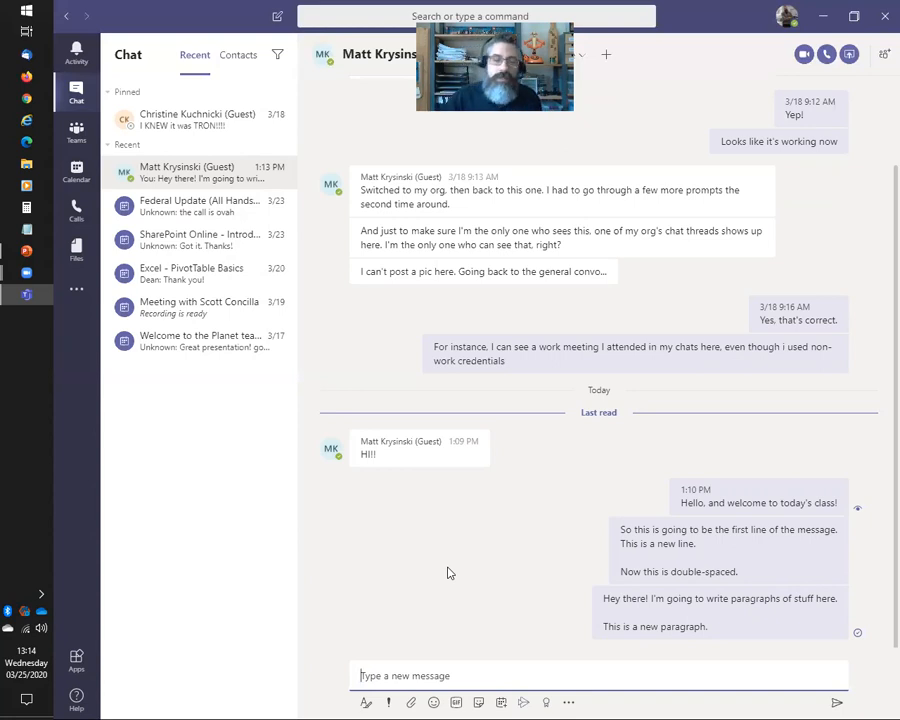
click(366, 702)
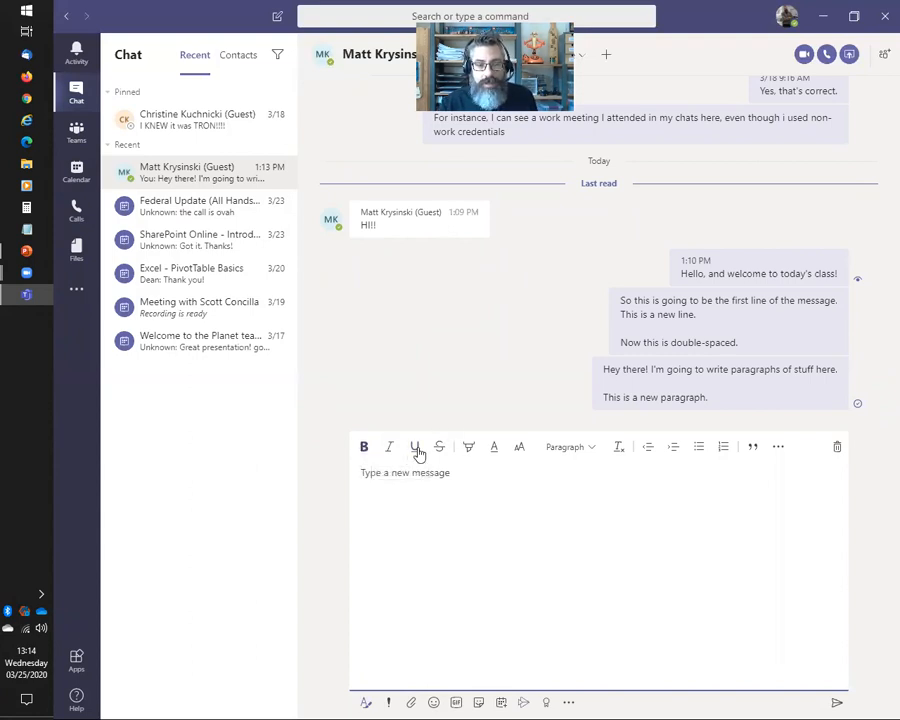
click(469, 448)
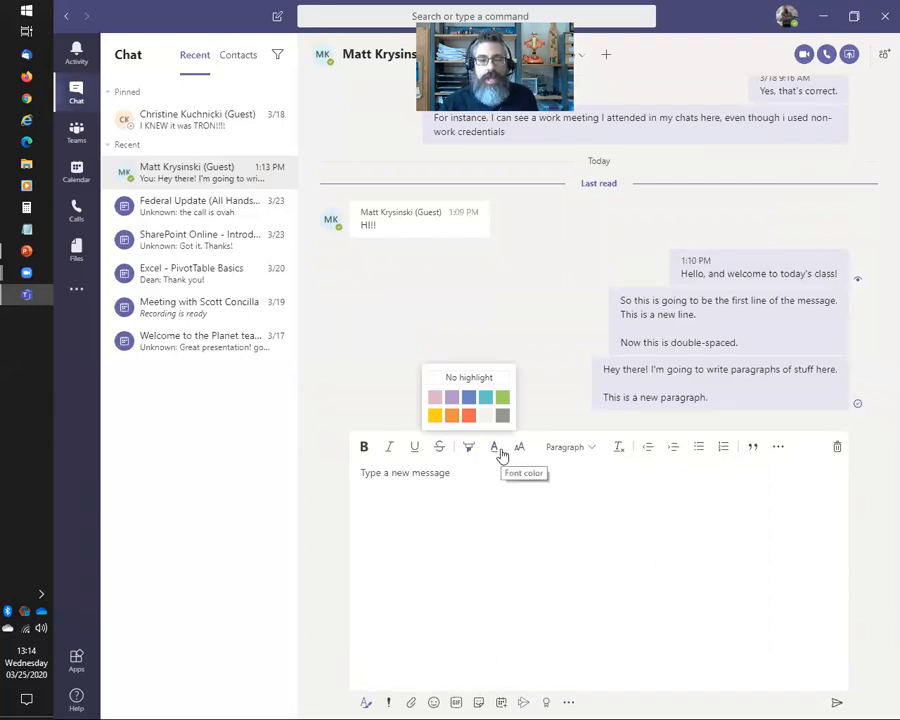
click(497, 452)
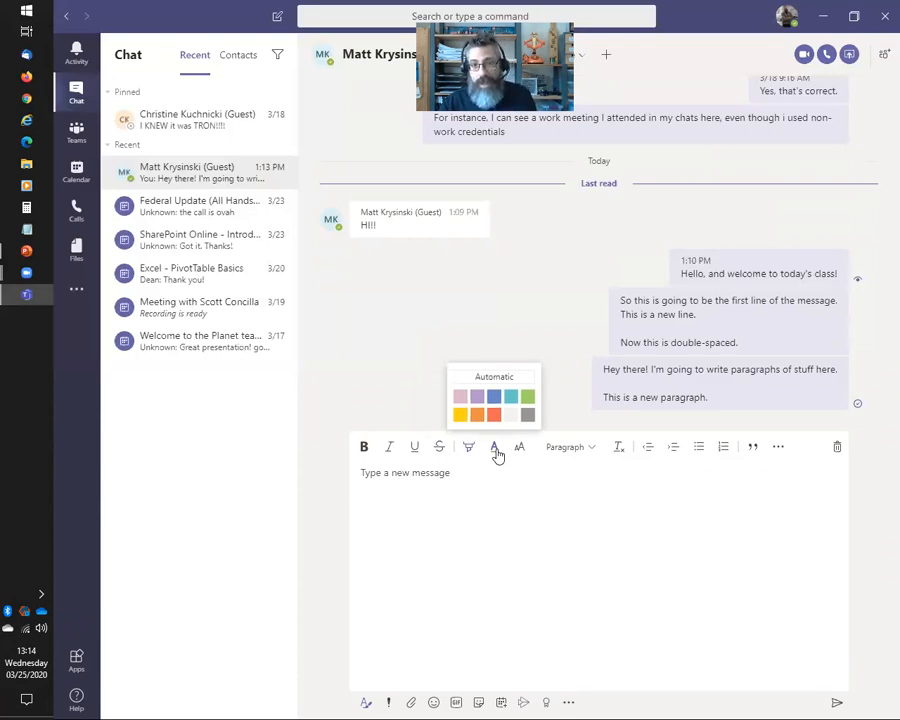
click(518, 452)
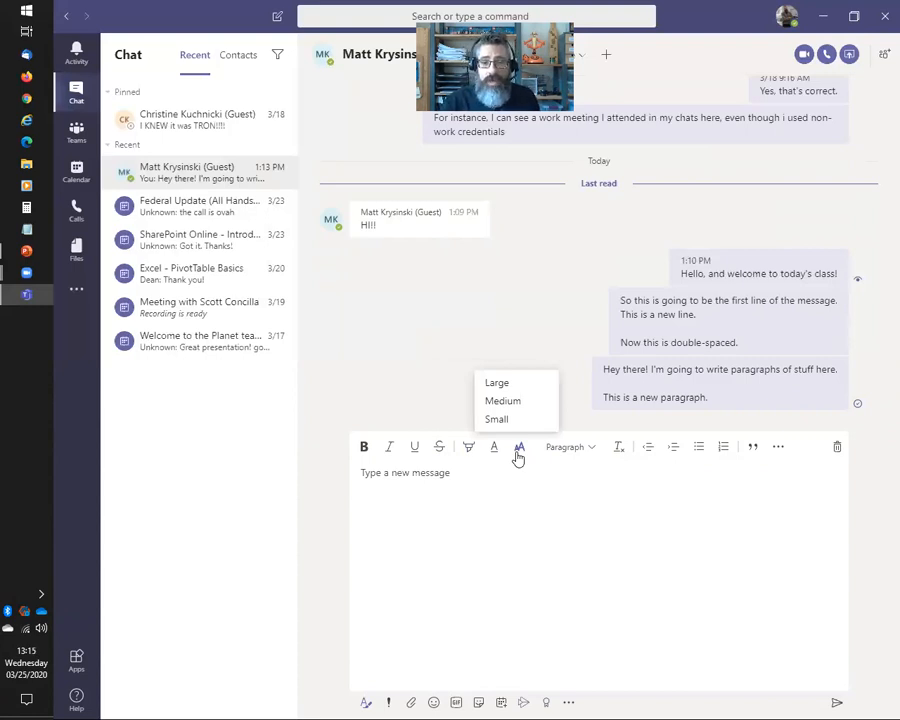
click(589, 455)
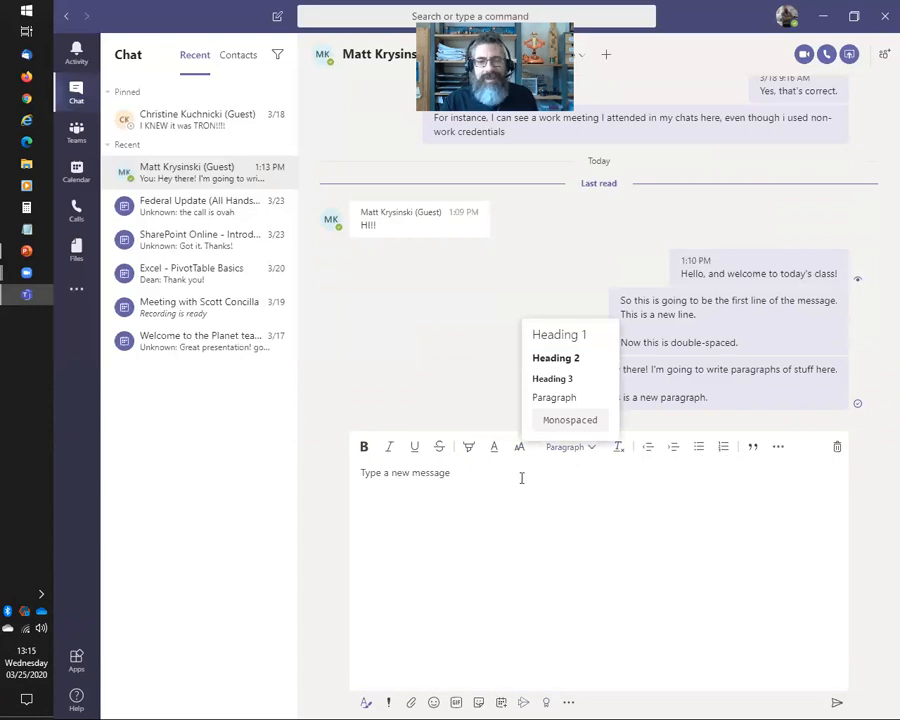
click(363, 478)
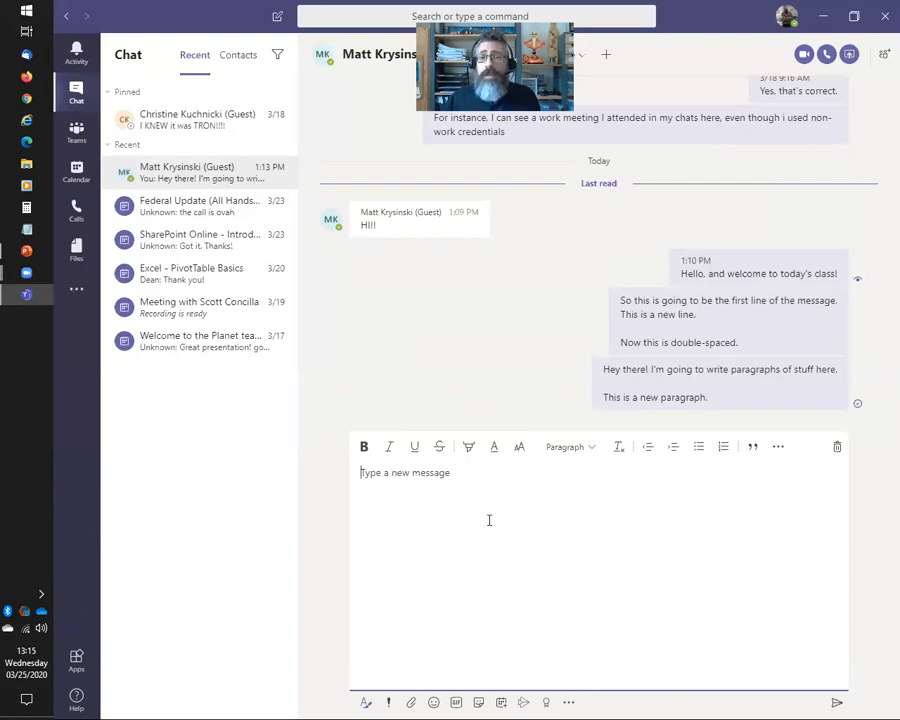
click(778, 452)
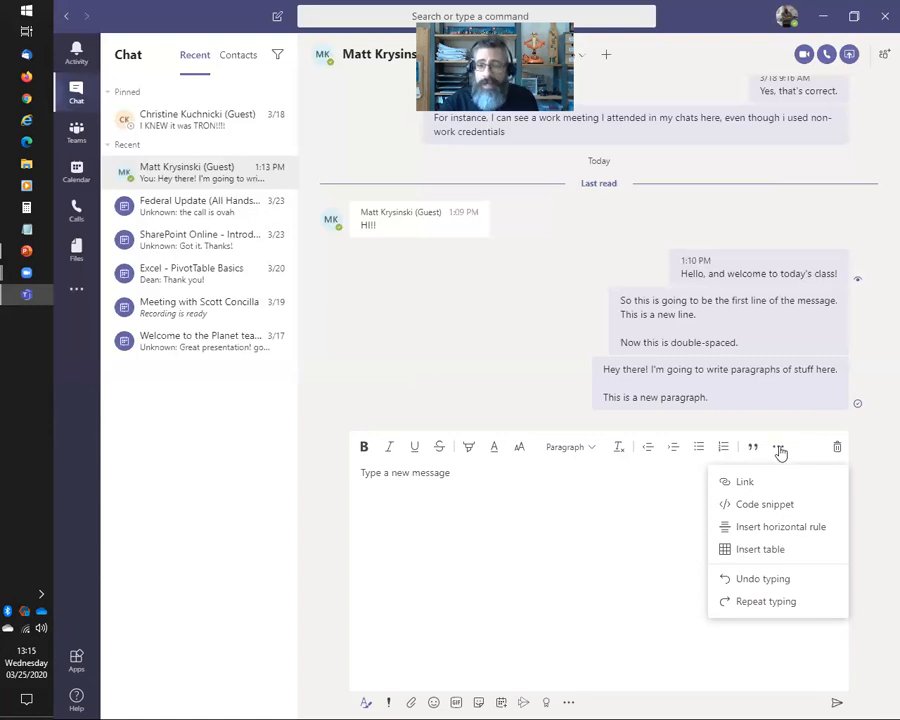
click(466, 491)
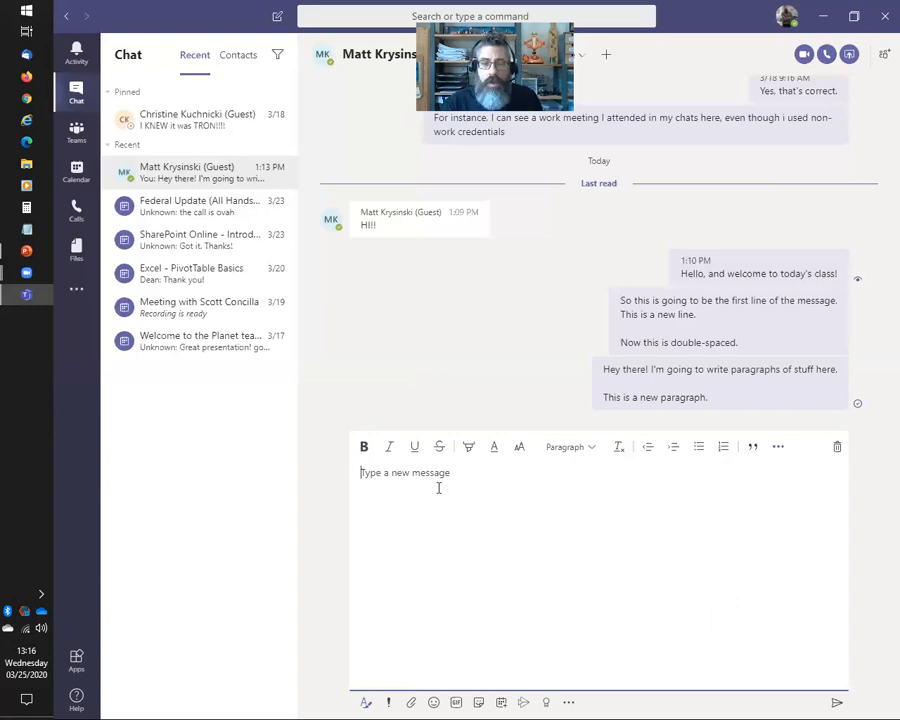
click(366, 703)
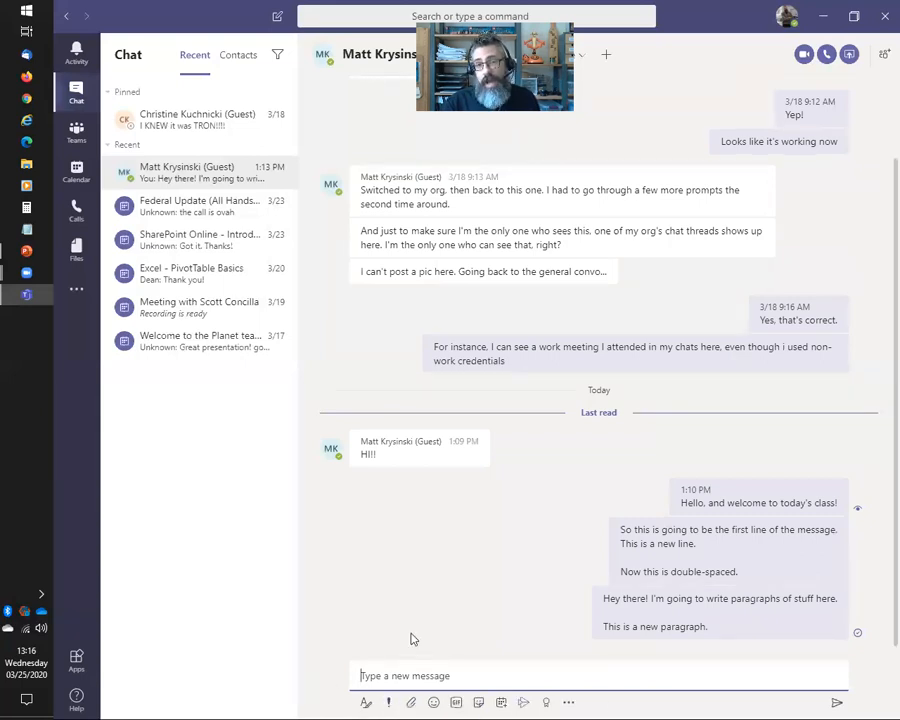
Mark a new message as Important, write "Hey there, this is important!" and send it
click(388, 702)
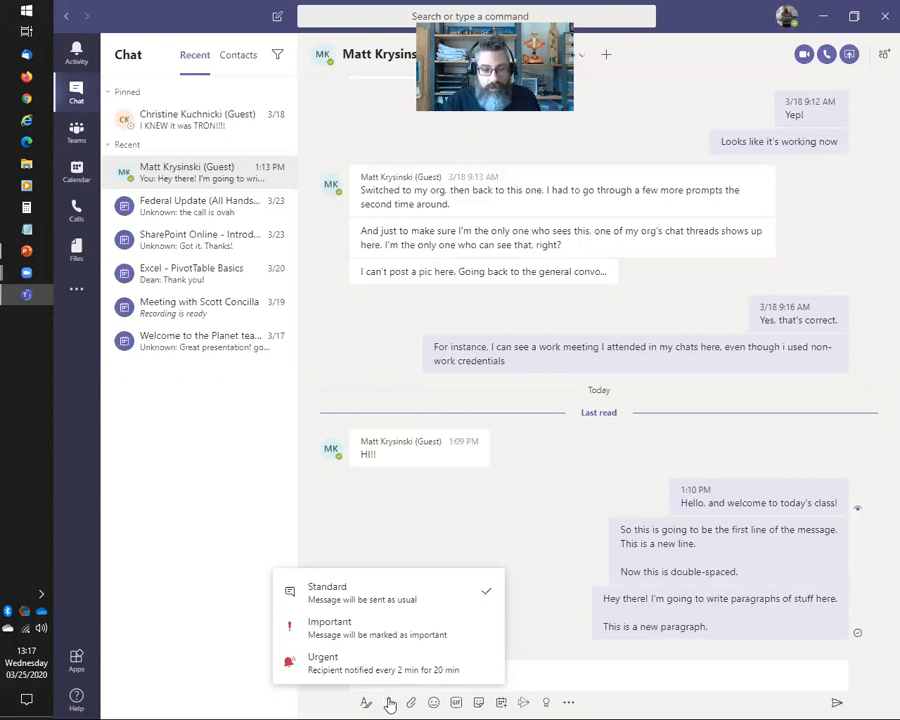
click(379, 640)
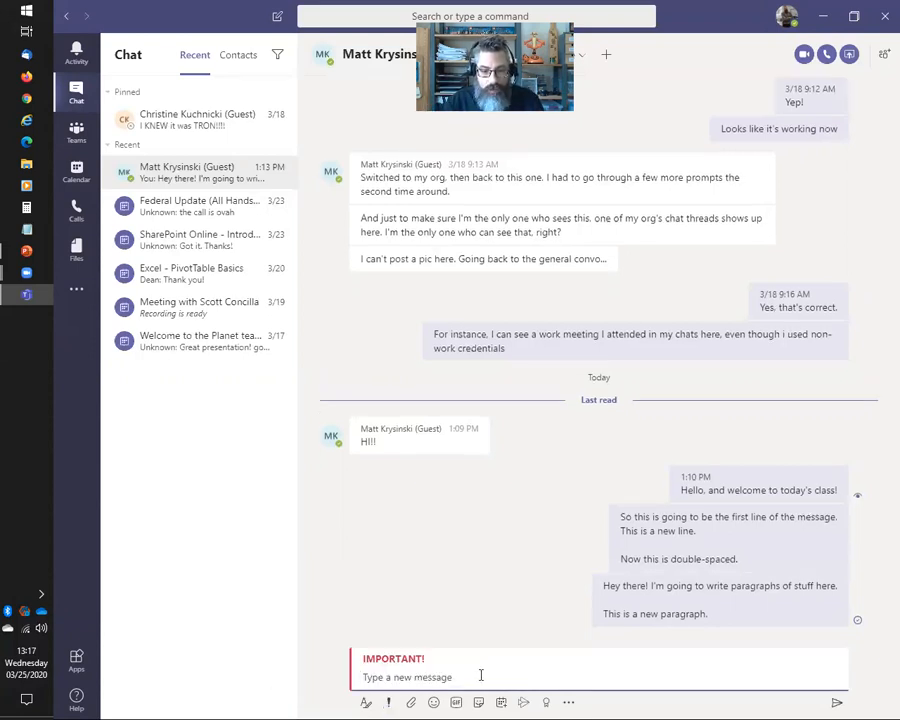
text(Hey there, this is)
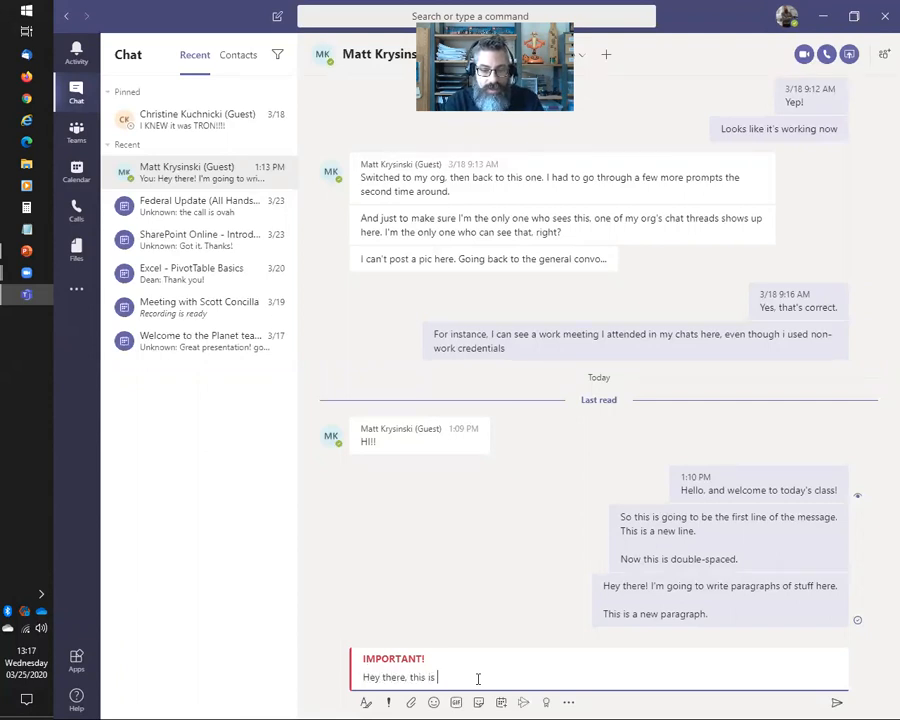
text( important!)
key(Return)
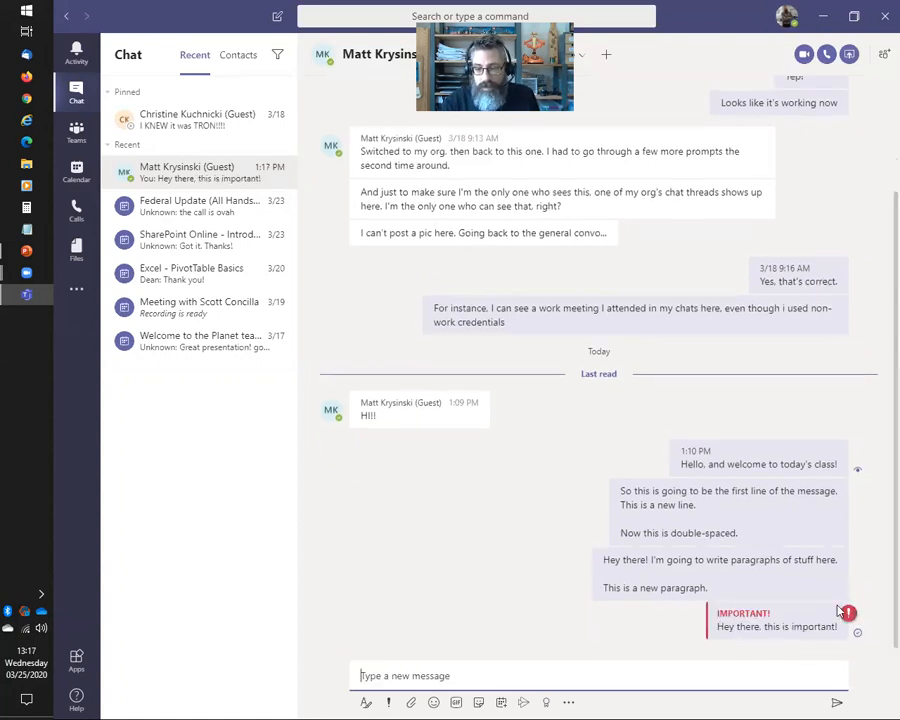
mouse_move(716, 619)
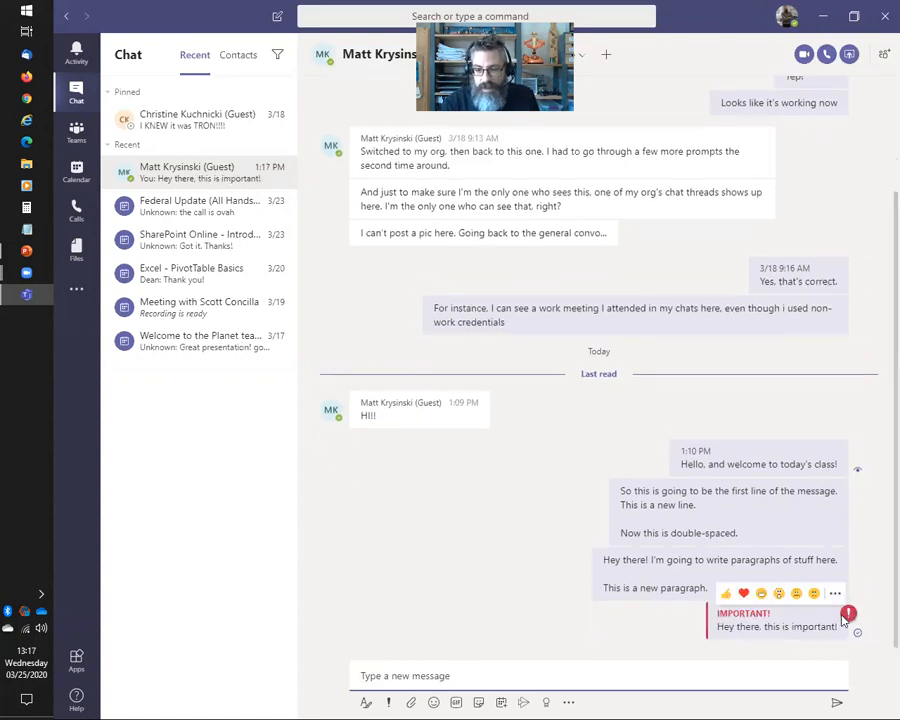
Review the message delivery options and the available sources for attaching a file
click(389, 703)
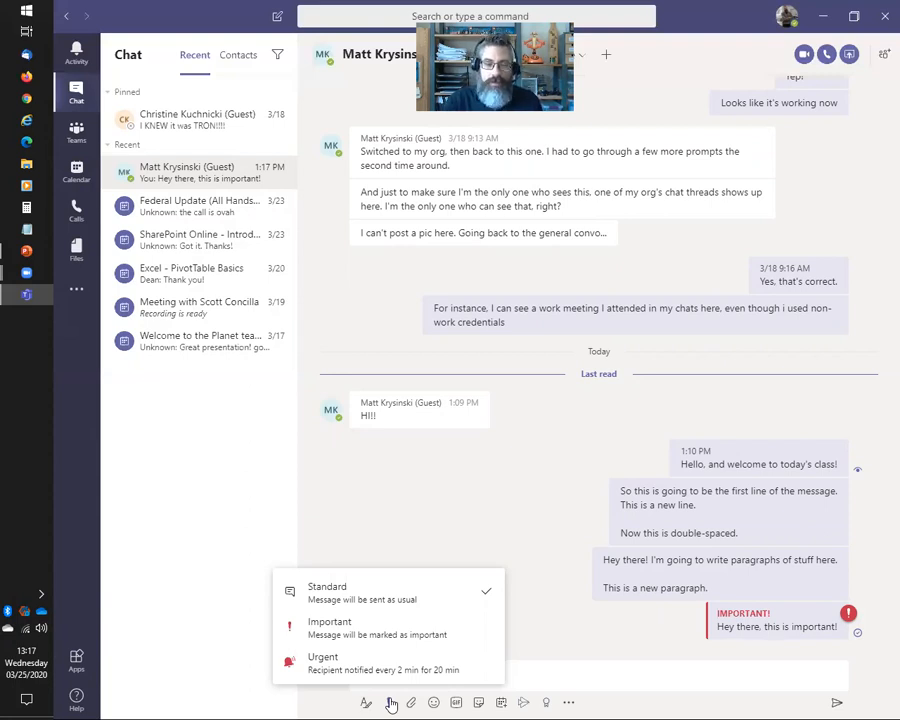
click(391, 704)
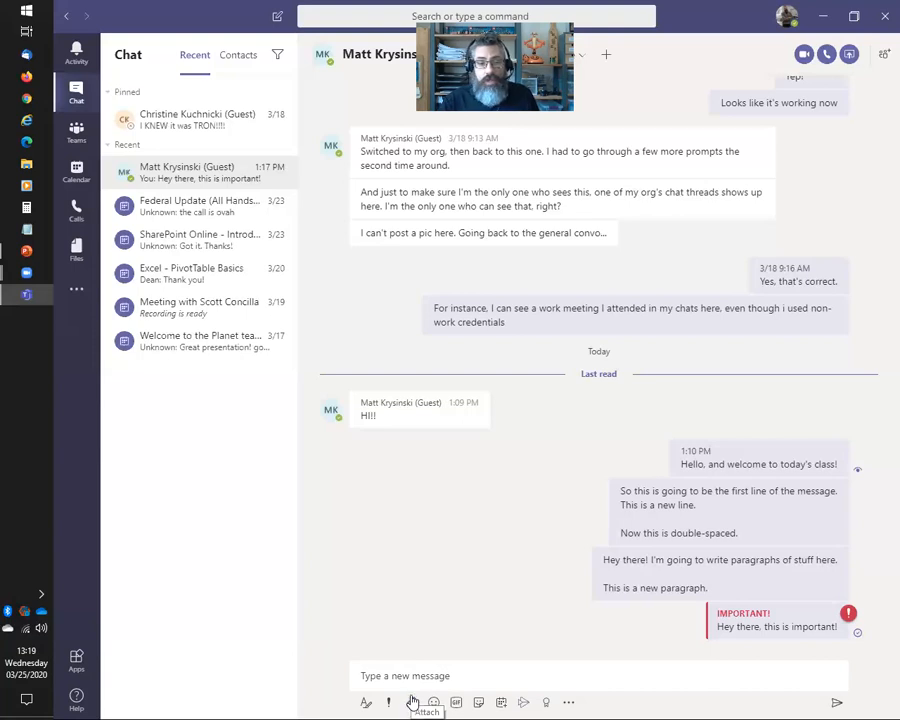
click(411, 702)
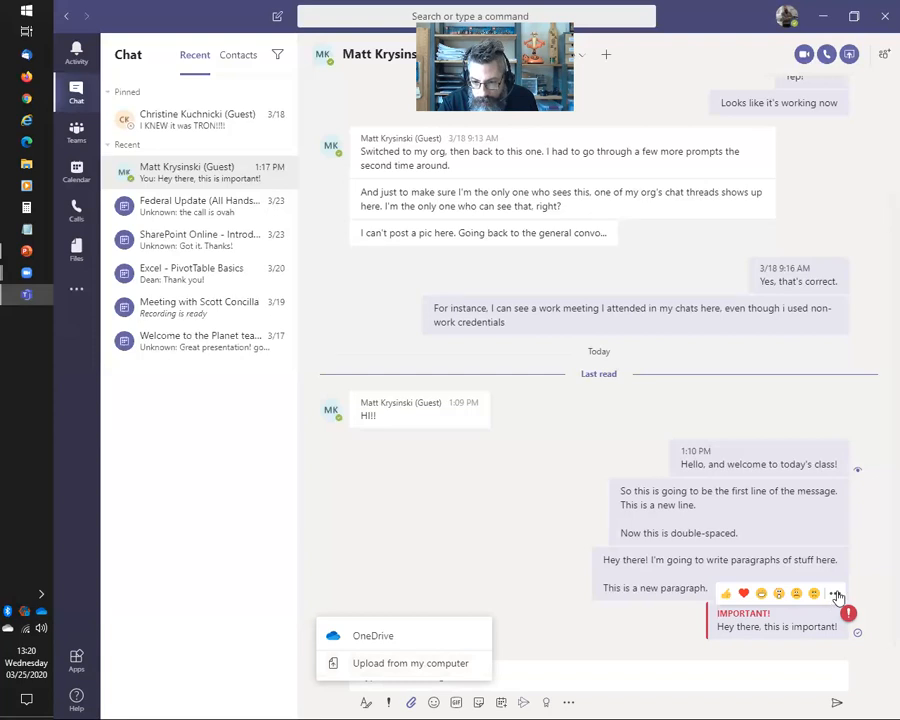
Open the sent important message for editing, examine its editing options and suggested apps, and discard the draft
click(835, 594)
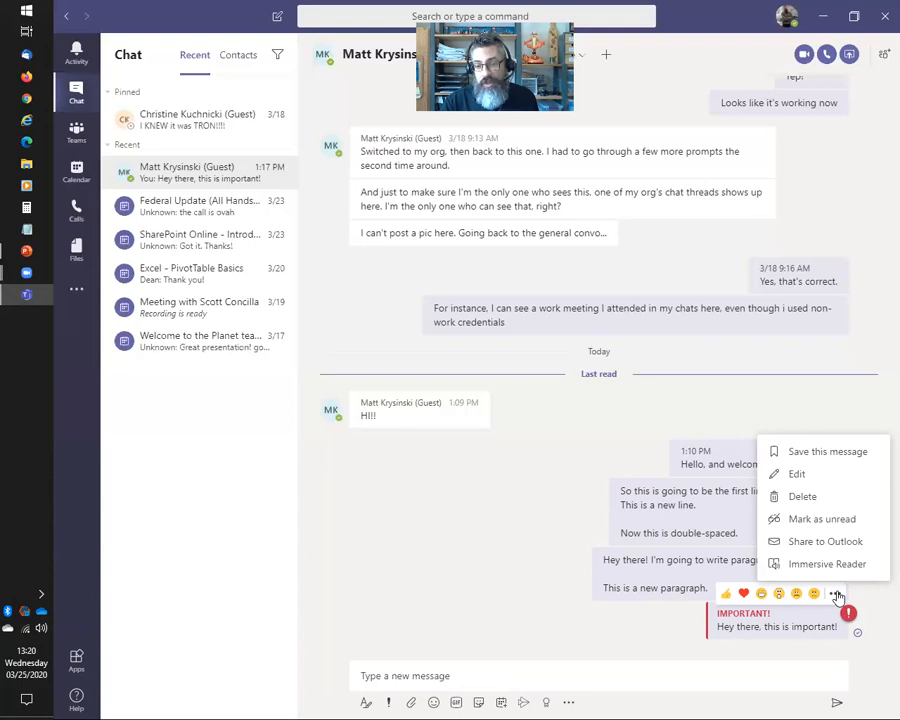
click(802, 475)
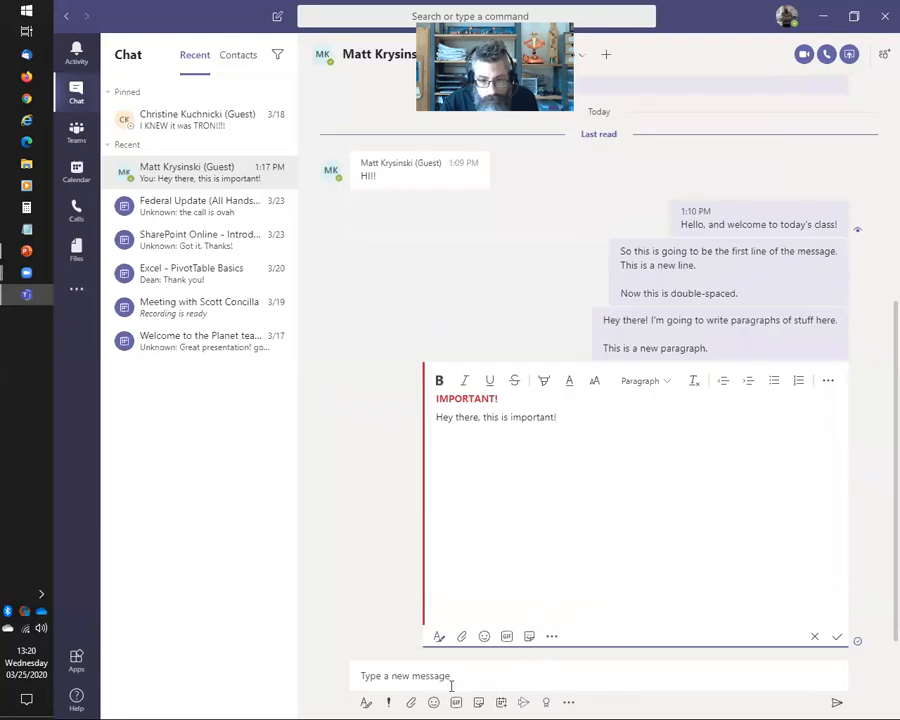
click(395, 705)
click(373, 592)
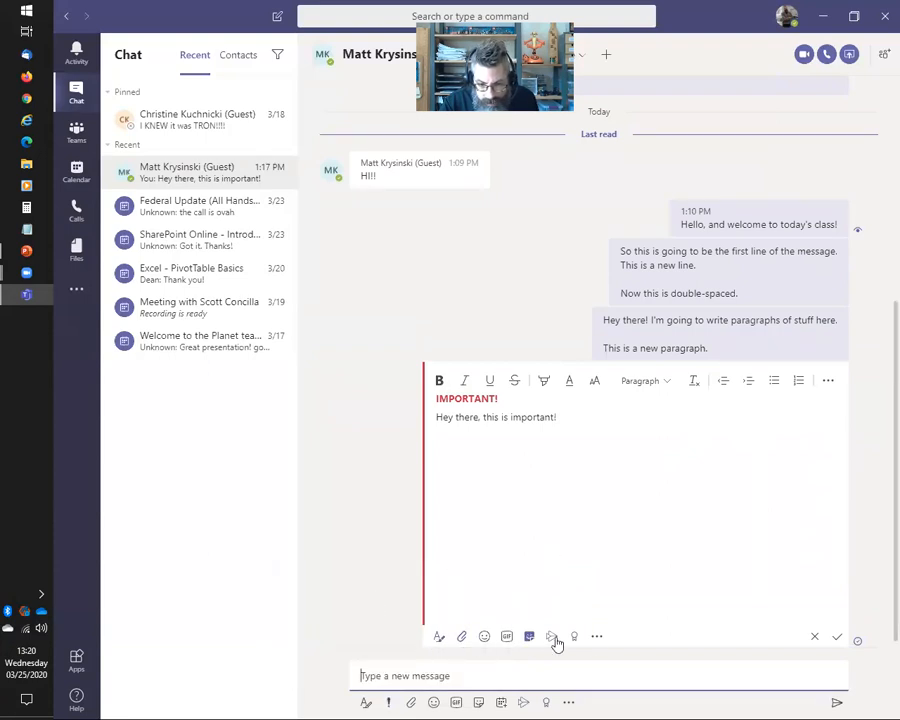
click(597, 636)
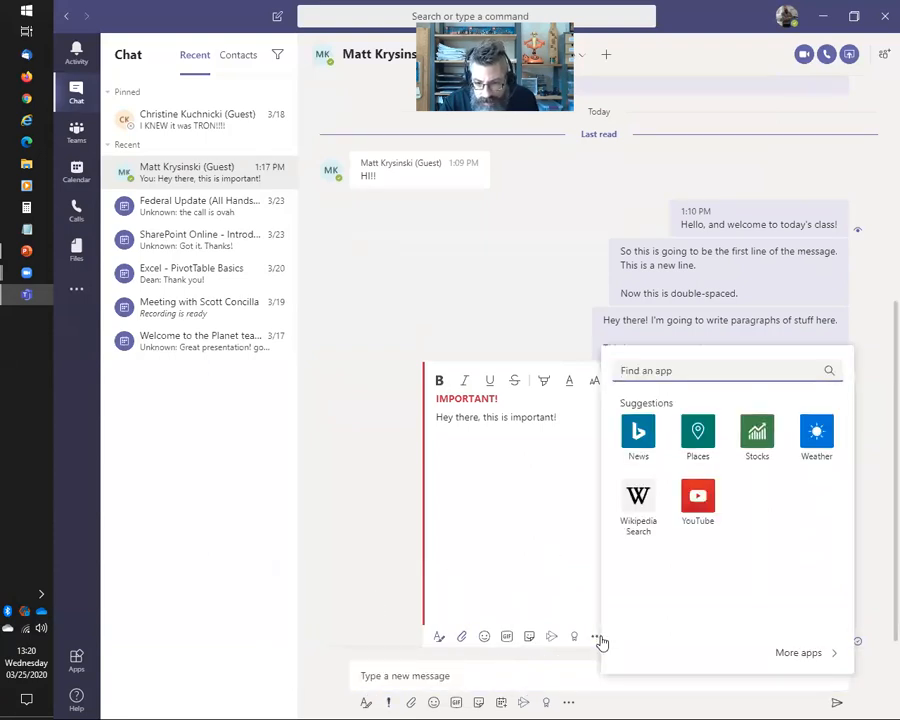
click(879, 386)
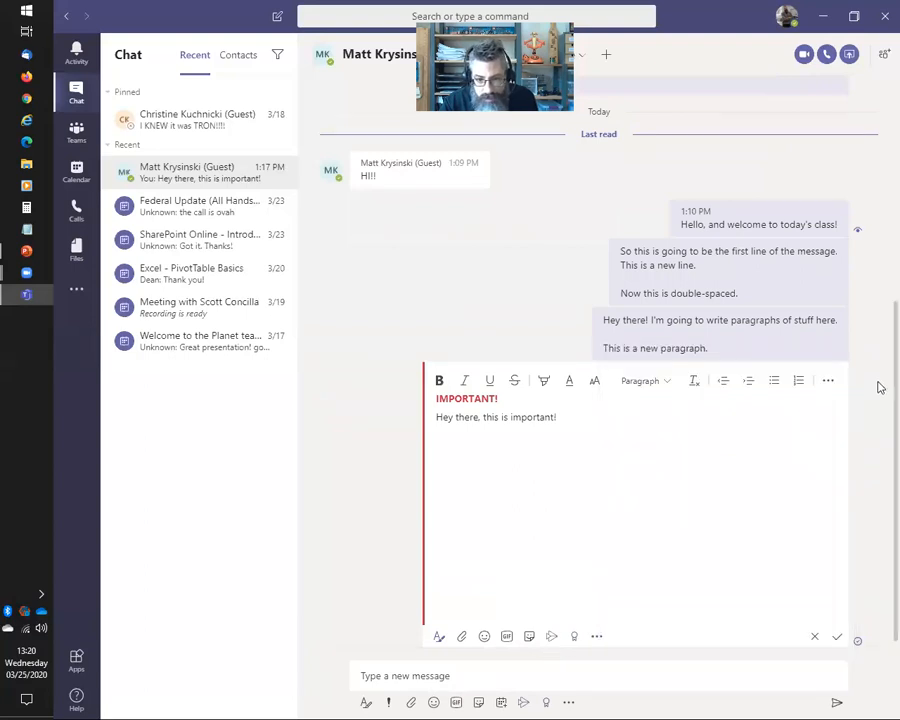
click(814, 636)
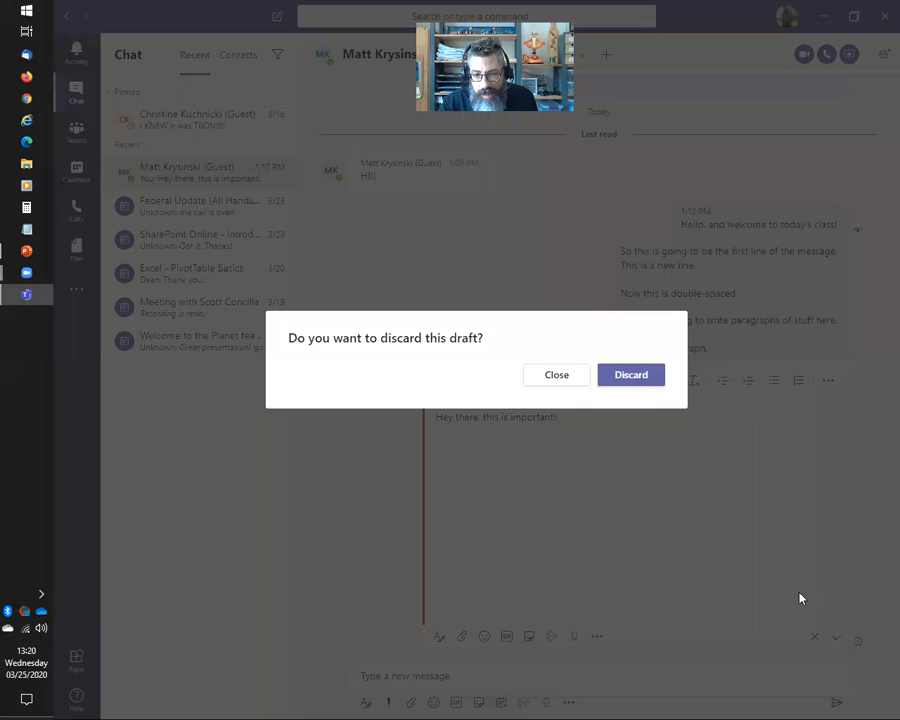
click(623, 379)
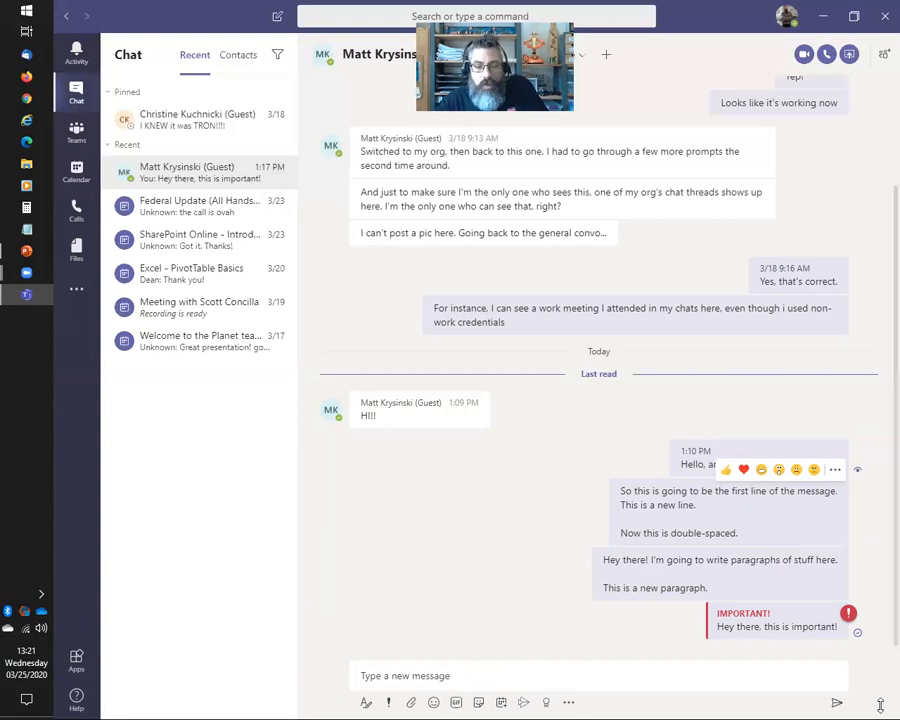
Attach "SharePoint Online - Introduction.pdf" from the computer and send it with the message "Hey! Let's collaborate!"
click(411, 704)
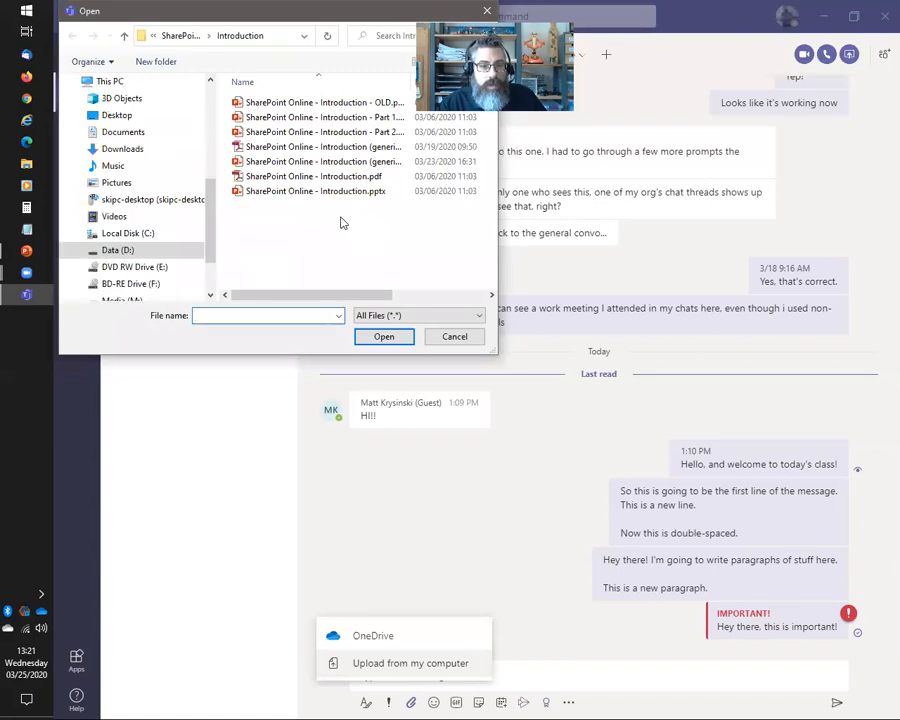
click(323, 177)
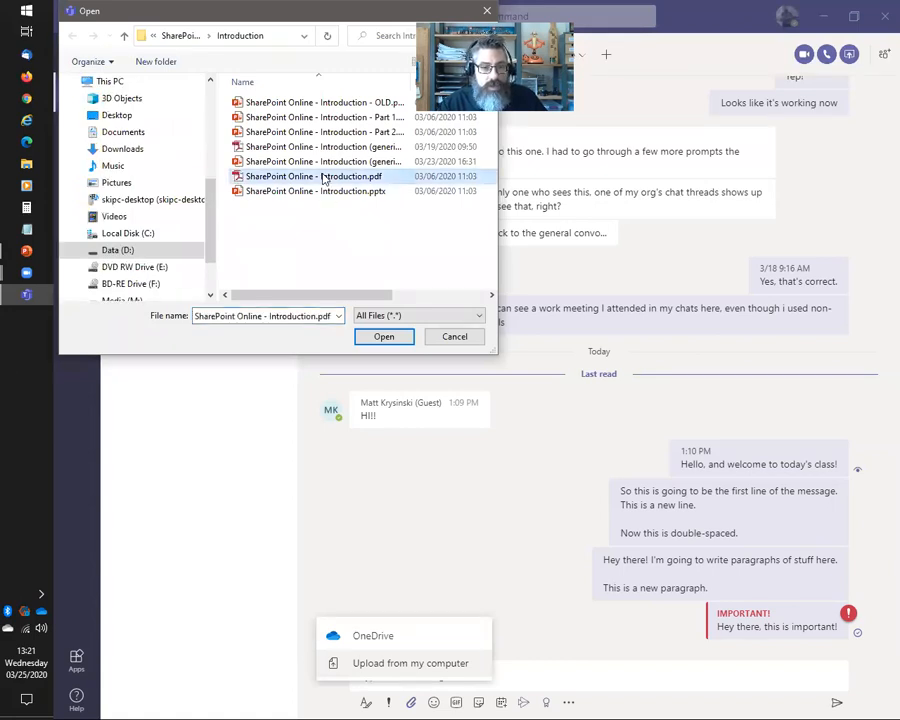
click(380, 340)
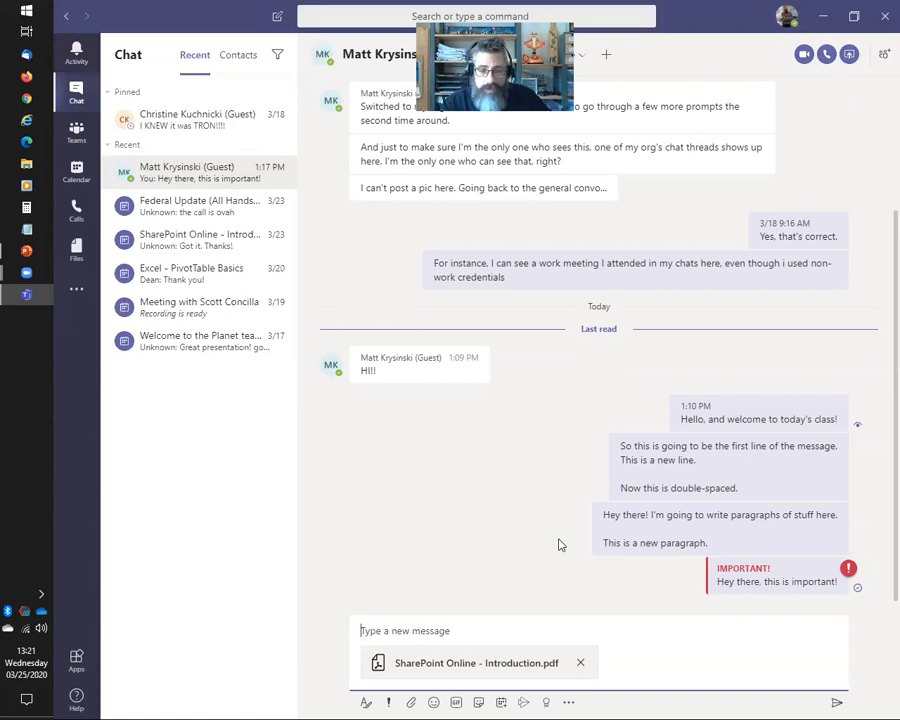
text(Hey! L)
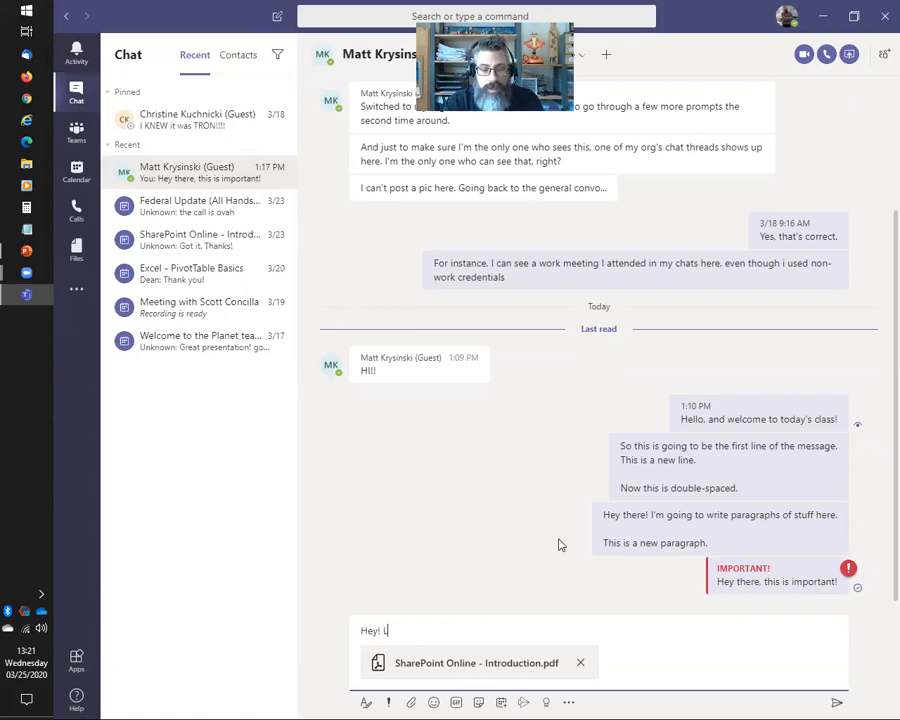
text(et's collaborate!)
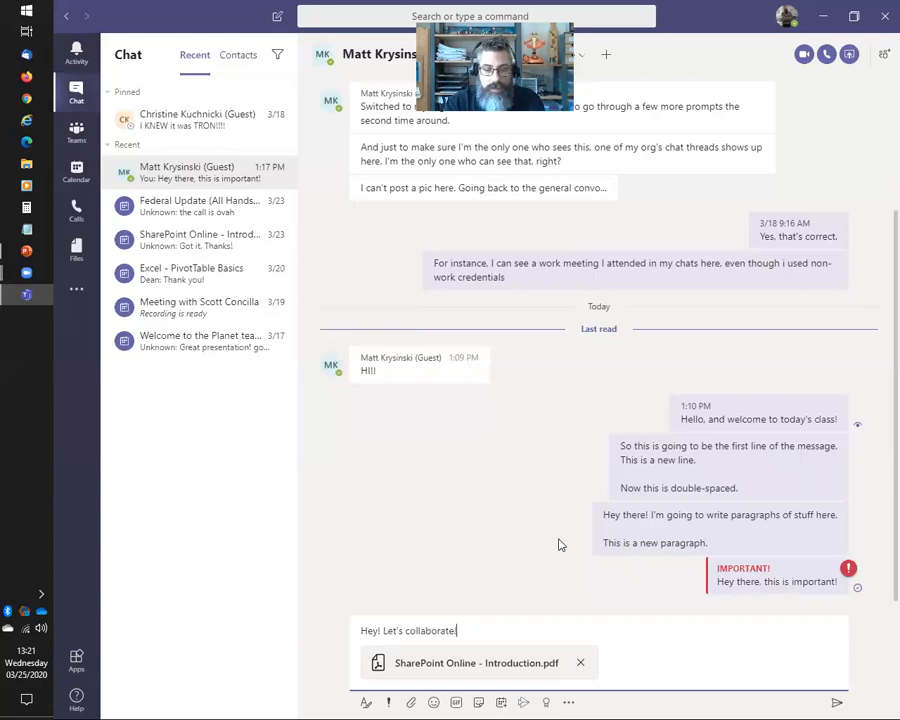
key(Return)
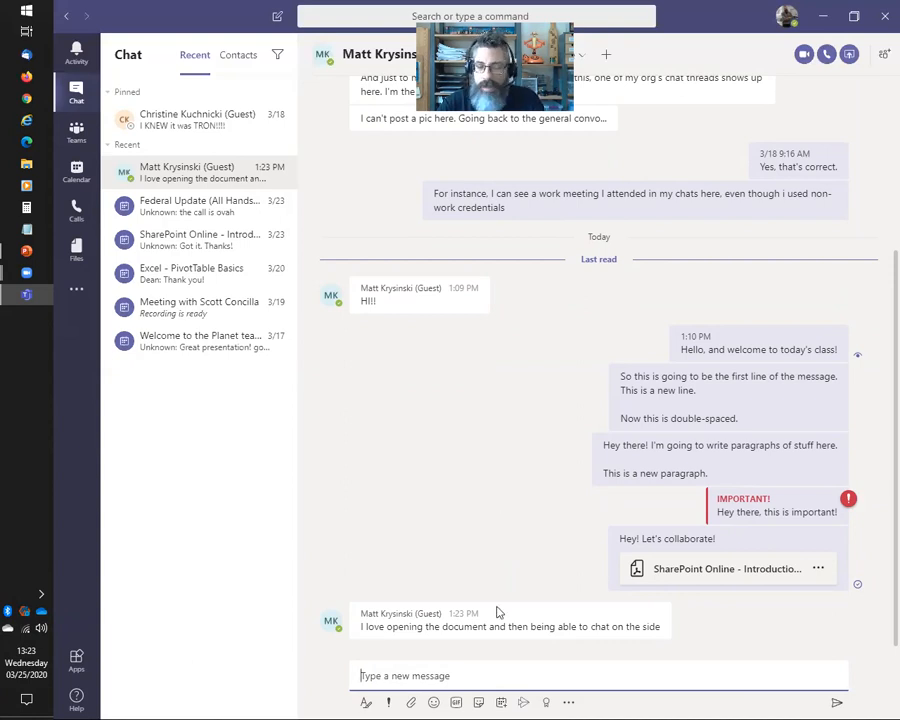
Browse the emojis and the animated GIFs available for a chat message without inserting any
click(435, 703)
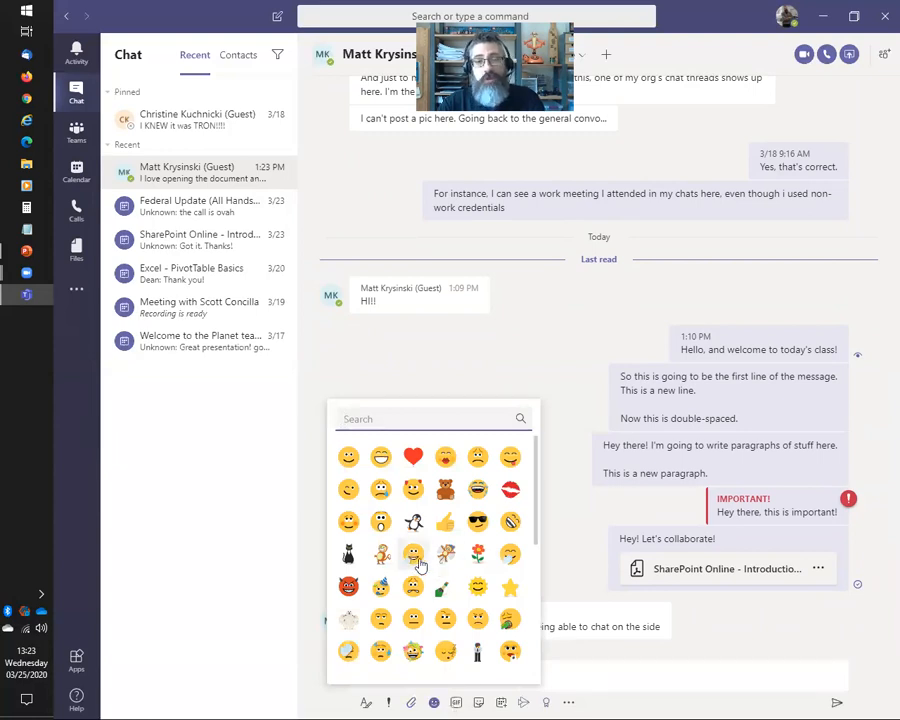
scroll(438, 506, down, 5)
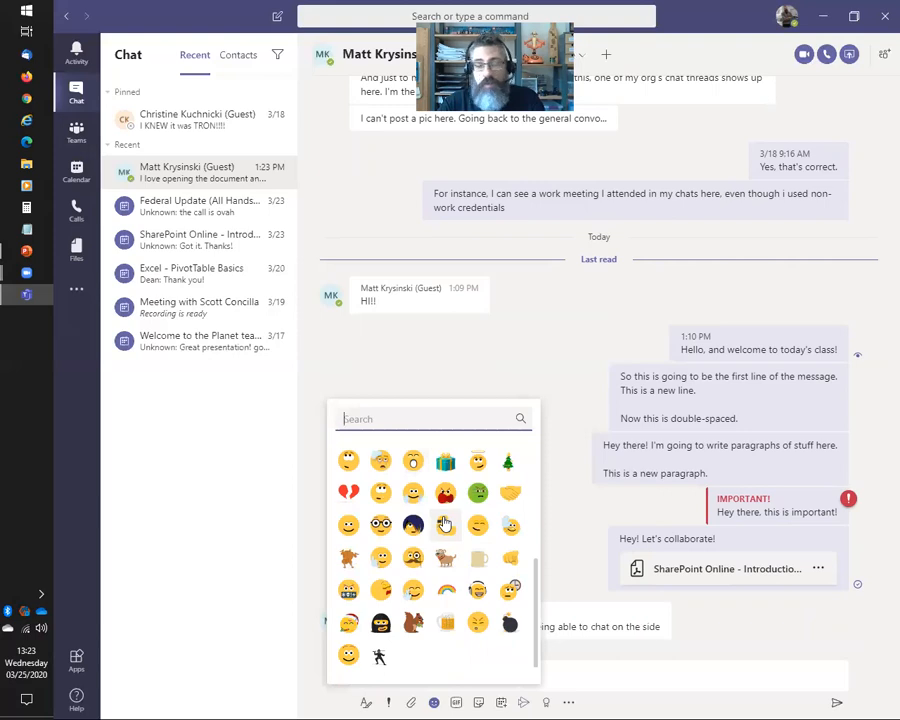
scroll(445, 523, up, 5)
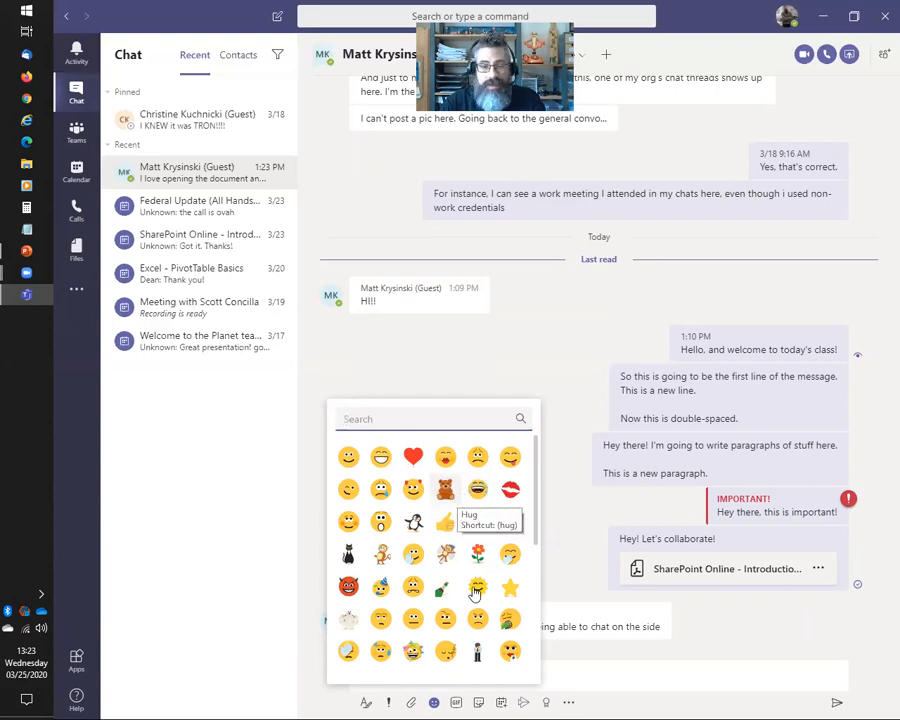
scroll(436, 590, down, 5)
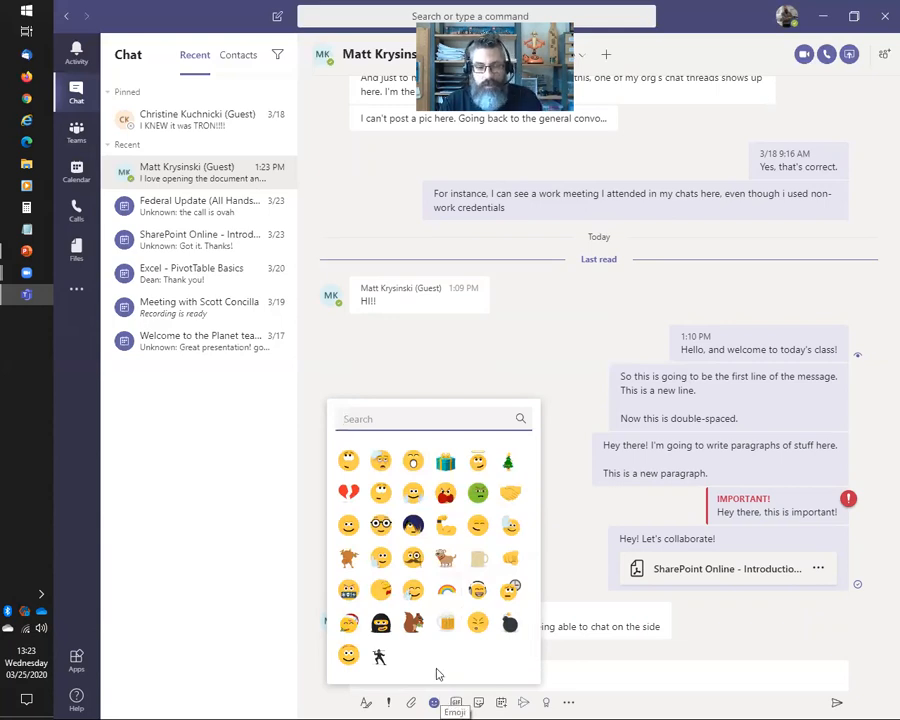
scroll(436, 675, up, 10)
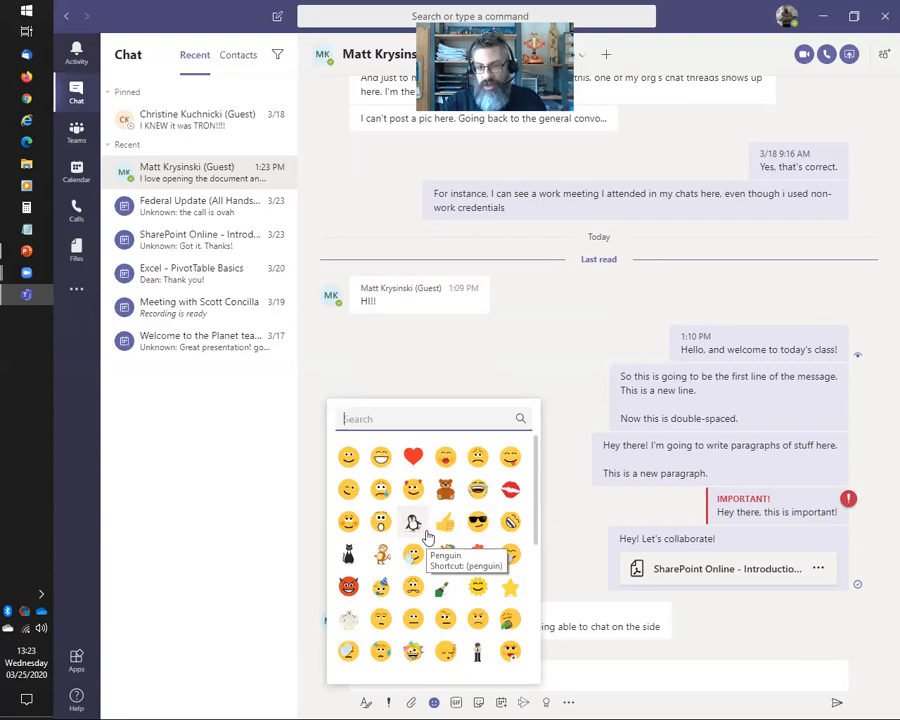
click(434, 704)
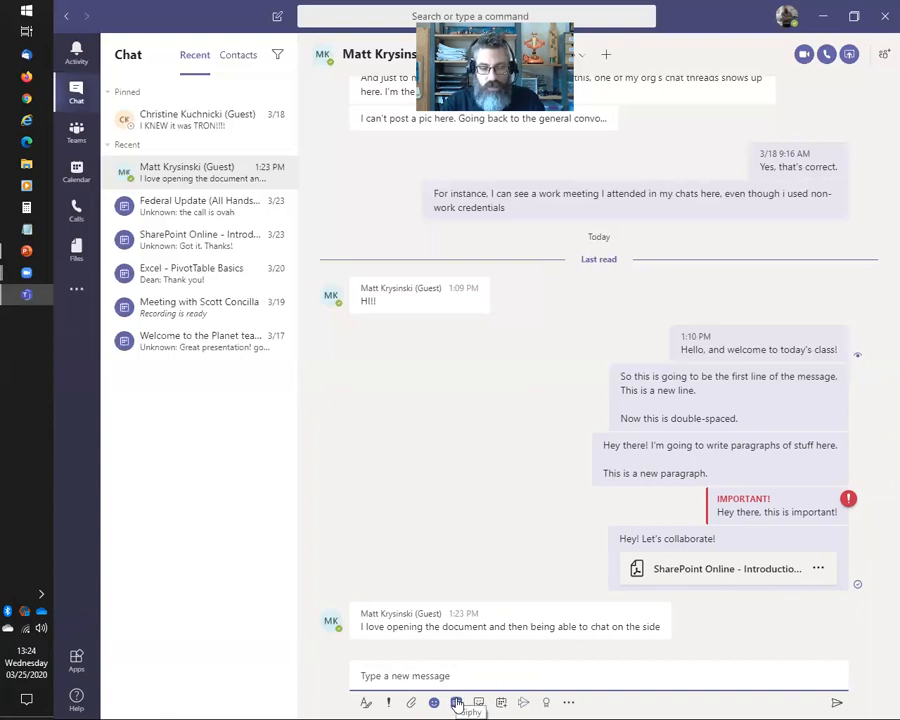
click(456, 703)
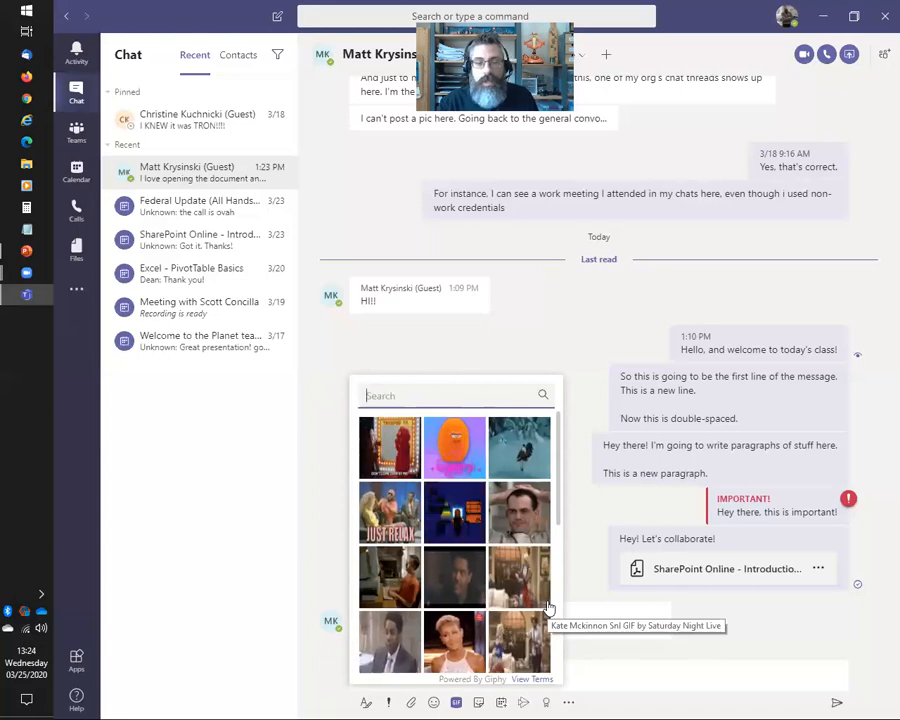
click(456, 704)
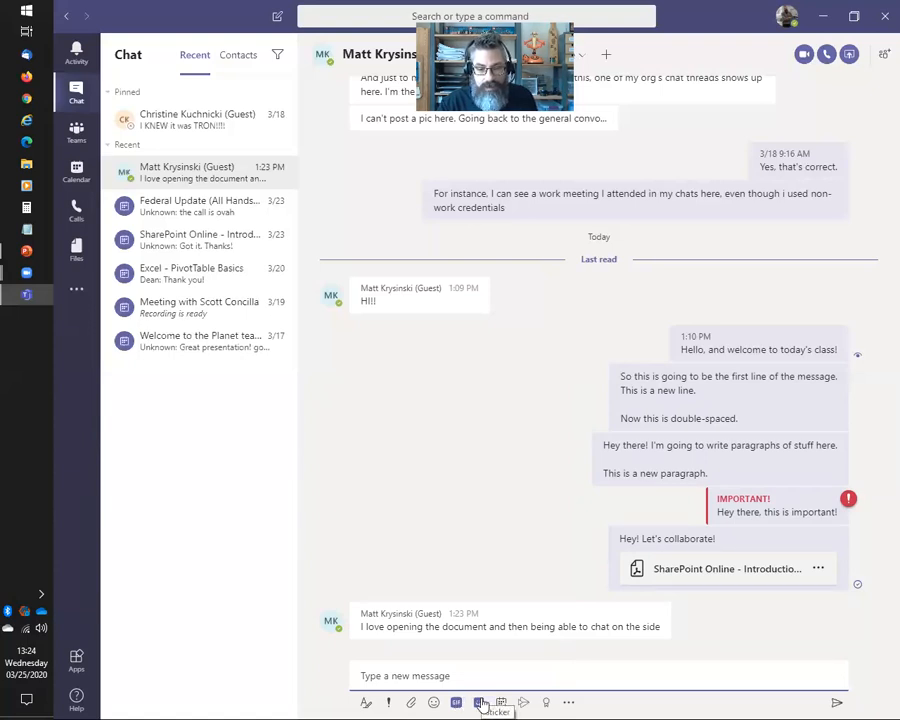
Browse the sticker collections, including Teamsquatch, Bummer Bert, Word Art, Monkey and Office Drama, without inserting one
click(480, 702)
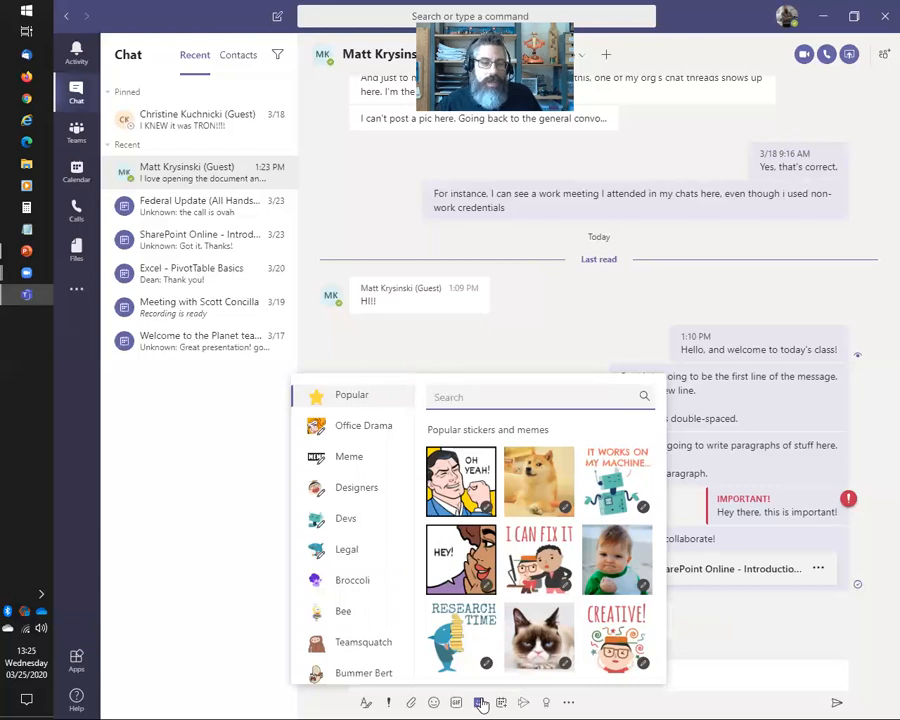
scroll(347, 543, down, 2)
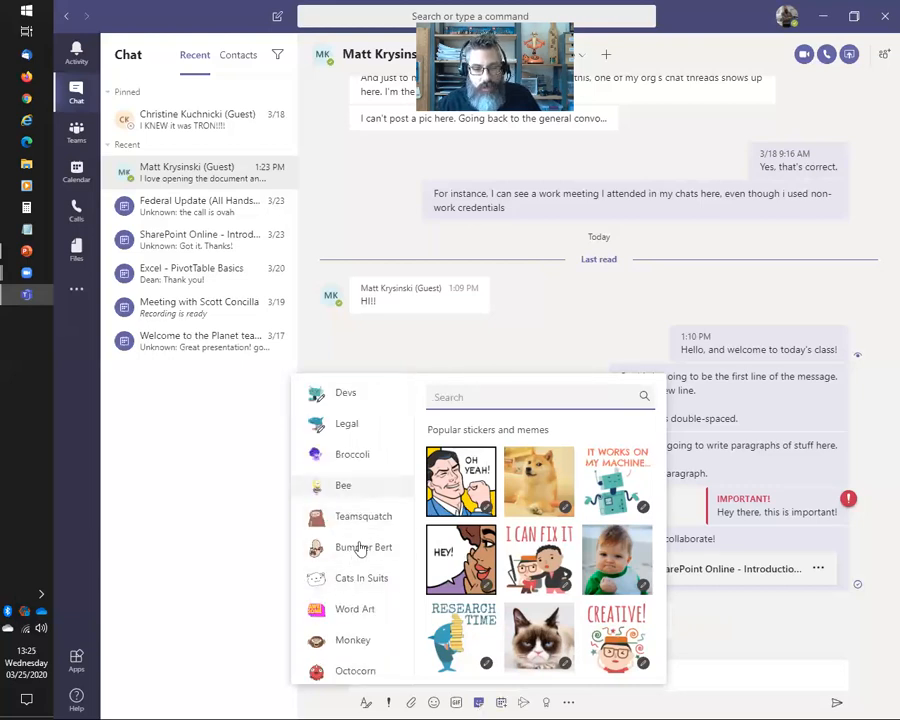
click(367, 522)
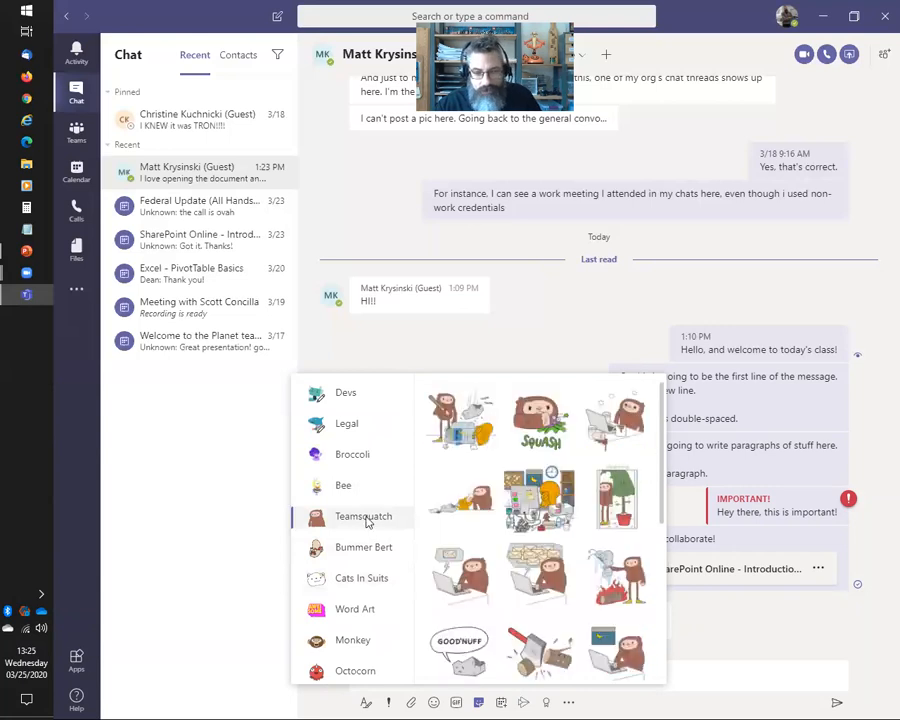
click(358, 550)
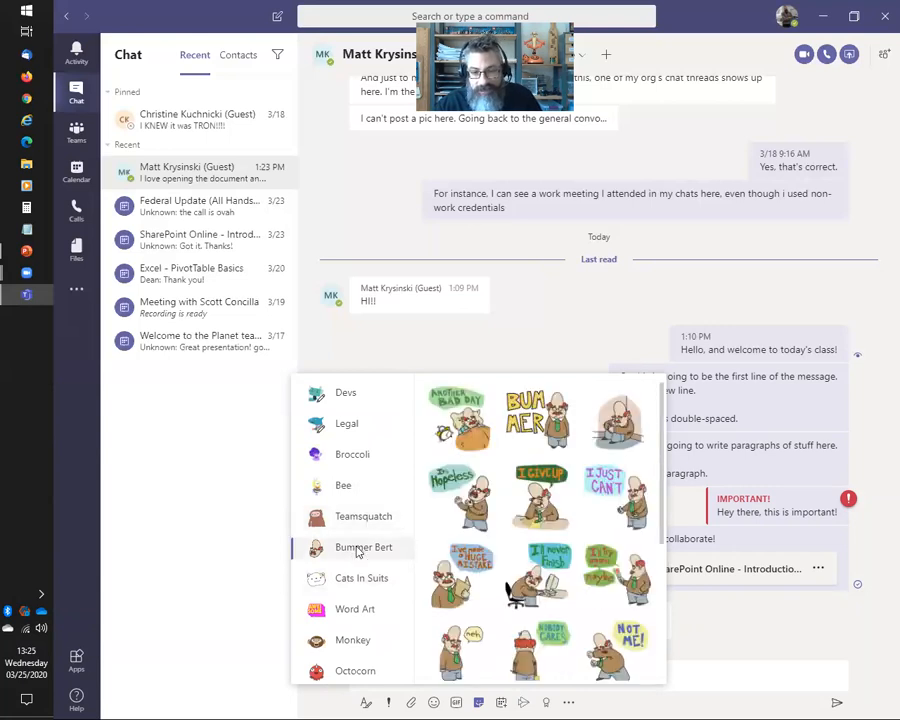
click(358, 612)
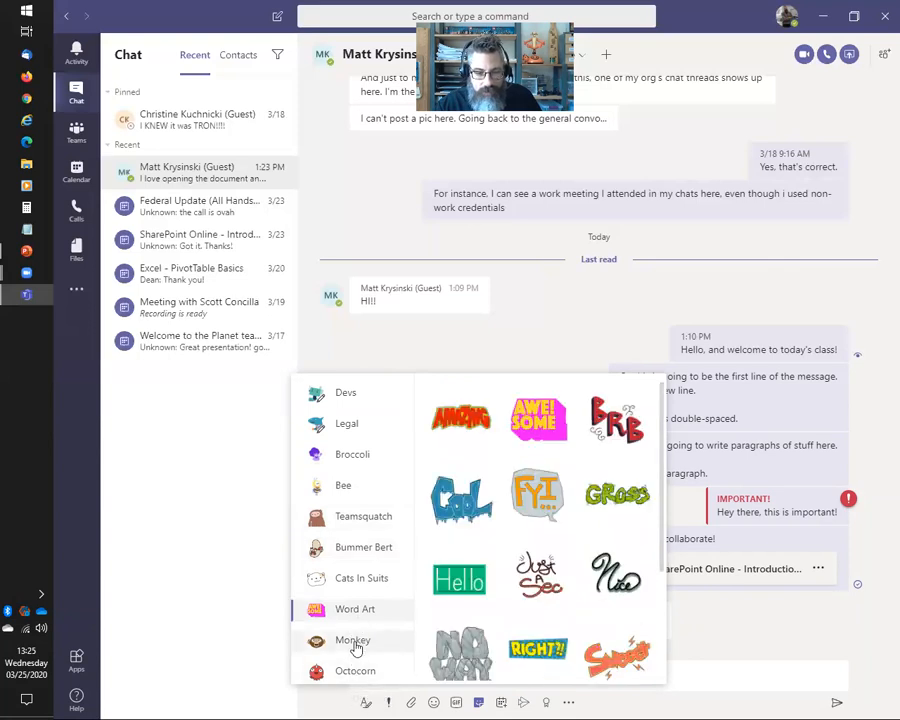
click(356, 643)
scroll(365, 606, up, 2)
click(388, 430)
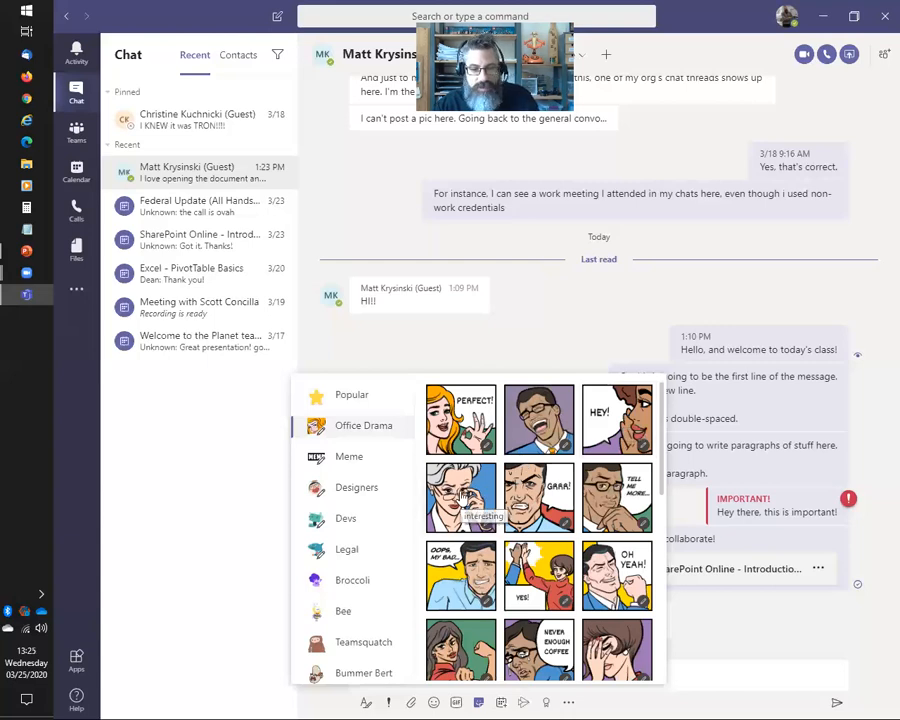
click(330, 355)
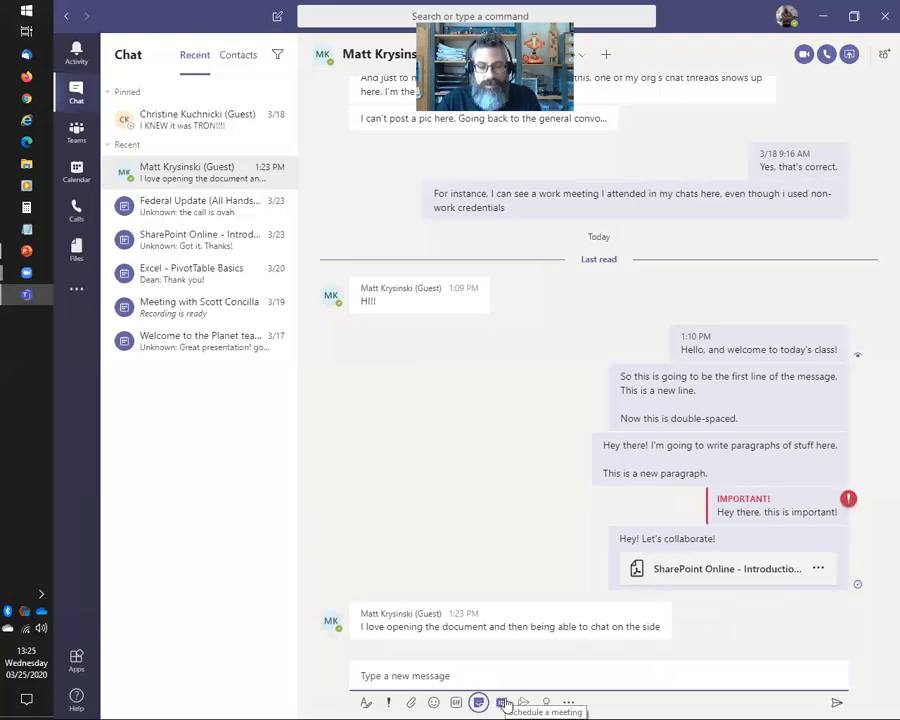
Examine the new meeting form started from the chat and the Stream link option, leaving both without sending anything
click(502, 703)
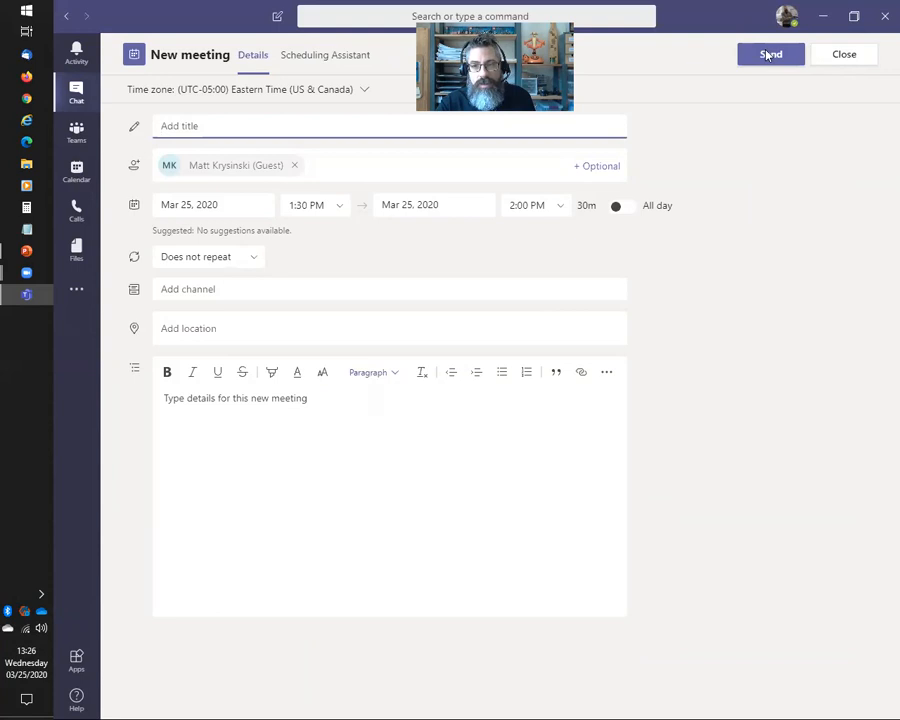
click(847, 62)
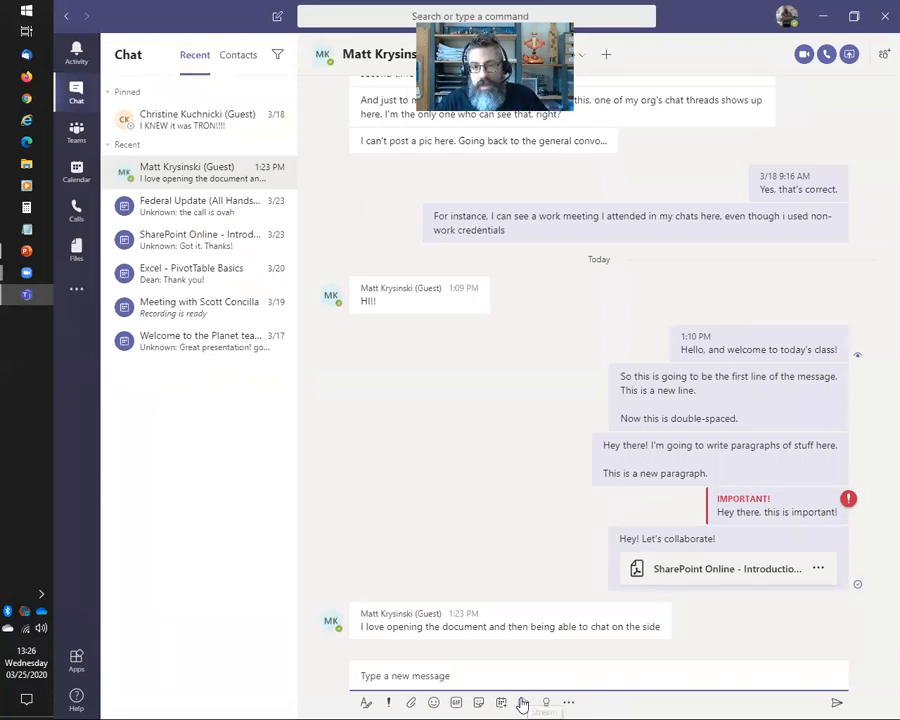
click(522, 704)
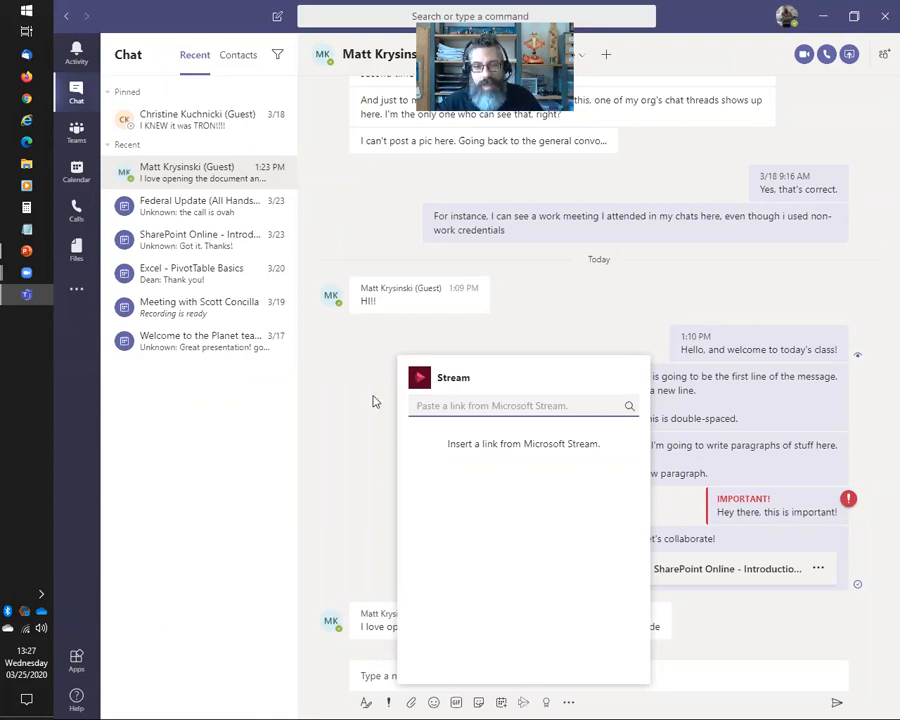
click(339, 495)
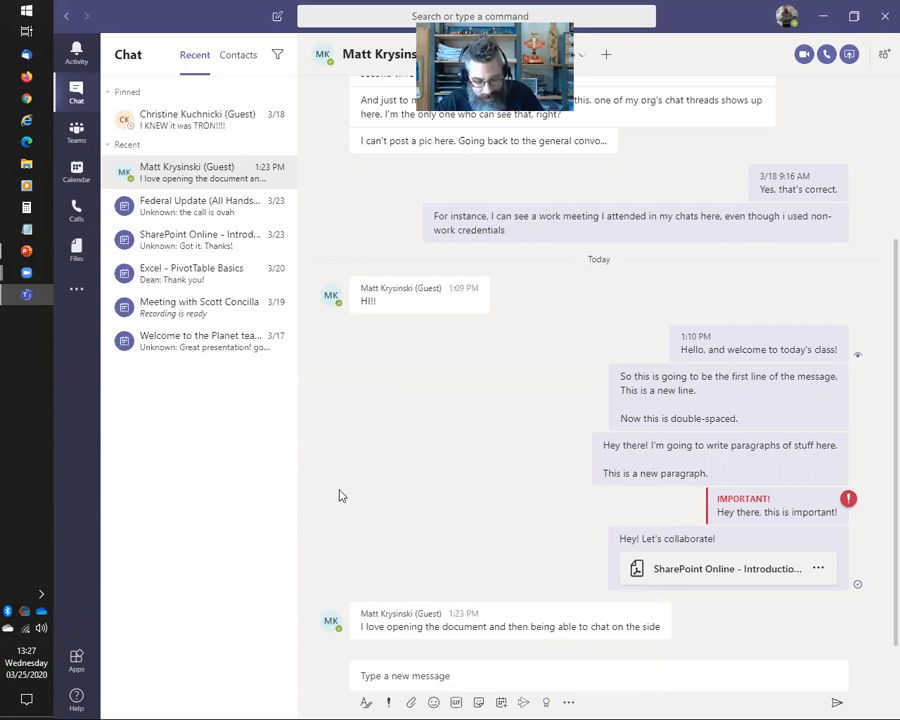
Send the chat contact a Team player praise badge with the note "Thanks for being a friend!"
click(549, 704)
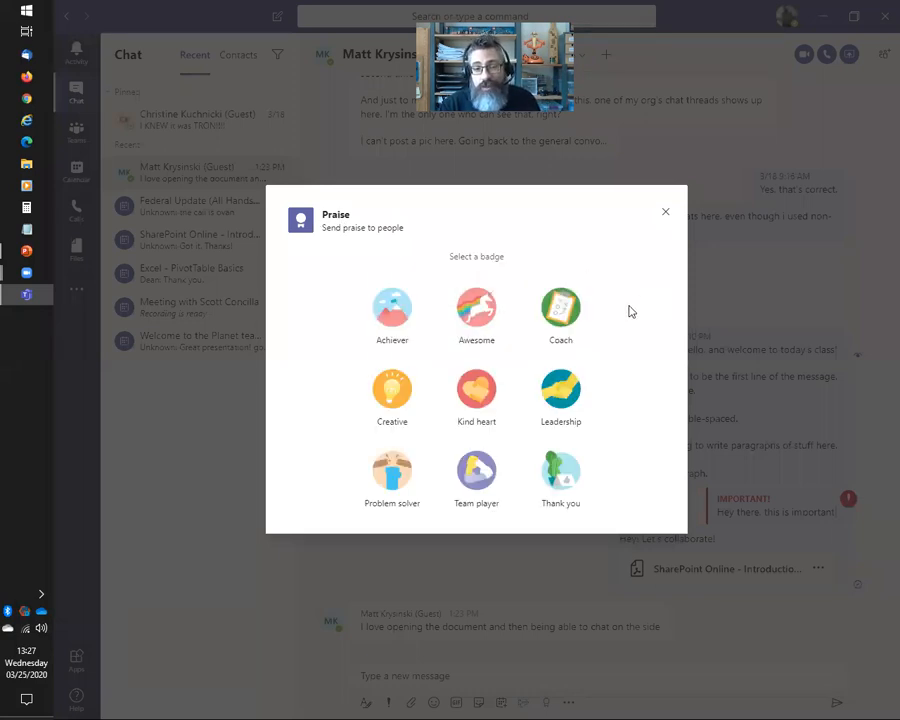
click(475, 476)
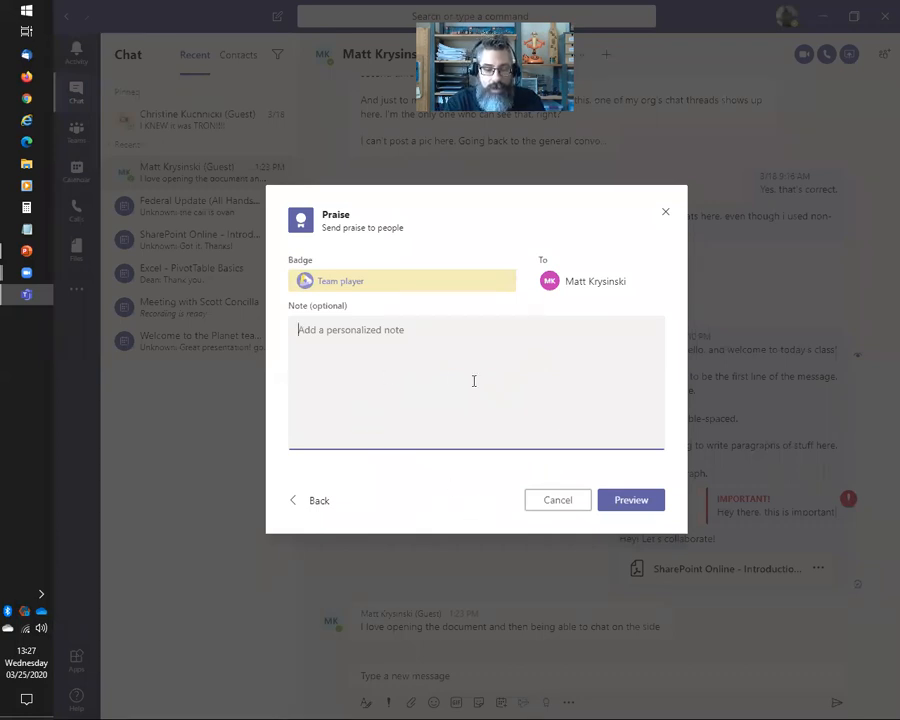
text(Thanks for being a friend!)
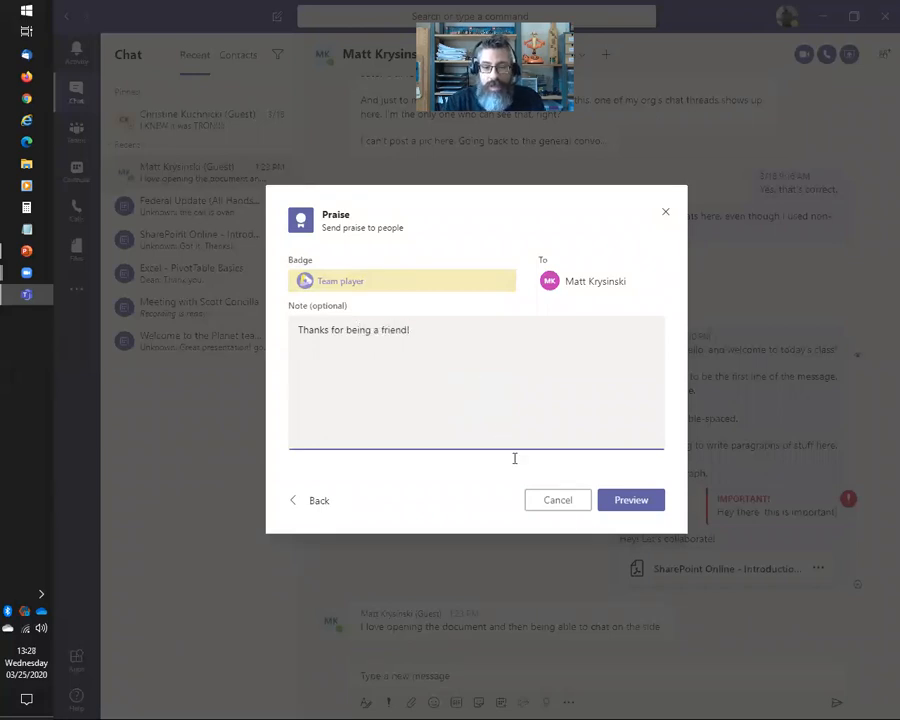
click(636, 504)
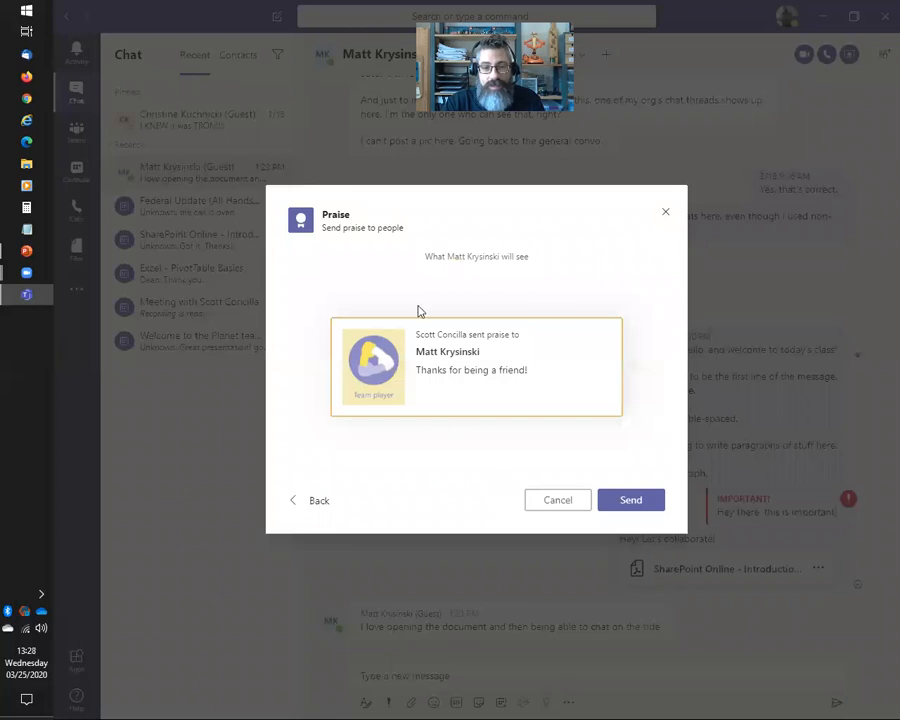
click(633, 501)
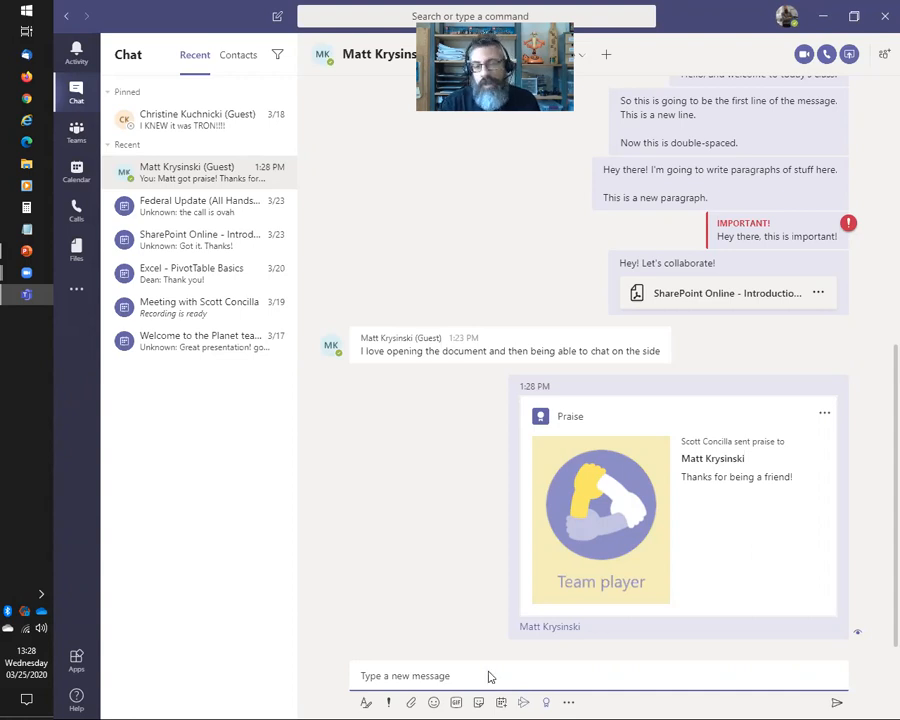
Review the additional apps suggested for use in the chat message
click(567, 704)
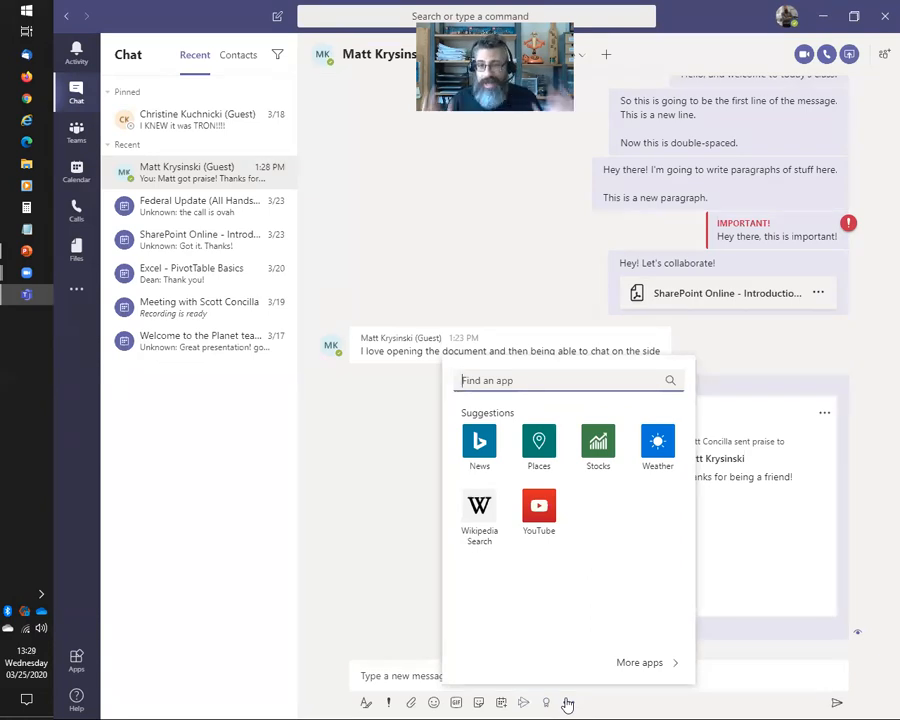
click(743, 704)
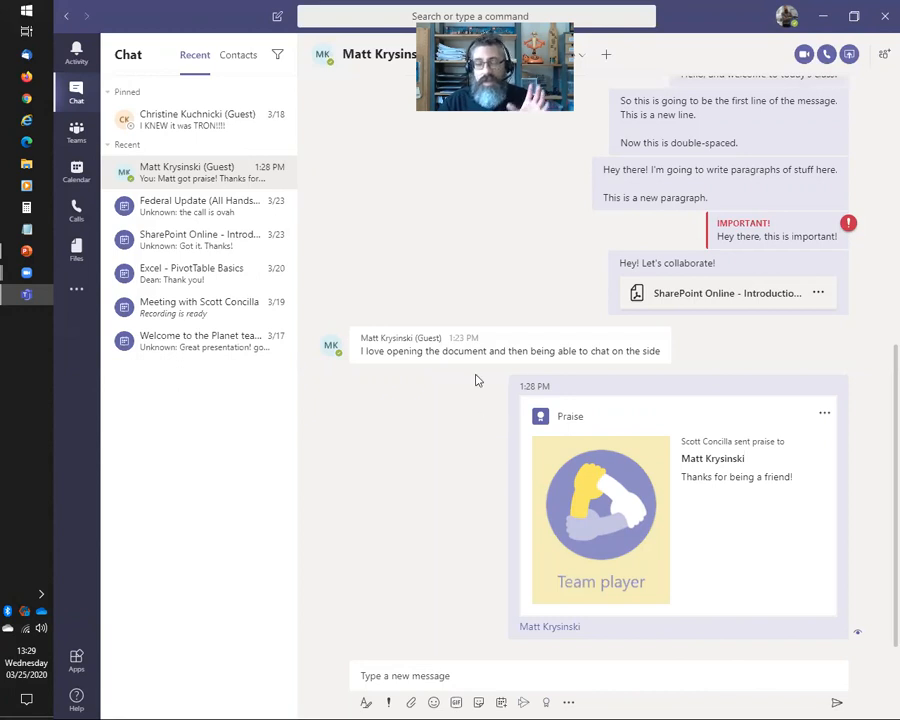
React with a heart to the received message about opening the document, and review that message's further options
mouse_move(478, 351)
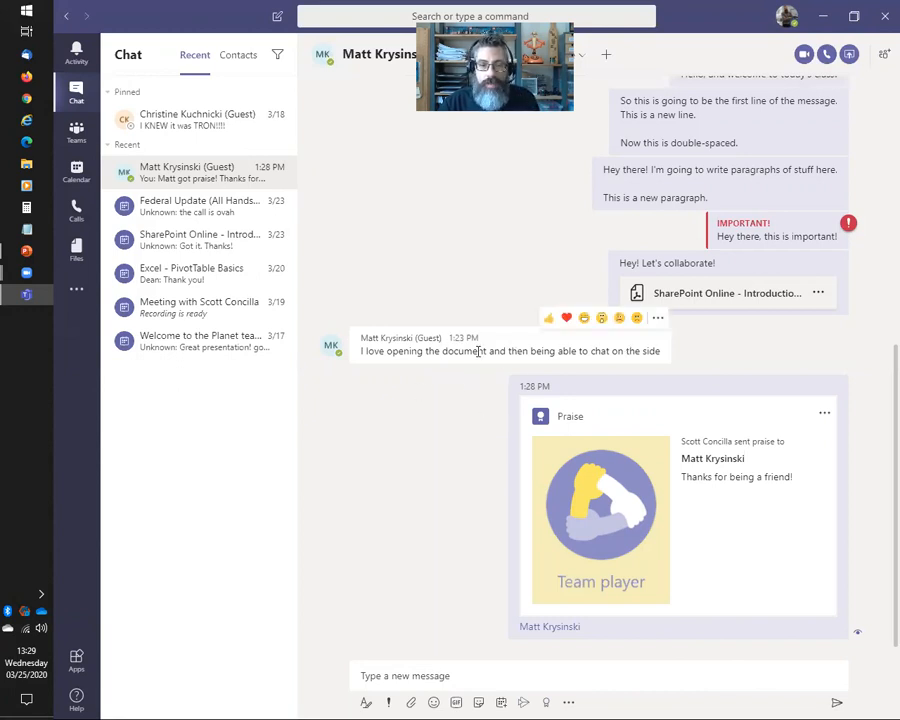
click(566, 318)
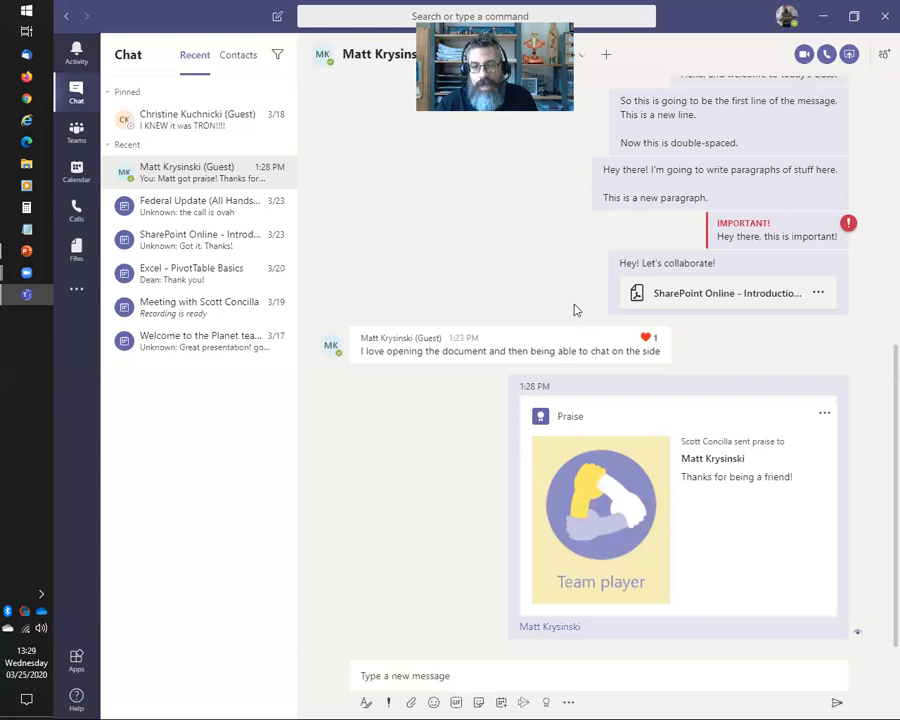
mouse_move(604, 352)
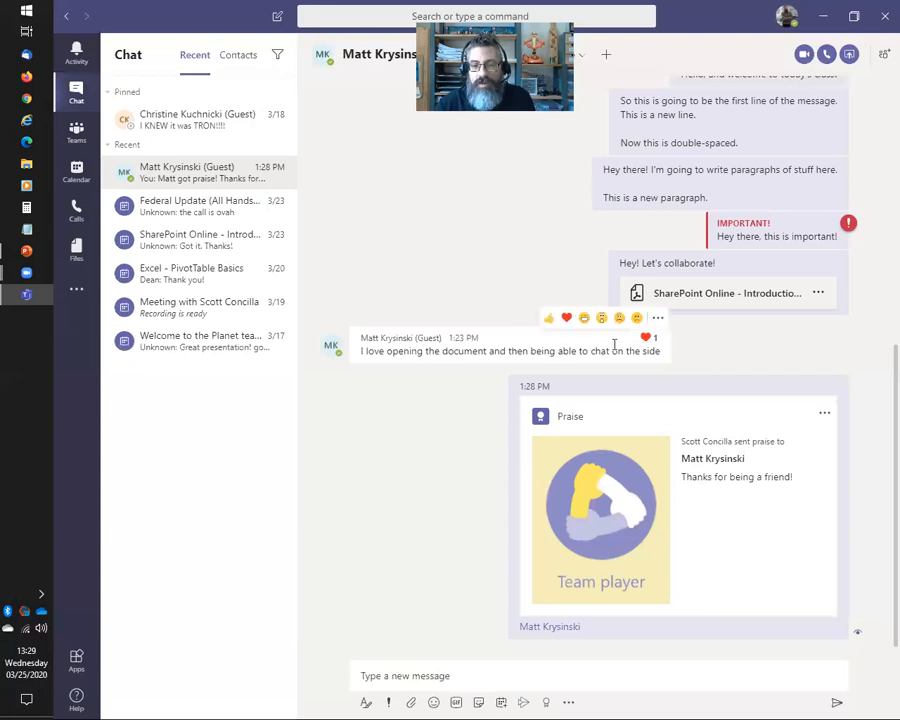
click(659, 319)
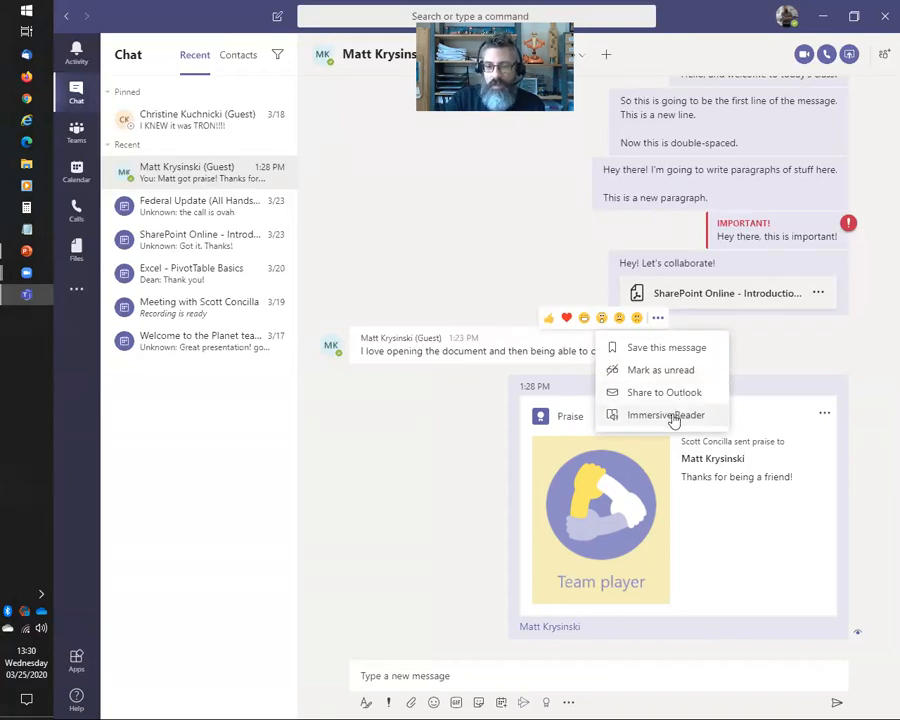
click(789, 349)
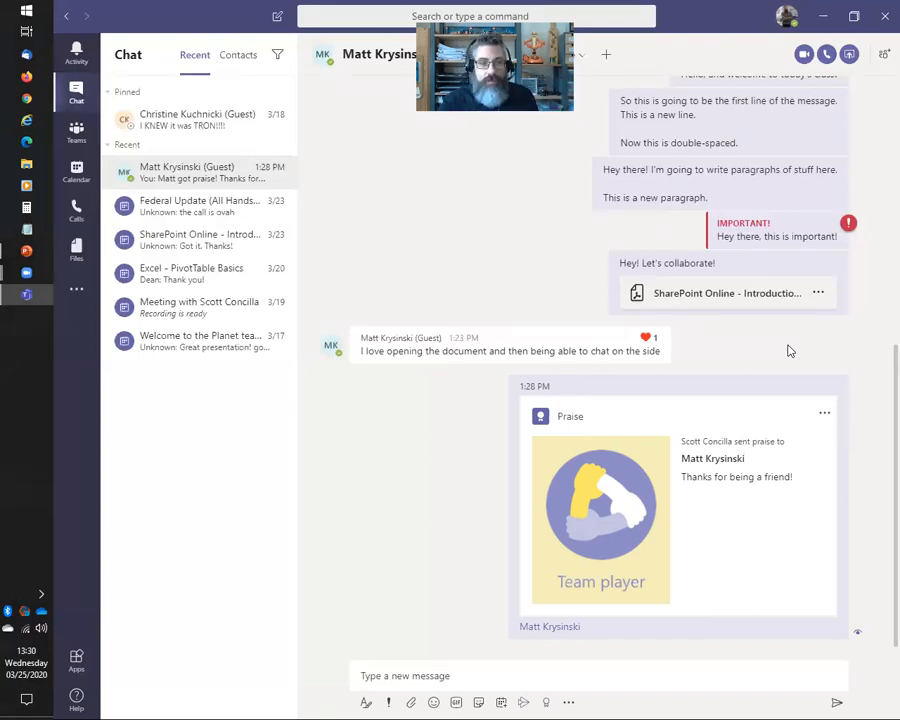
View the conversation and message options in the Demo team's General channel, and return to the one-to-one chat
click(76, 135)
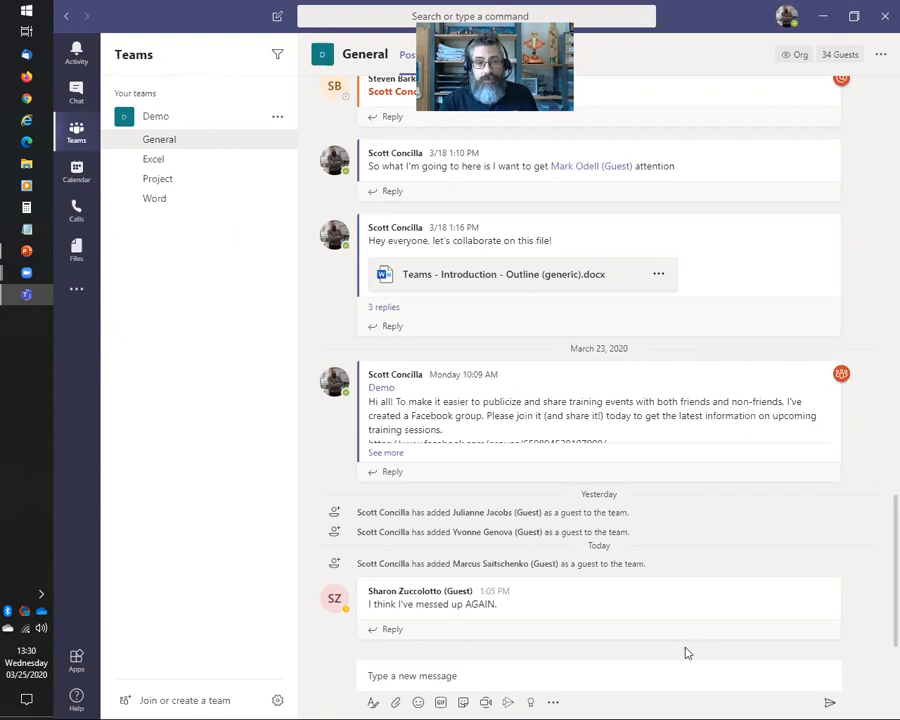
mouse_move(618, 615)
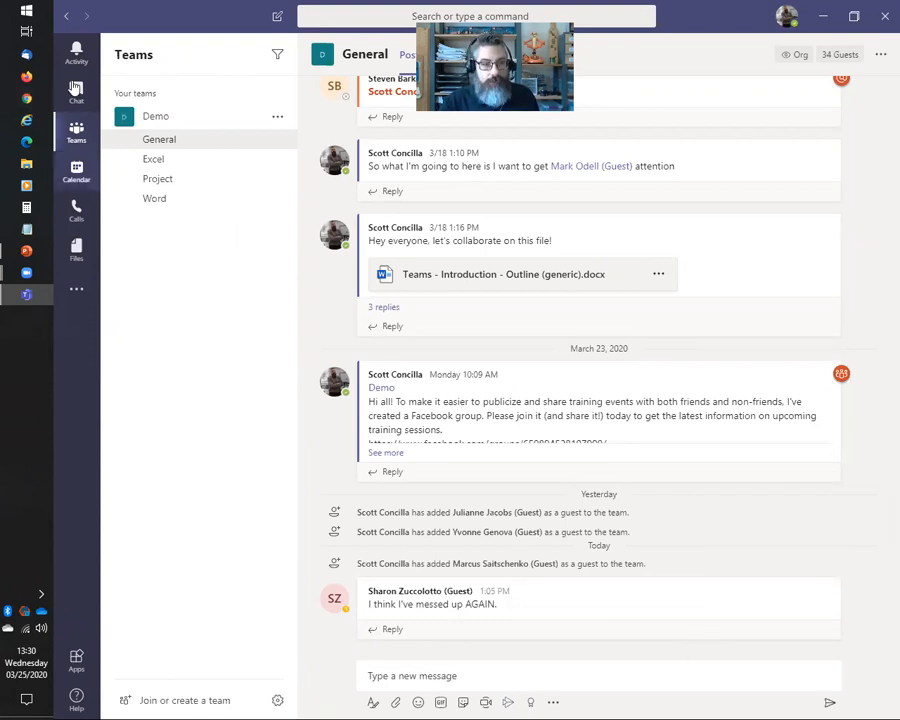
key(ctrl+2)
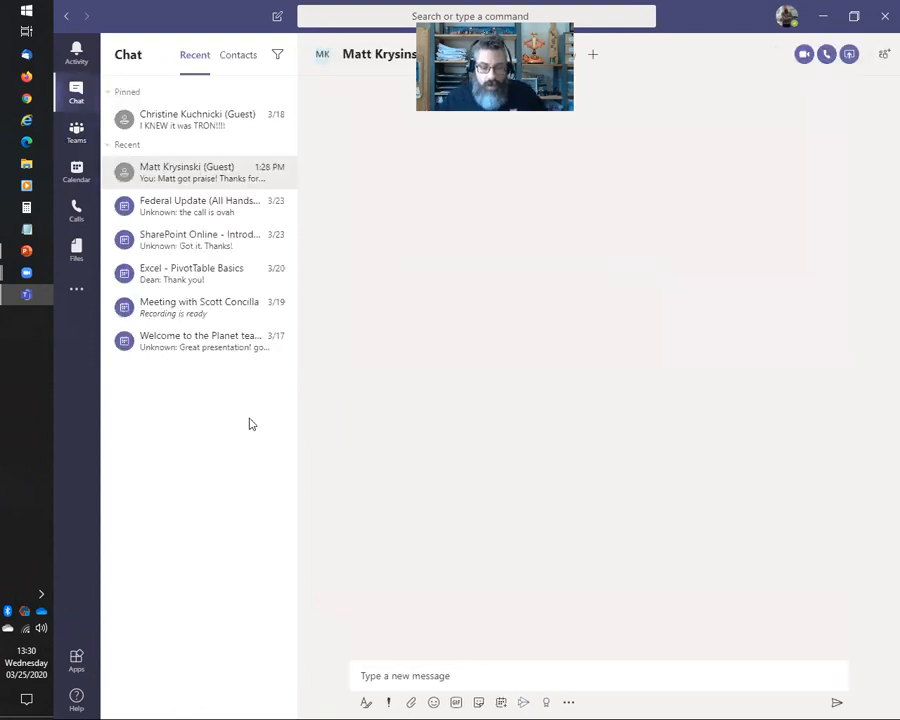
Switch to the PowerPoint slide show and advance to the Managing Chats slide
key(alt+Tab)
key(Right)
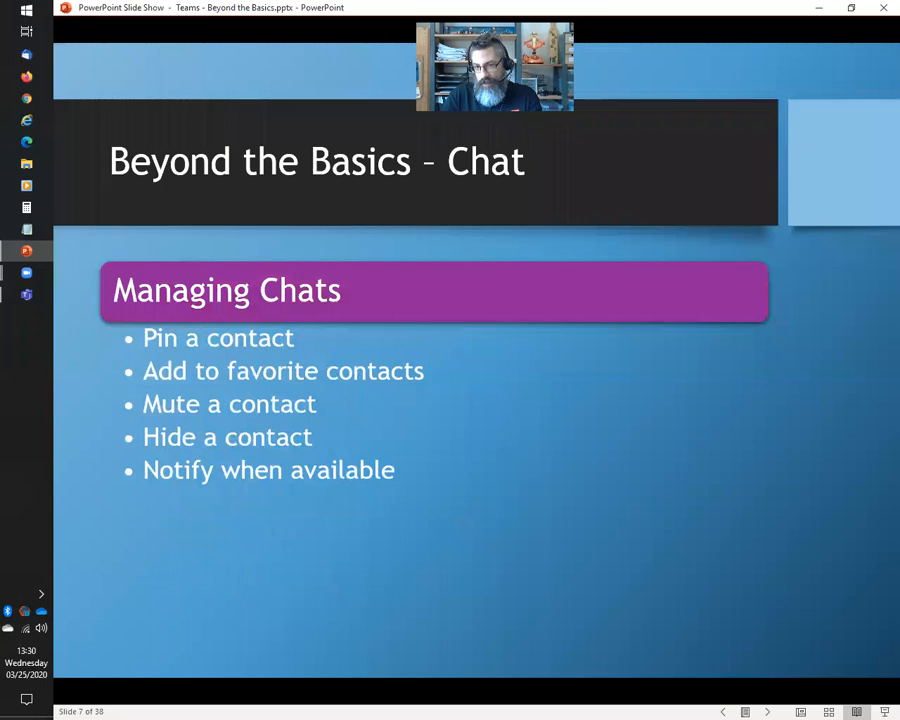
Switch to Microsoft Teams and compare the chat area's Contacts list with its recent chats
key(alt+Tab)
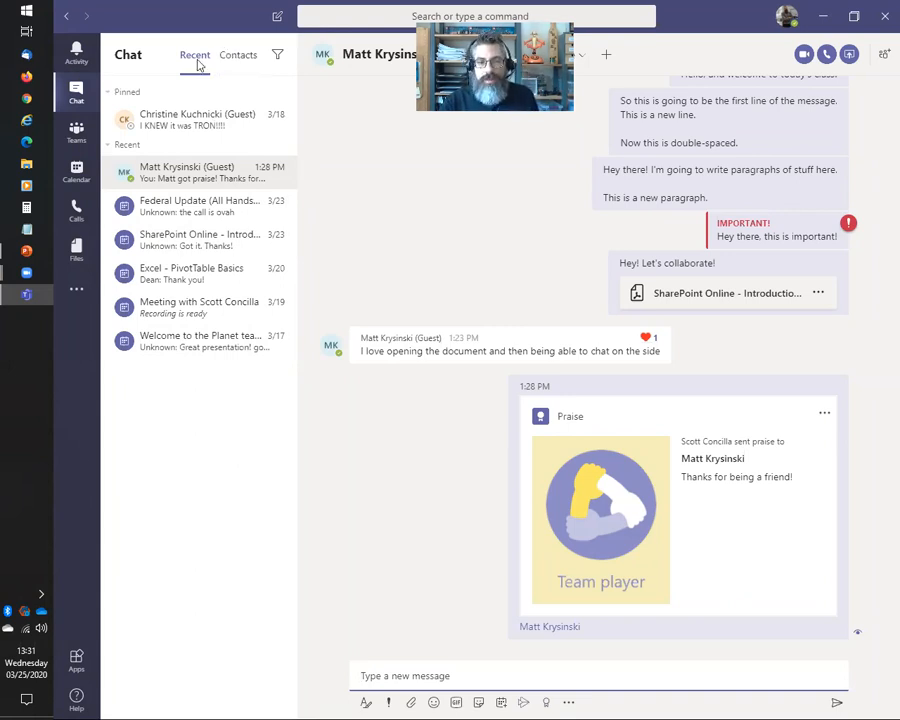
click(241, 63)
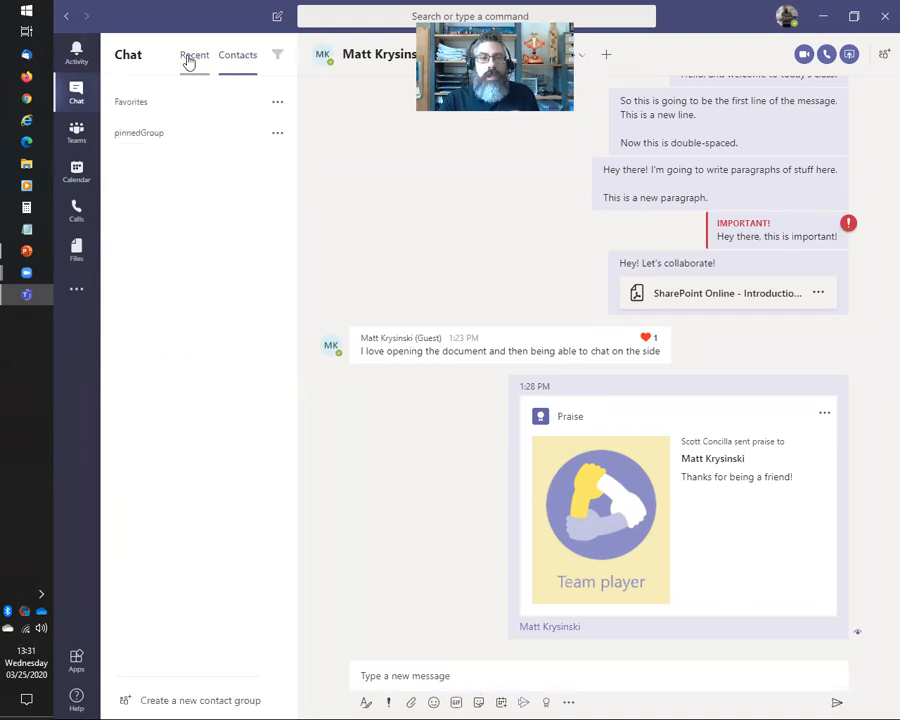
click(193, 60)
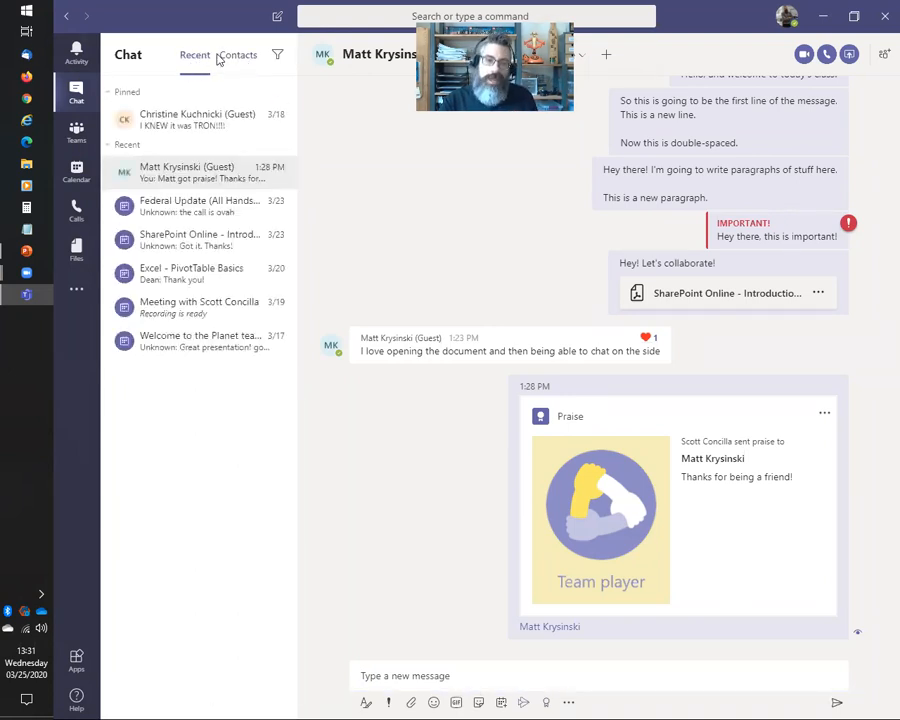
click(251, 62)
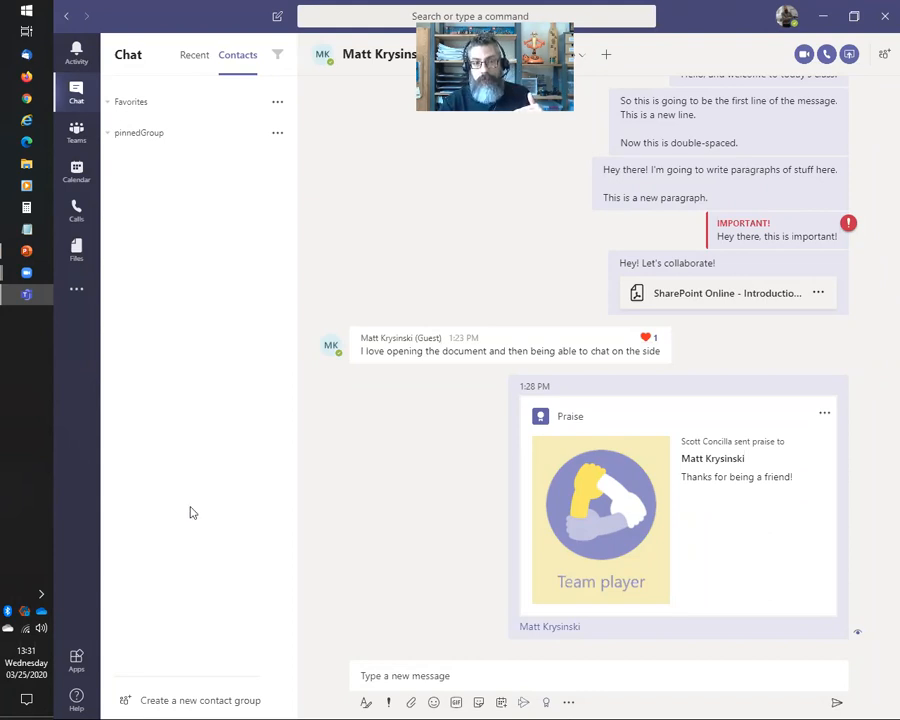
click(197, 62)
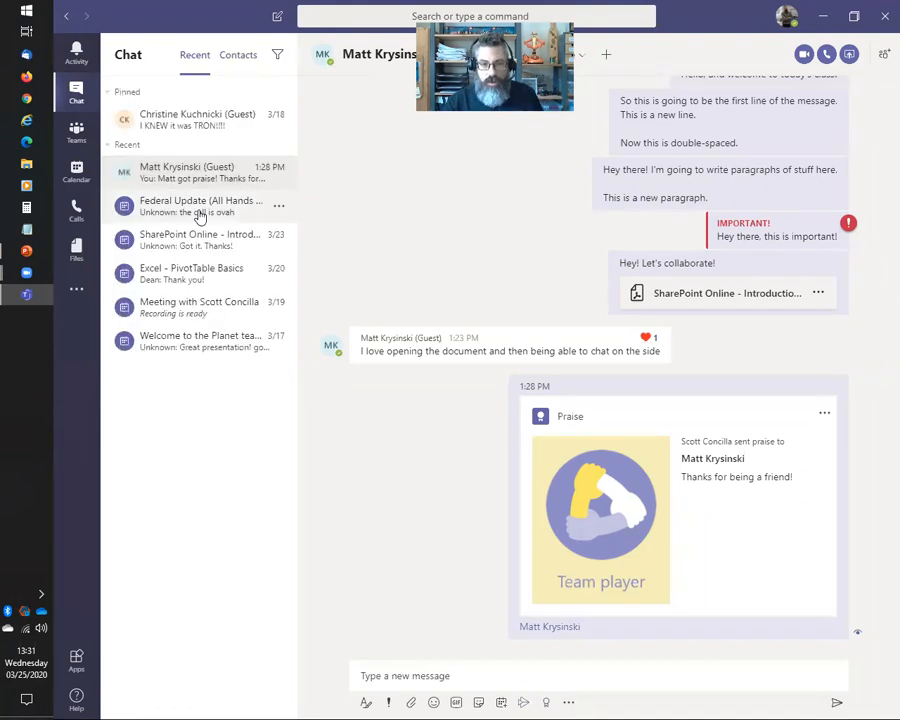
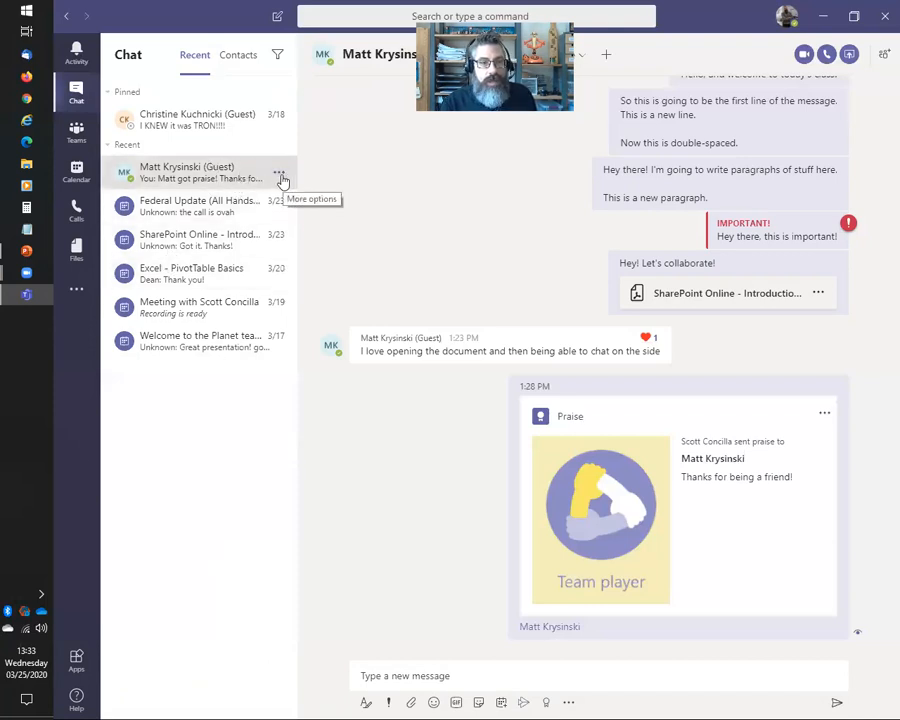
Pin the open one-to-one chat, and unpin and re-pin the other guest's chat so it follows in the pinned list
click(279, 178)
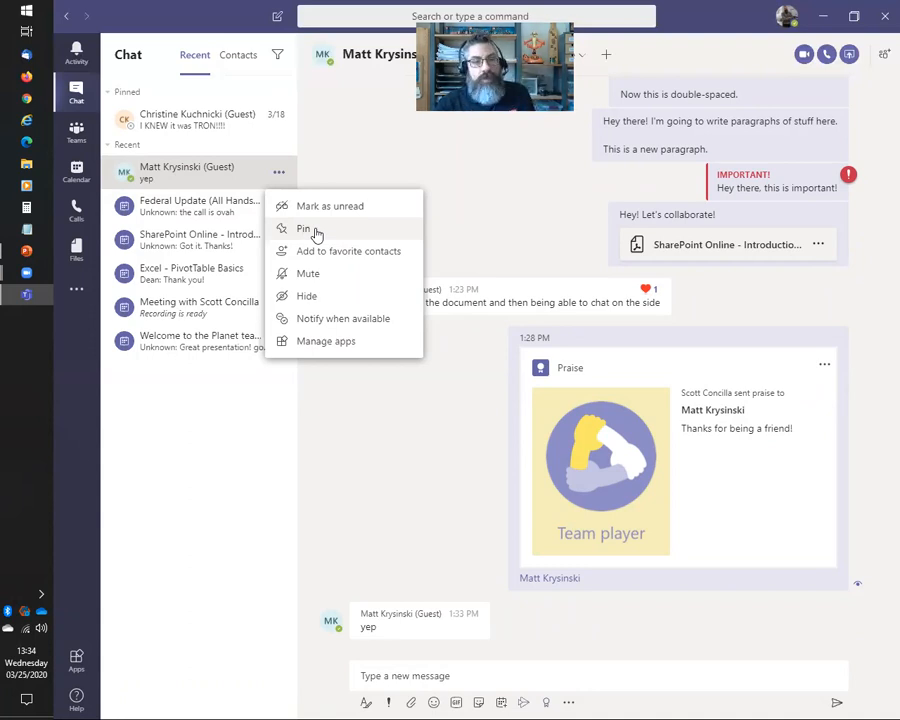
click(314, 232)
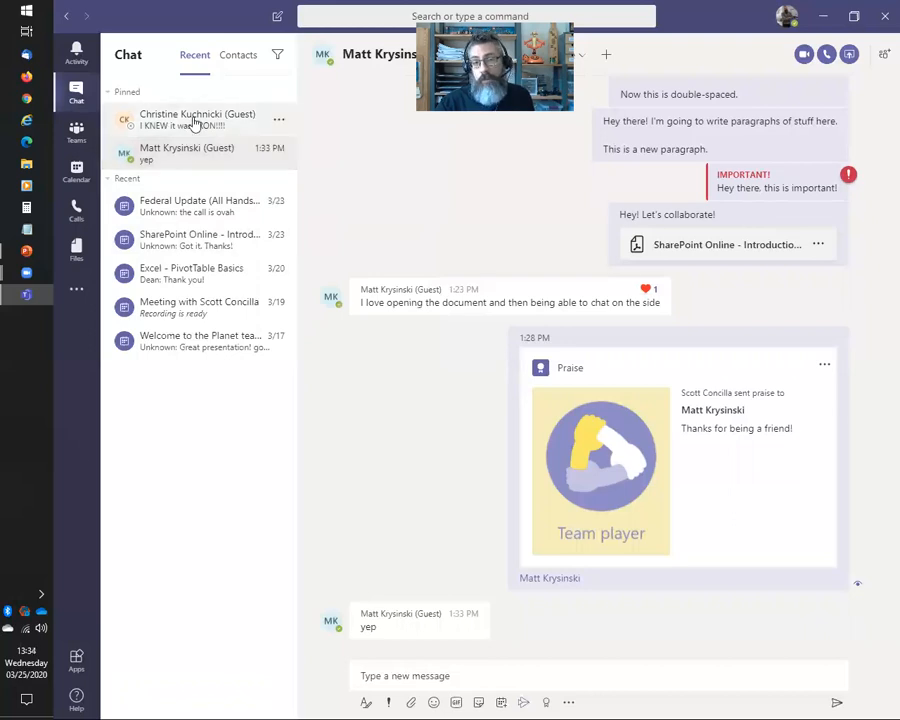
click(277, 124)
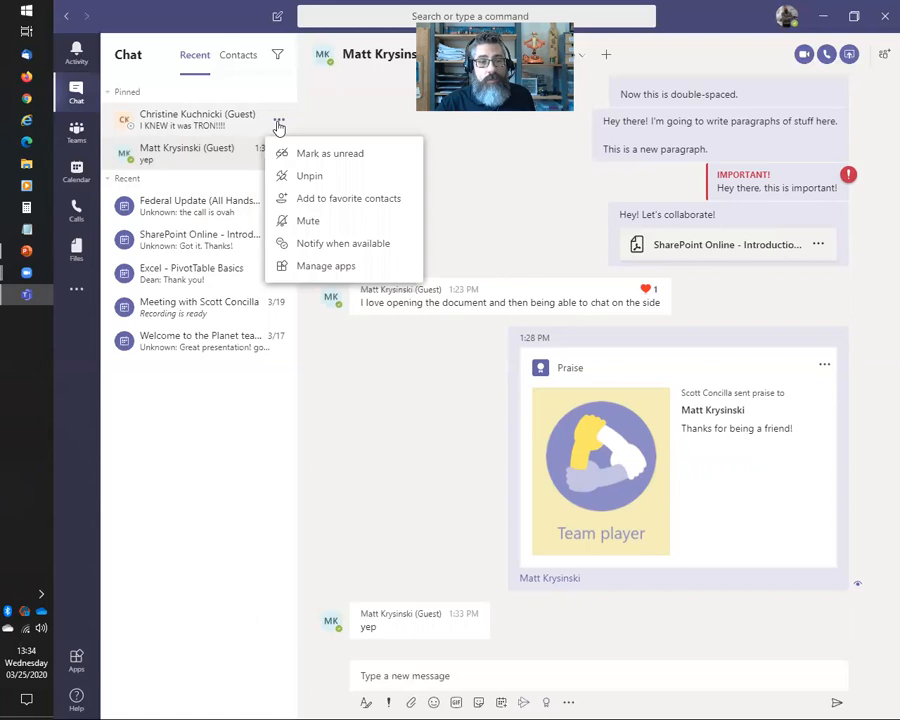
click(306, 178)
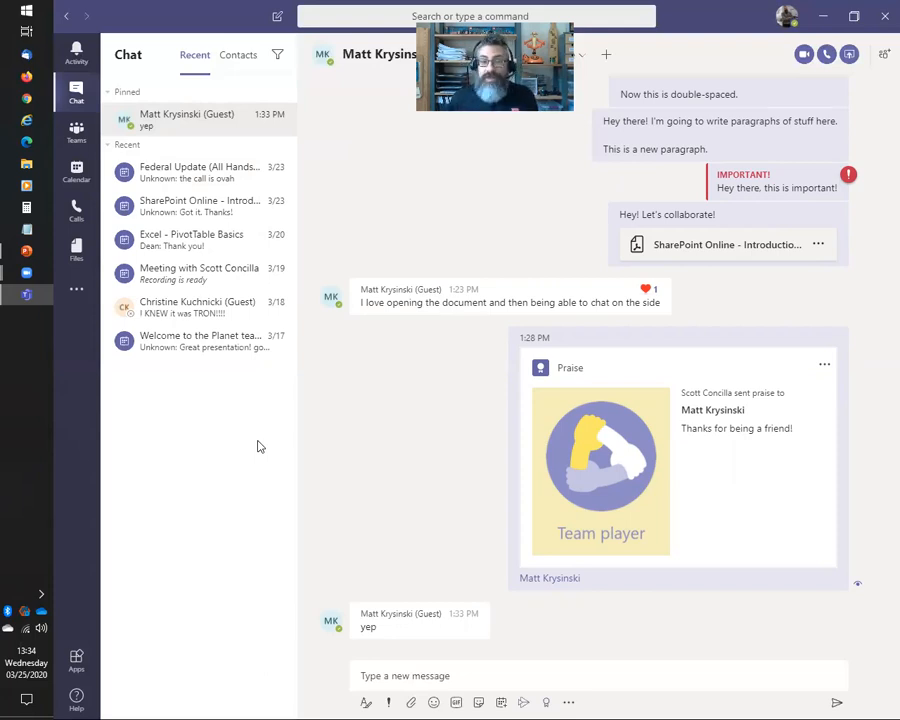
click(280, 310)
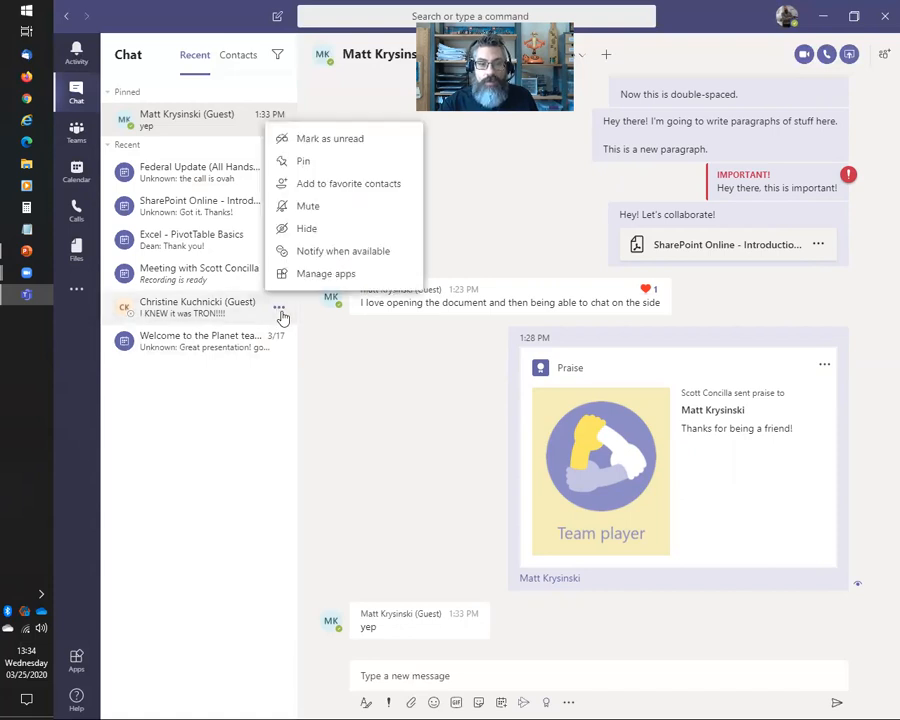
click(304, 162)
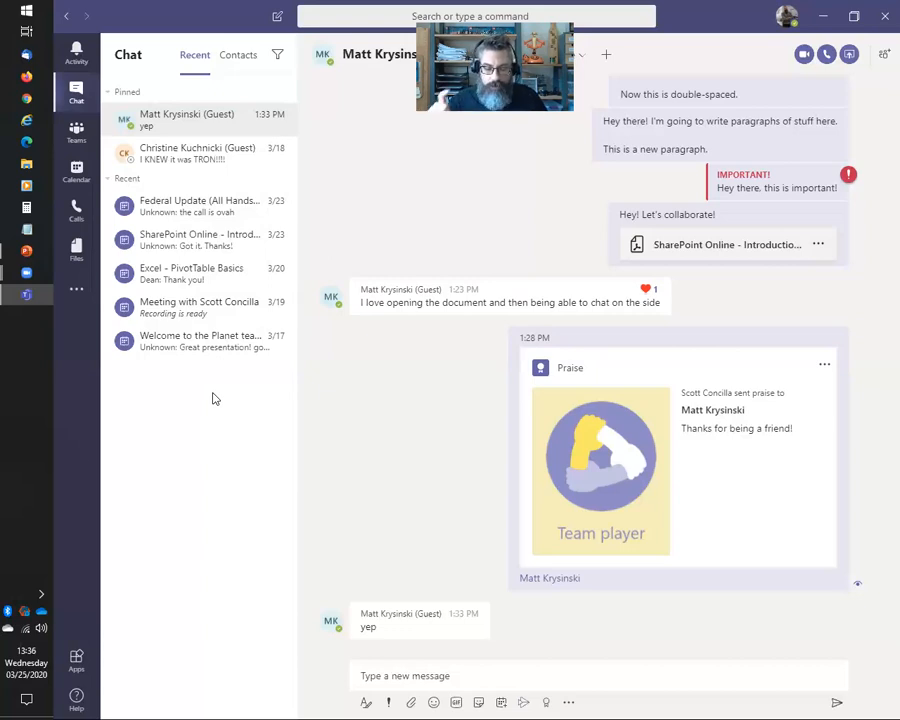
Add the open chat's guest to the favorite contacts, and check the contact groups and the options for pinnedGroup
click(280, 123)
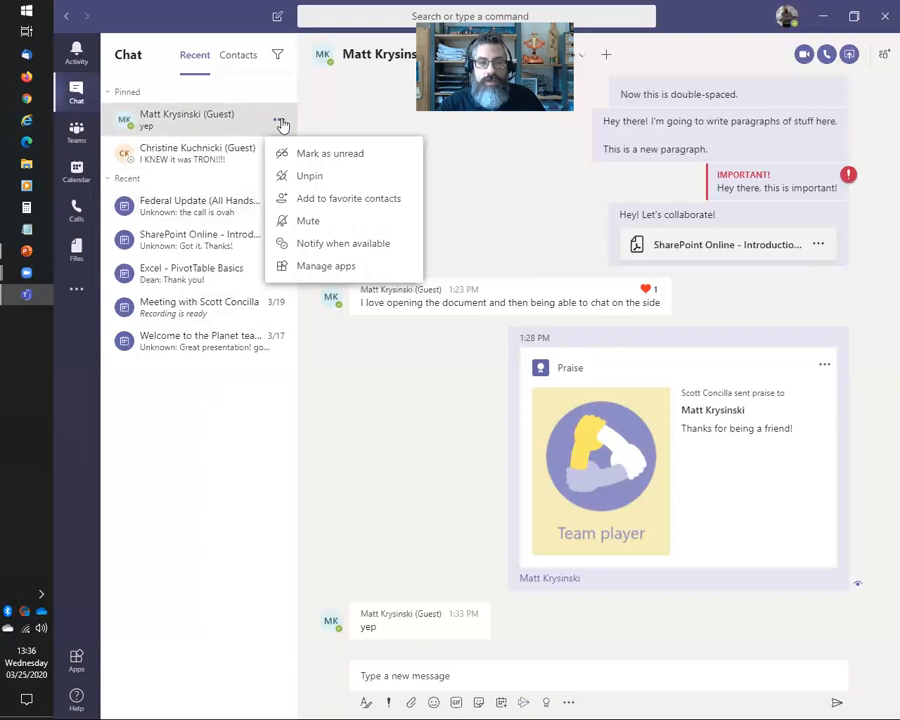
click(333, 198)
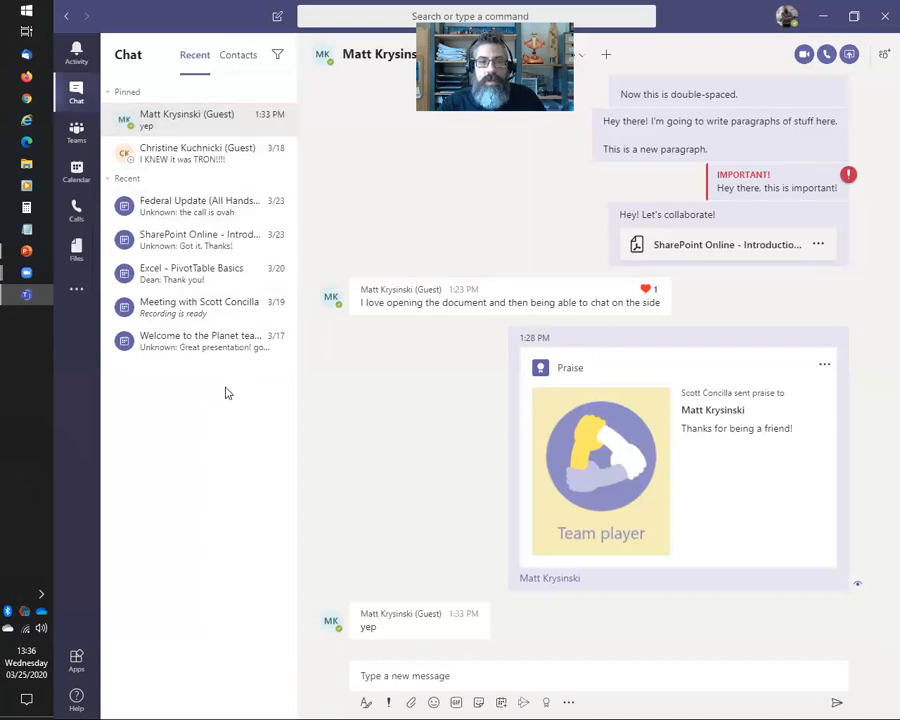
click(250, 61)
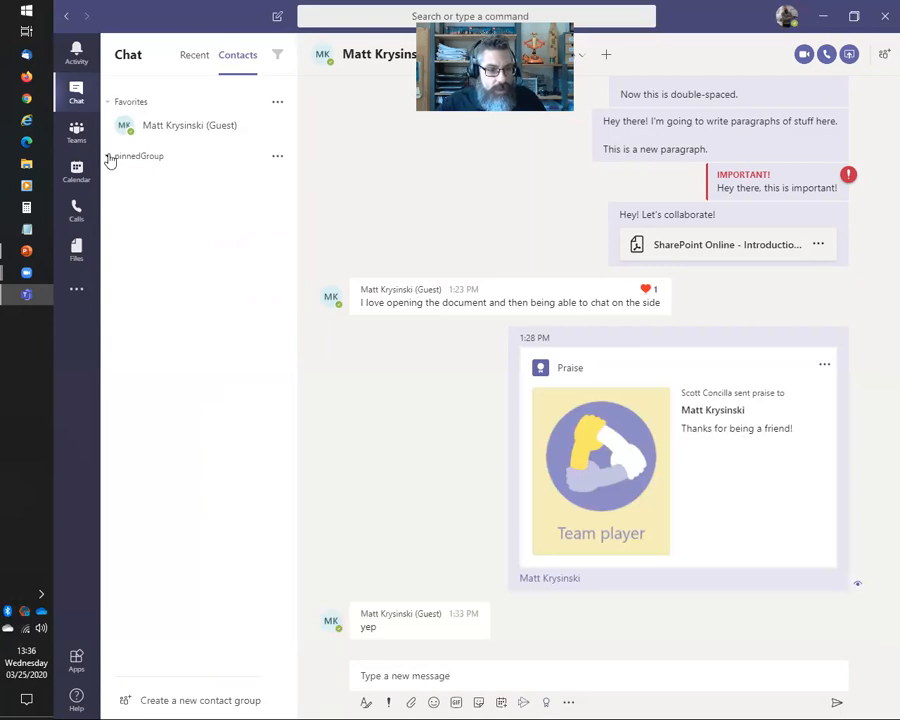
click(279, 157)
click(201, 356)
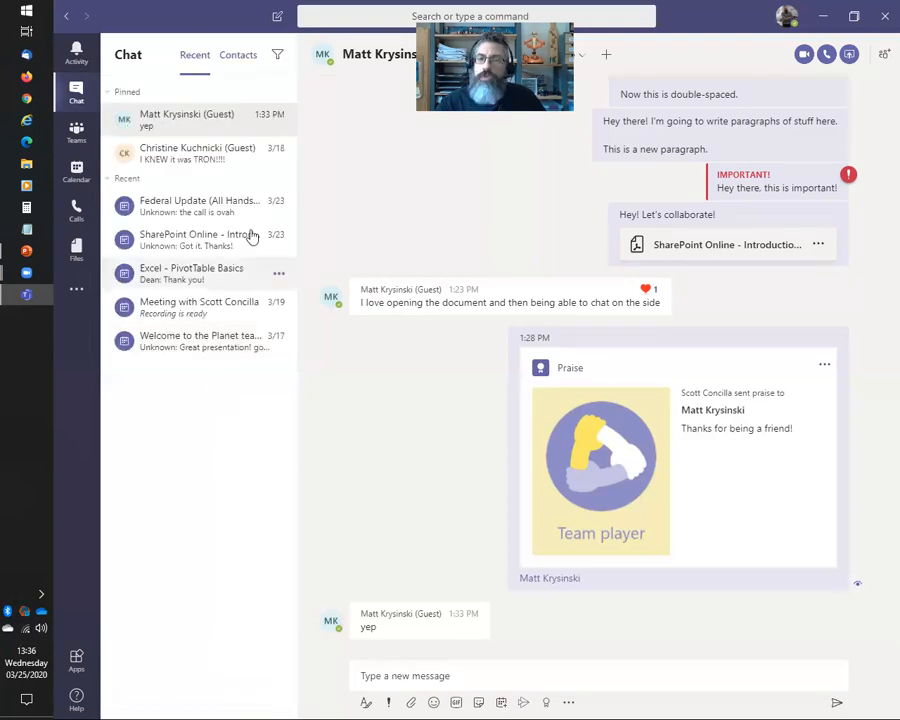
View the favorite contacts alongside the pinned chats, ending on the recent chats
click(240, 54)
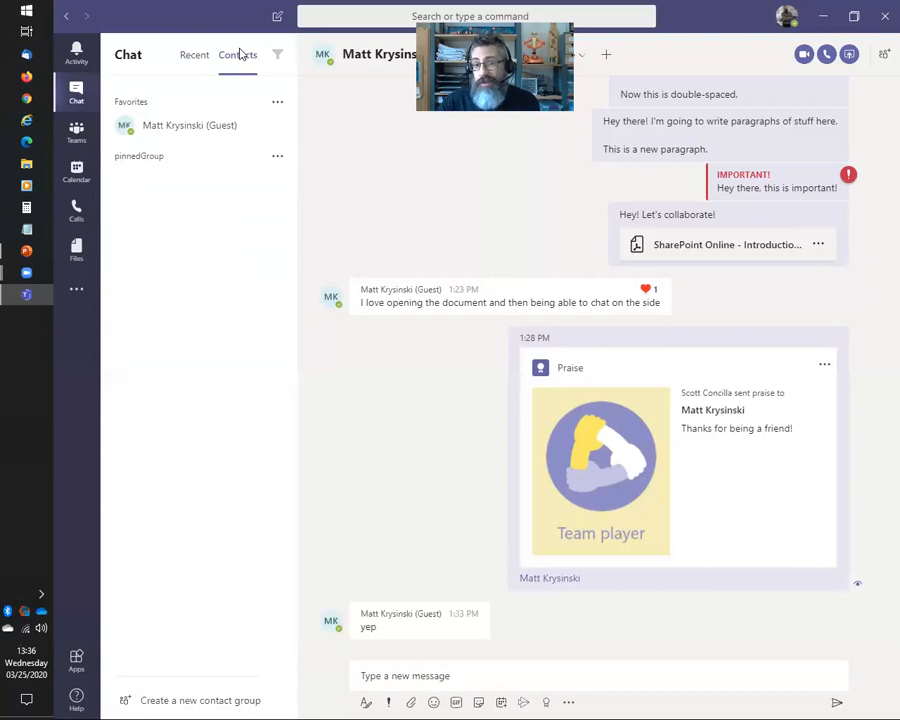
click(196, 58)
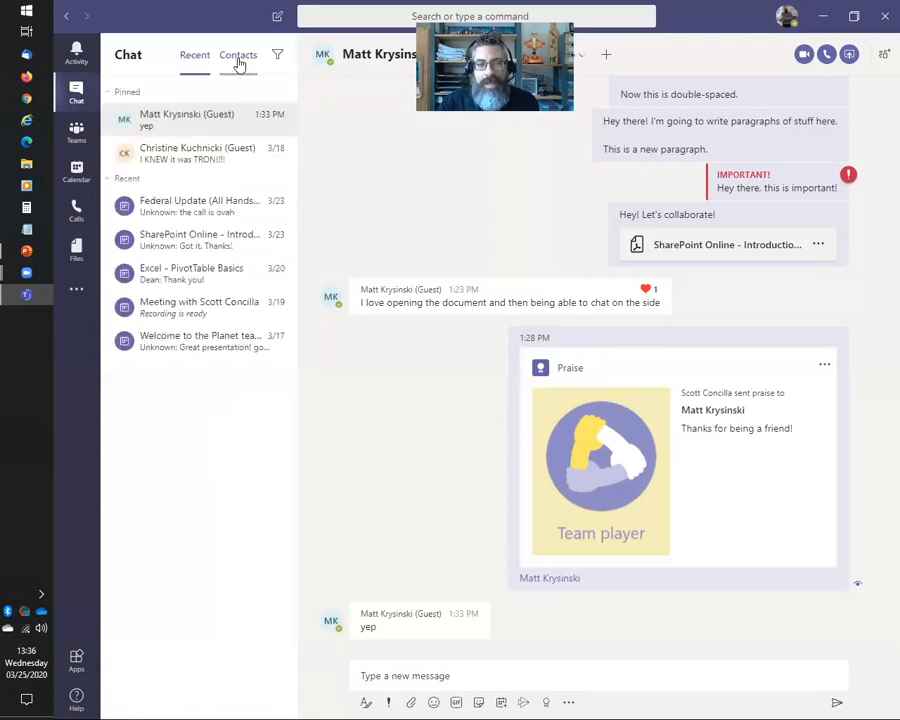
click(239, 60)
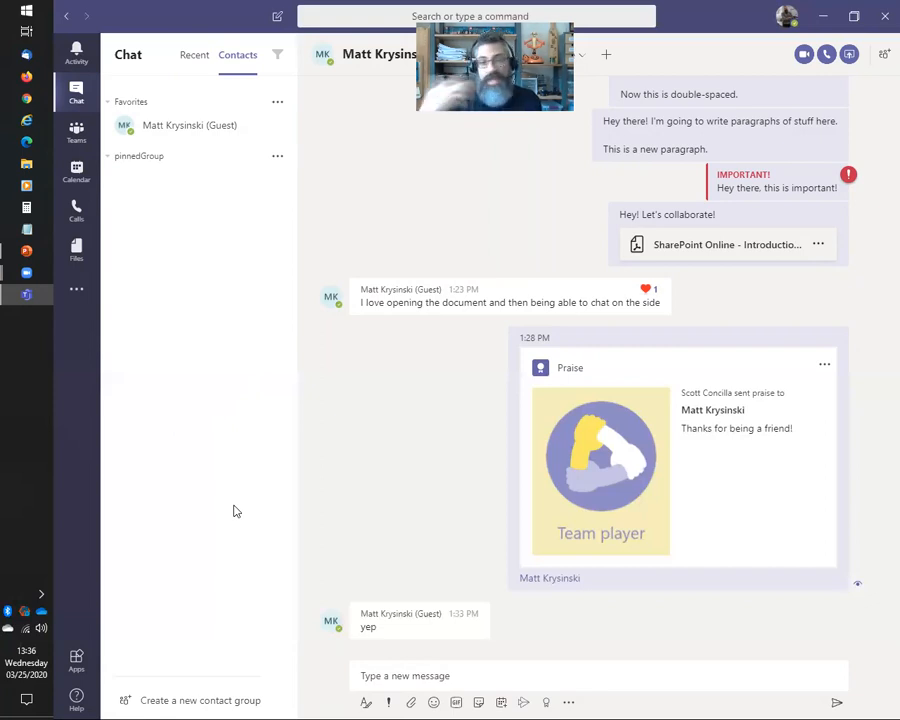
click(196, 58)
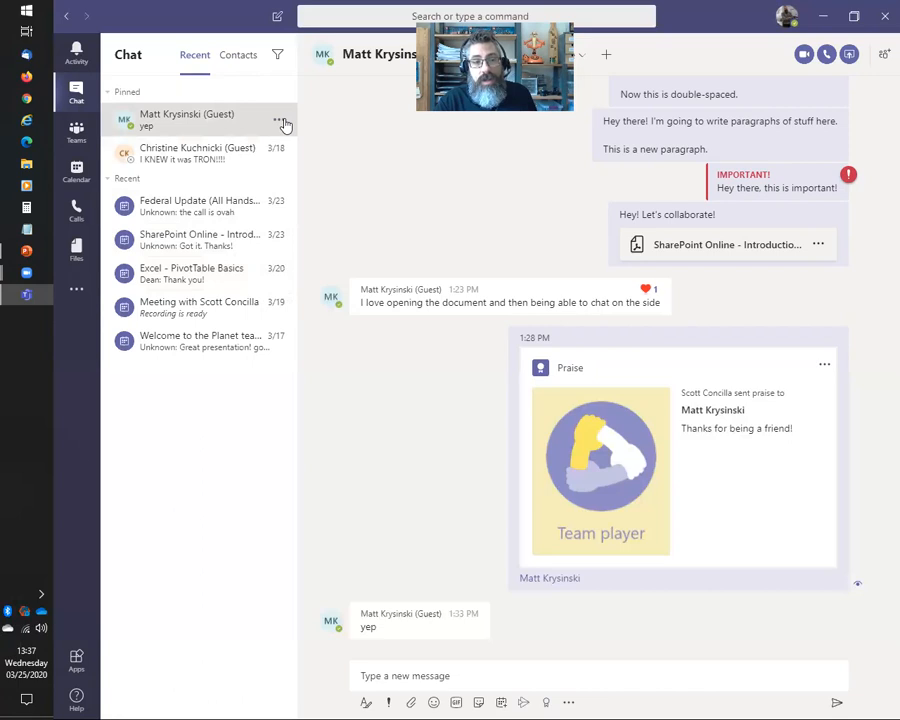
Check the open pinned chat's options against the Managing Chats slide in PowerPoint, and review the options for the Federal Update meeting chat
click(281, 121)
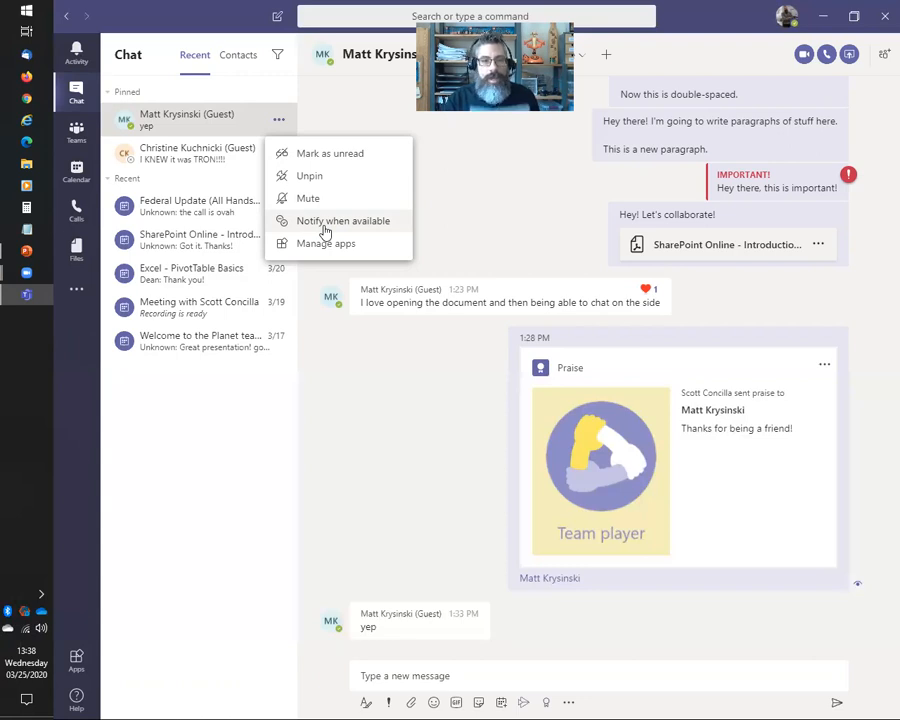
key(alt+Tab)
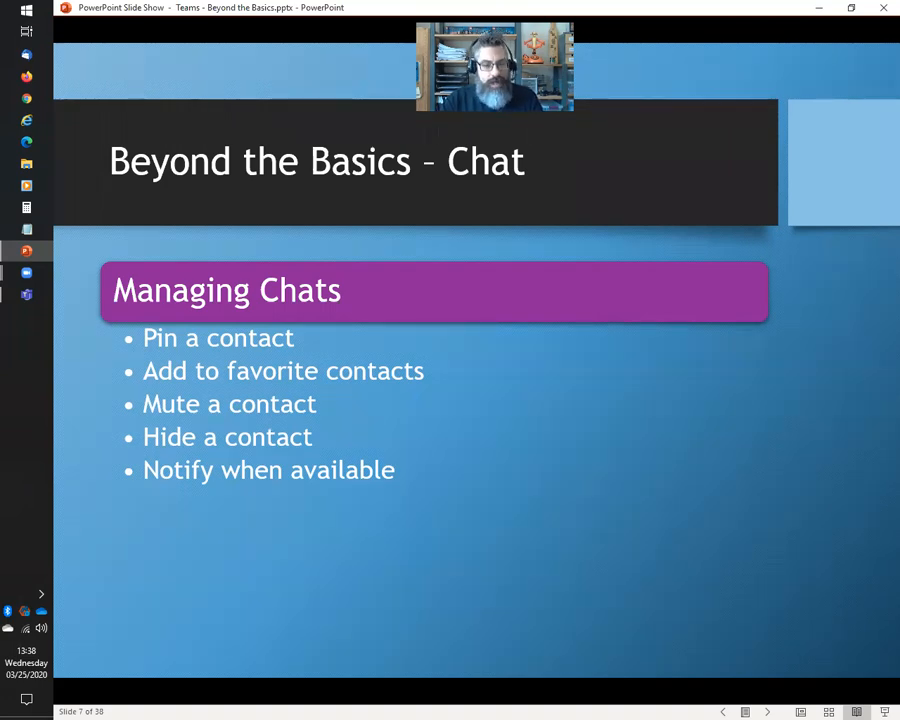
key(alt+Tab)
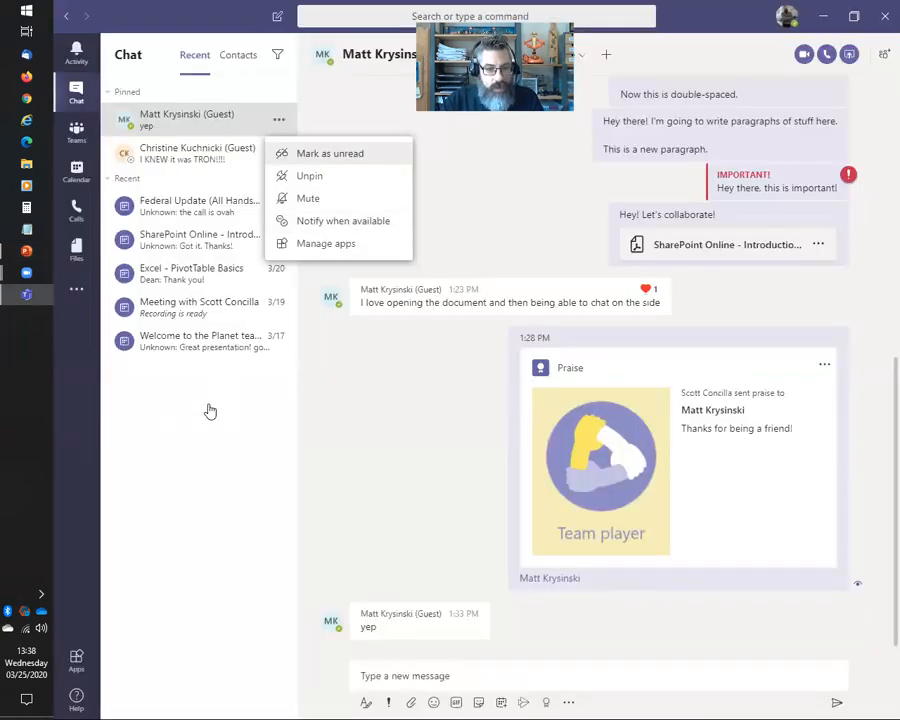
click(321, 180)
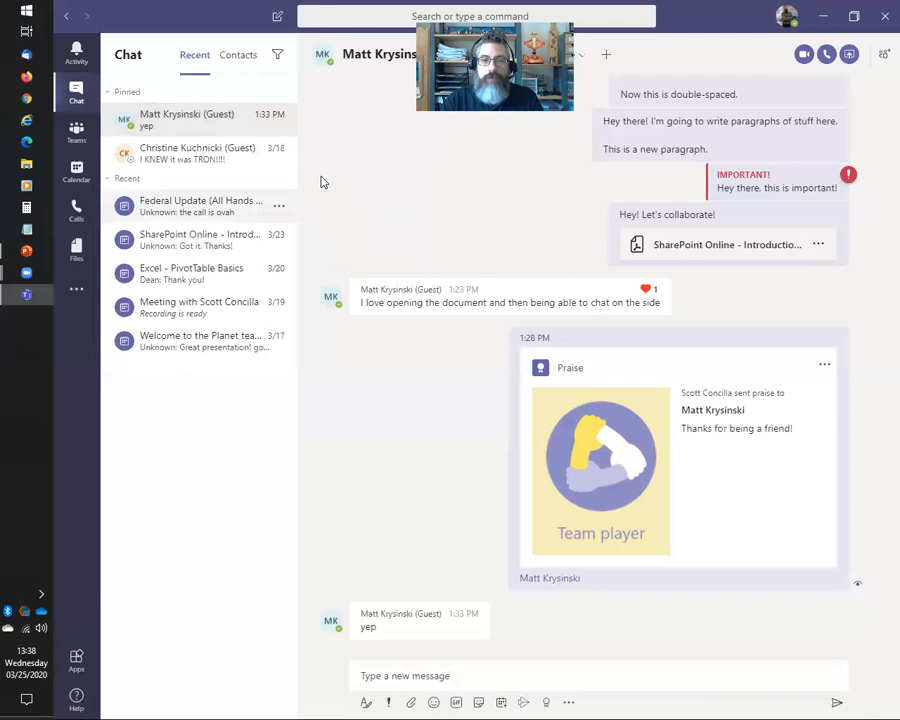
click(279, 209)
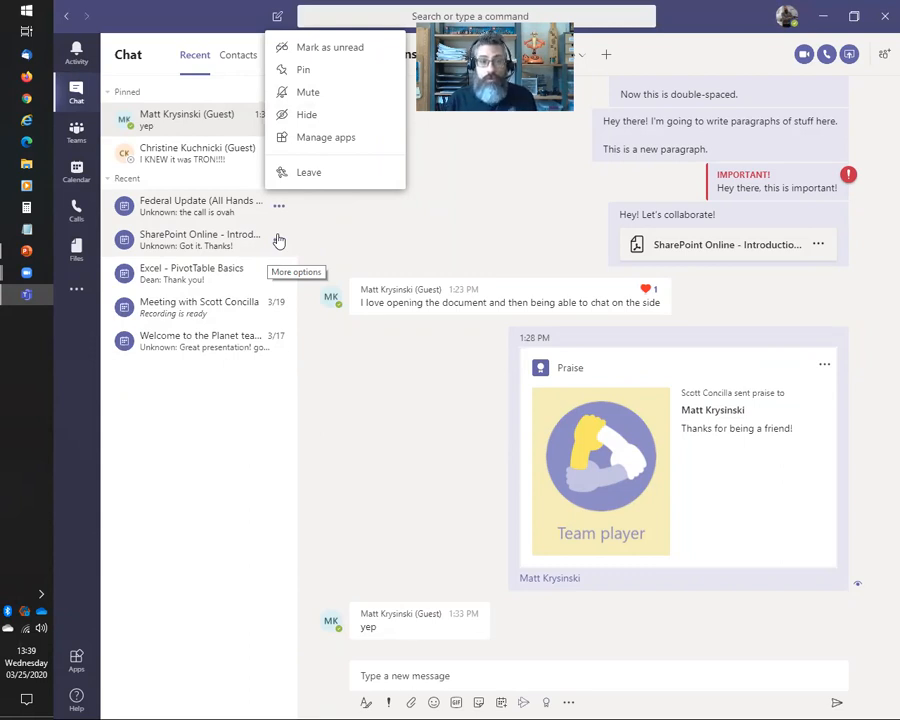
click(223, 338)
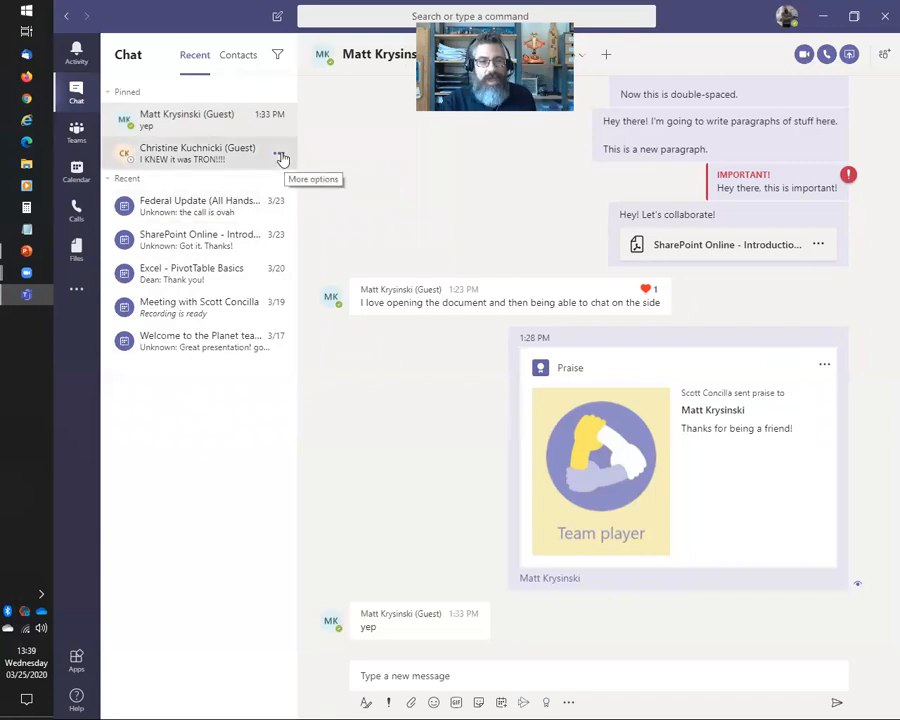
Unpin and re-pin the second pinned guest chat, and check the favorite contacts before returning to the recent chats
click(280, 158)
click(295, 210)
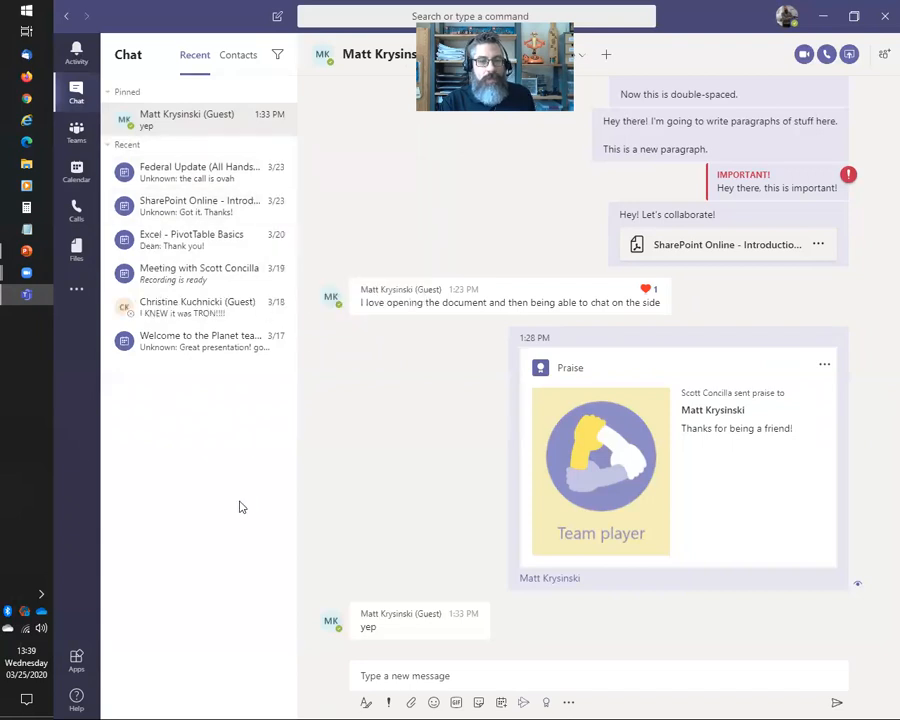
click(281, 311)
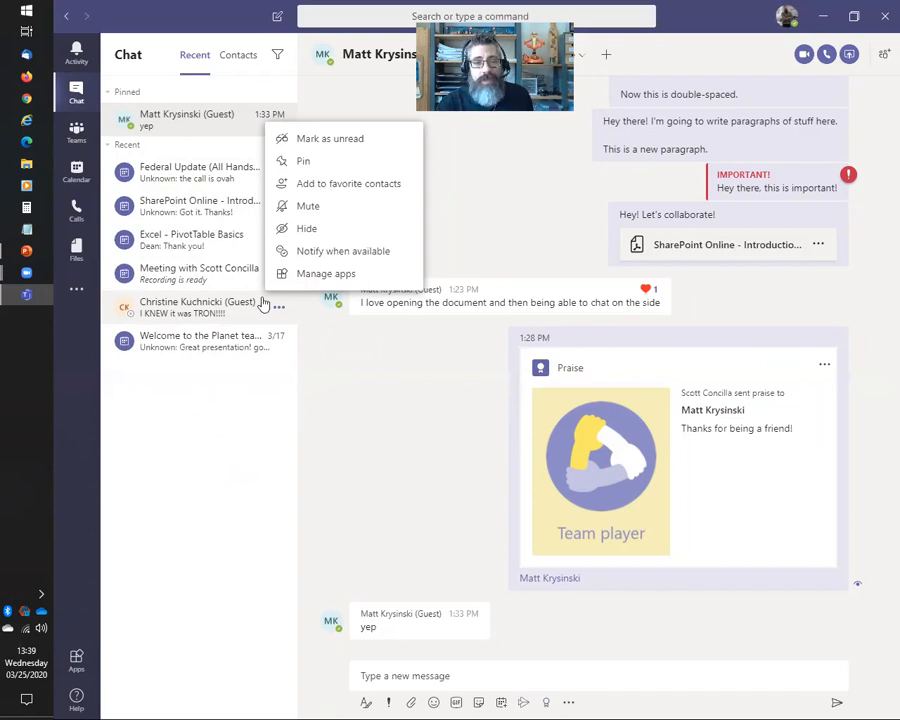
click(303, 161)
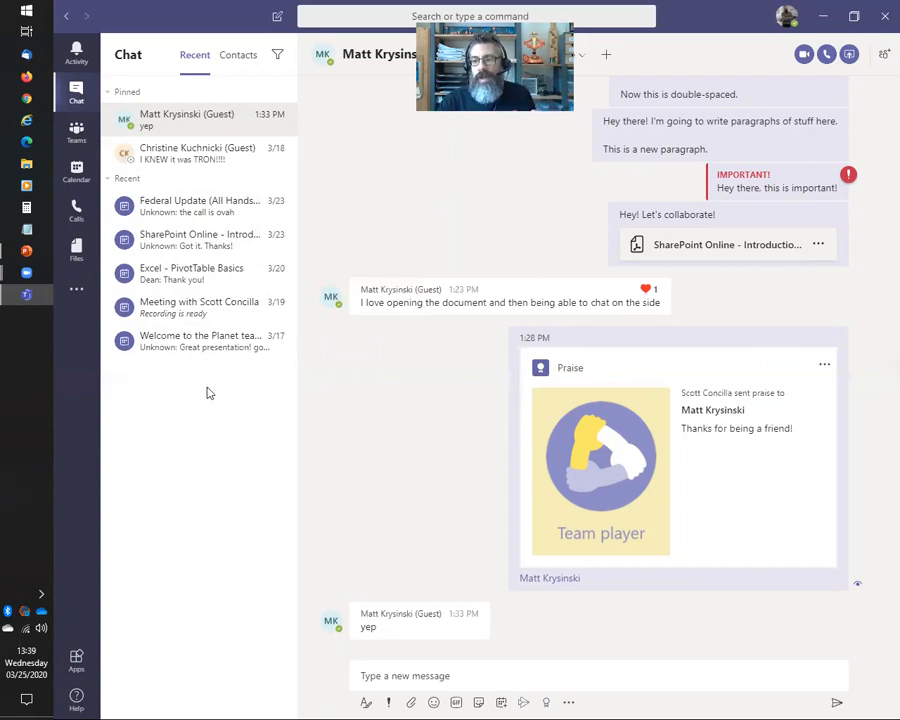
click(251, 60)
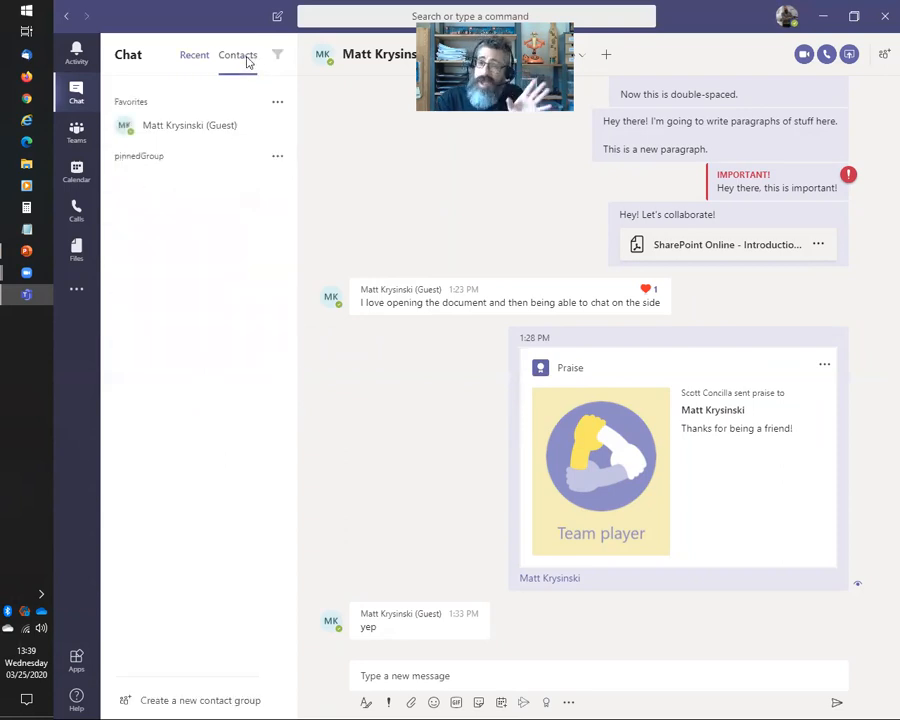
click(184, 62)
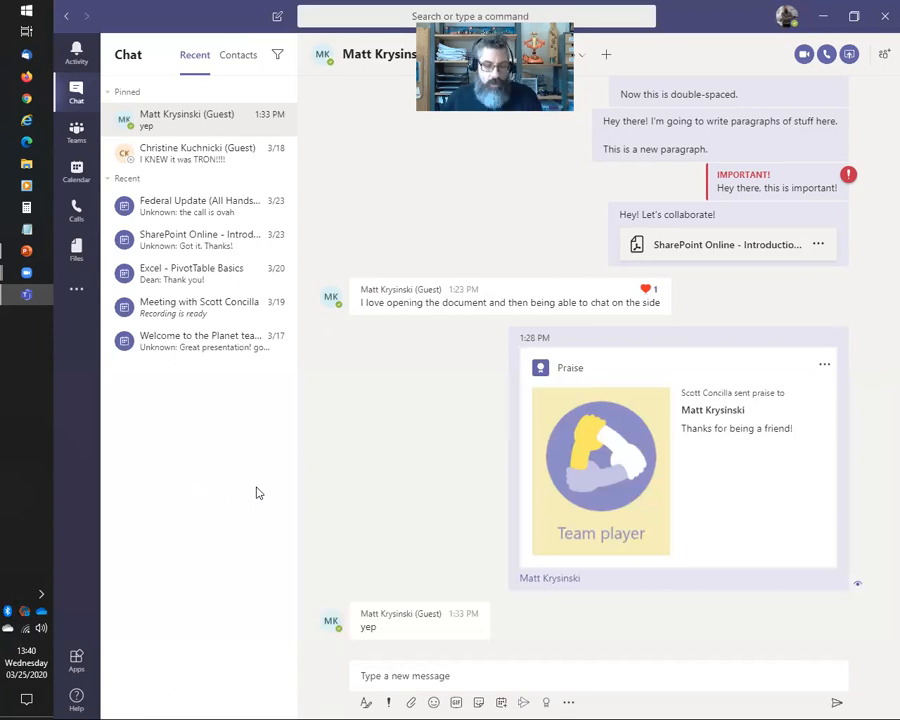
Advance the PowerPoint slide show to the Conducting Group Chats slide, and return to Microsoft Teams
key(alt+Tab)
key(Right)
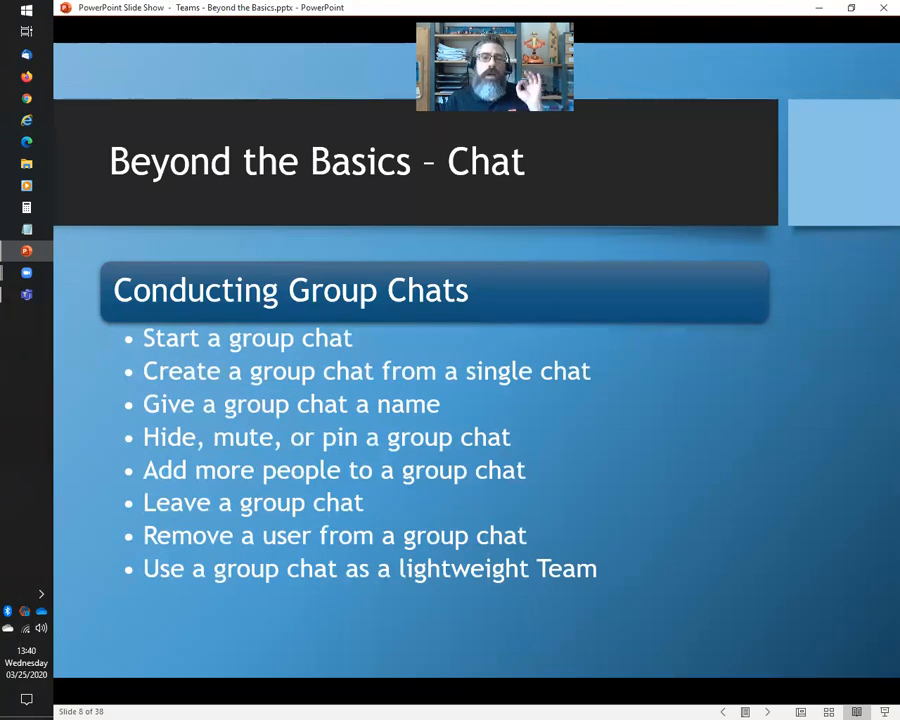
key(alt+Tab)
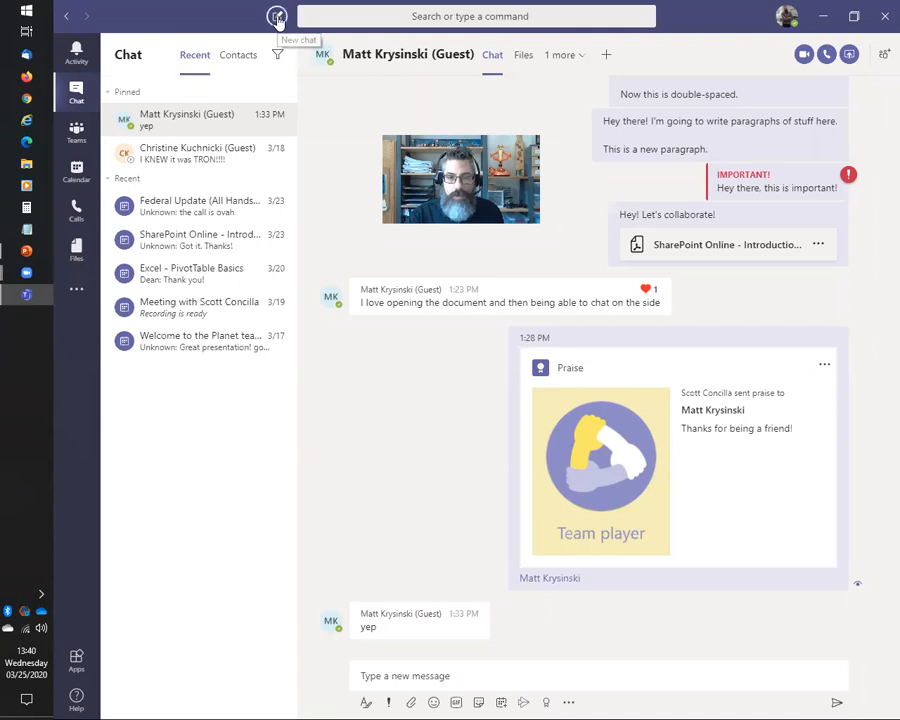
Start a new blank chat and discard it
key(ctrl+n)
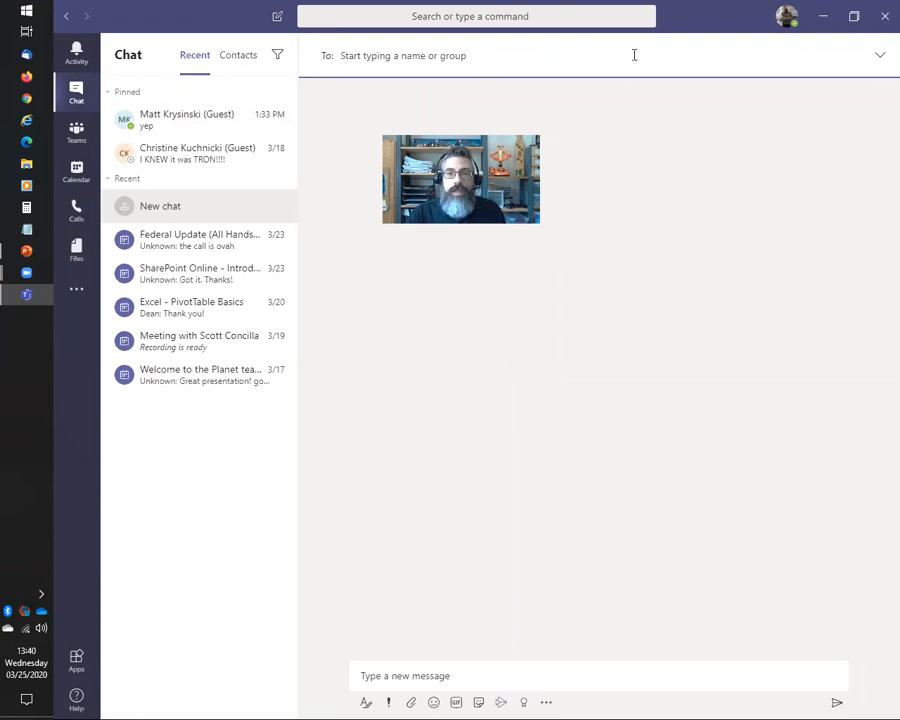
key(Escape)
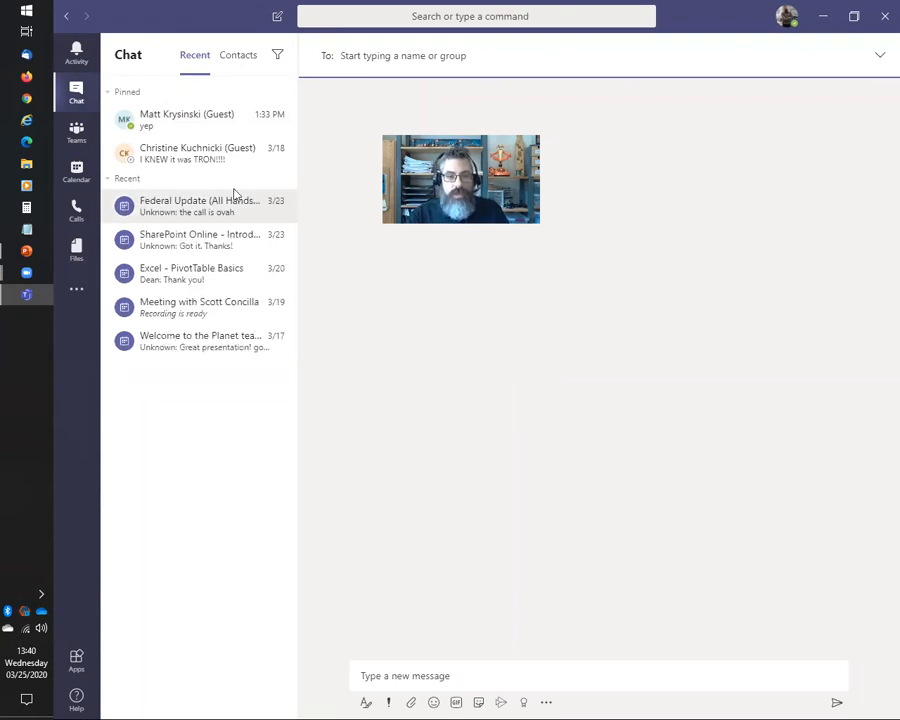
Open the first pinned guest chat and start adding people to it
click(202, 131)
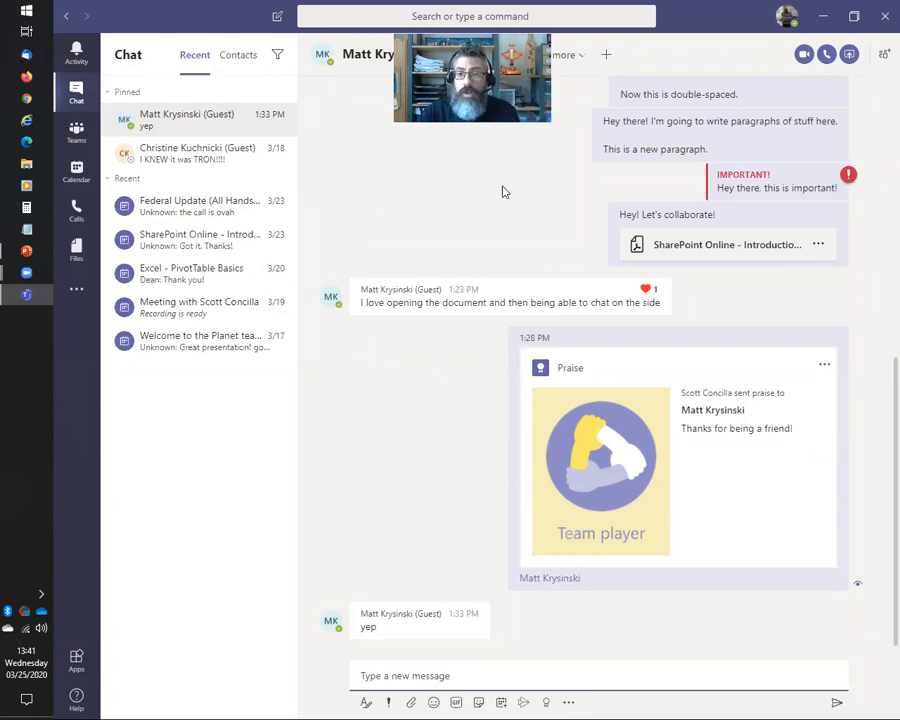
click(884, 66)
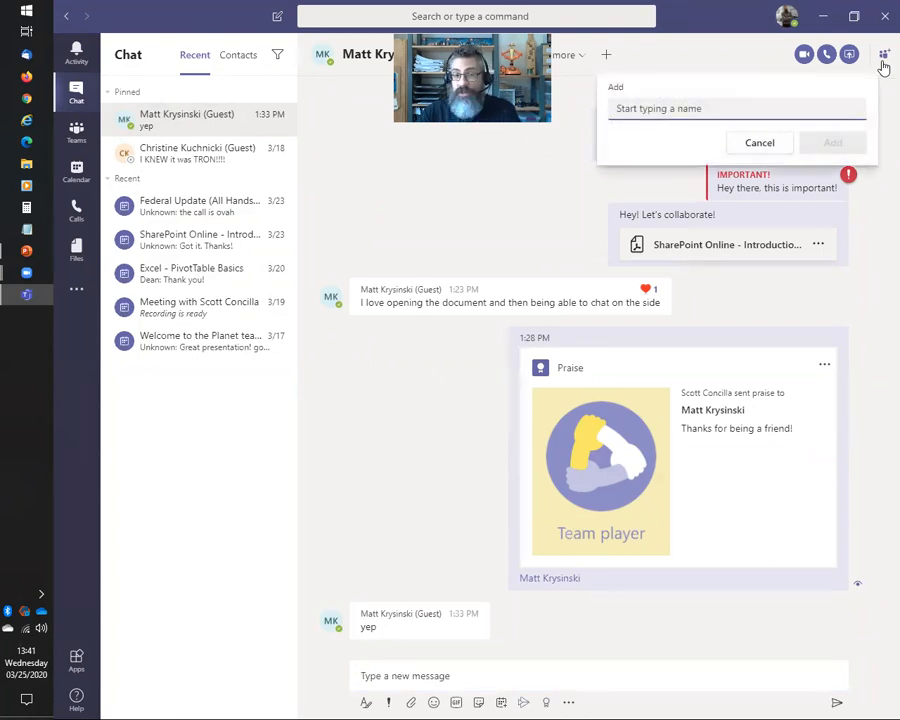
text(noel)
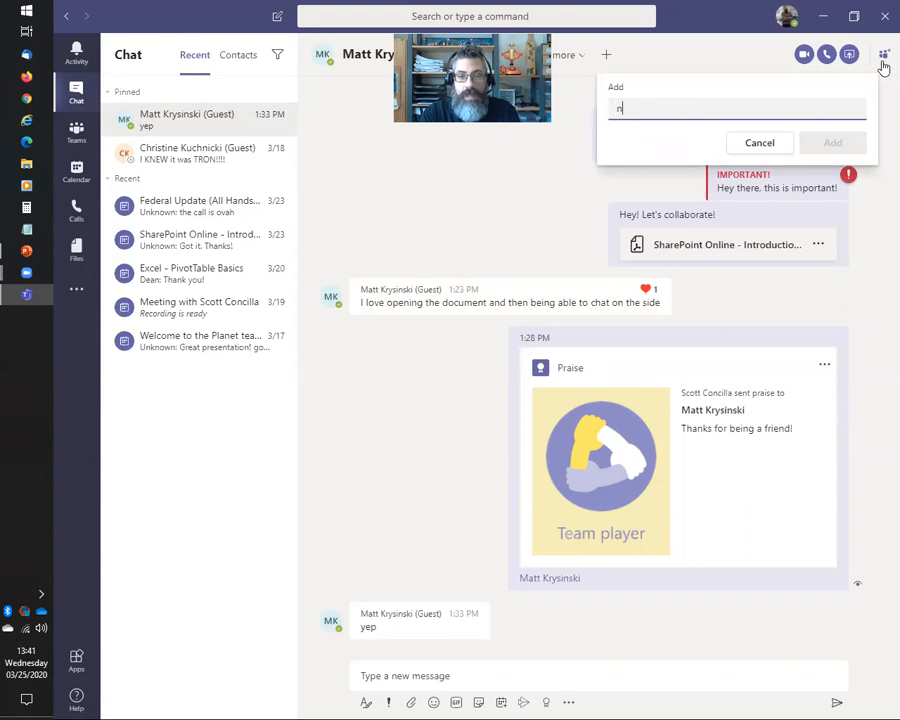
key(BackSpace)
key(BackSpace)
key(BackSpace)
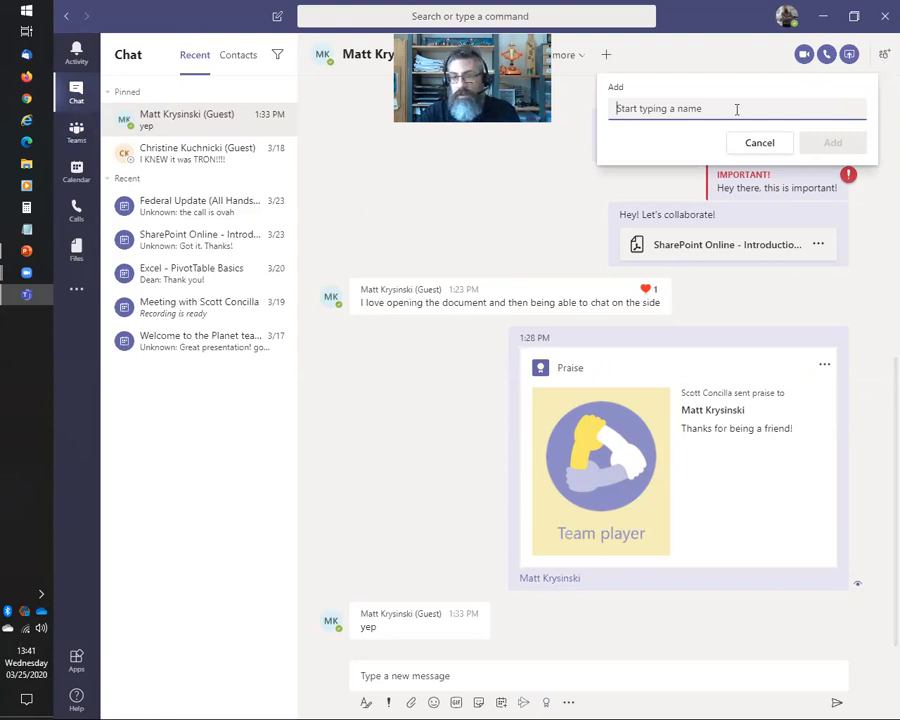
text(jay)
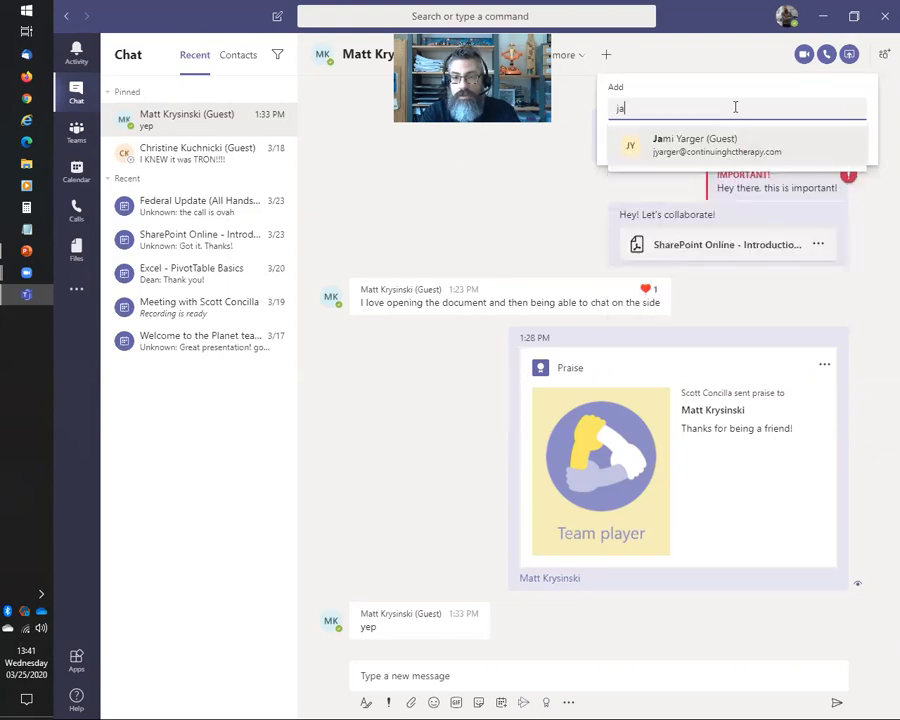
key(BackSpace)
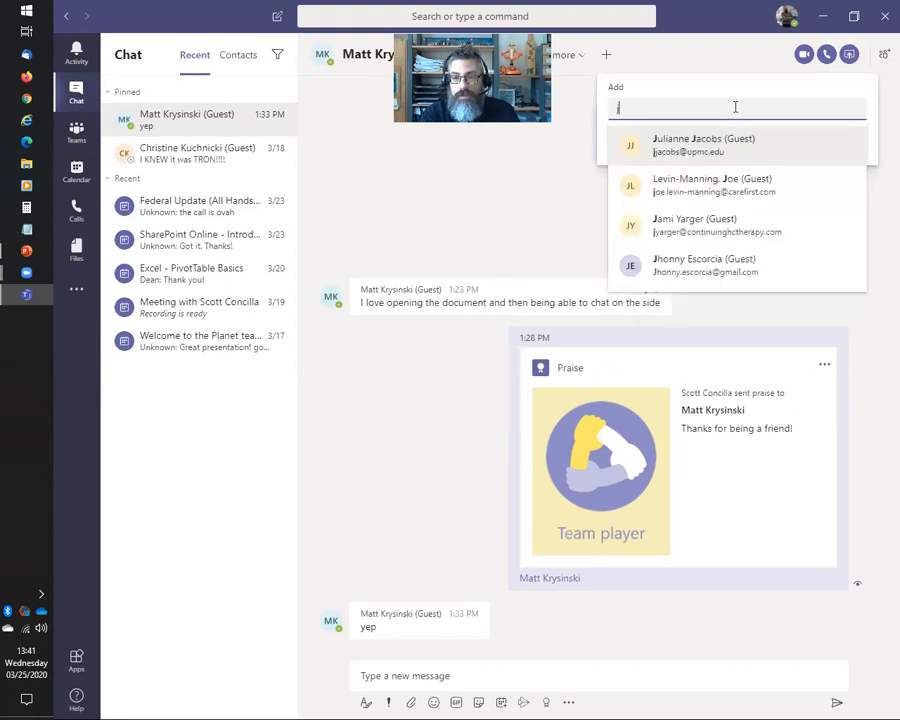
key(BackSpace)
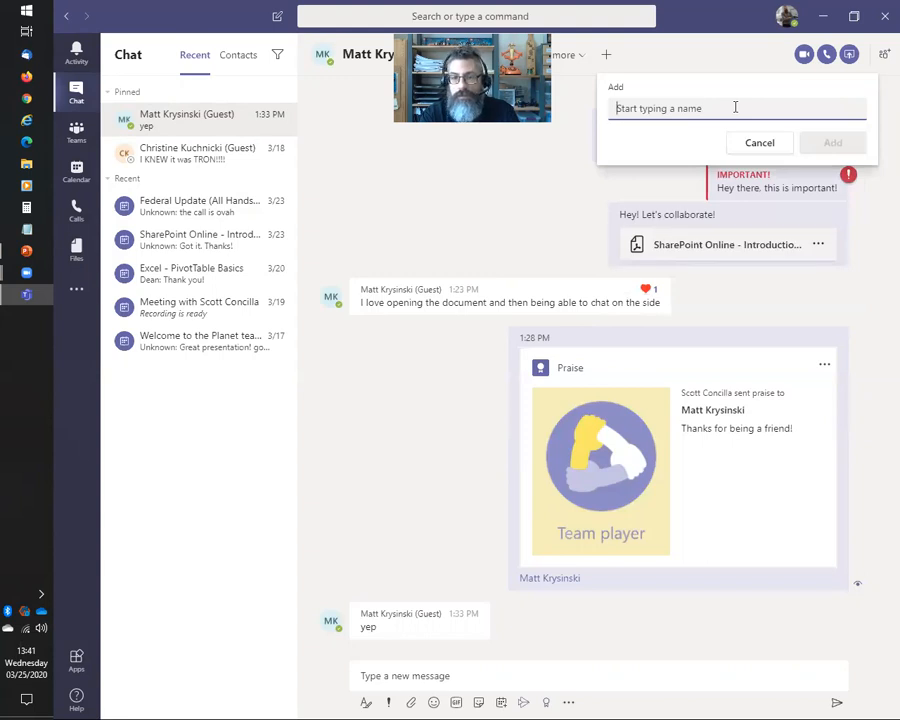
text(ja)
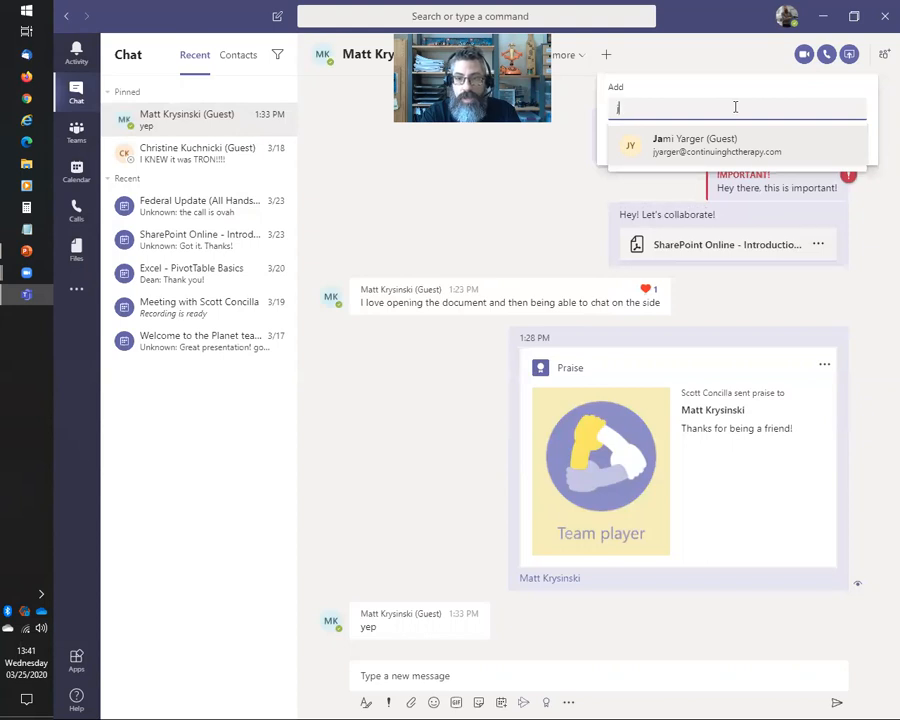
key(BackSpace)
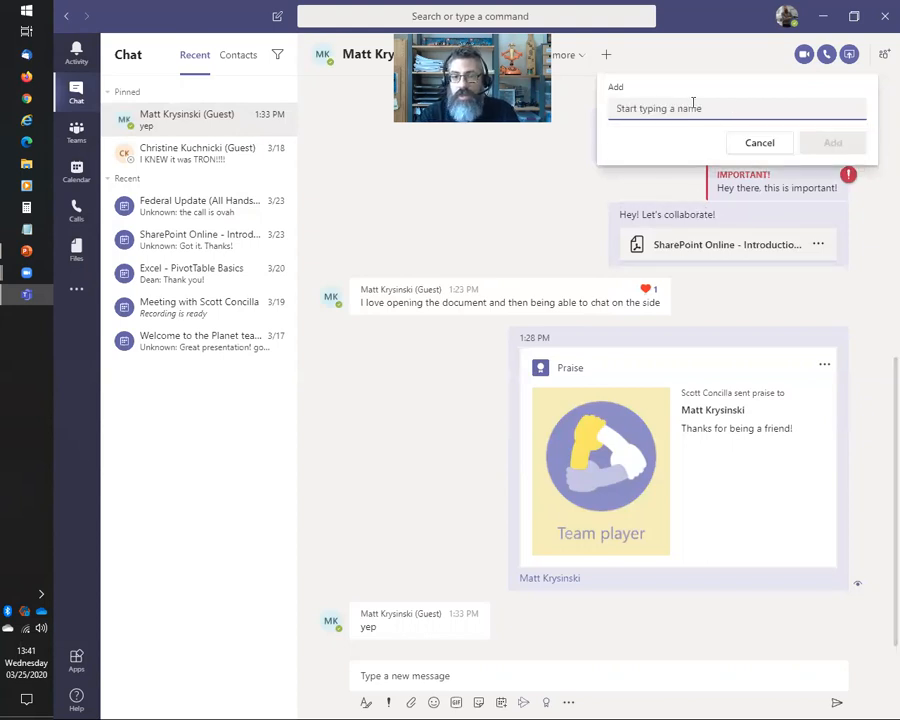
Find a guest whose name begins with "jul" and add them, starting a new group chat
text(jul)
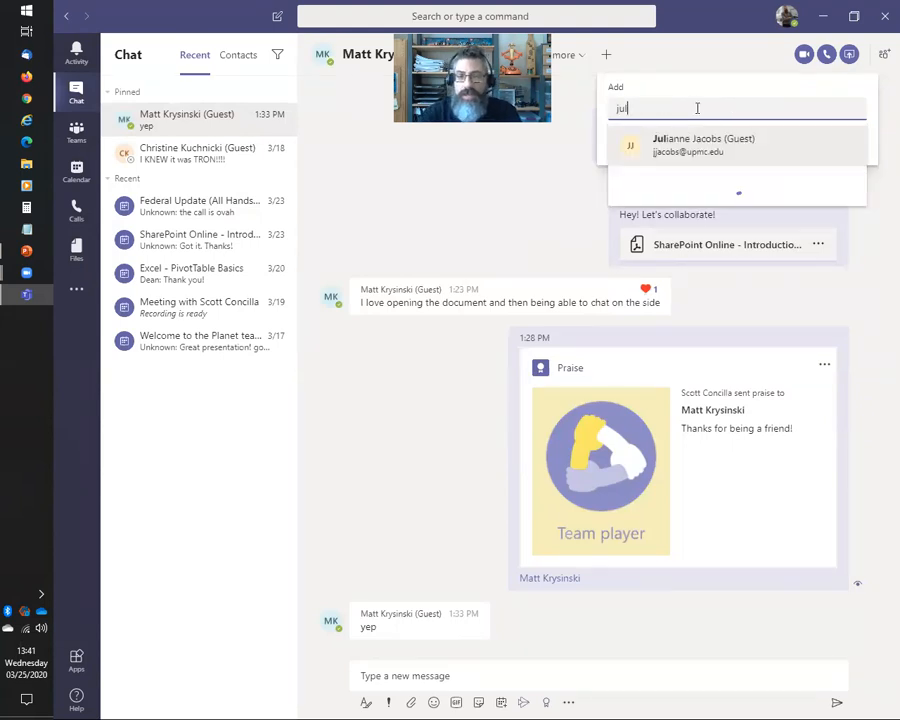
click(695, 160)
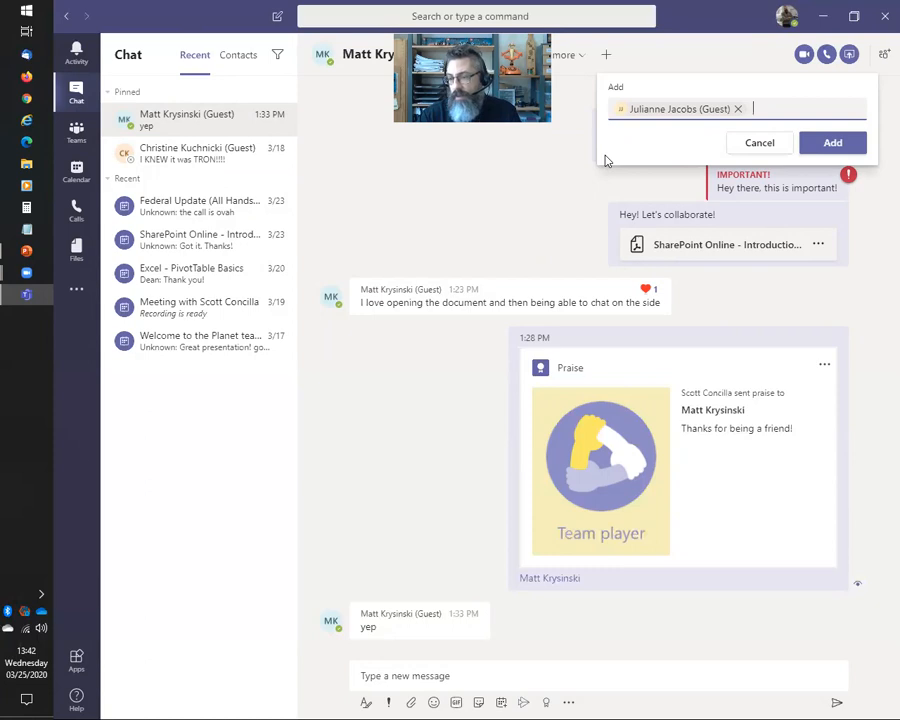
click(833, 147)
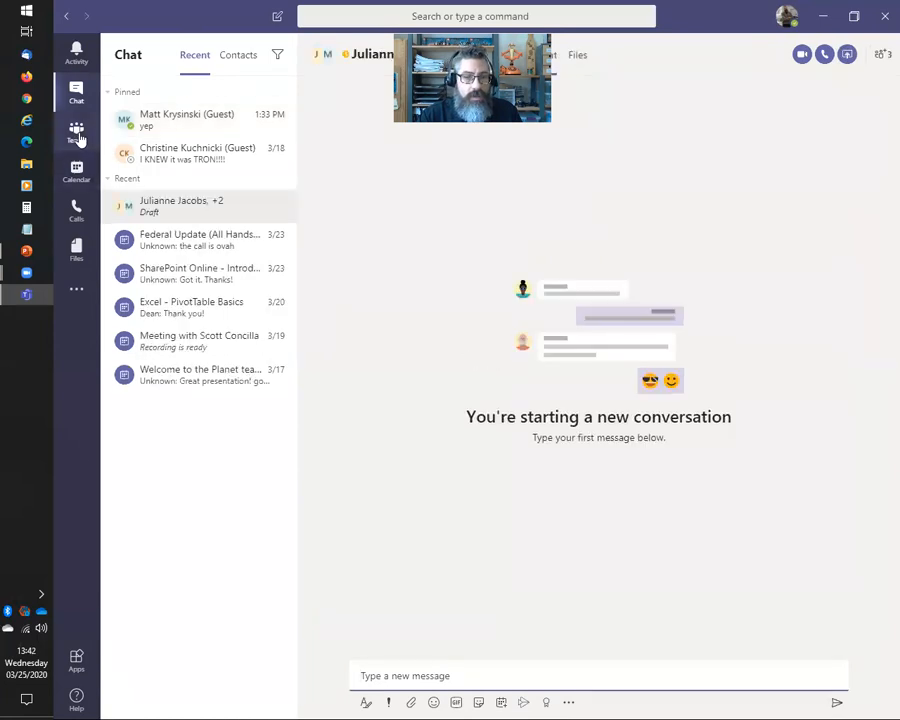
Look at how members are added to the Demo team, close the dialog without adding anyone, and return to the new group chat
click(78, 135)
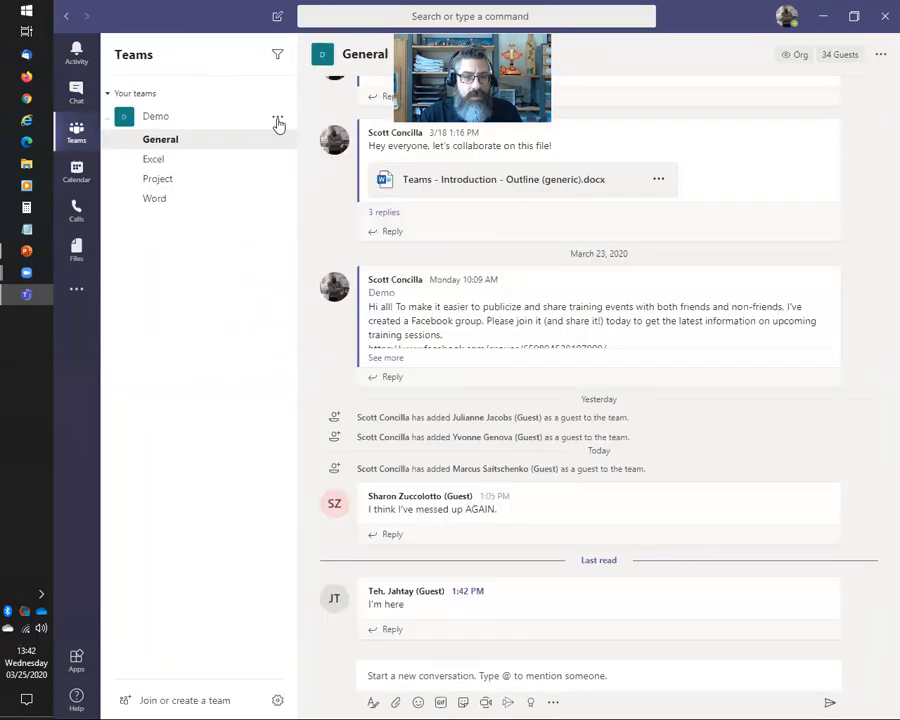
click(278, 118)
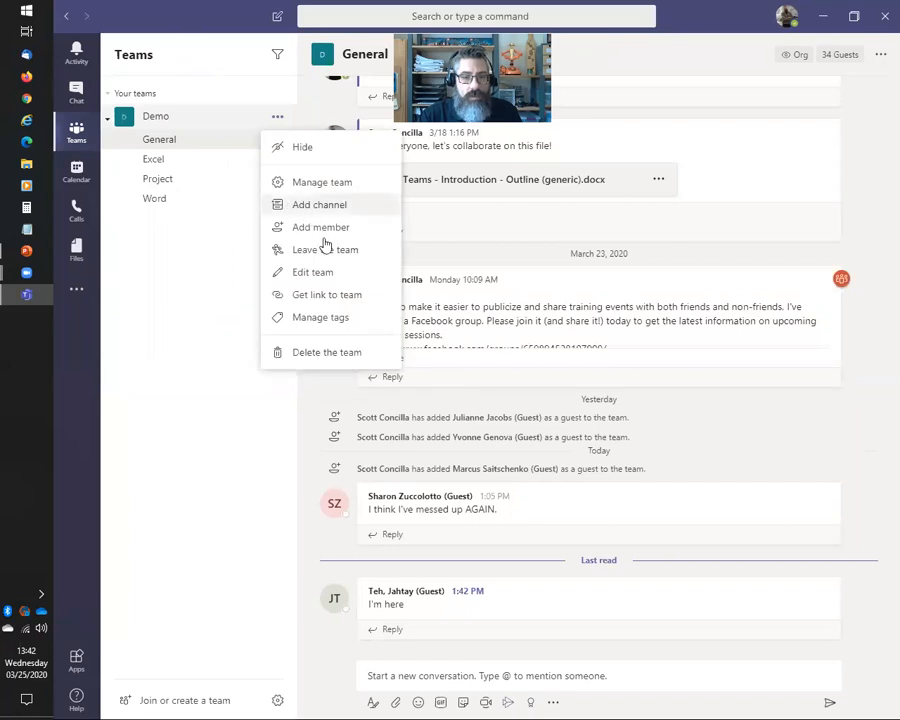
click(401, 238)
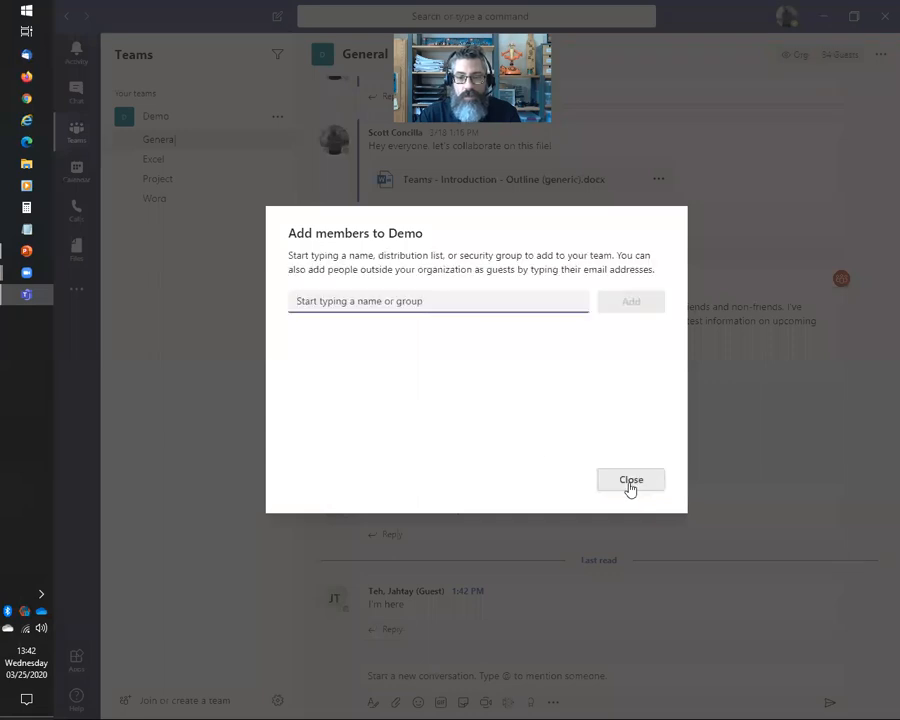
click(630, 484)
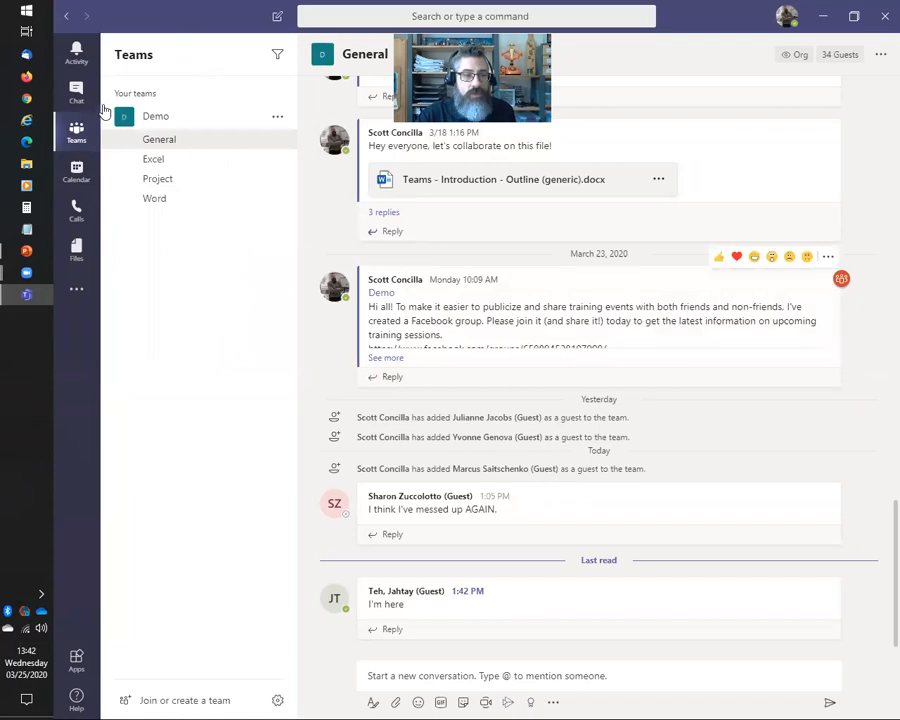
click(77, 92)
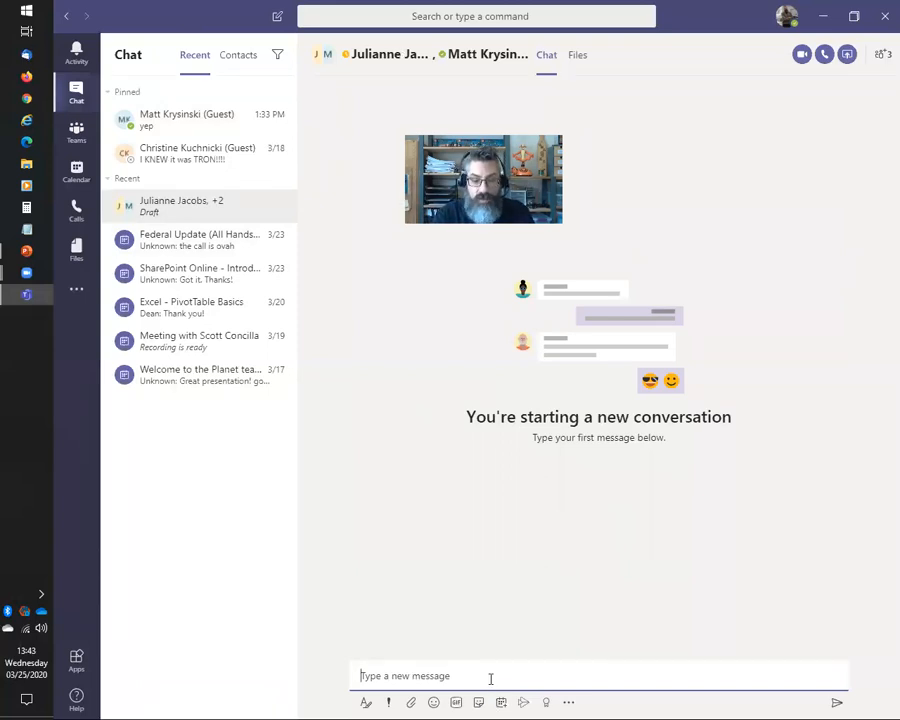
Send the message "Welcome to this group chat!" to the new group chat
text(Welcome to the gr)
key(BackSpace)
key(BackSpace)
key(BackSpace)
key(BackSpace)
text(is group chat!)
key(Return)
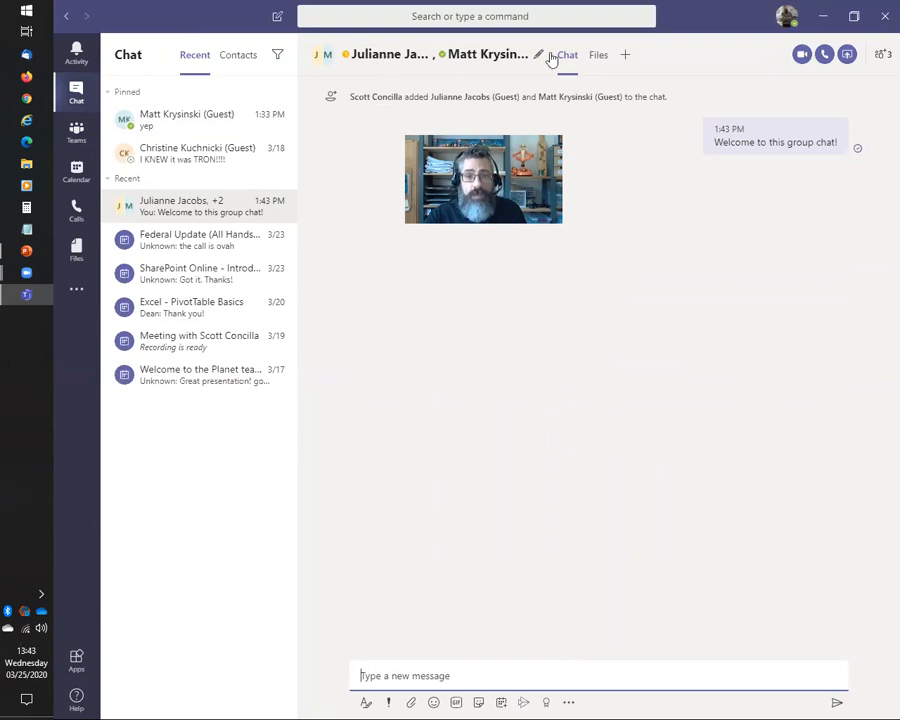
Name the group chat "Wednesday Demo" and save the name
mouse_move(500, 55)
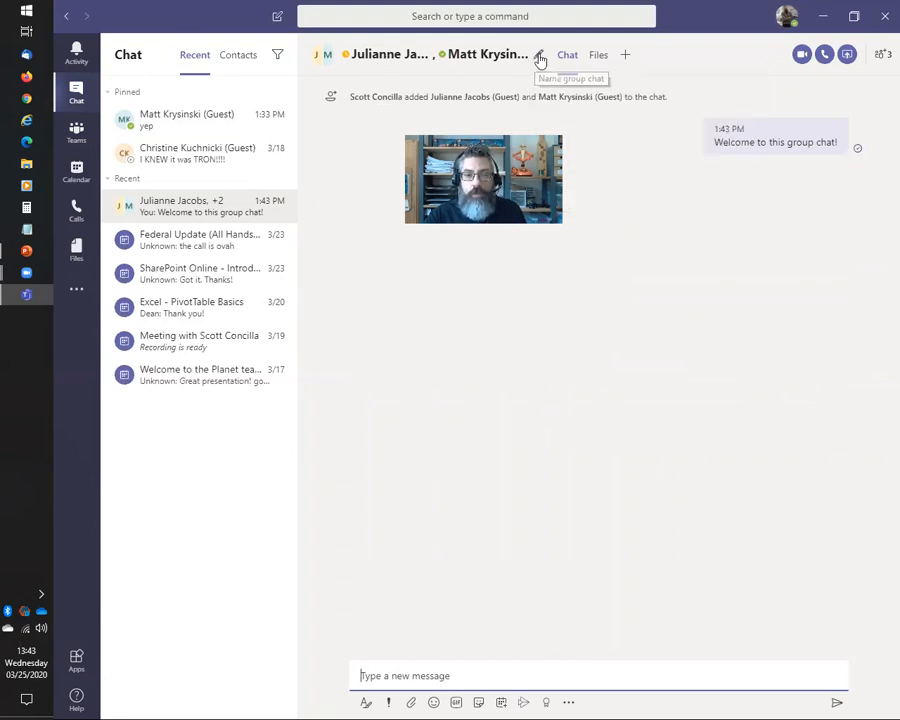
click(539, 57)
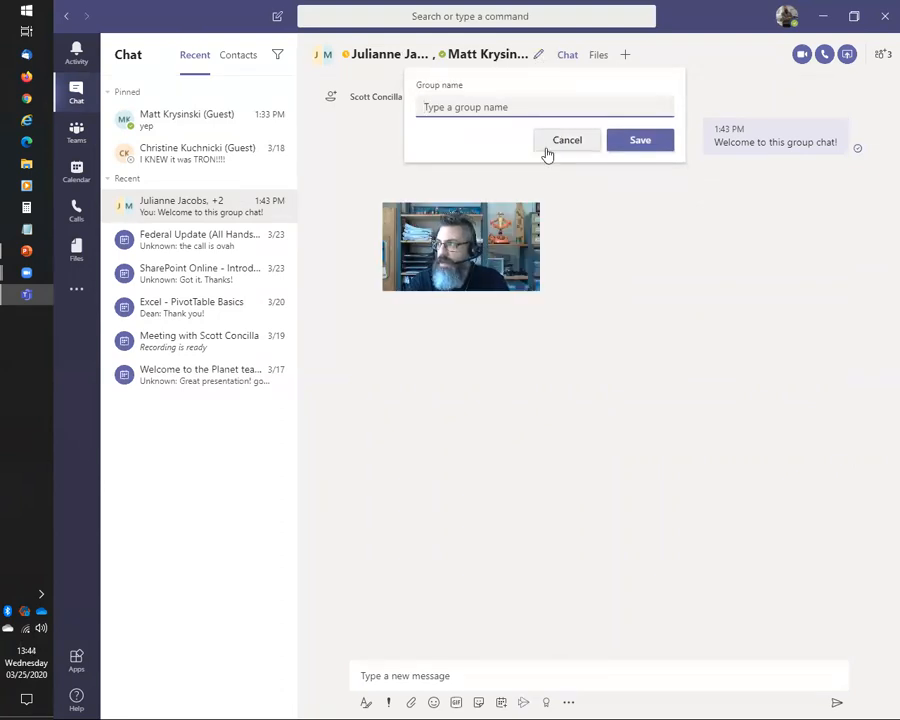
text(Wed)
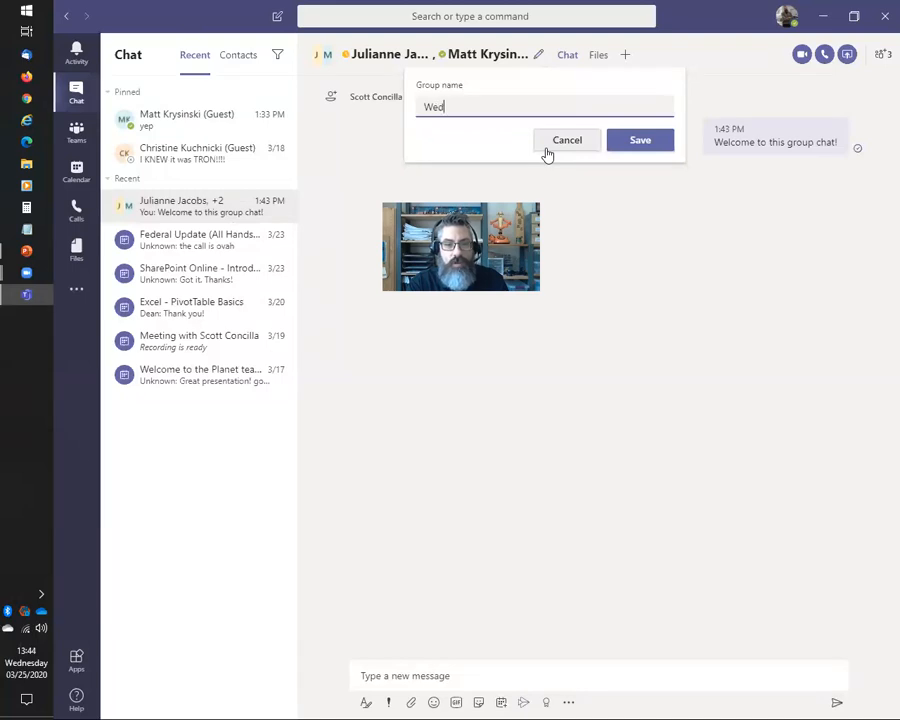
text(nesday Demo)
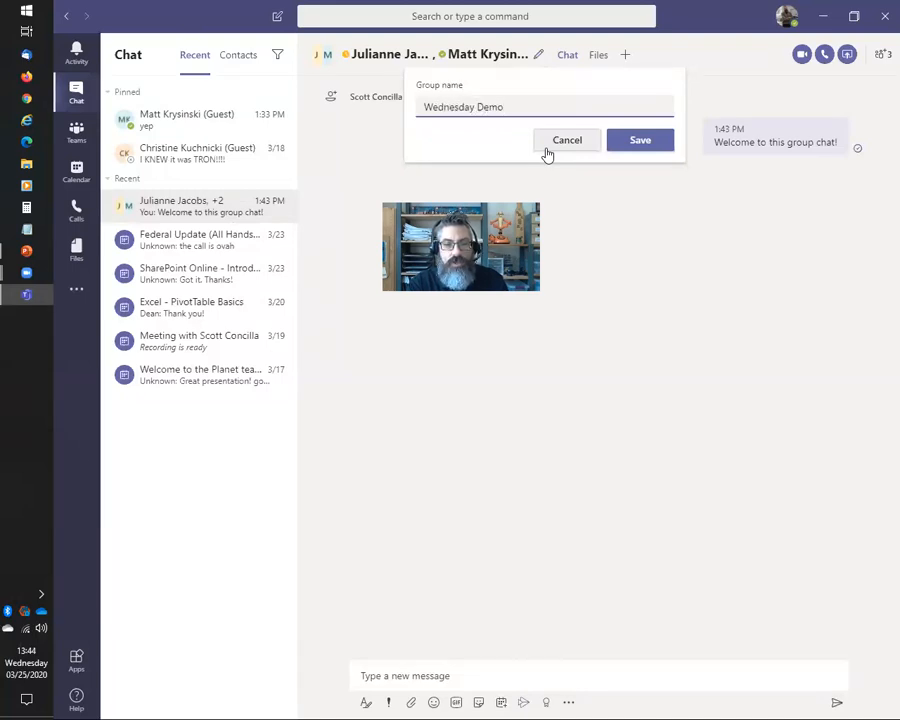
key(BackSpace)
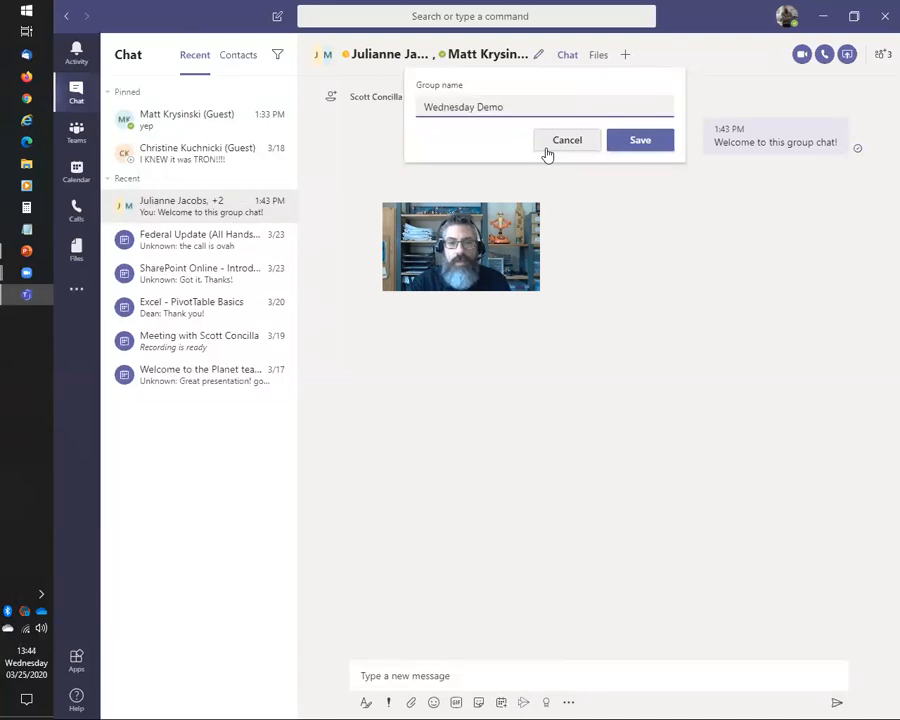
click(640, 142)
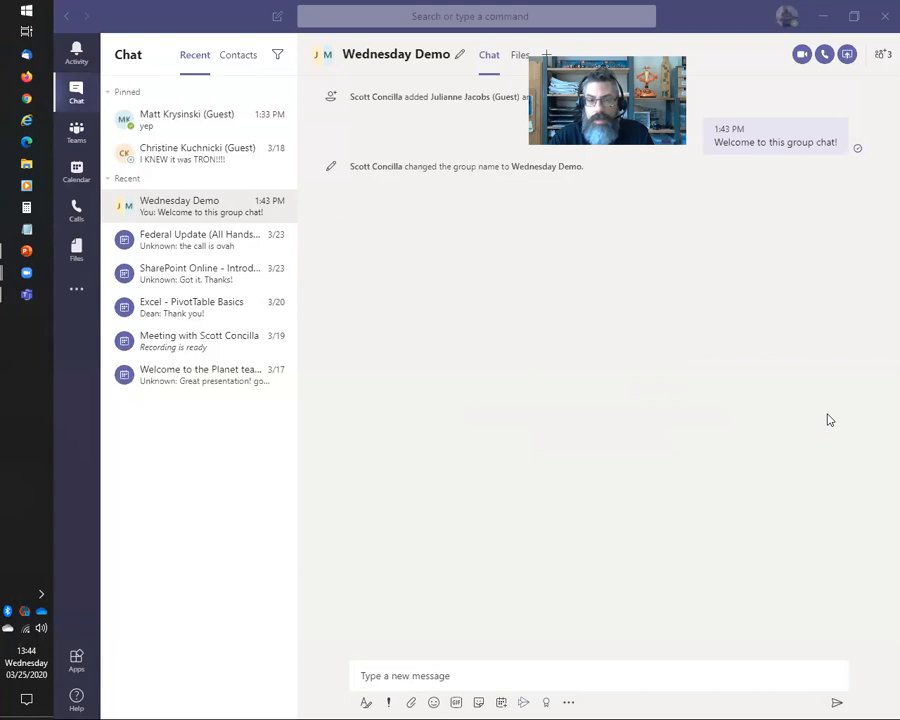
click(478, 678)
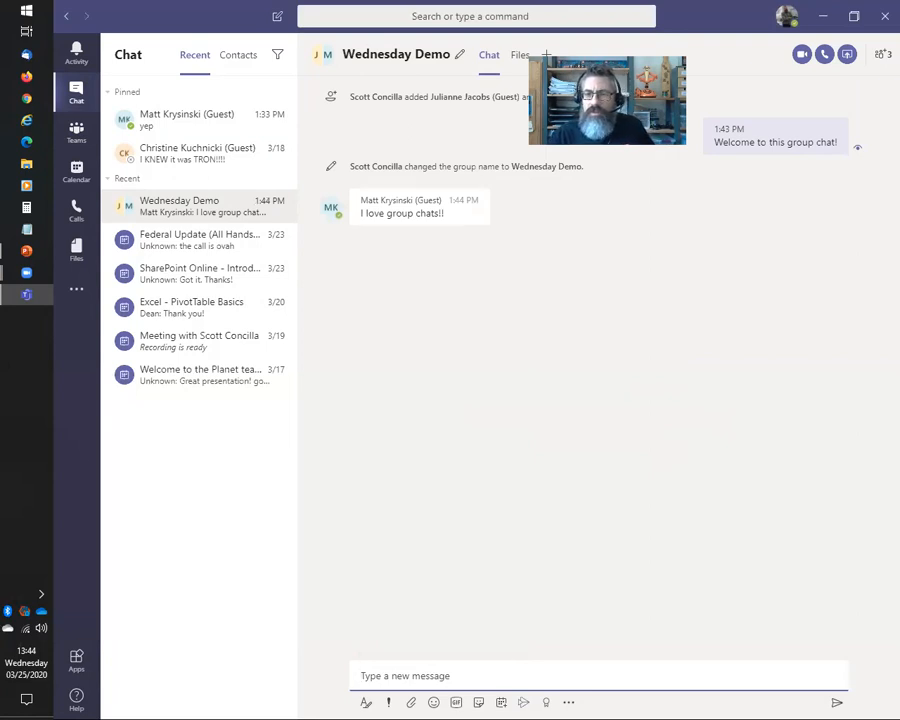
click(872, 64)
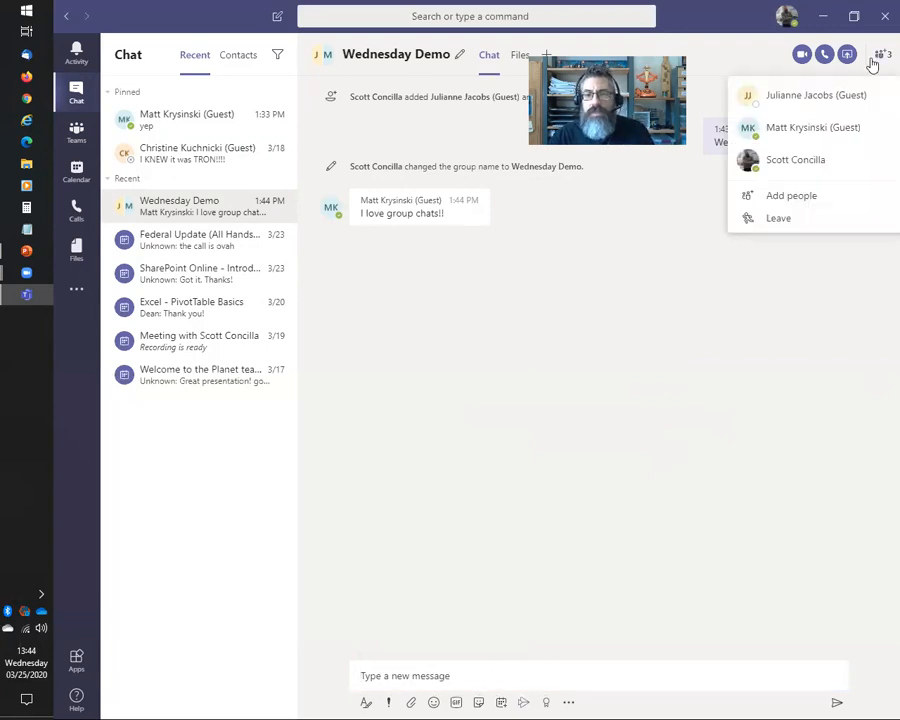
click(807, 200)
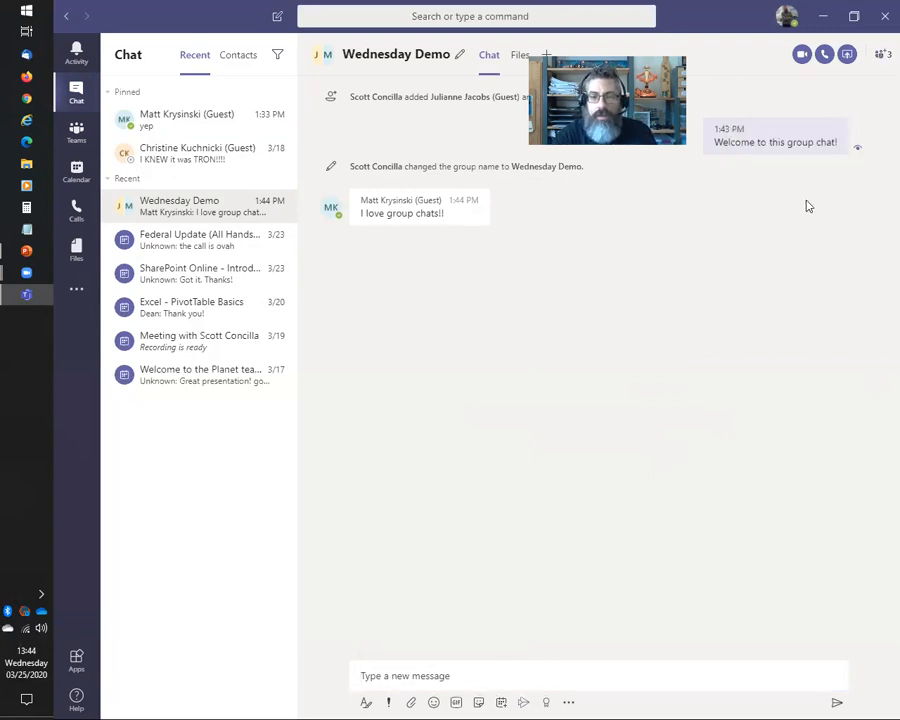
text(susan)
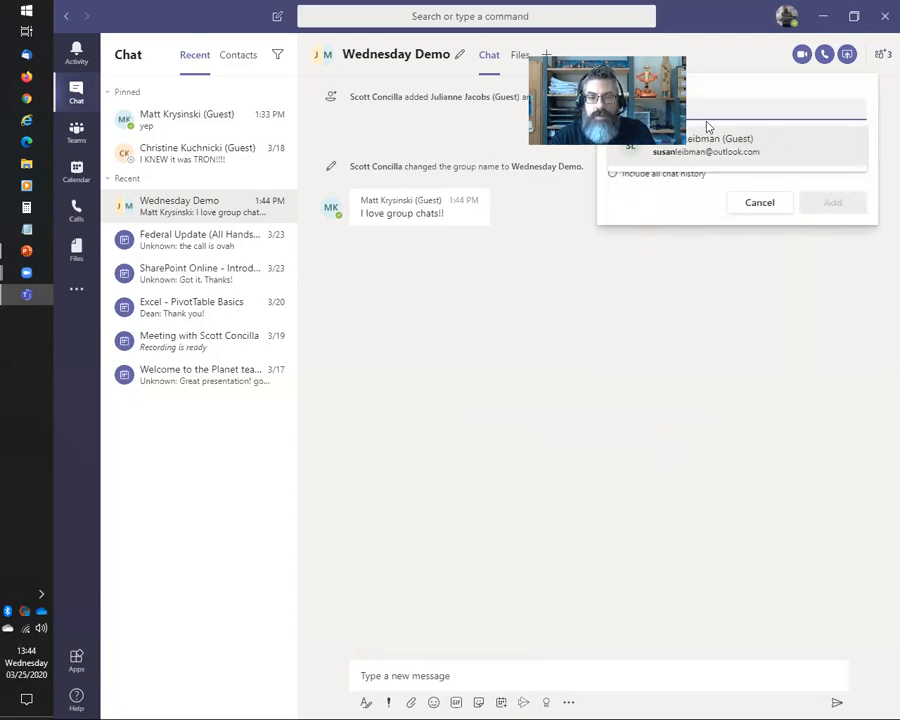
click(752, 202)
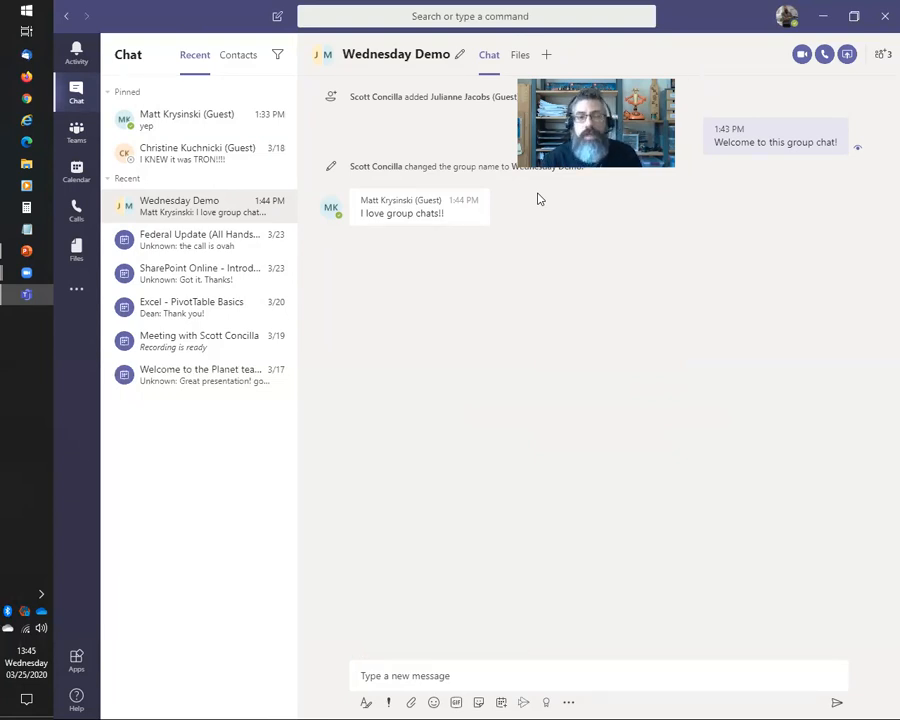
Add the guest whose name begins with "chri" to the Wednesday Demo group chat, including all chat history
click(881, 57)
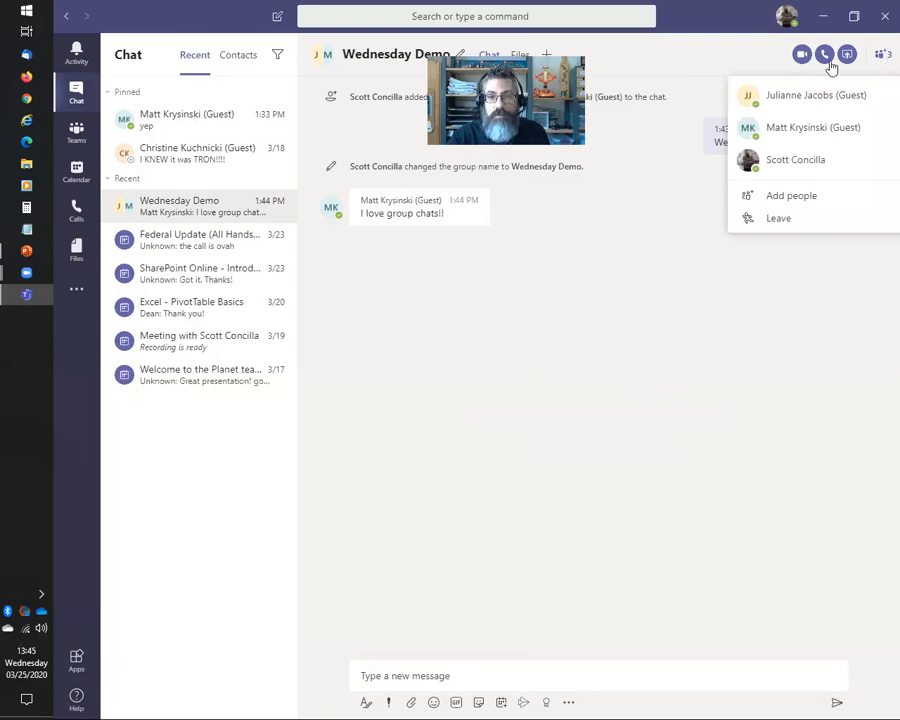
click(797, 199)
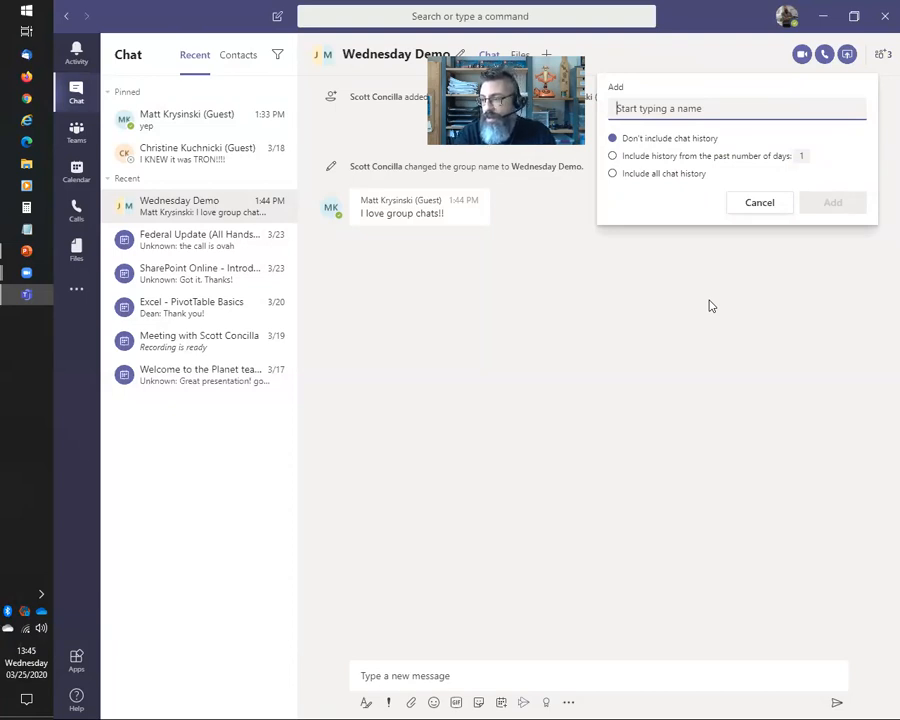
text(amb)
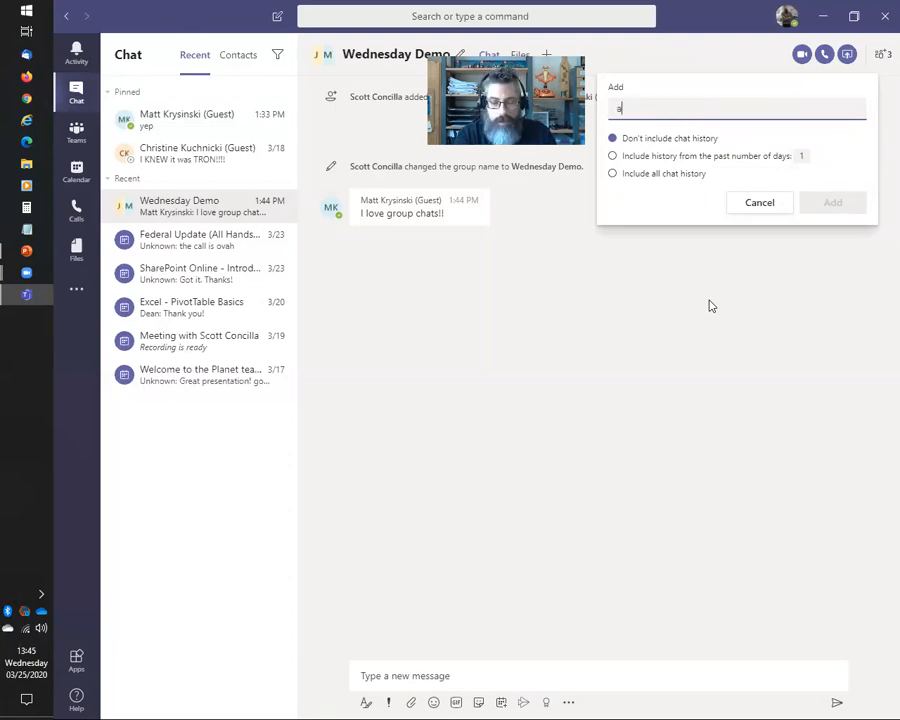
key(BackSpace)
key(BackSpace)
key(BackSpace)
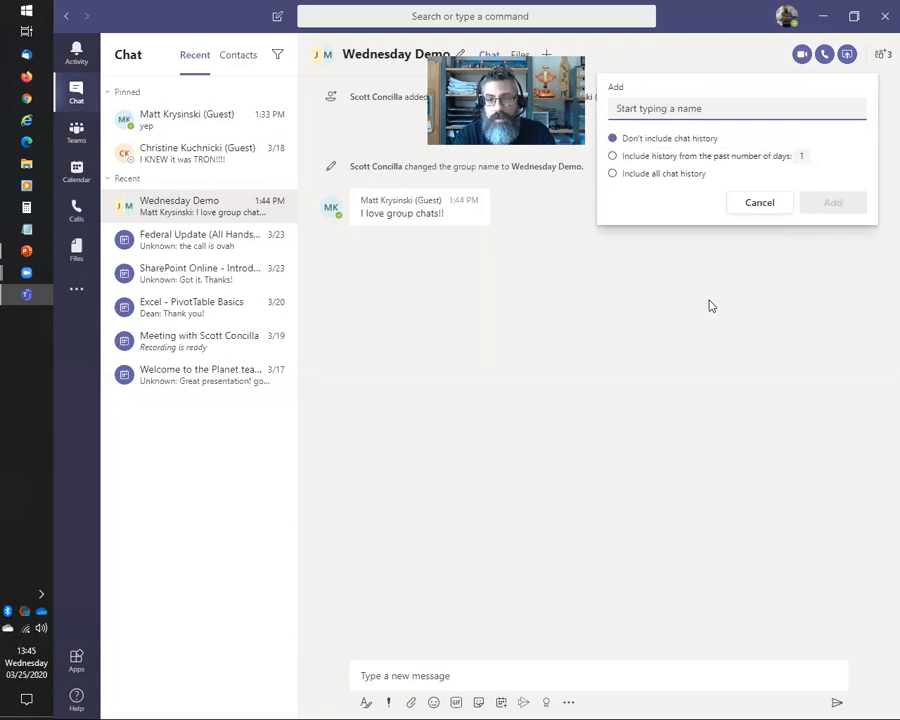
text(chri)
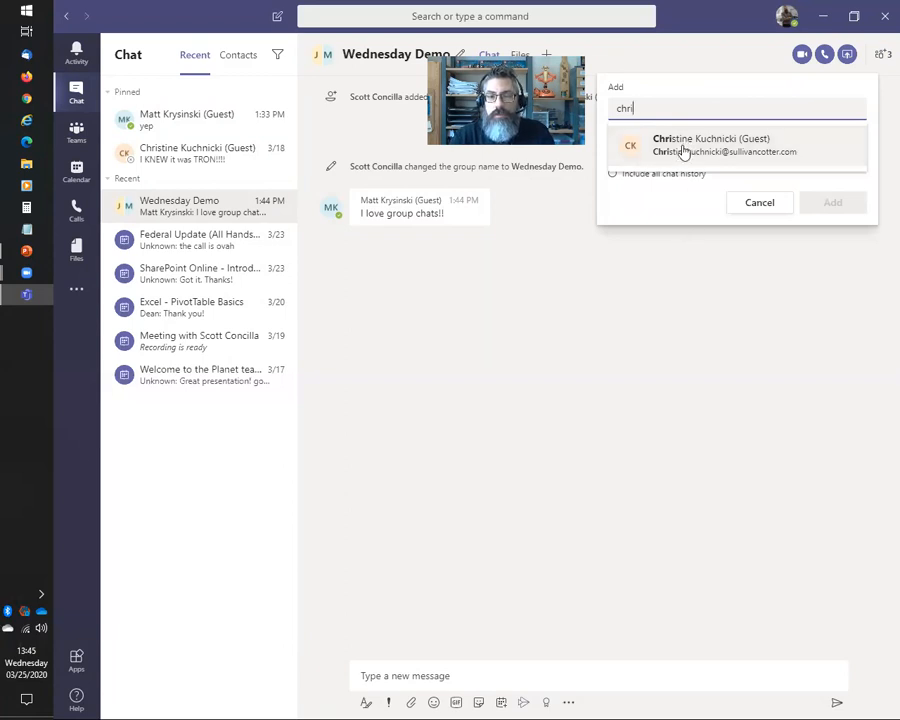
click(684, 151)
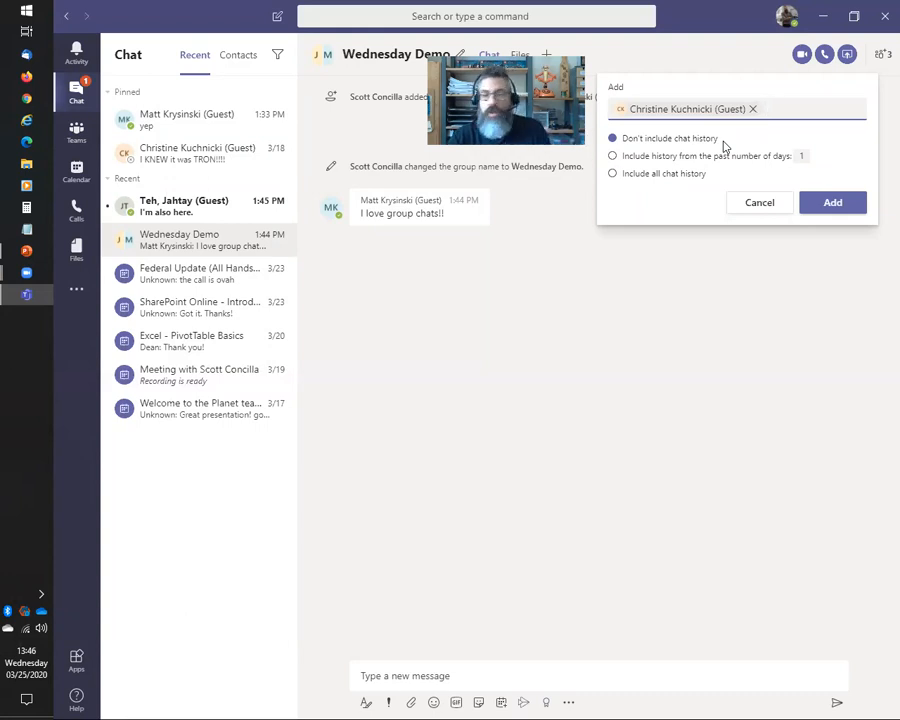
click(682, 160)
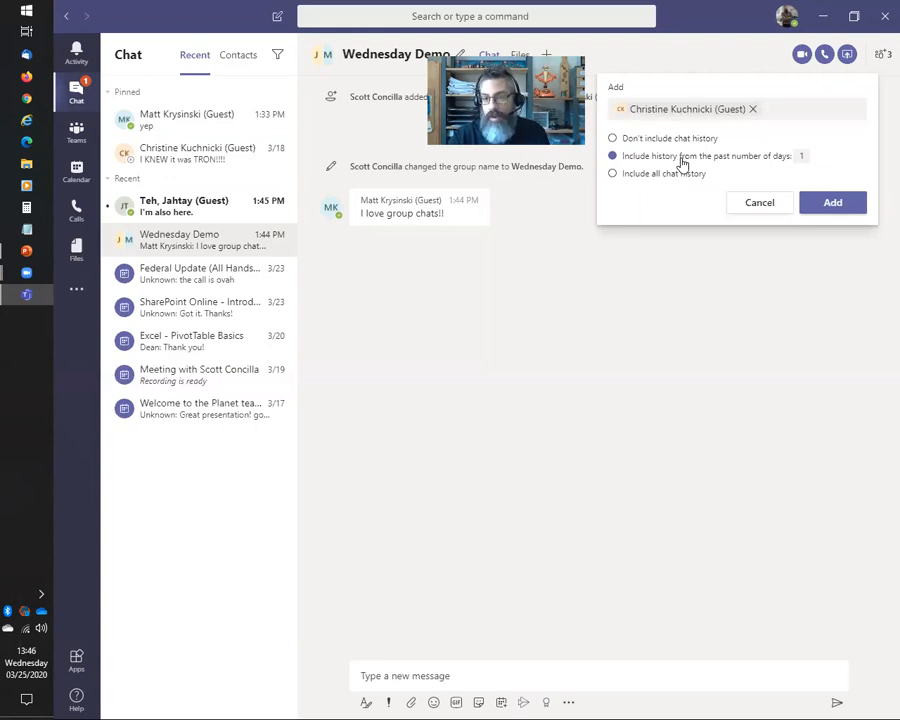
click(672, 180)
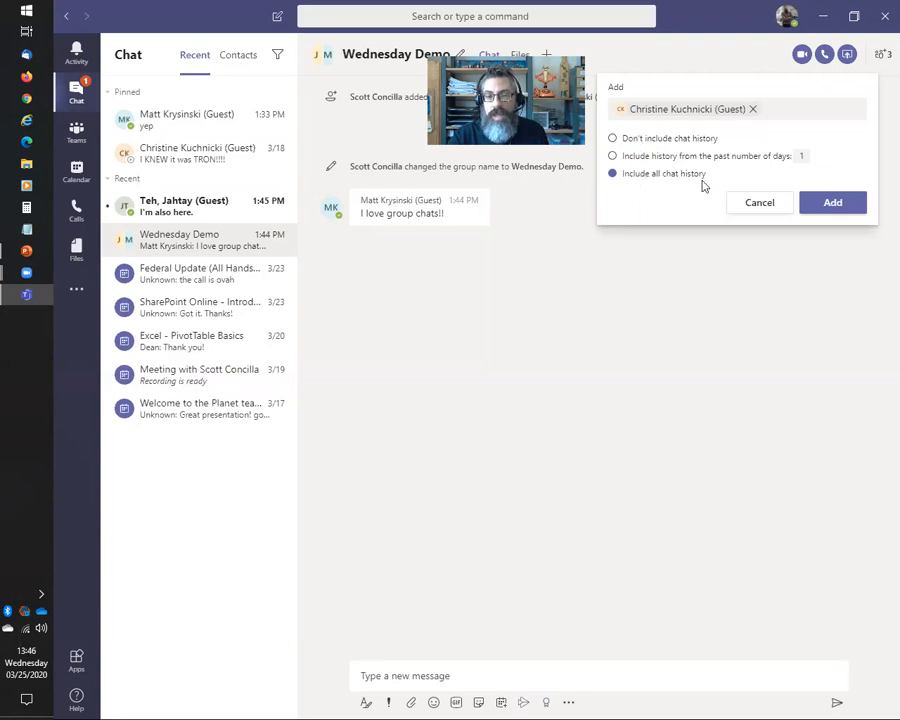
click(830, 207)
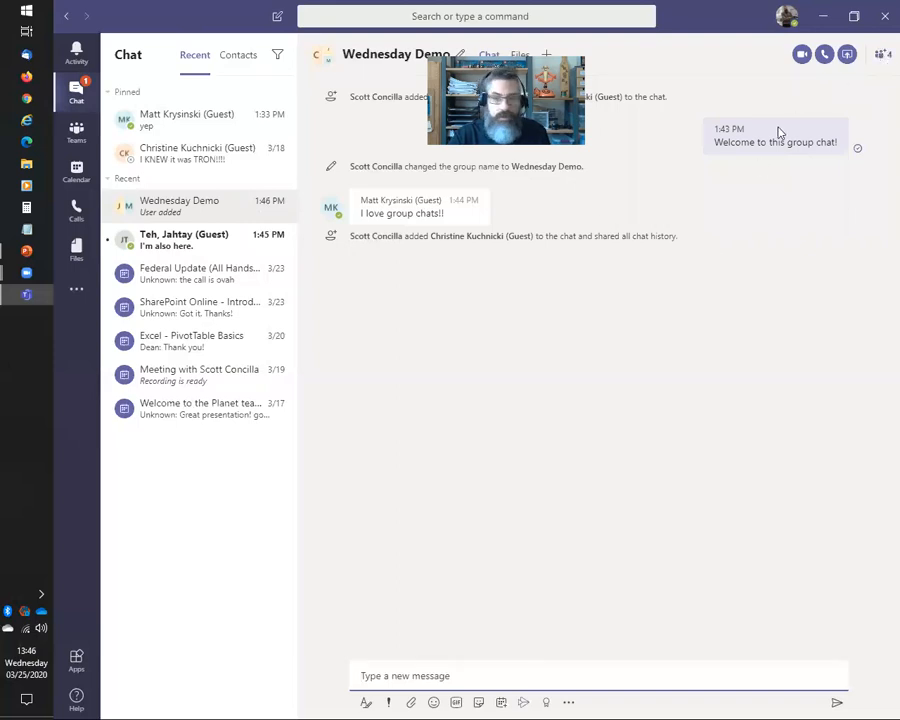
Find the guest who sent "I'm also here." by surname and add them to the group chat without including chat history
click(767, 228)
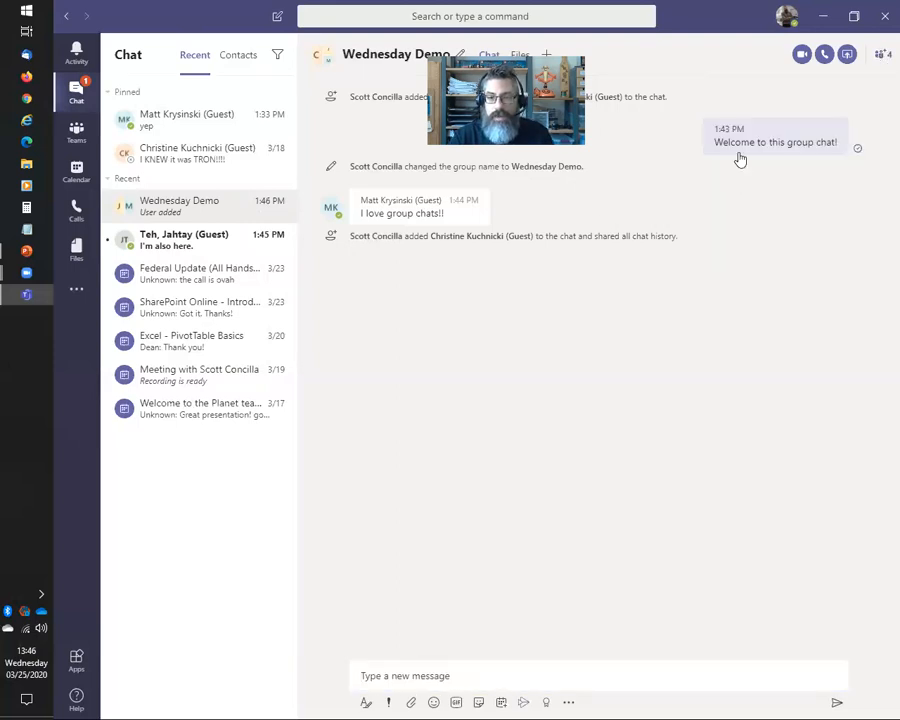
text(jah)
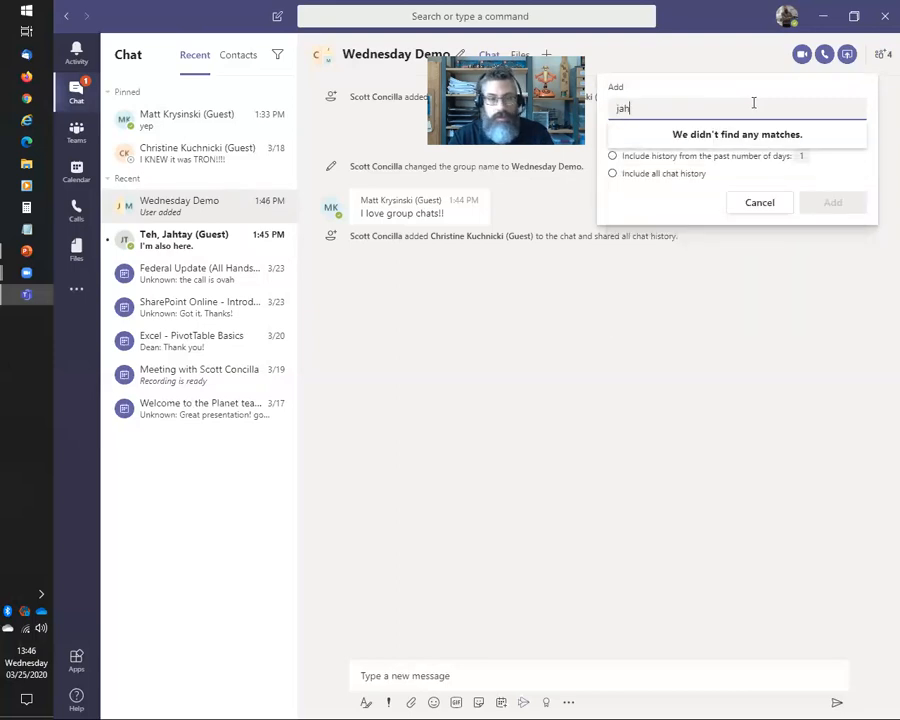
key(BackSpace)
key(BackSpace)
key(BackSpace)
text(teh)
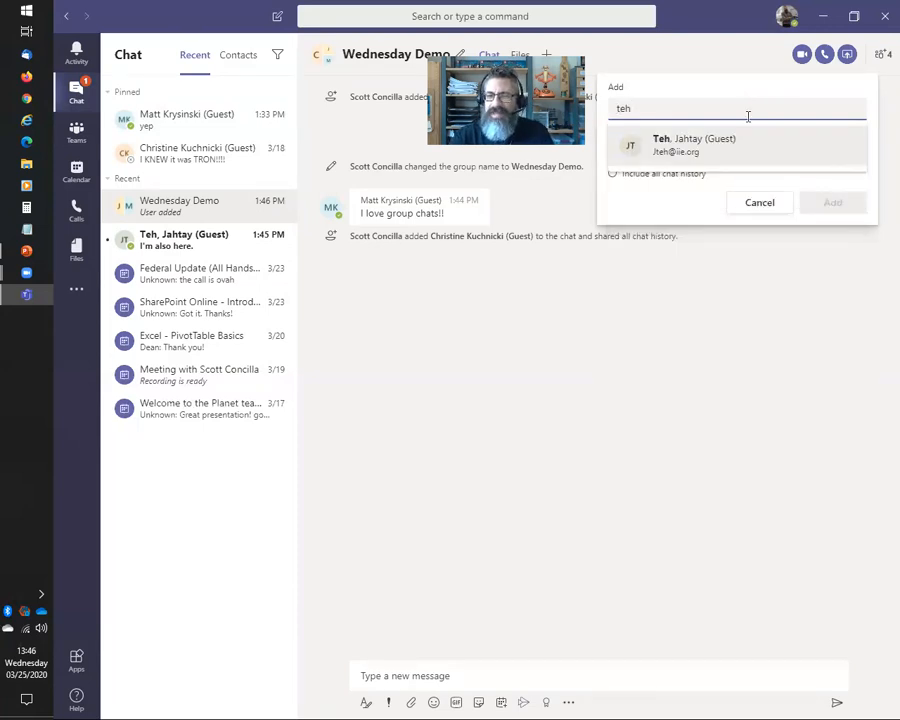
click(723, 148)
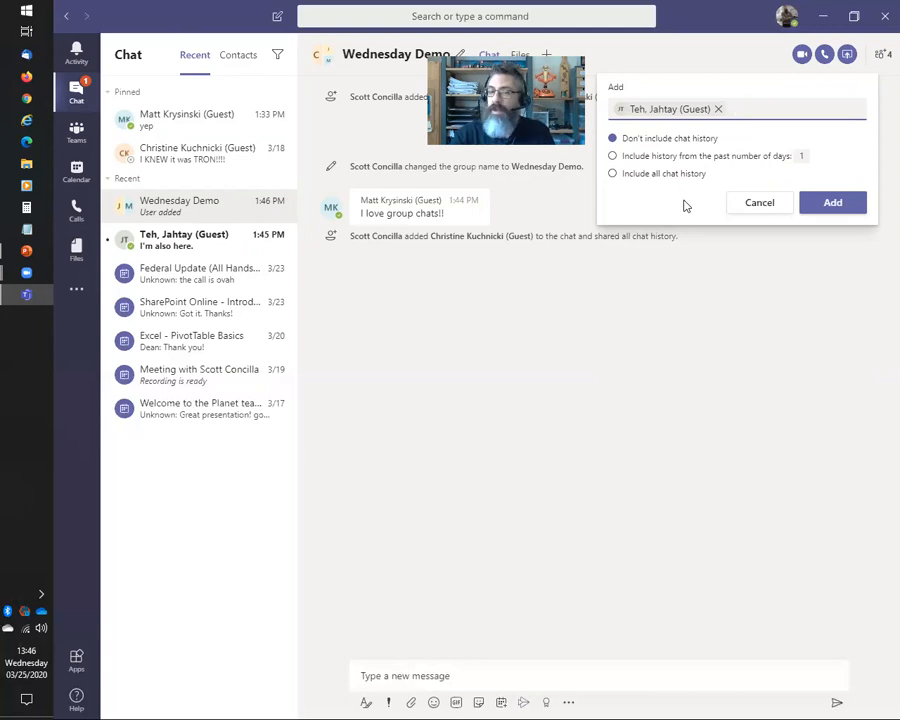
click(834, 204)
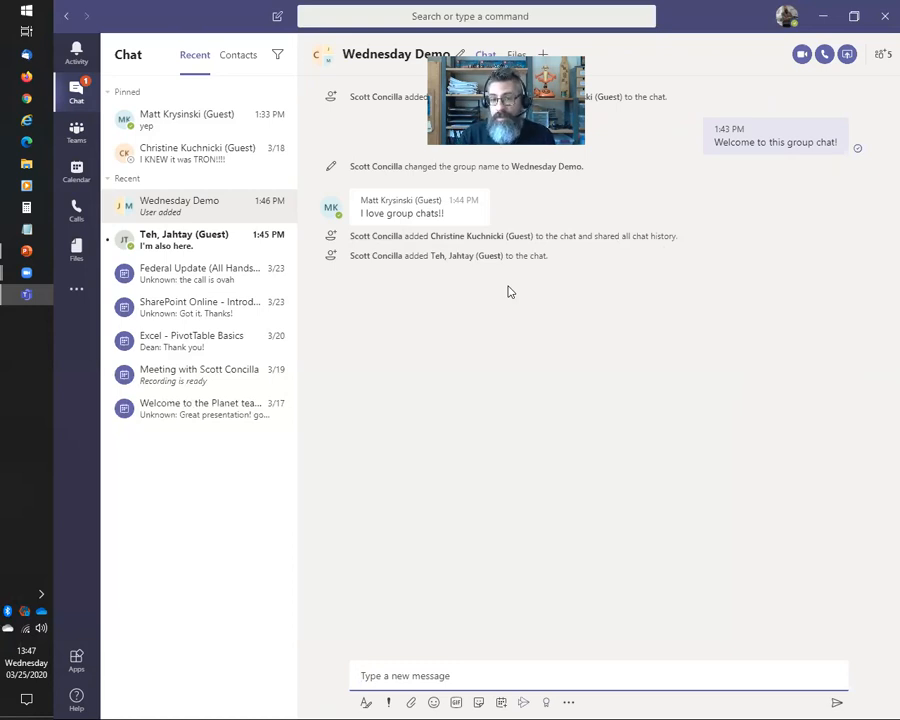
Send the message "Welcome our new folks!" to the Wednesday Demo group chat
click(498, 679)
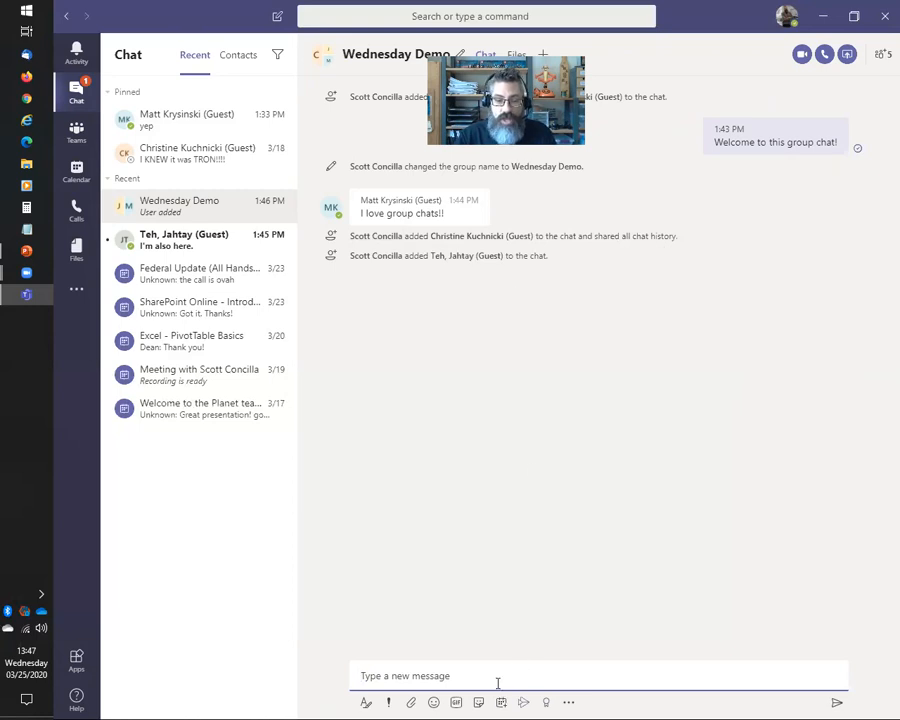
text(Welcome )
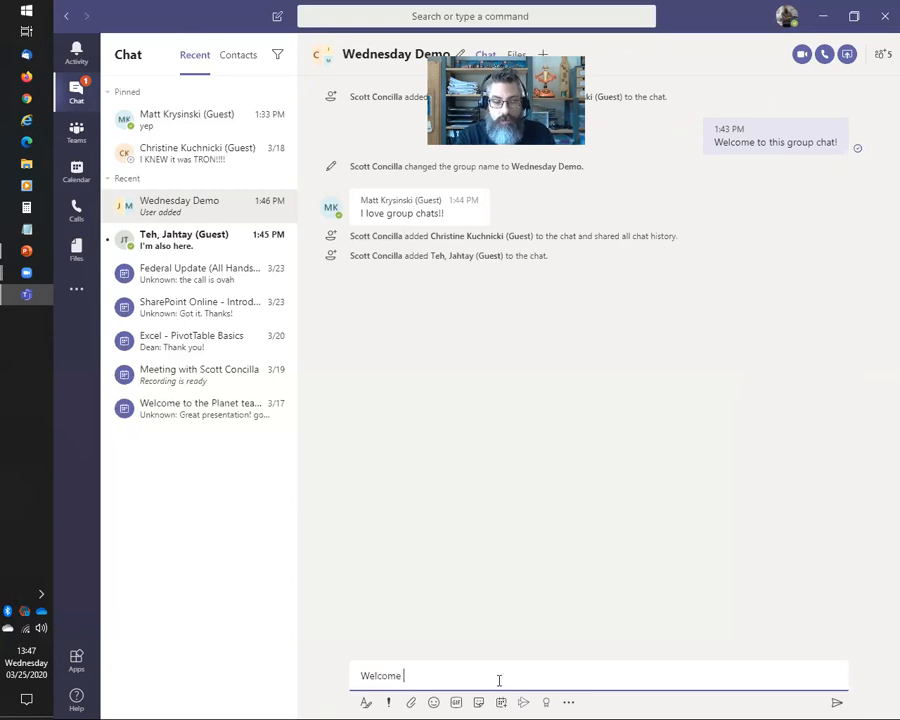
text(our new folks!)
key(Return)
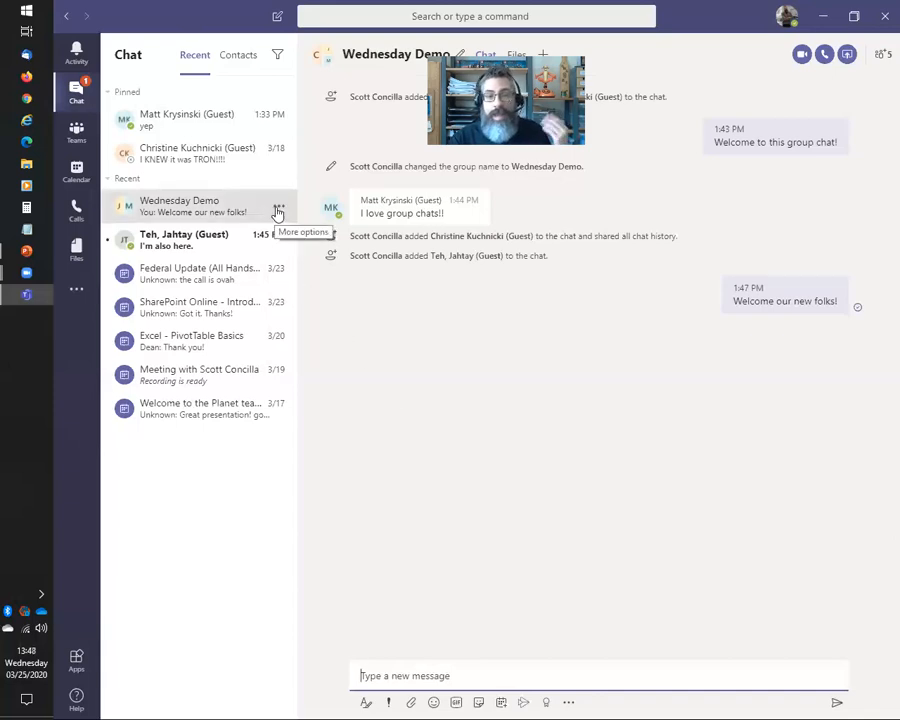
Review the options available for the Wednesday Demo group chat, such as pin, mute, hide and leave, without choosing any
click(278, 210)
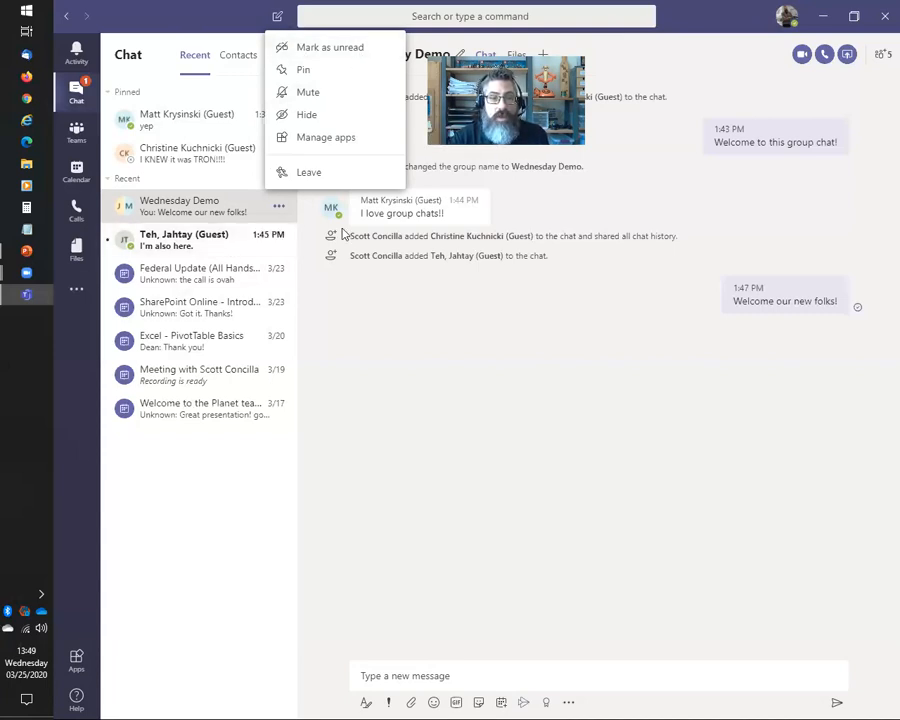
click(353, 307)
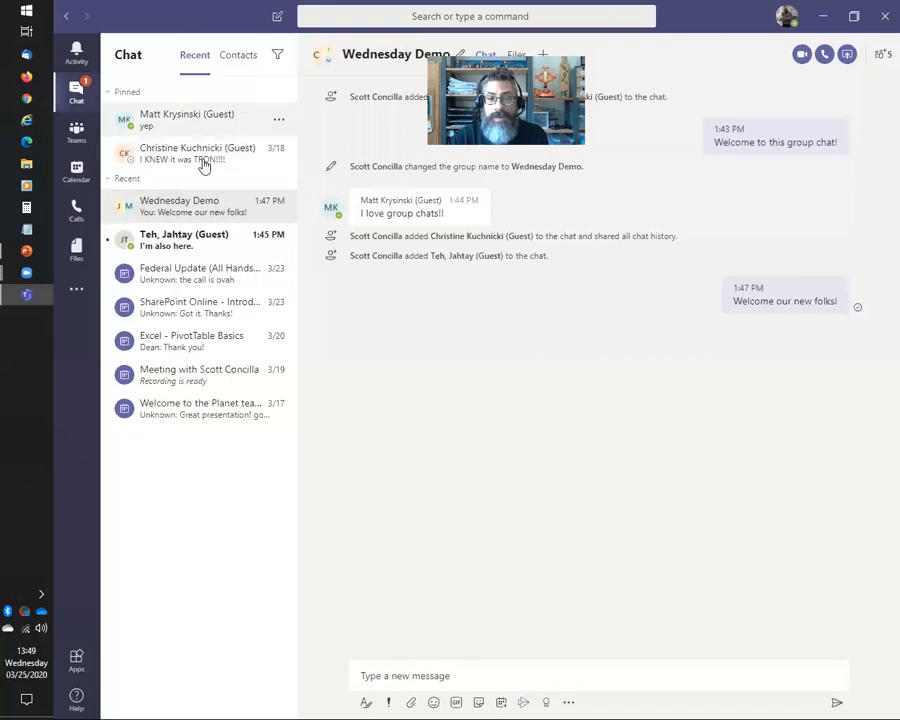
Open the unread guest chat, add that guest to the favorite contacts, and check the contact list before returning to recent chats
click(240, 258)
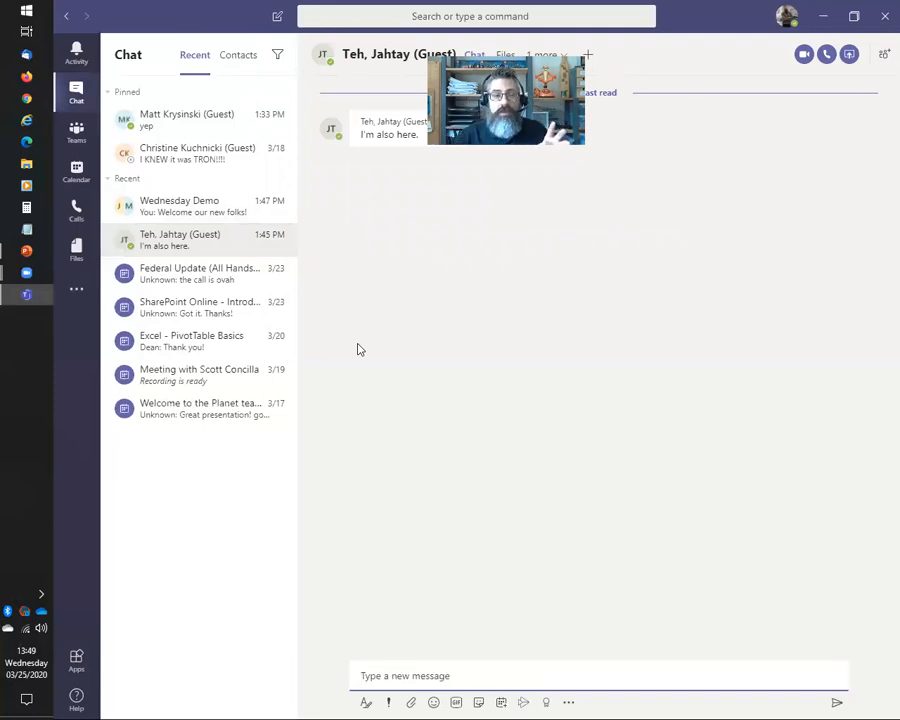
click(279, 240)
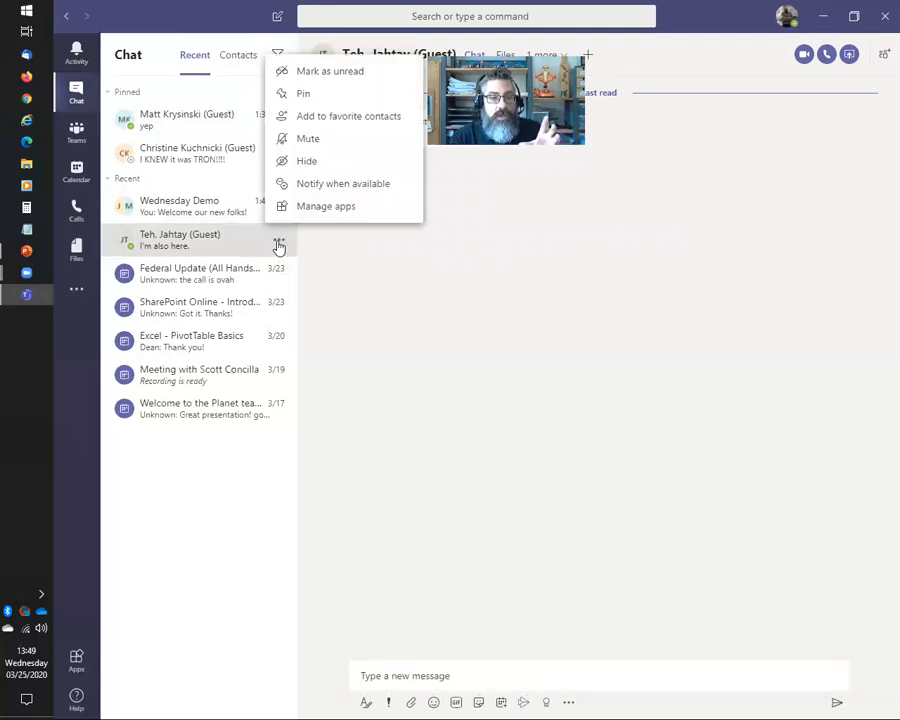
click(358, 188)
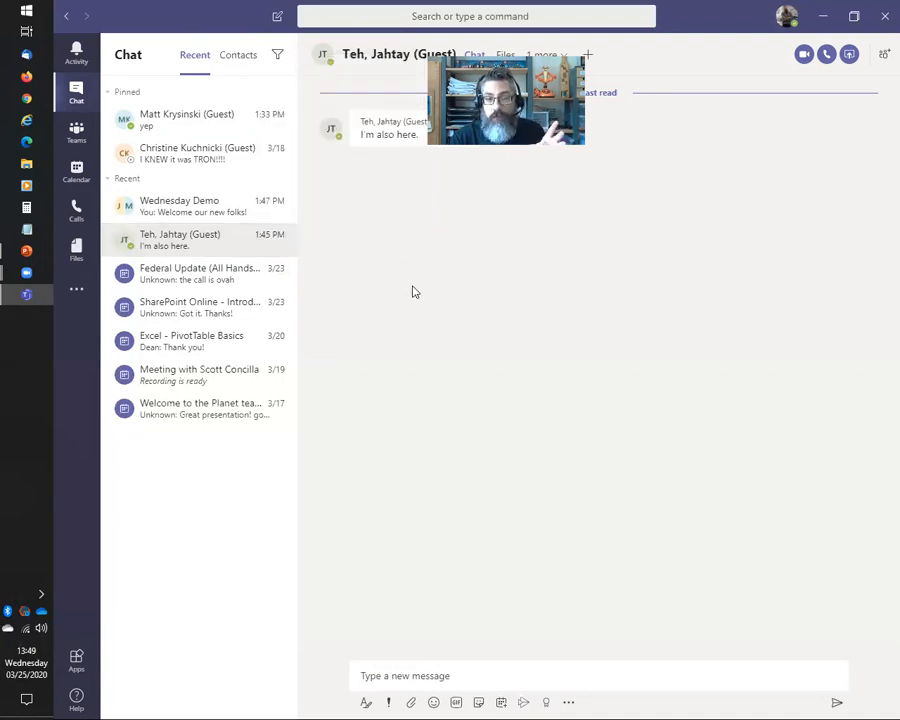
click(238, 55)
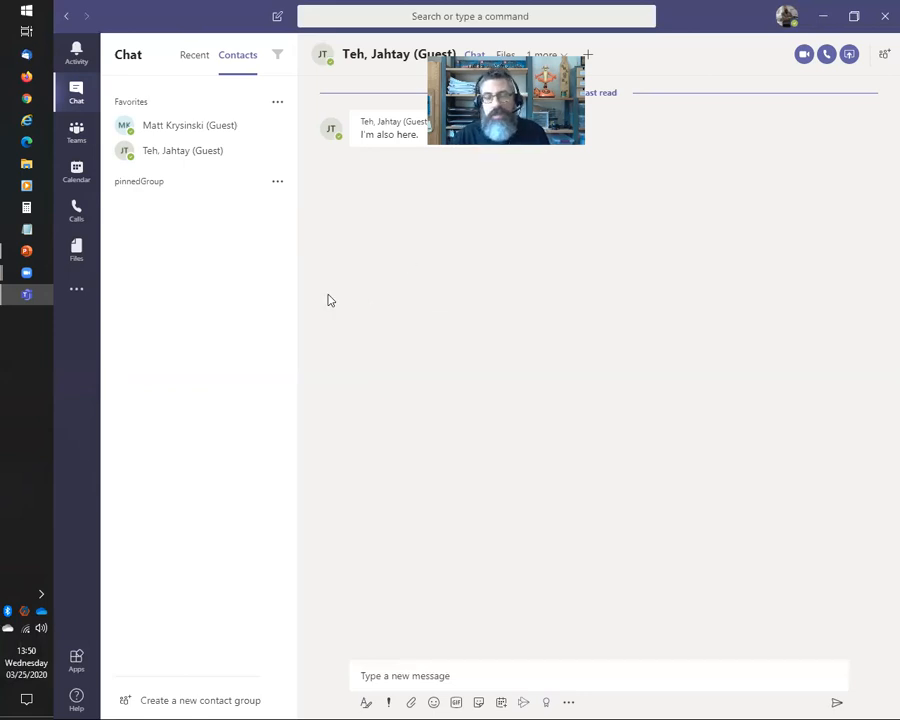
click(196, 56)
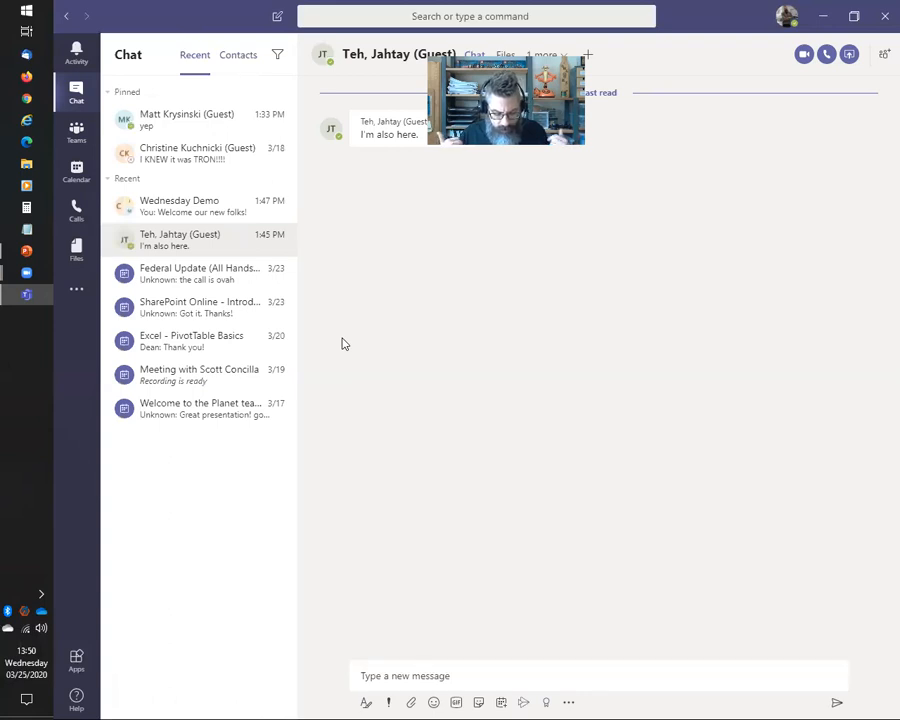
Check the group chat topics slide in PowerPoint, then review the Wednesday Demo group chat's member list in Teams
key(alt+Tab)
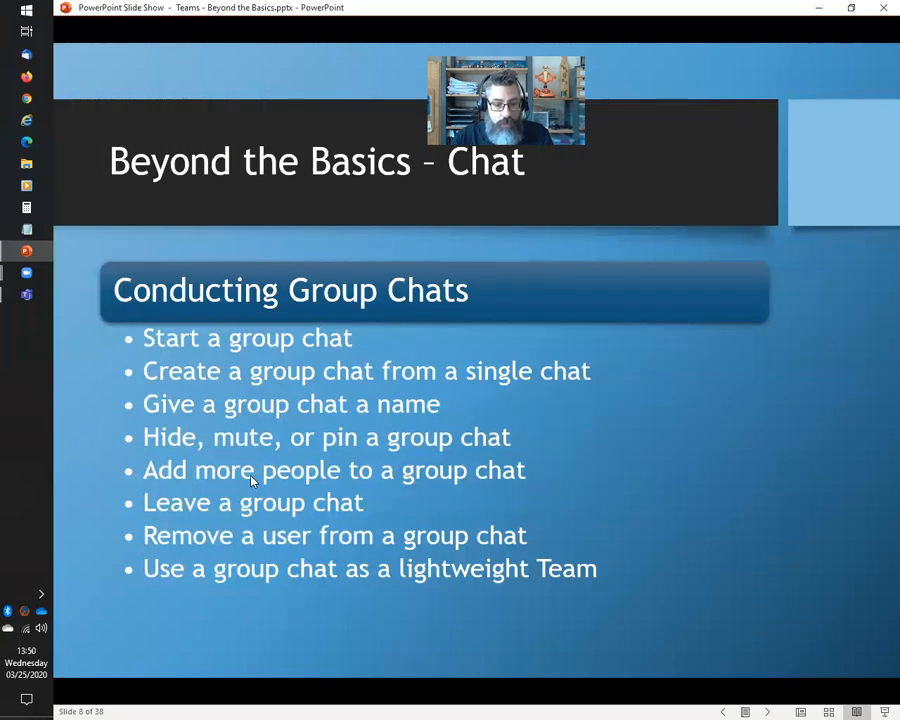
key(alt+Tab)
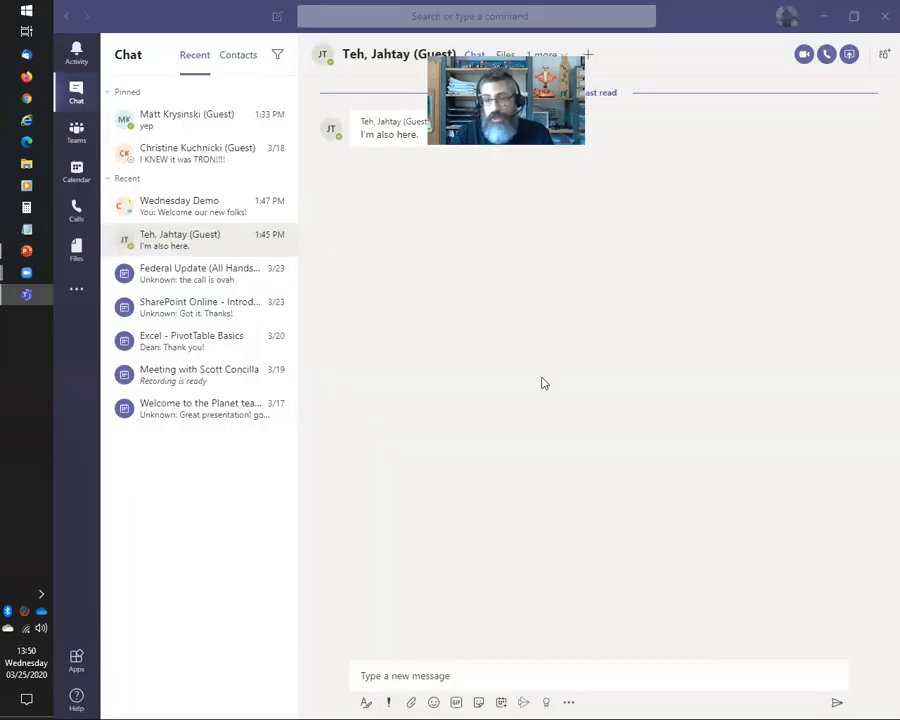
click(211, 213)
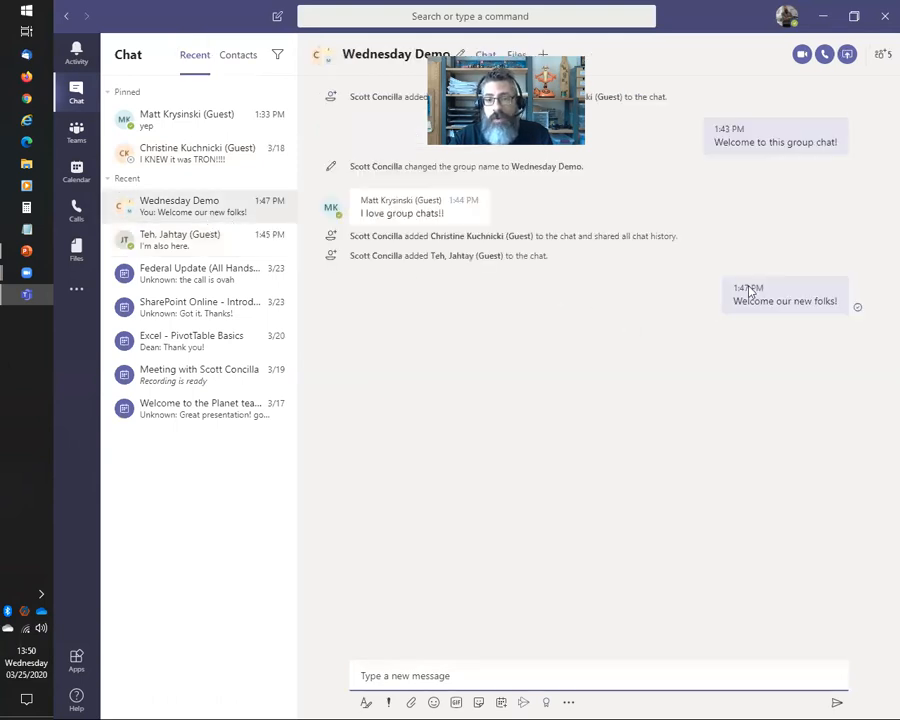
click(881, 57)
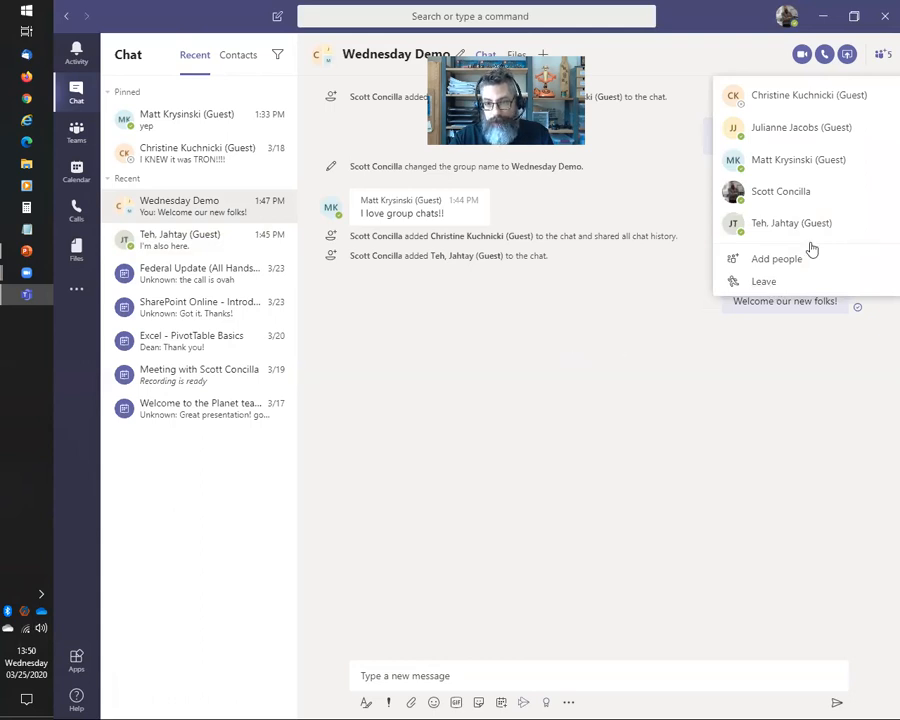
click(640, 358)
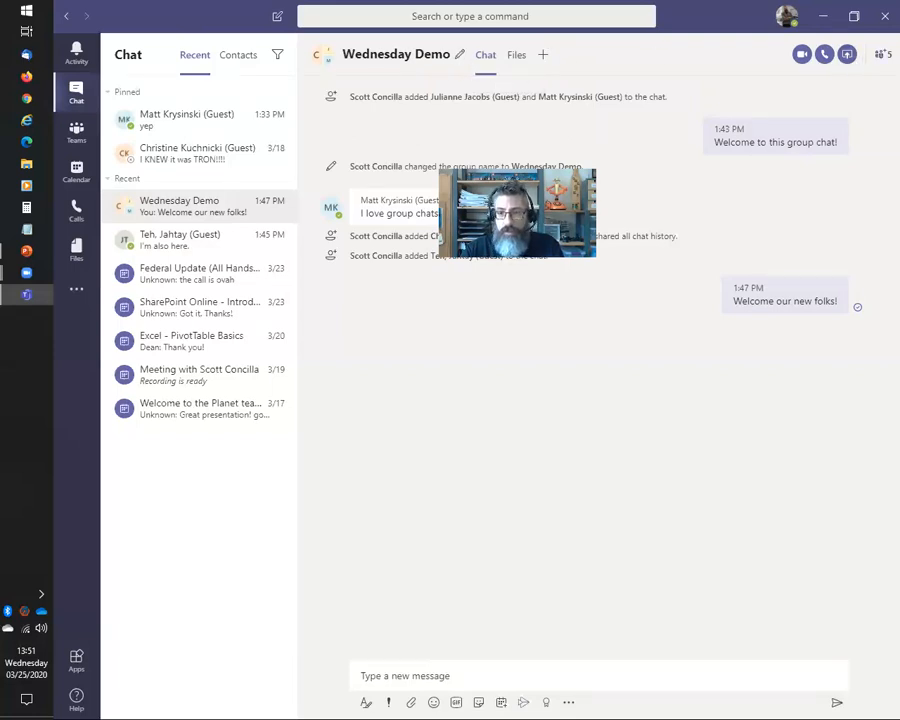
click(880, 57)
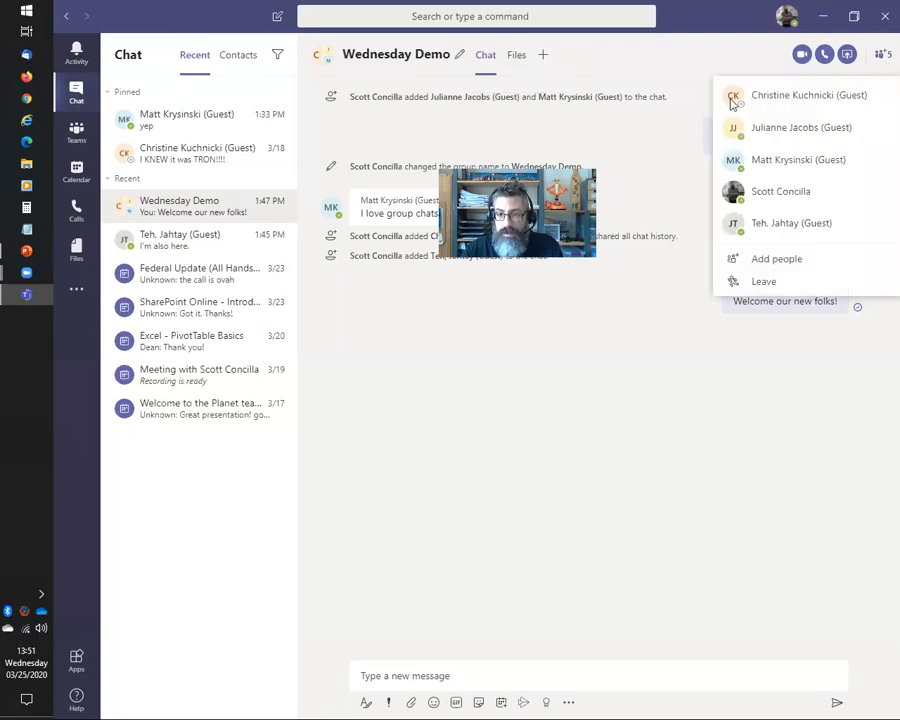
mouse_move(784, 101)
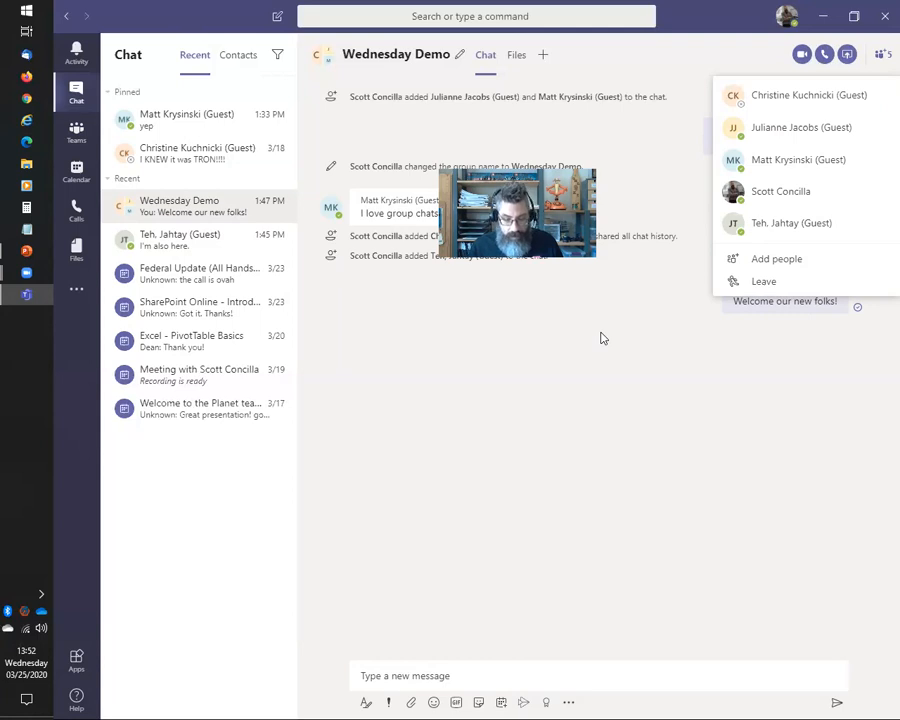
click(589, 331)
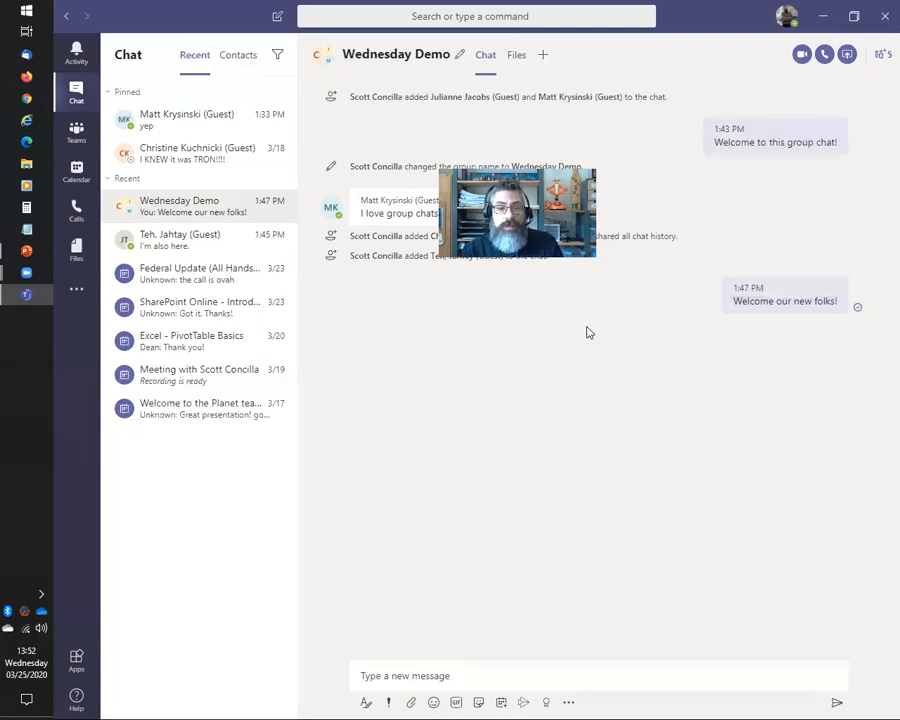
Go over the group chats slide in PowerPoint, checking the Wednesday Demo chat's shared files and the contact list in Teams in between
key(alt+Tab)
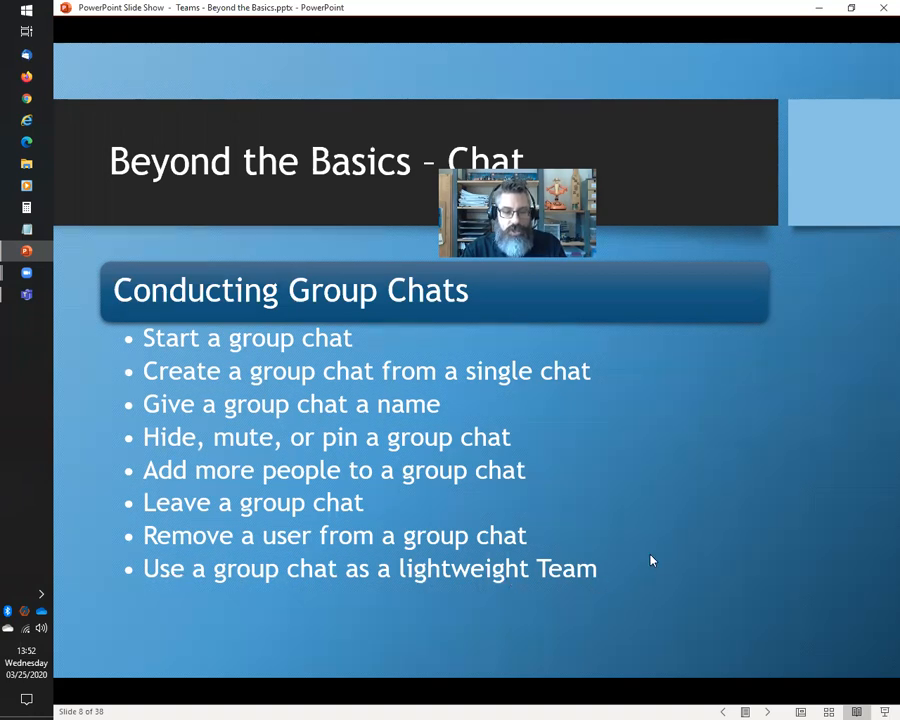
key(alt+Tab)
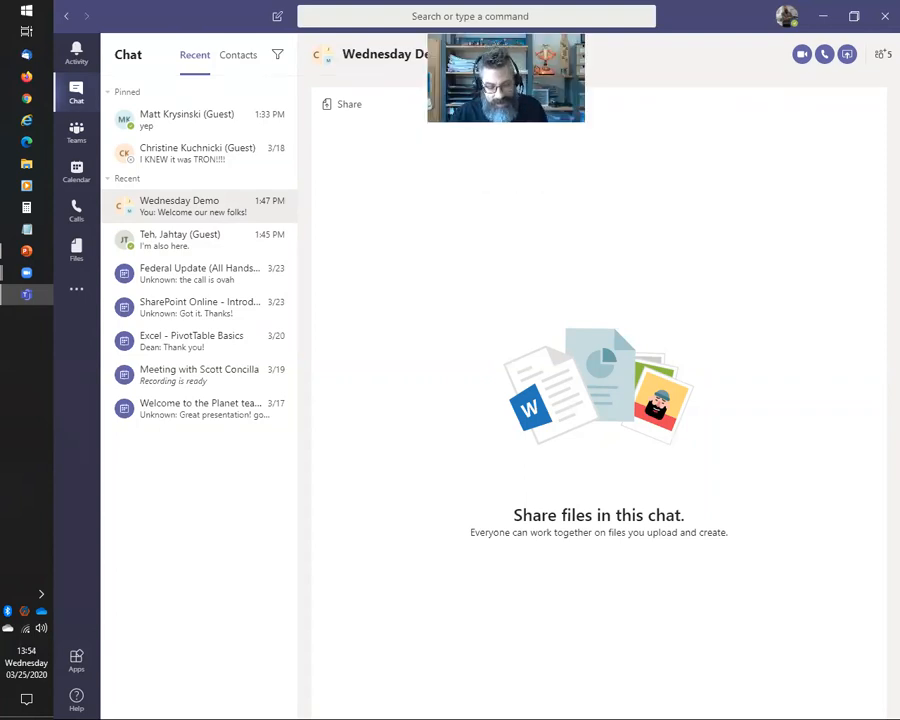
click(234, 56)
key(alt+Tab)
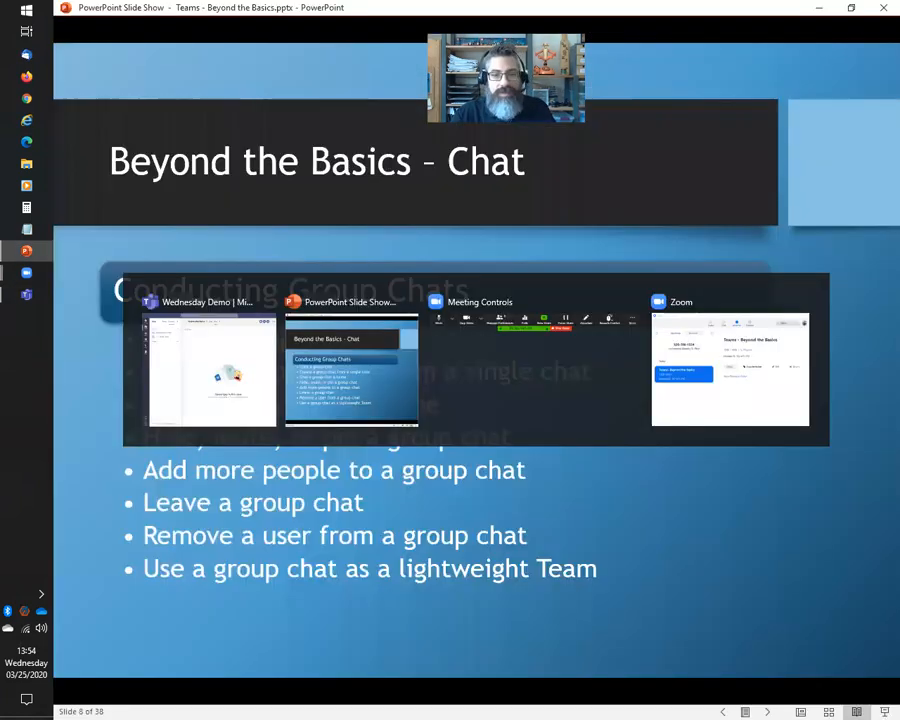
Go over the contact list slide in PowerPoint and the pinnedGroup contact group's options in Teams, and advance the slide show to Sharing Files
key(Right)
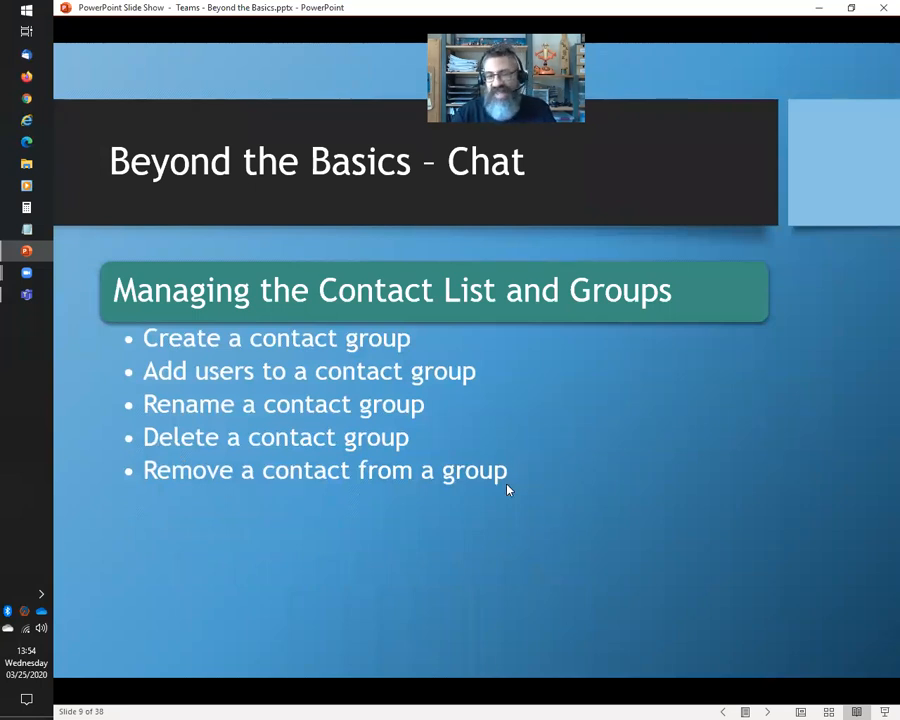
key(alt+Tab)
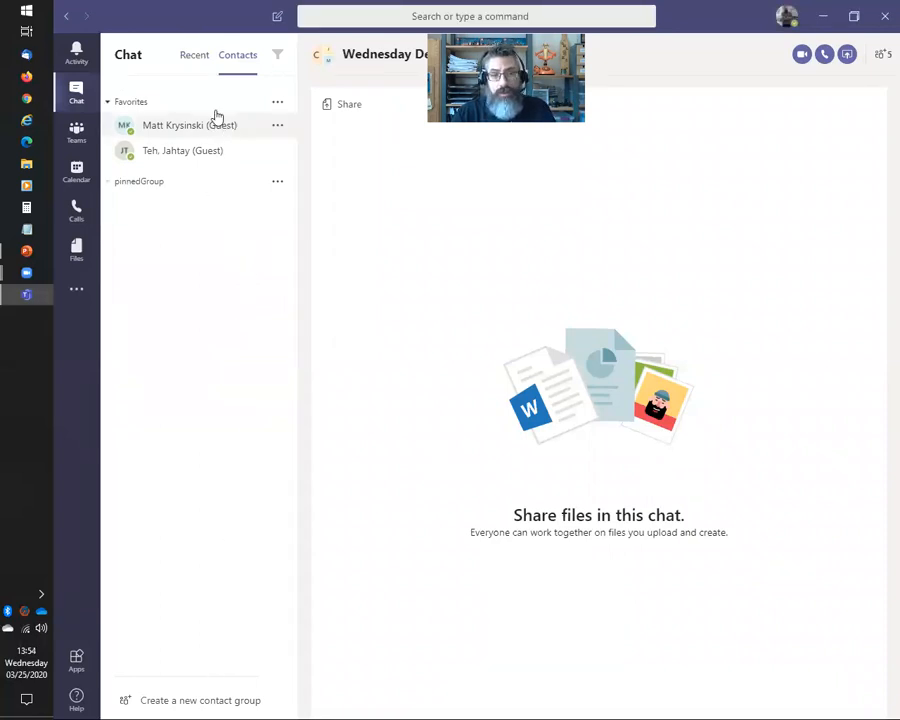
click(194, 55)
click(245, 56)
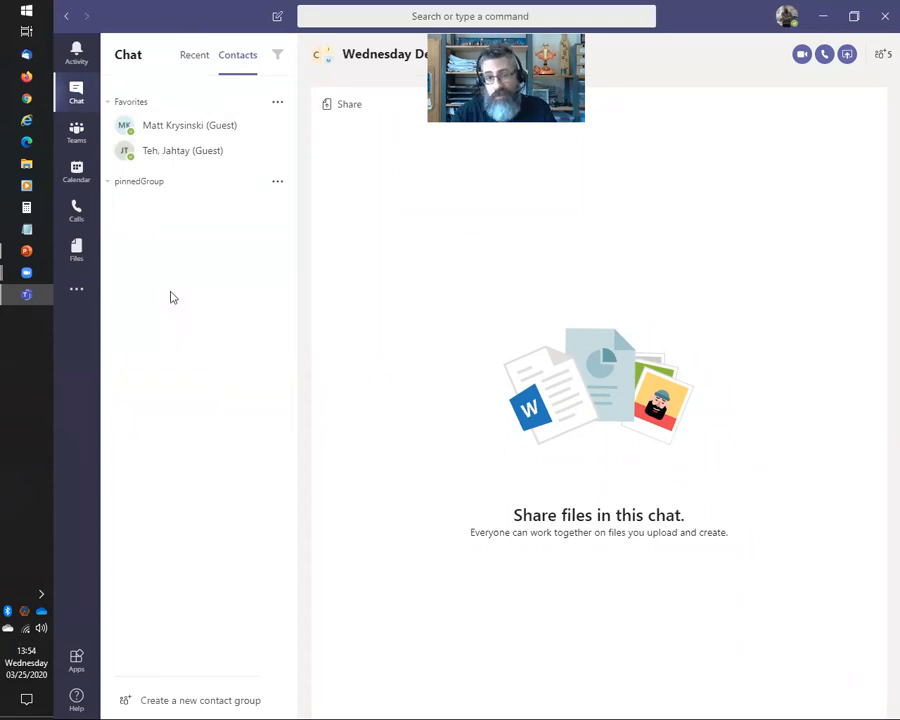
click(278, 183)
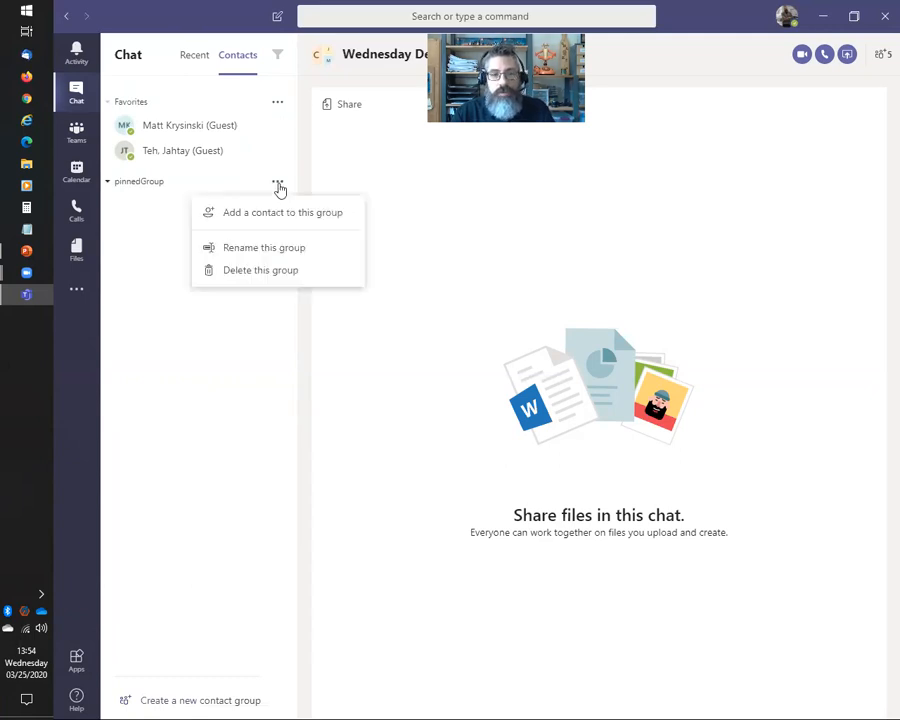
click(228, 364)
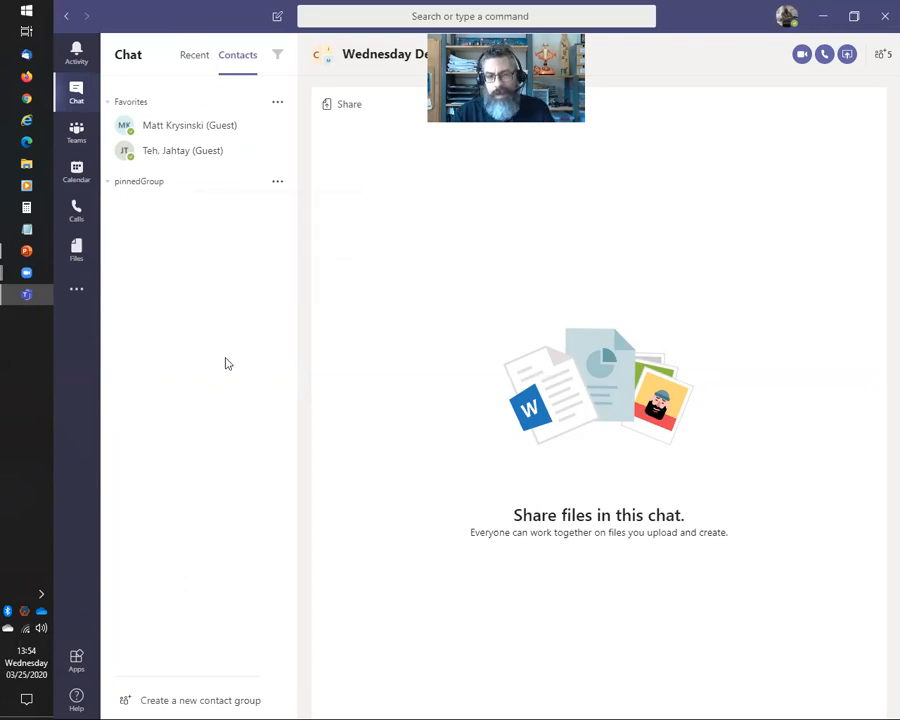
click(200, 60)
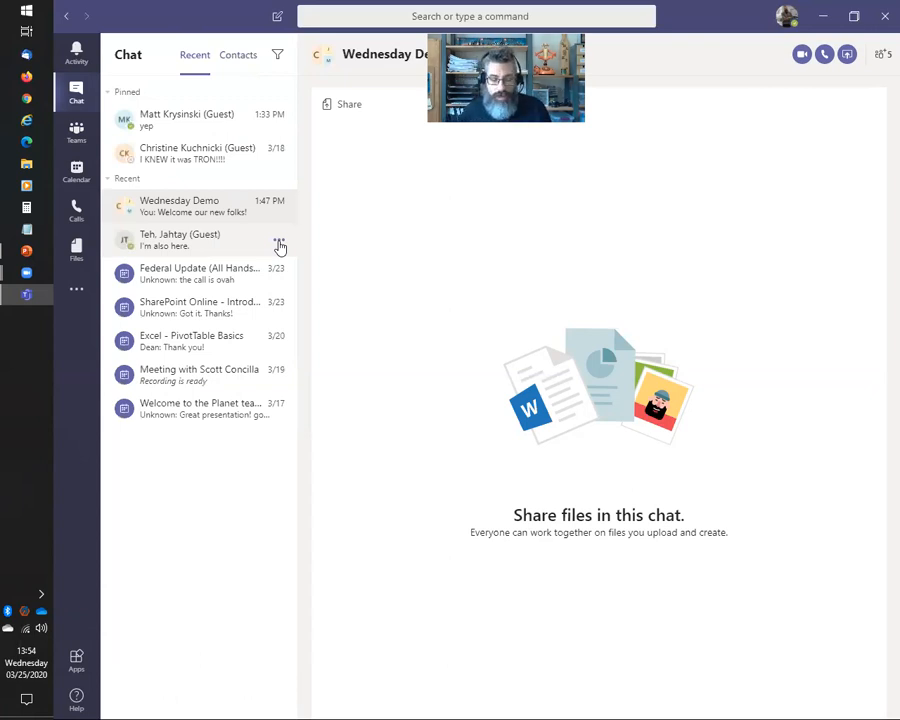
key(alt+Tab)
key(Right)
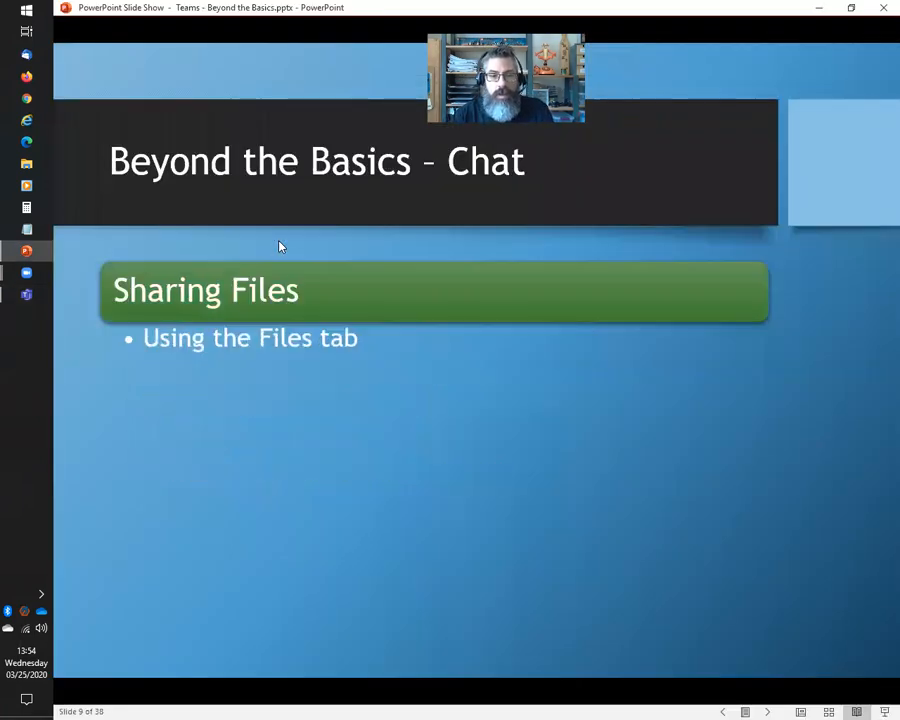
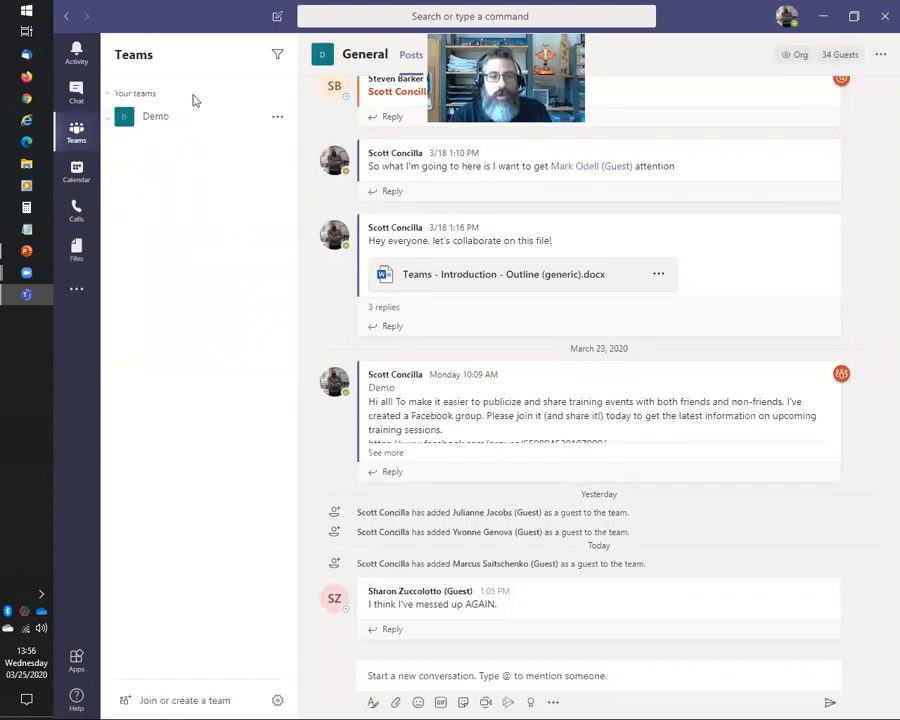
Show the Demo team's channels and review the team's options, such as hide, manage and leave, without choosing any
click(177, 123)
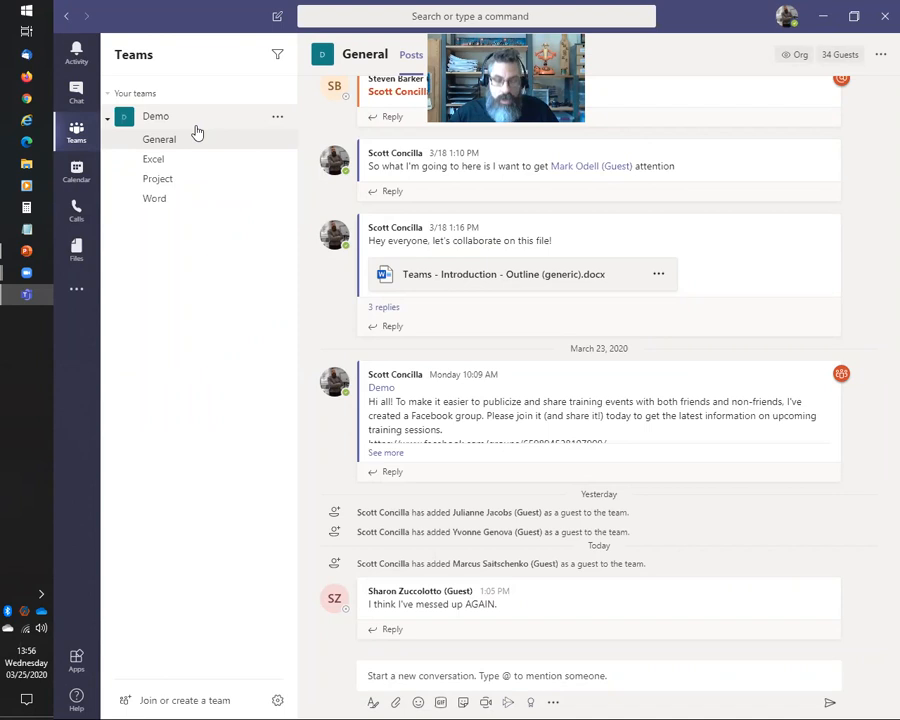
click(280, 121)
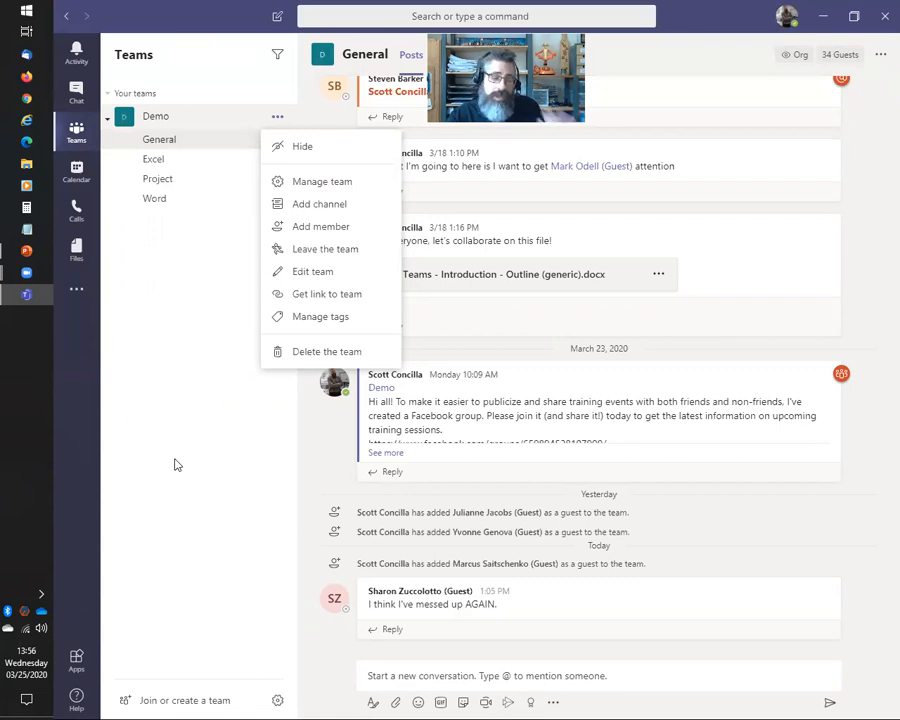
click(179, 380)
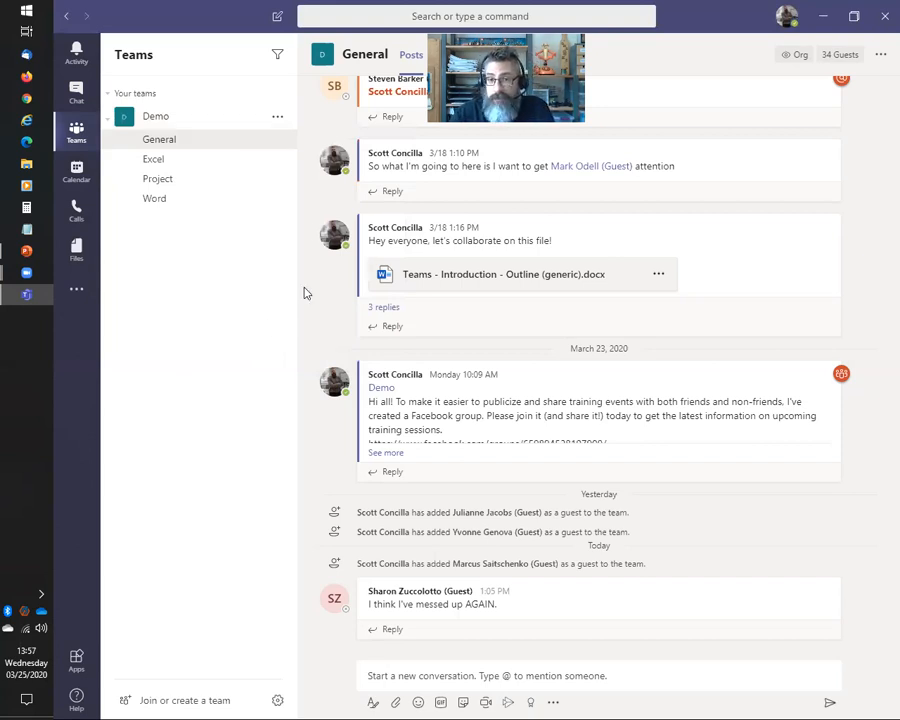
click(278, 118)
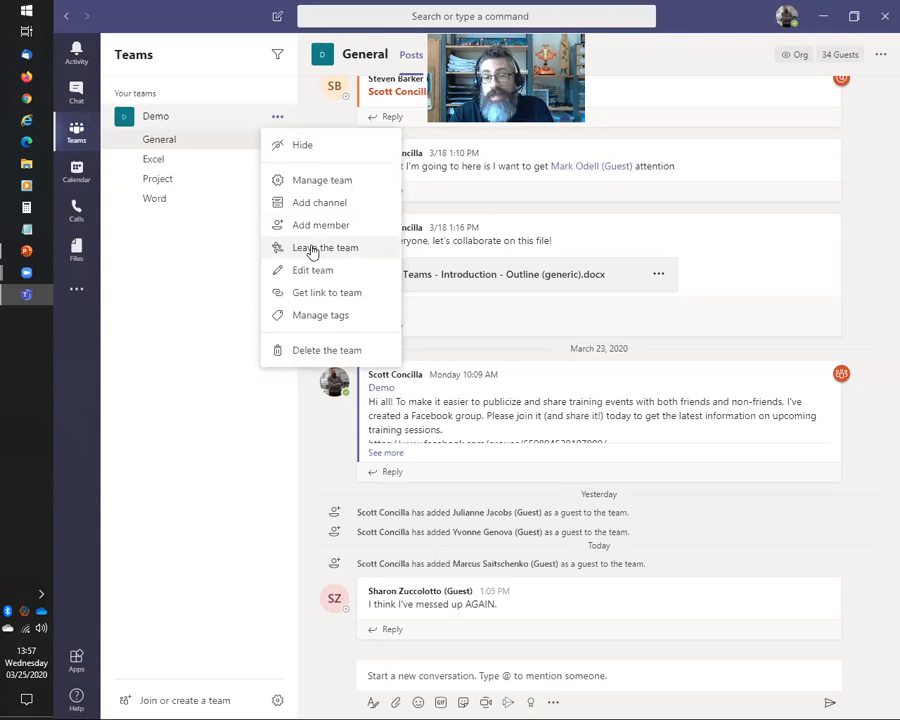
click(166, 315)
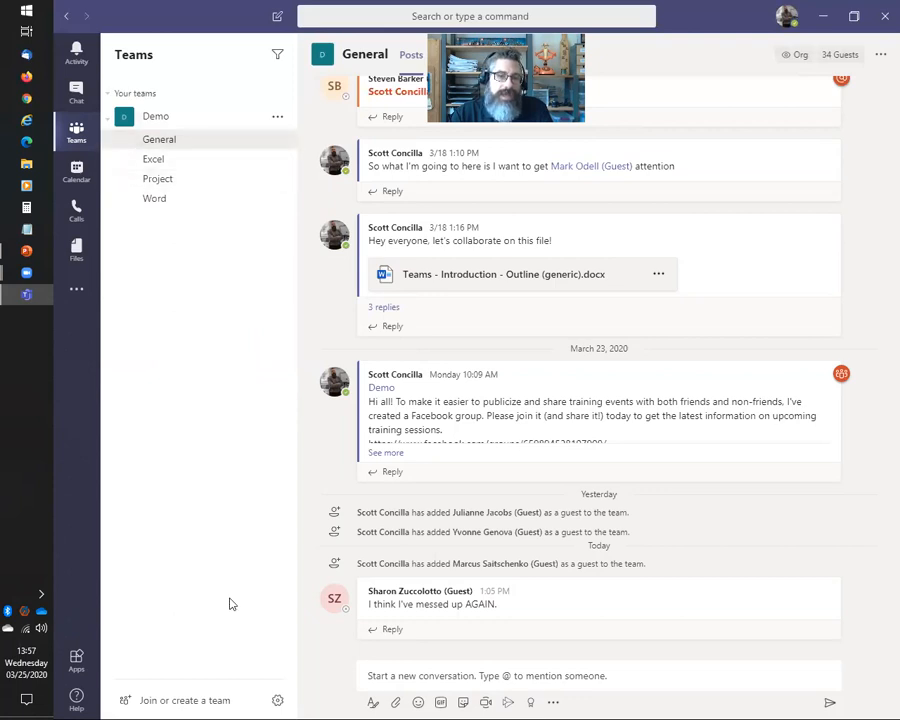
Filter the teams and channels list by "word" and clear the filter again
click(278, 56)
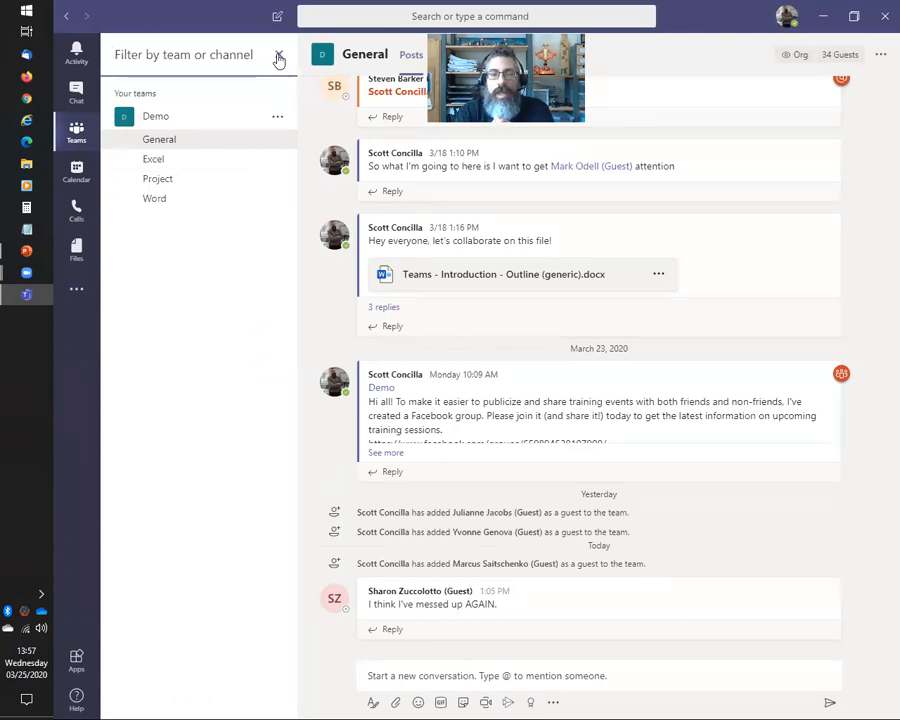
text(word)
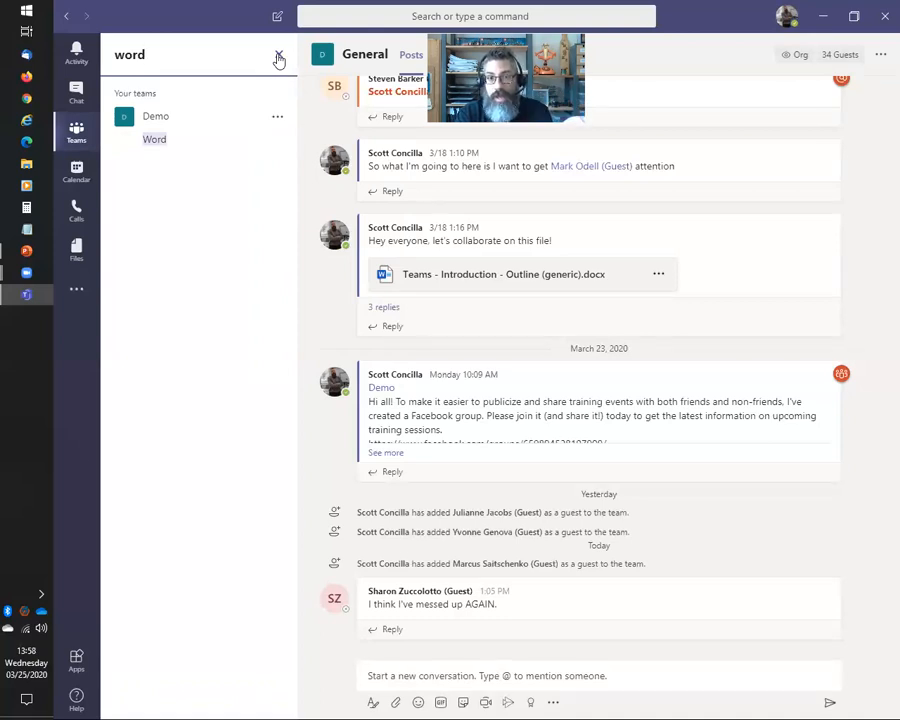
key(BackSpace)
key(BackSpace)
key(BackSpace)
key(BackSpace)
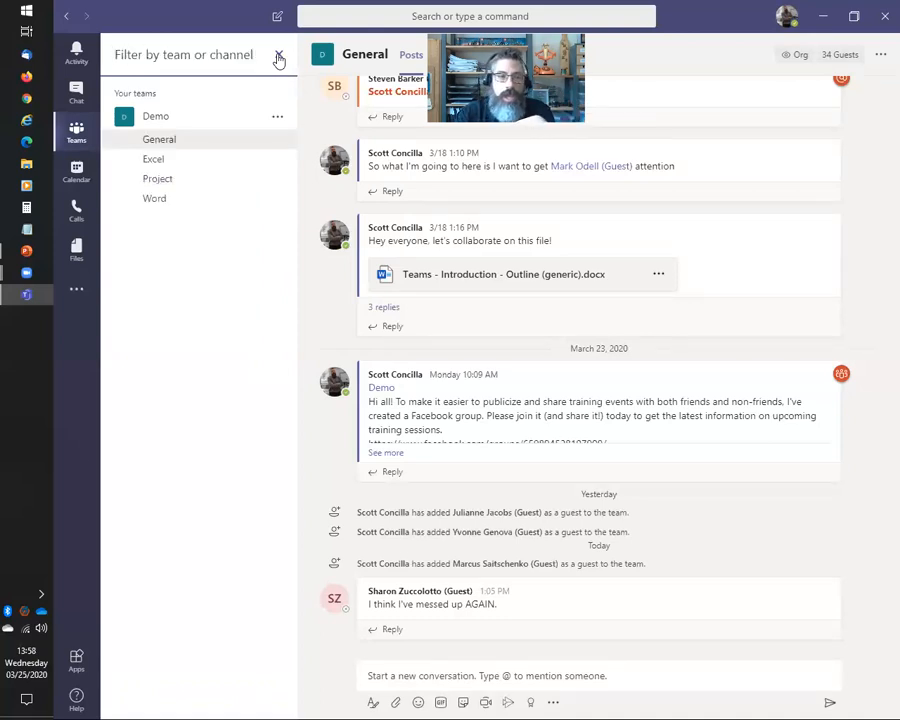
key(Escape)
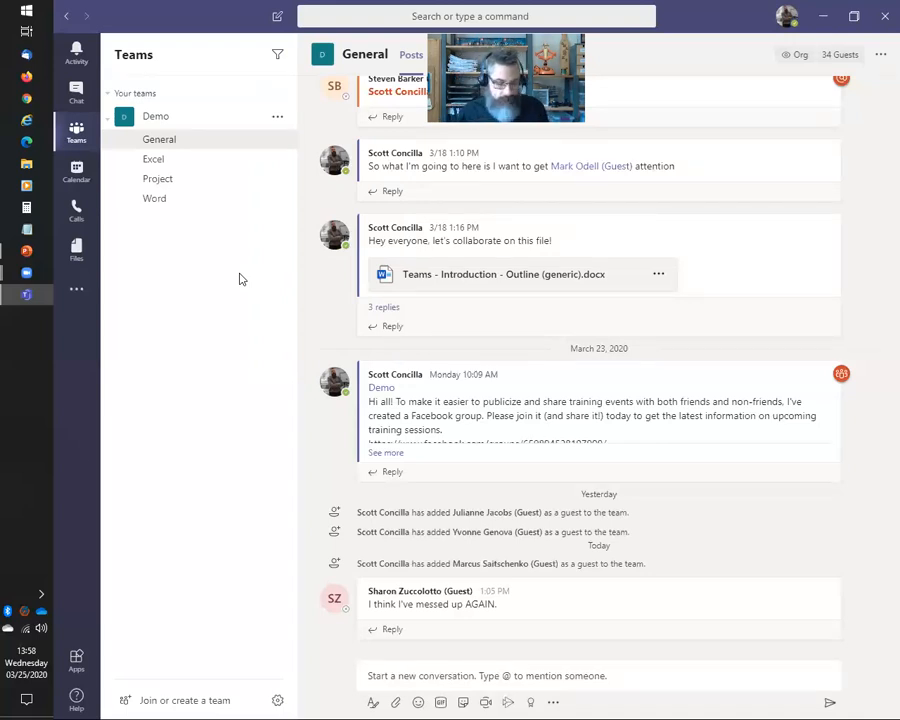
Check the Managing the Teams List slide in PowerPoint and look over the Demo team's remaining options in Teams
key(alt+Tab)
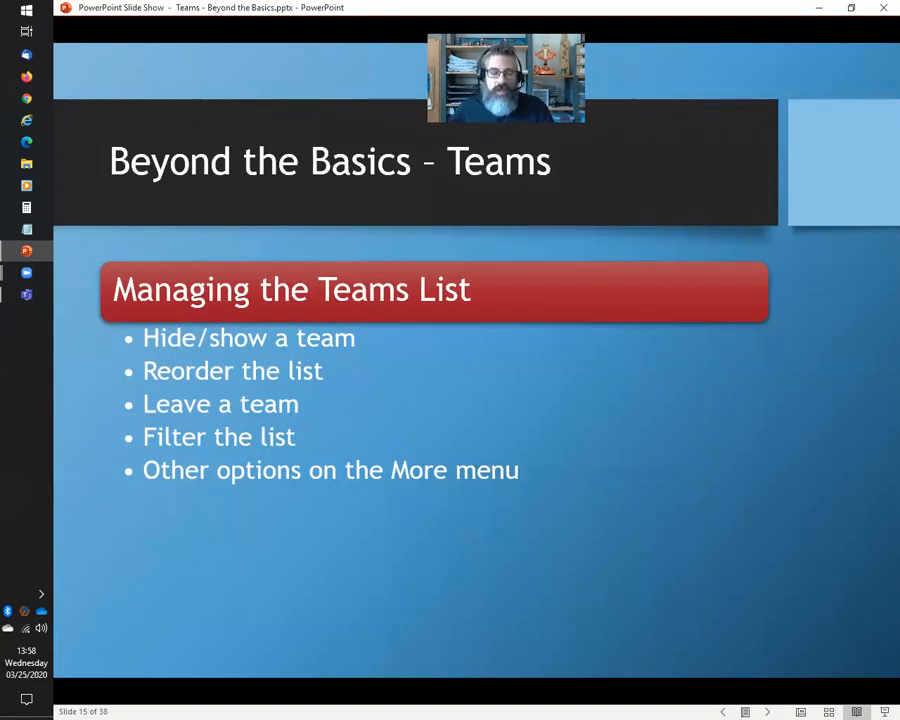
key(alt+Tab)
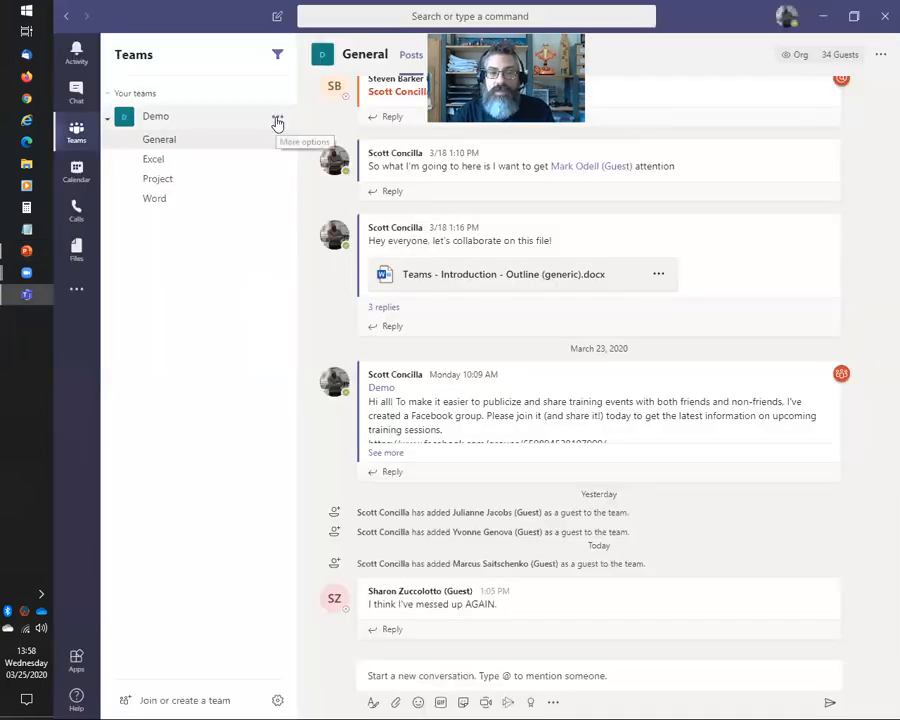
click(277, 121)
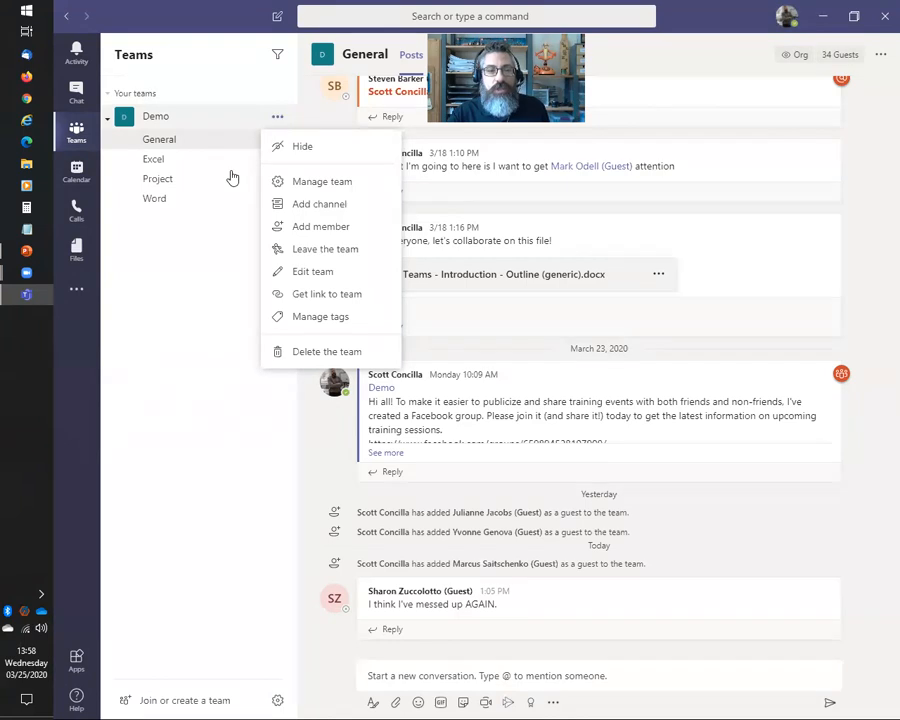
click(194, 290)
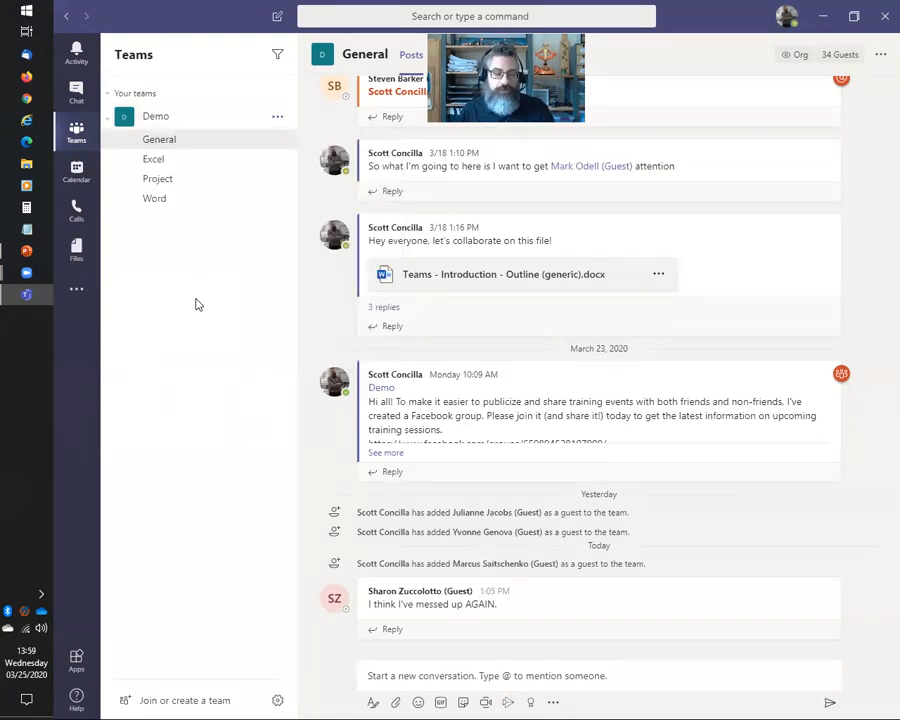
Advance the PowerPoint show to the Managing the Channels List slide and check the Demo team's option for adding a channel in Teams
key(alt+Tab)
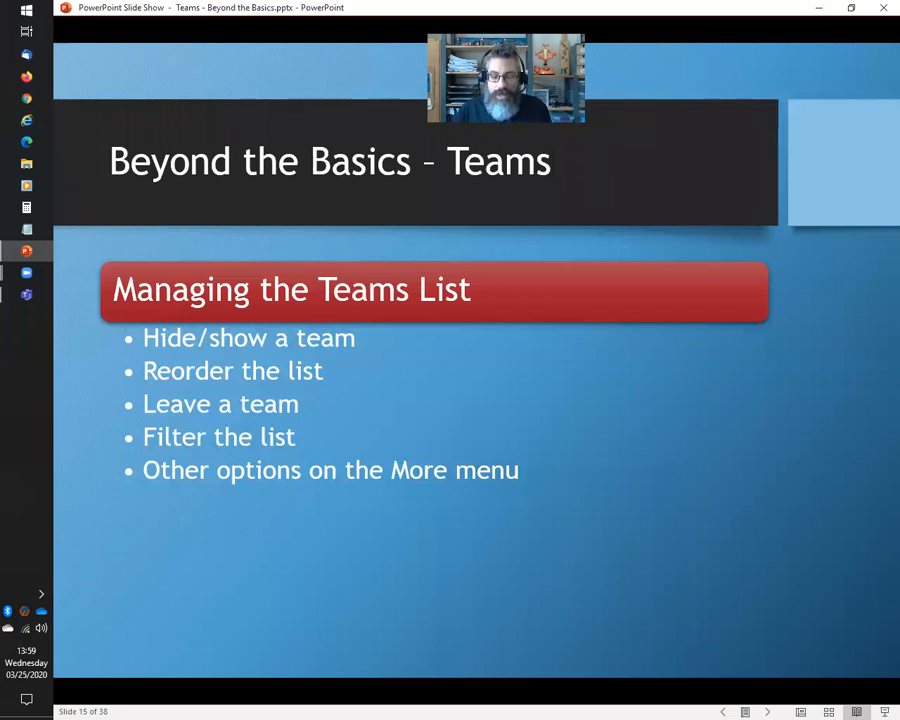
key(Right)
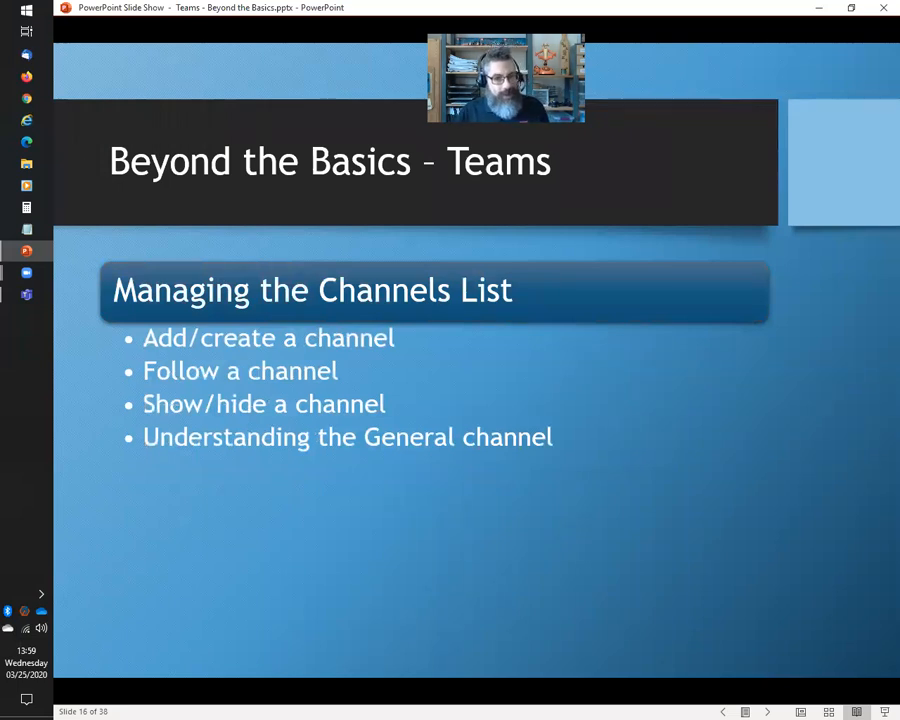
key(alt+Tab)
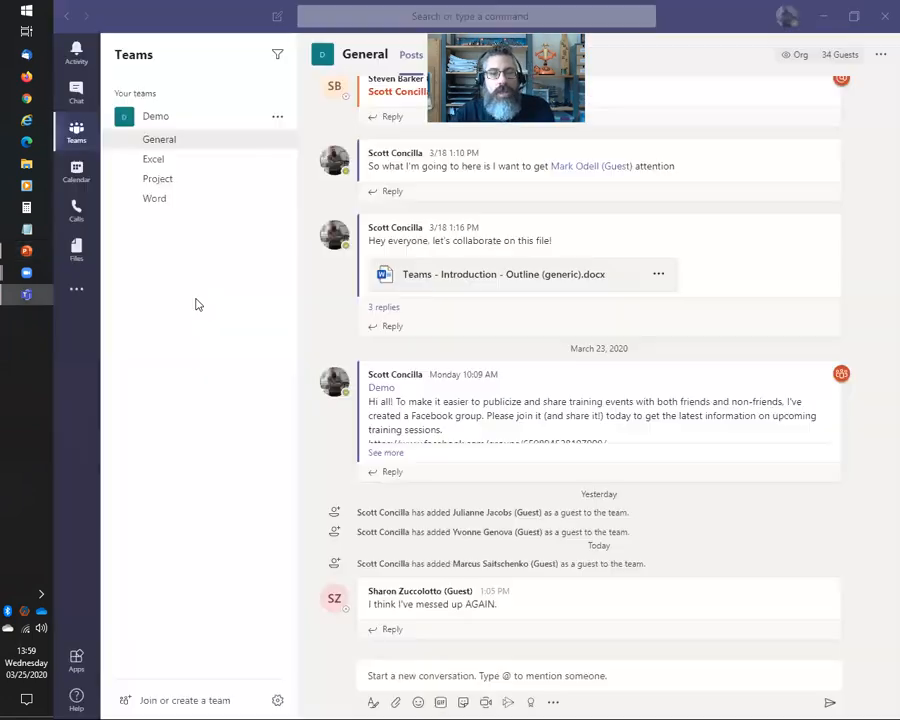
click(279, 121)
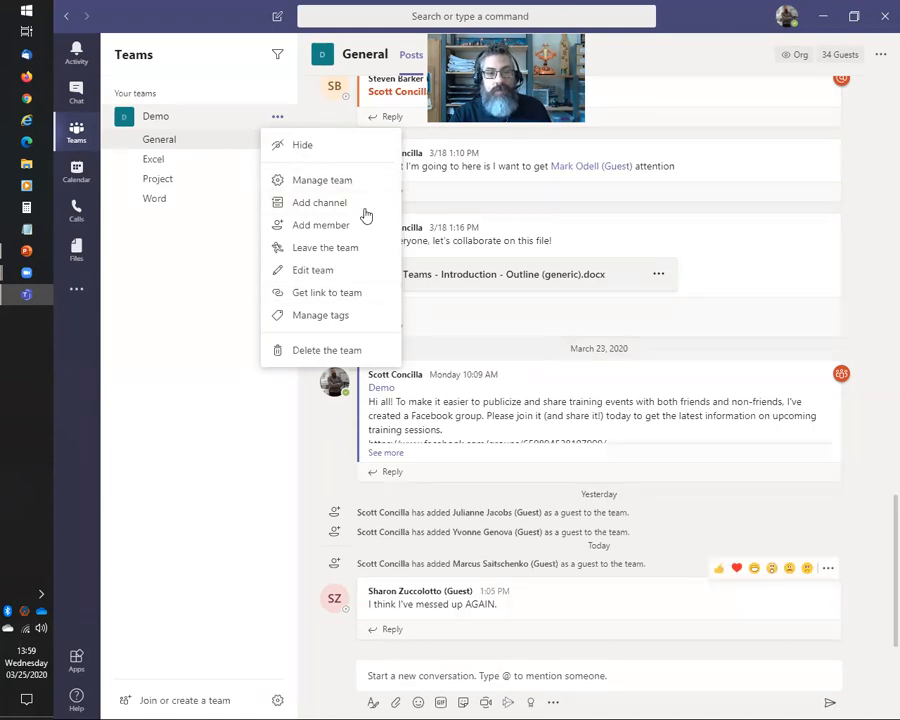
click(277, 118)
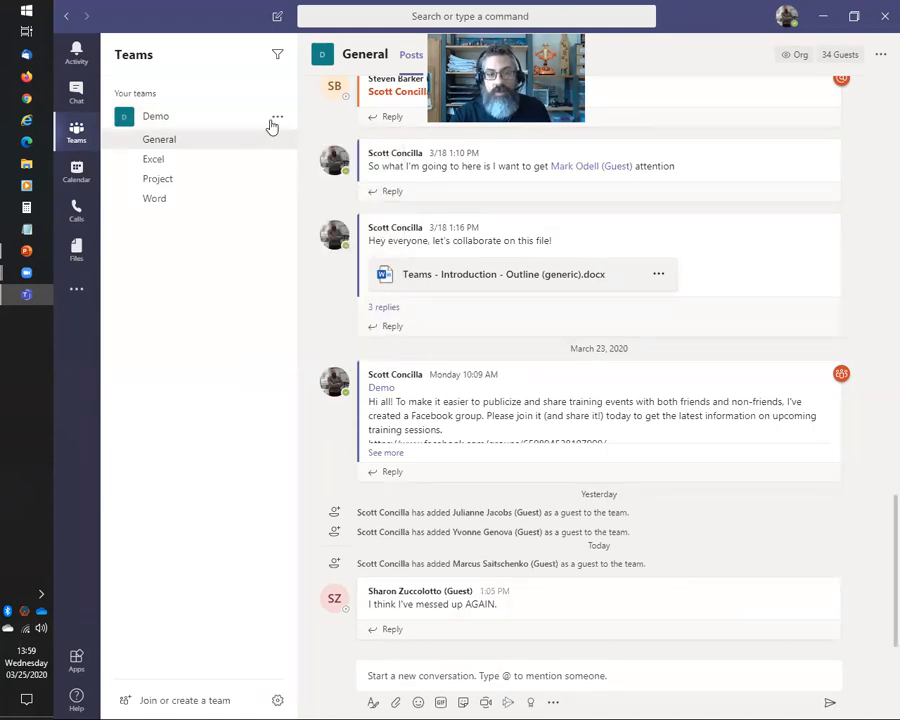
key(alt+Tab)
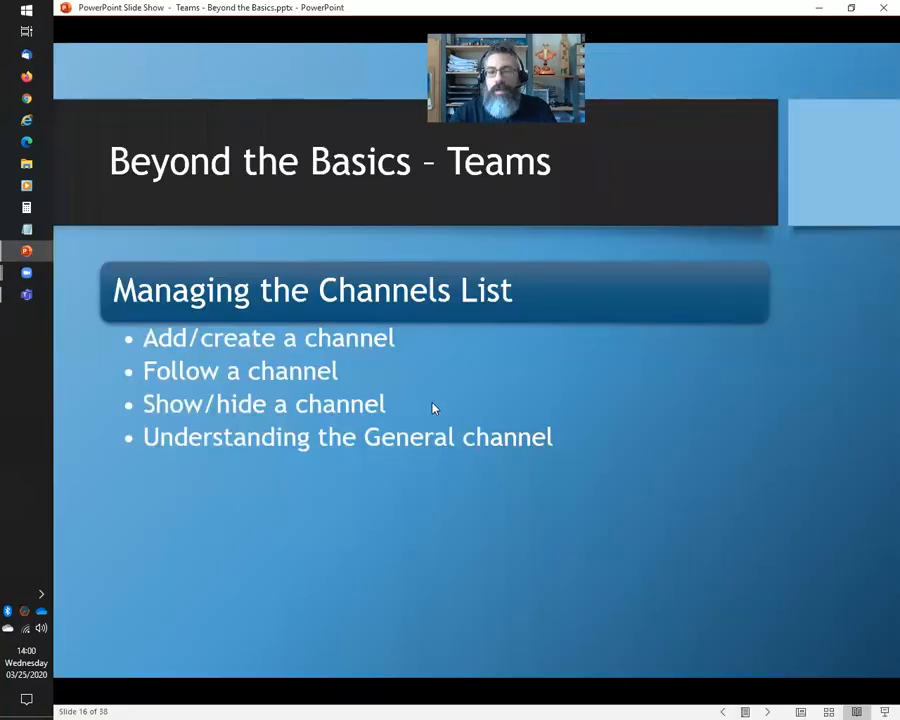
Switch to Teams and review the Excel channel's notification settings for new posts and channel mentions, leaving without saving
key(alt+Tab)
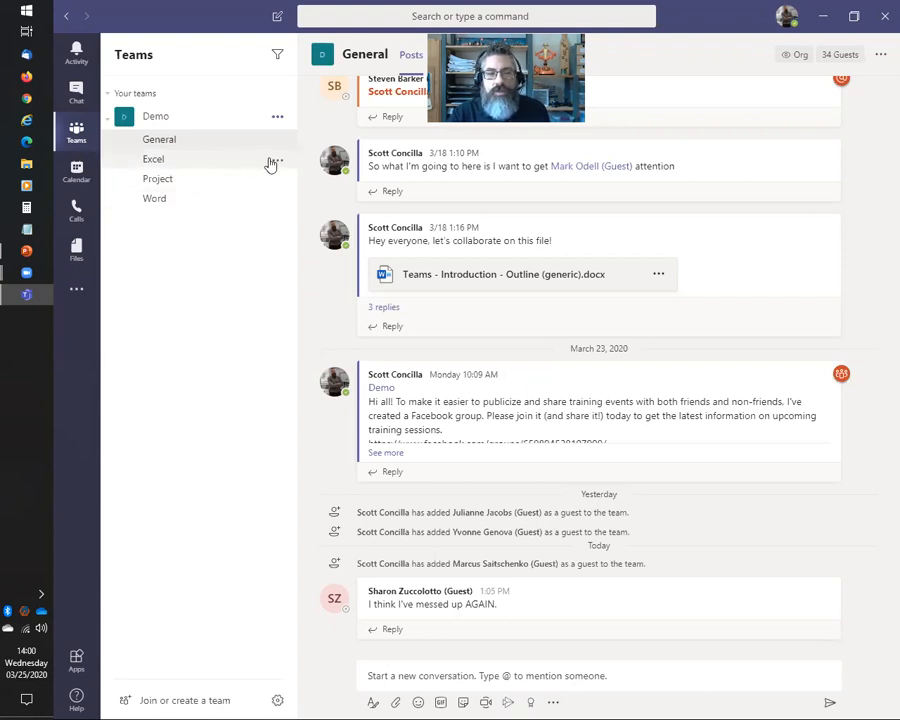
click(278, 163)
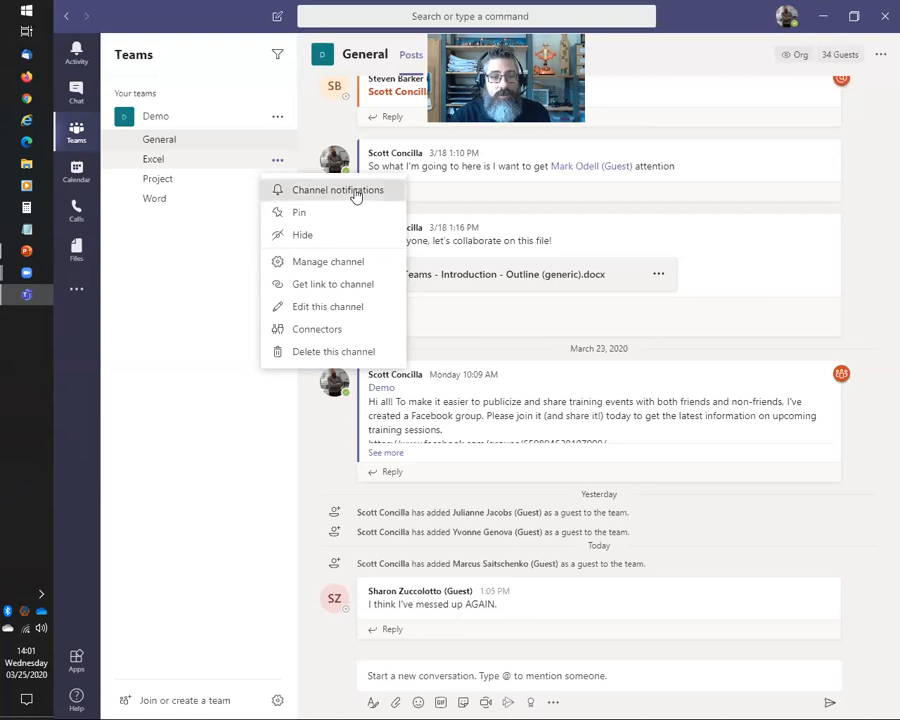
click(355, 194)
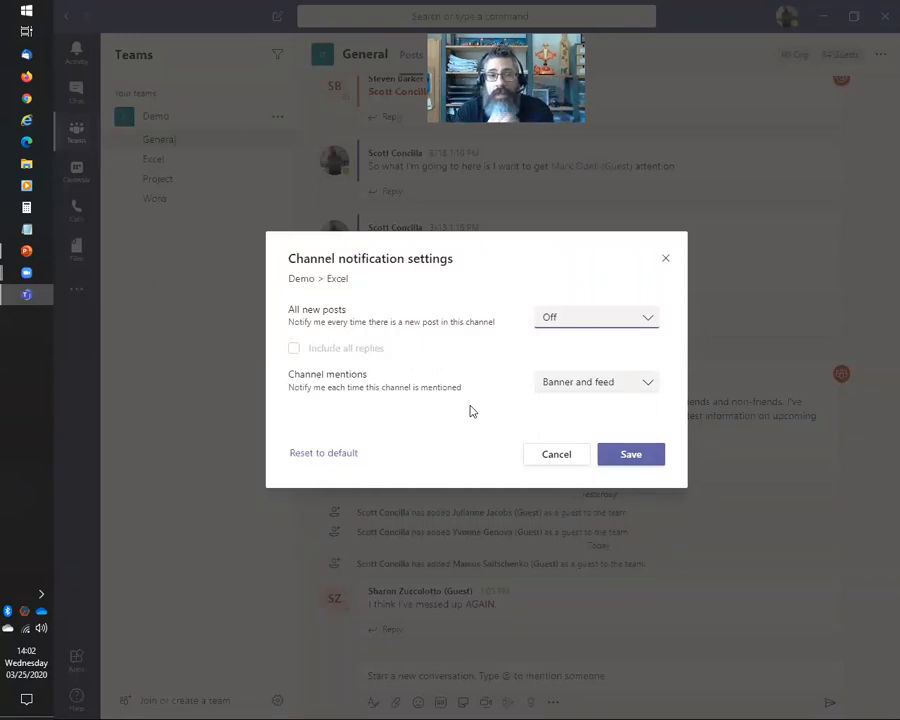
click(552, 458)
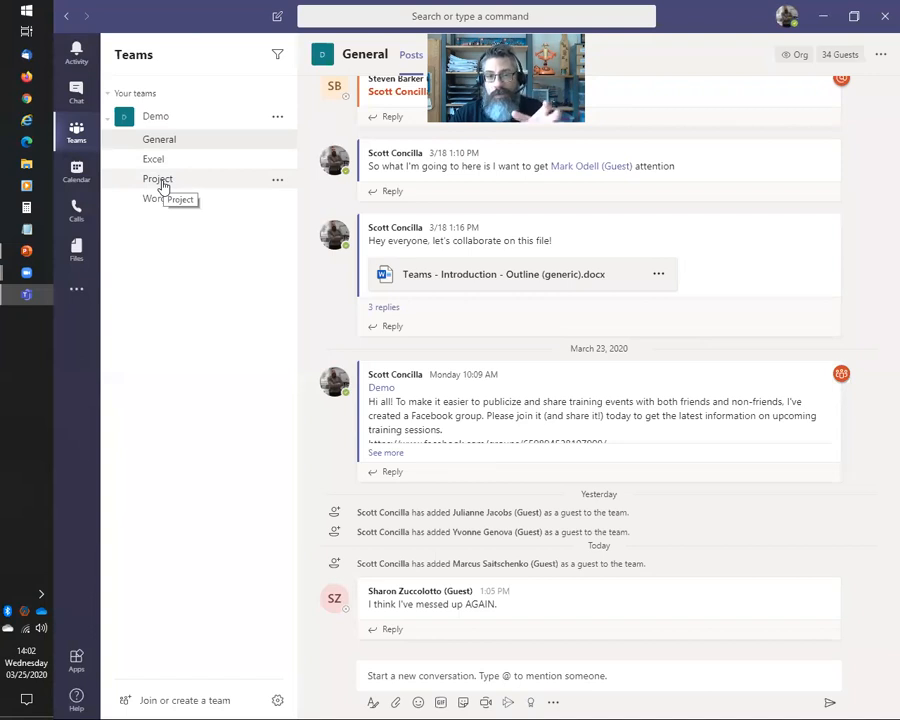
click(277, 164)
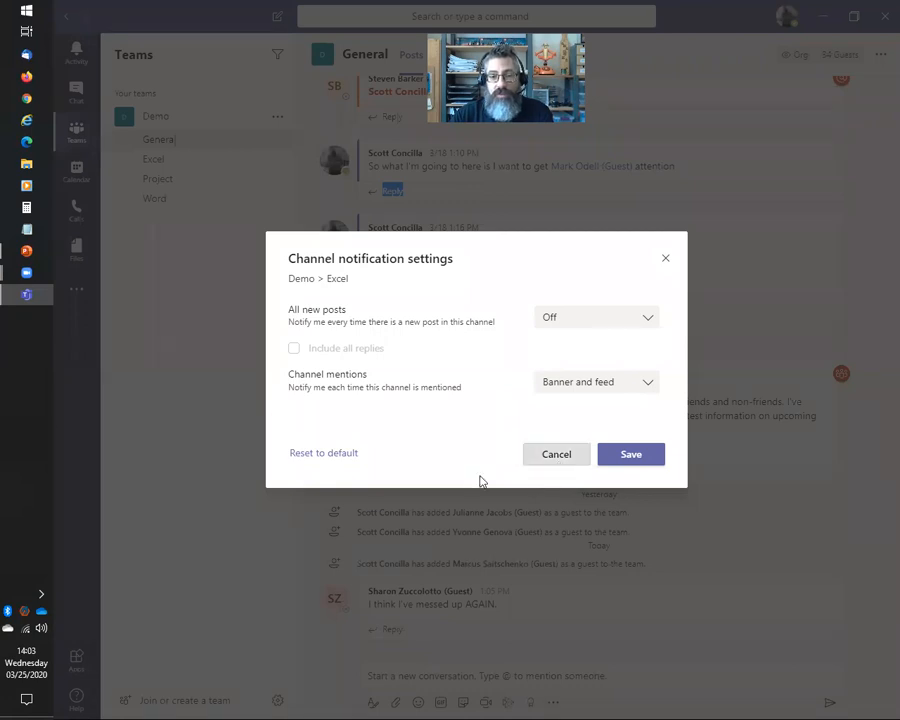
key(Escape)
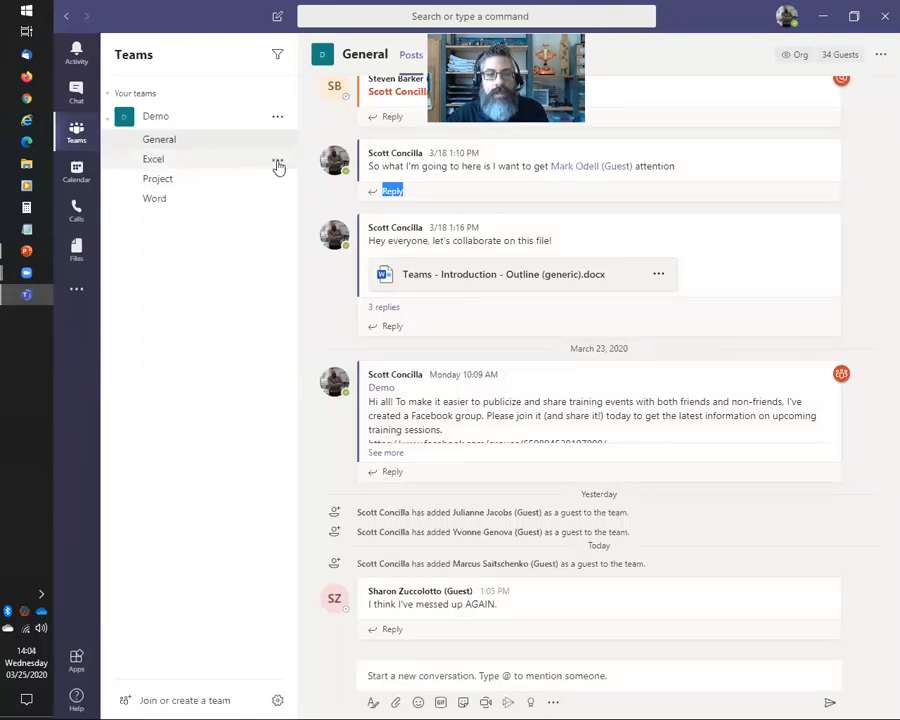
Hide the Excel channel from the Demo team's channel list
click(278, 163)
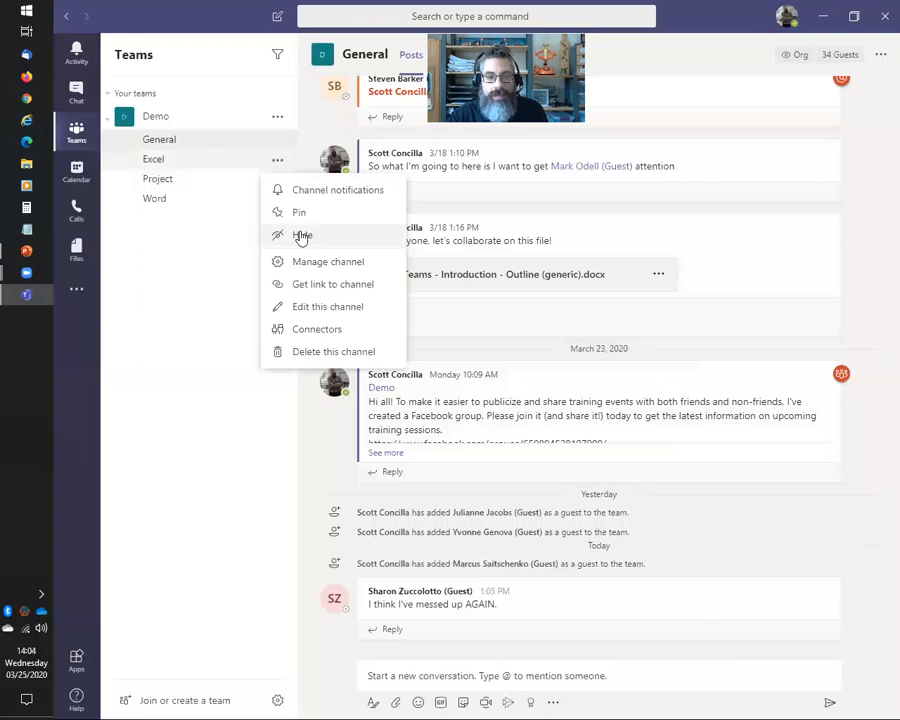
click(237, 232)
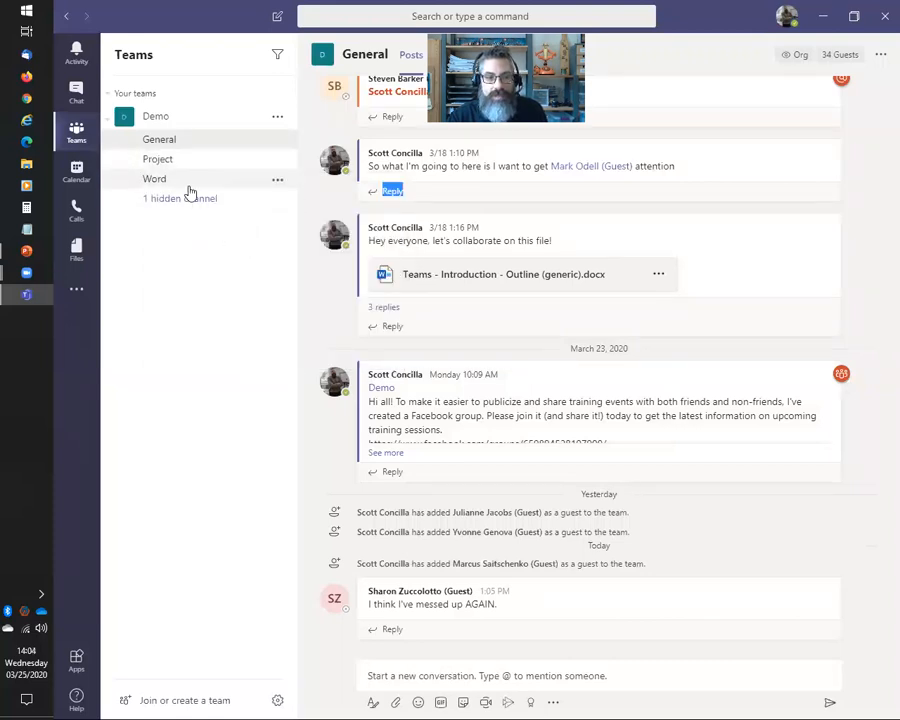
Hide the Project channel from the Demo team's channel list
click(280, 161)
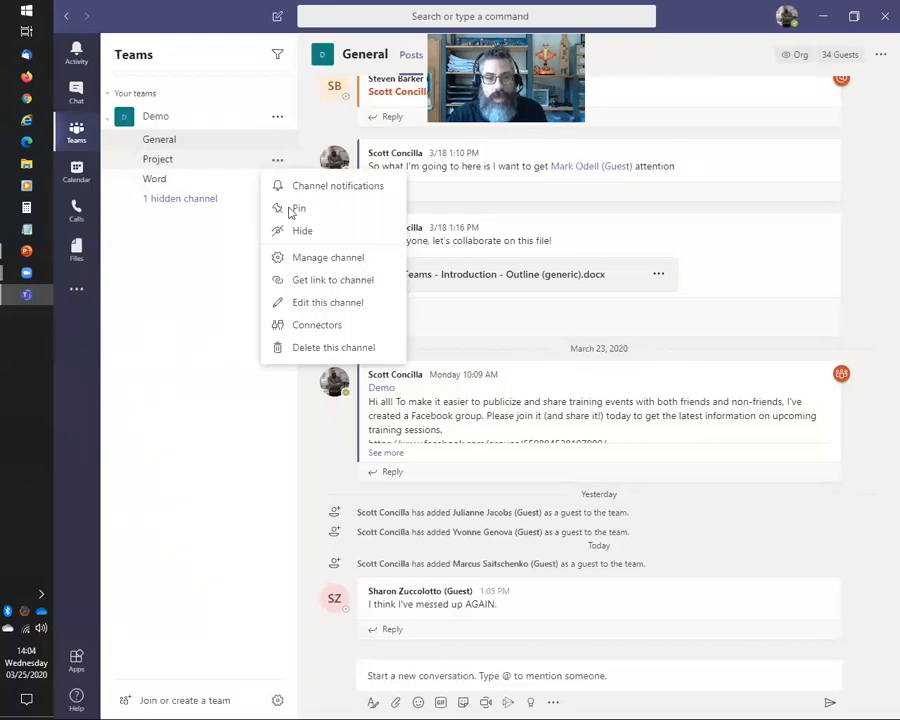
click(184, 277)
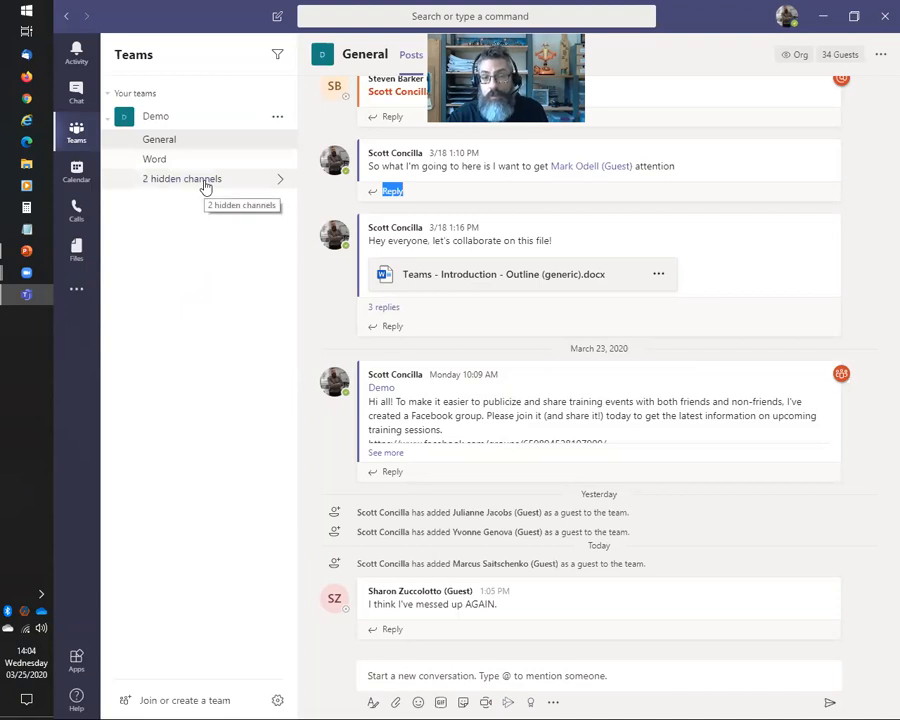
Show the hidden Excel and Project channels in the Demo team's channel list again
click(254, 180)
mouse_move(338, 205)
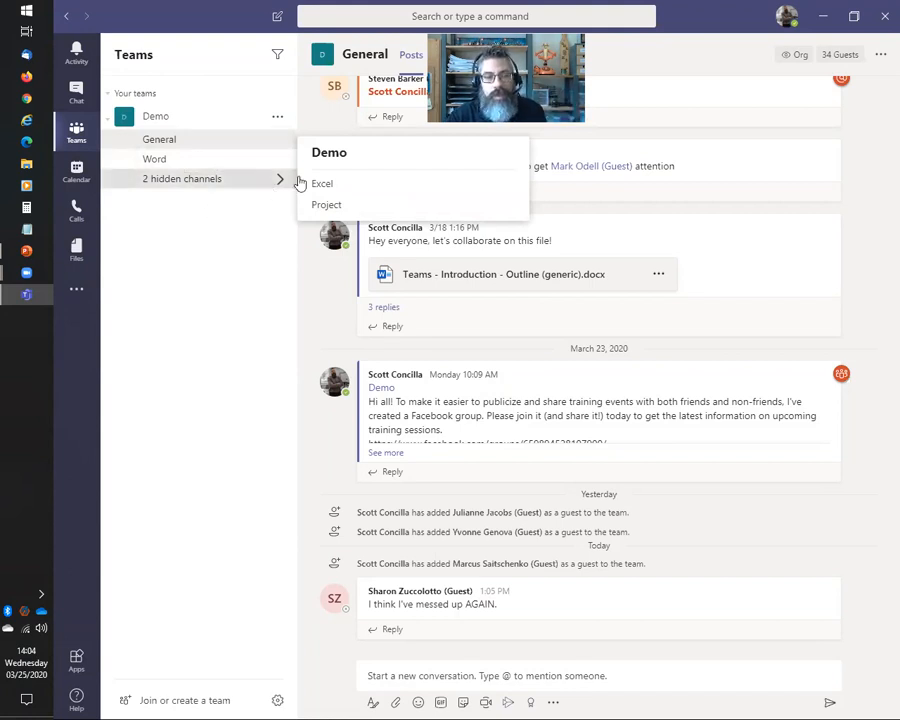
mouse_move(357, 184)
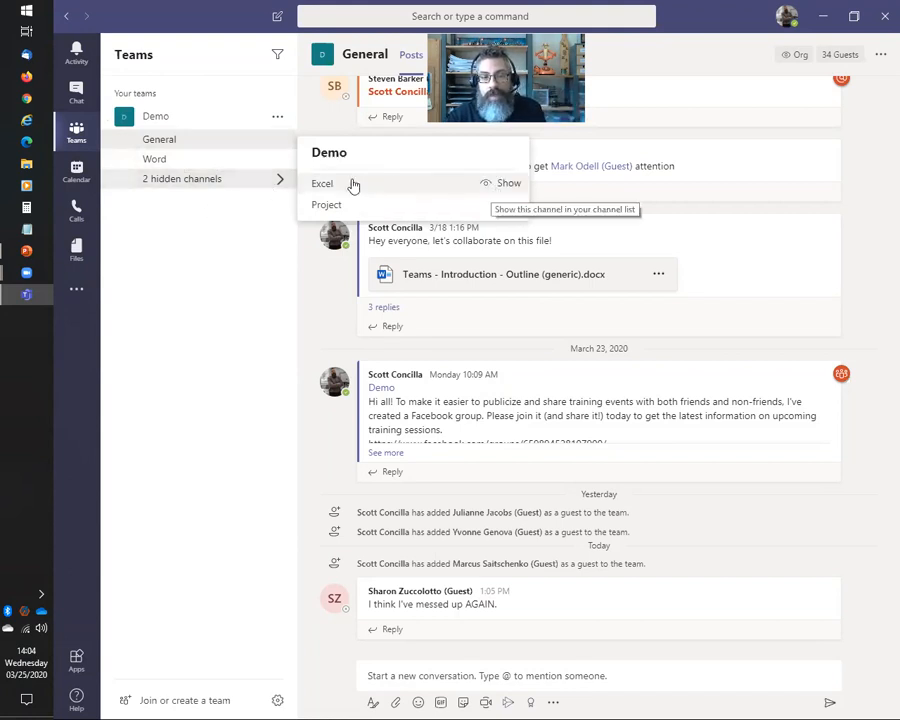
click(500, 186)
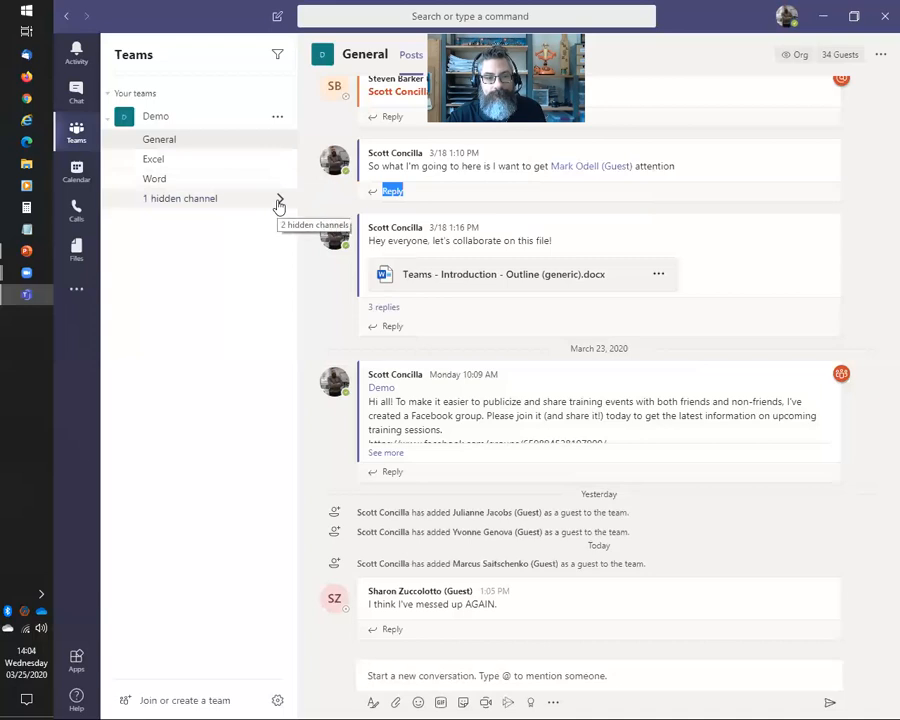
click(280, 203)
click(512, 215)
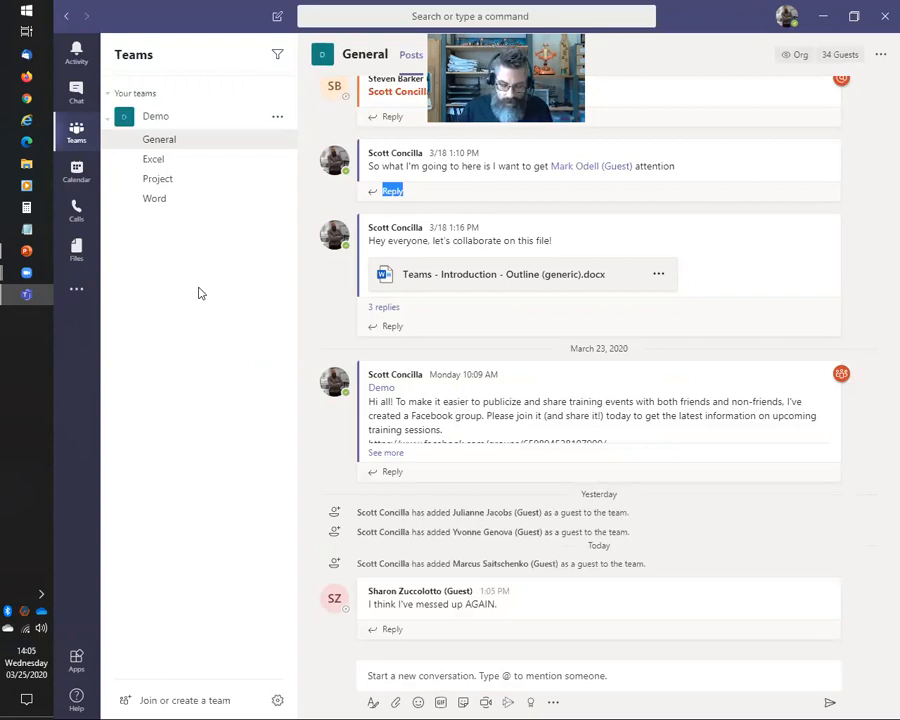
Look over the Excel channel's available options in the Demo team without choosing any
click(284, 144)
click(284, 148)
click(278, 164)
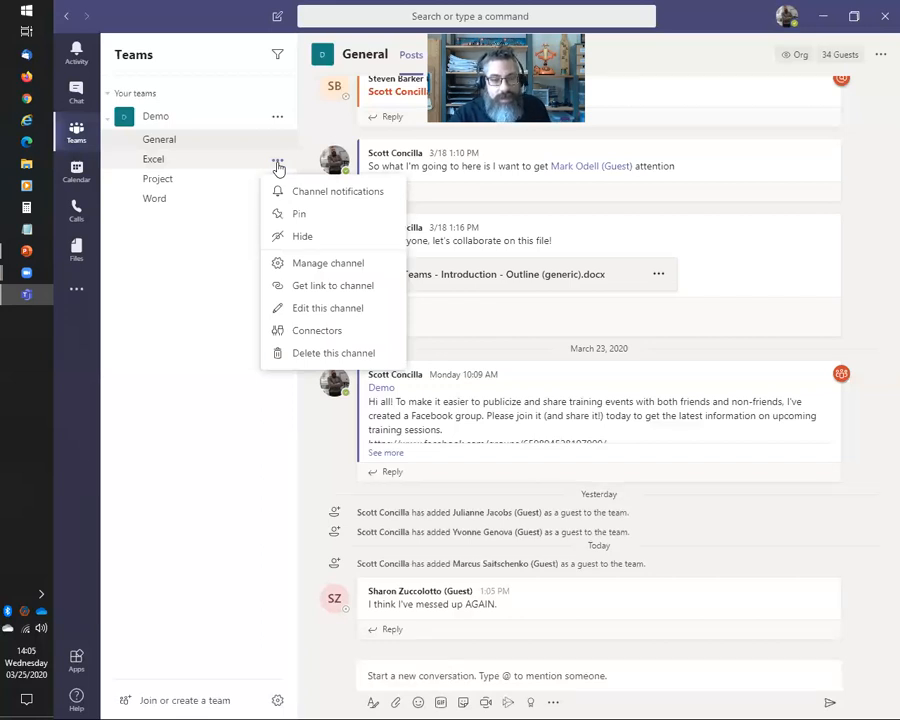
click(183, 247)
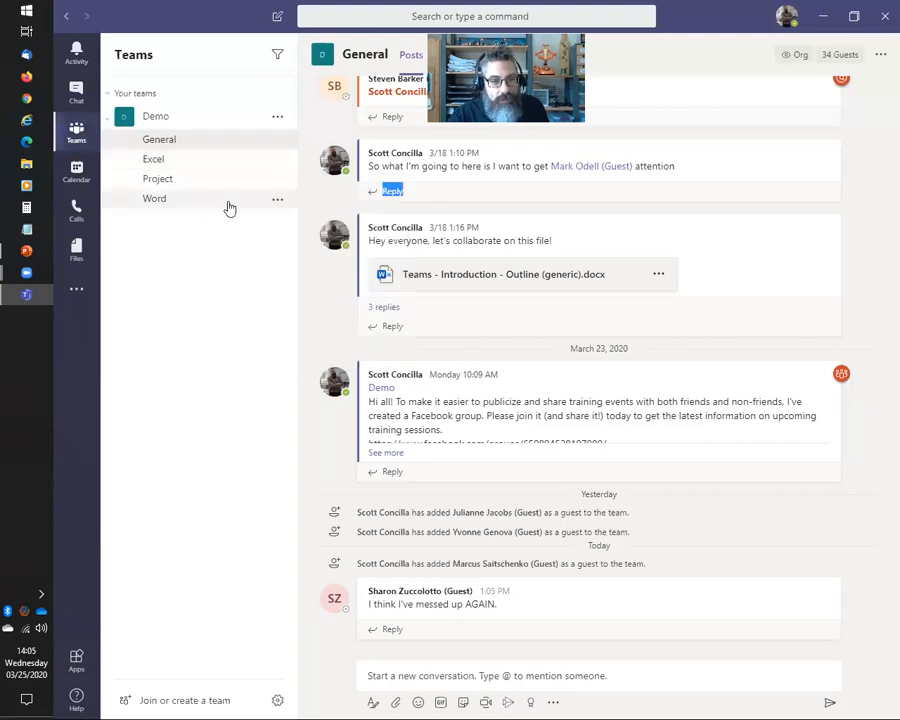
Pin the Demo team's Word channel and unpin it again
click(278, 205)
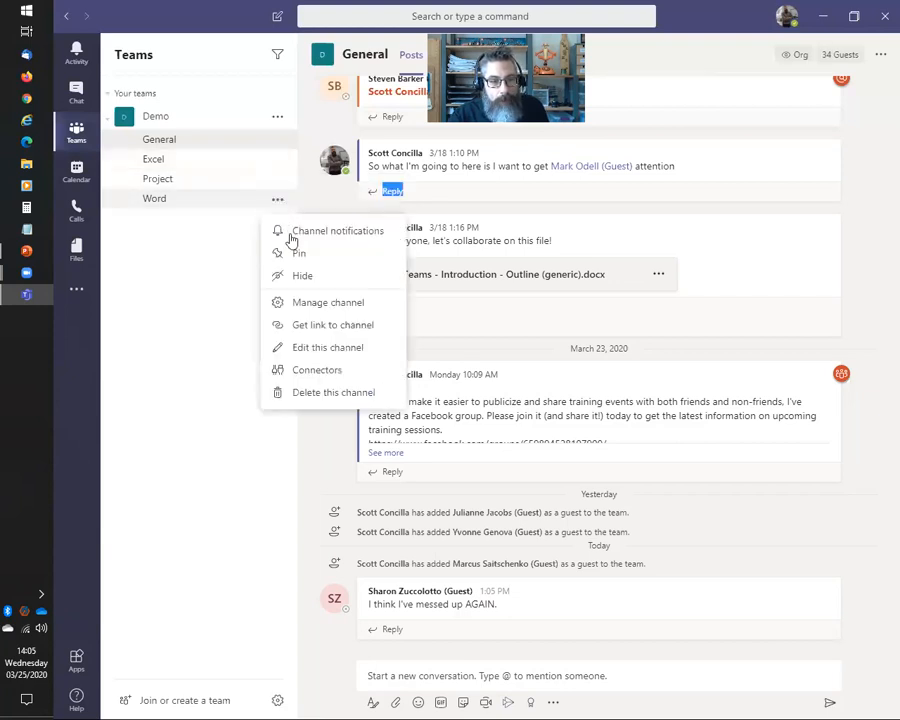
click(196, 294)
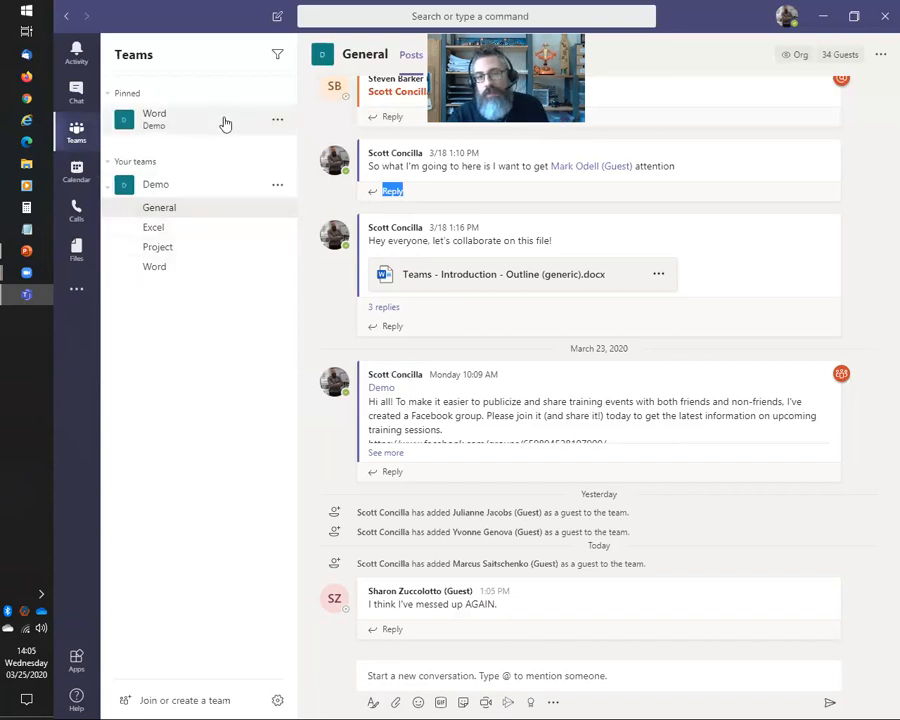
click(277, 121)
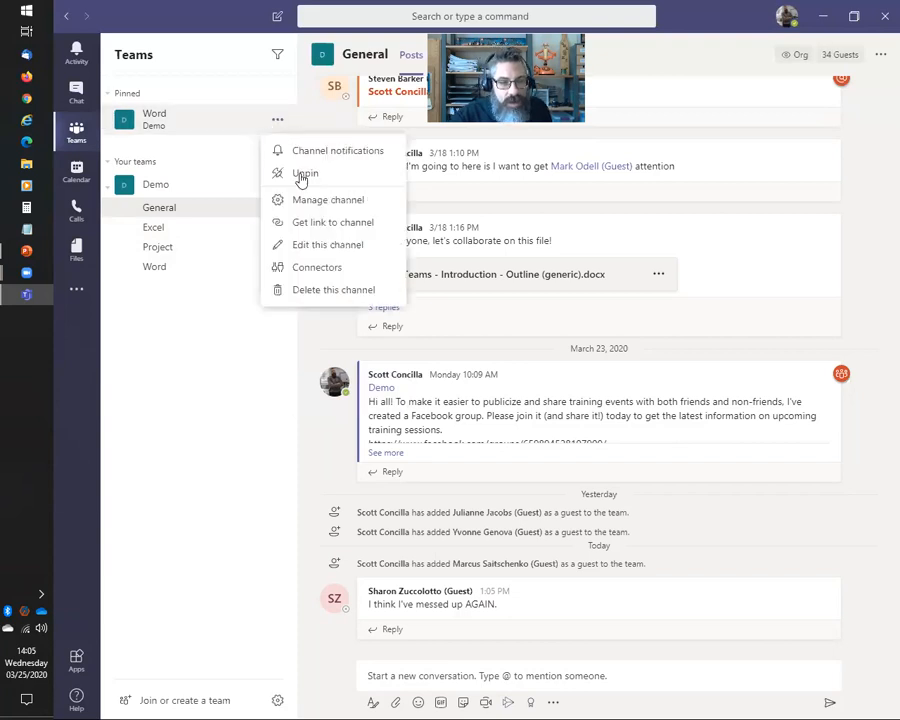
key(Return)
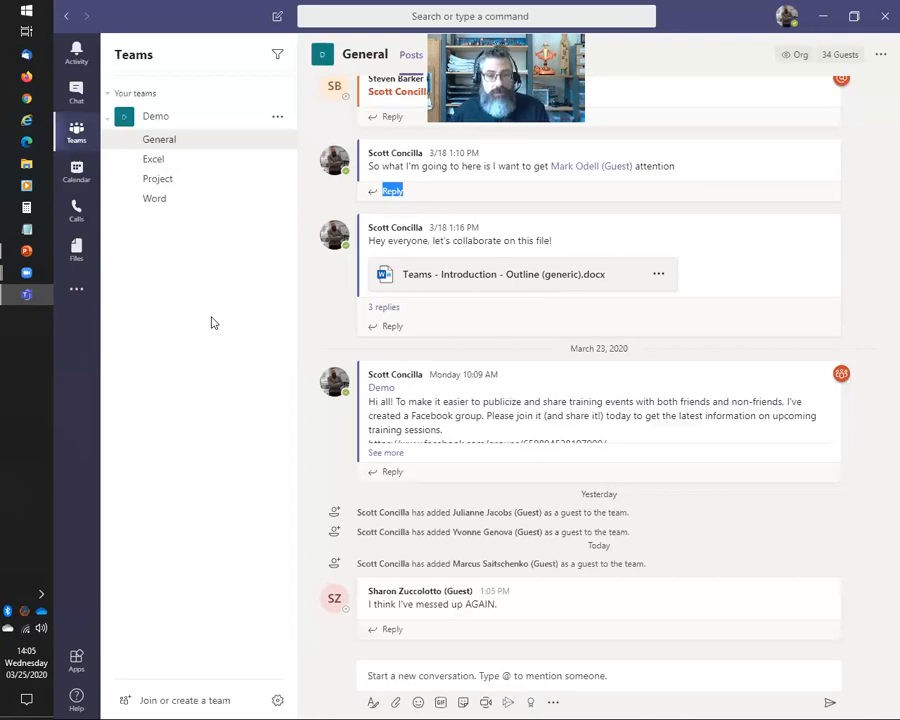
Switch to PowerPoint, advance the show to the Managing Posts slide, and return to the General channel in Teams
key(alt+Tab)
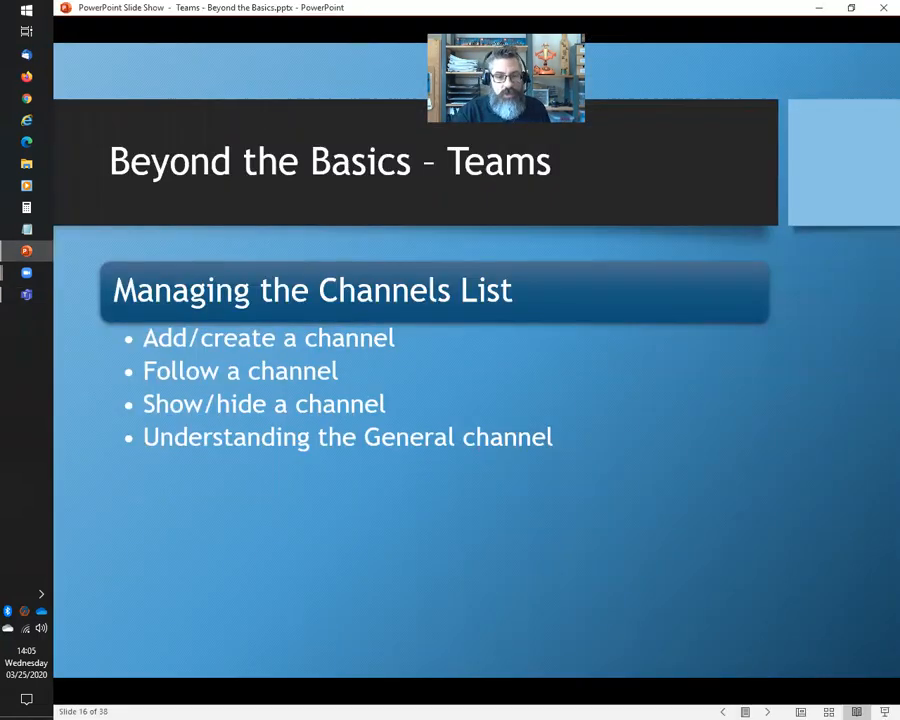
key(Right)
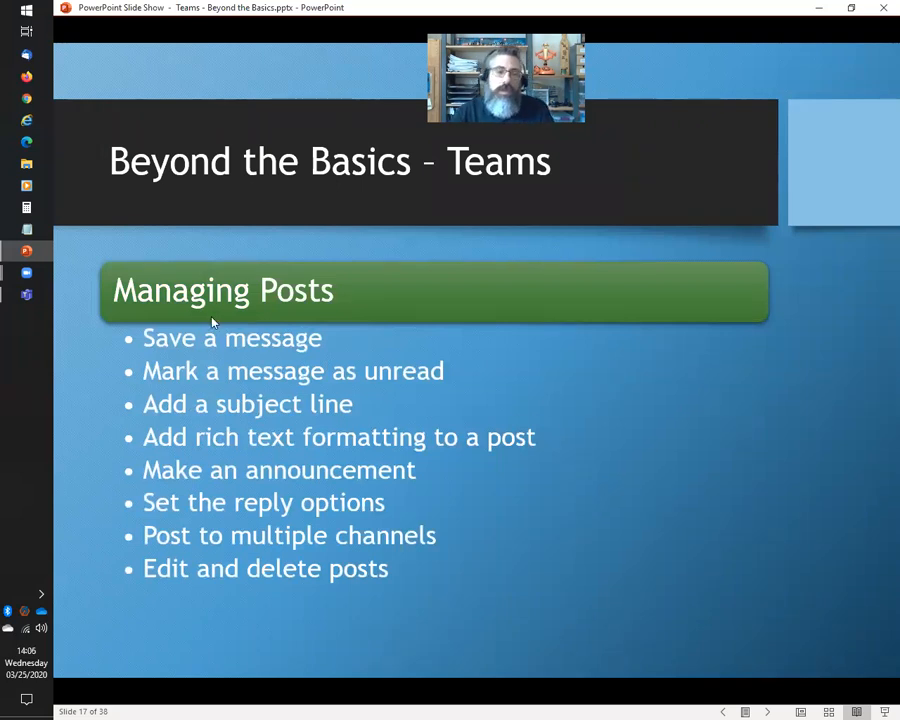
key(alt+Tab)
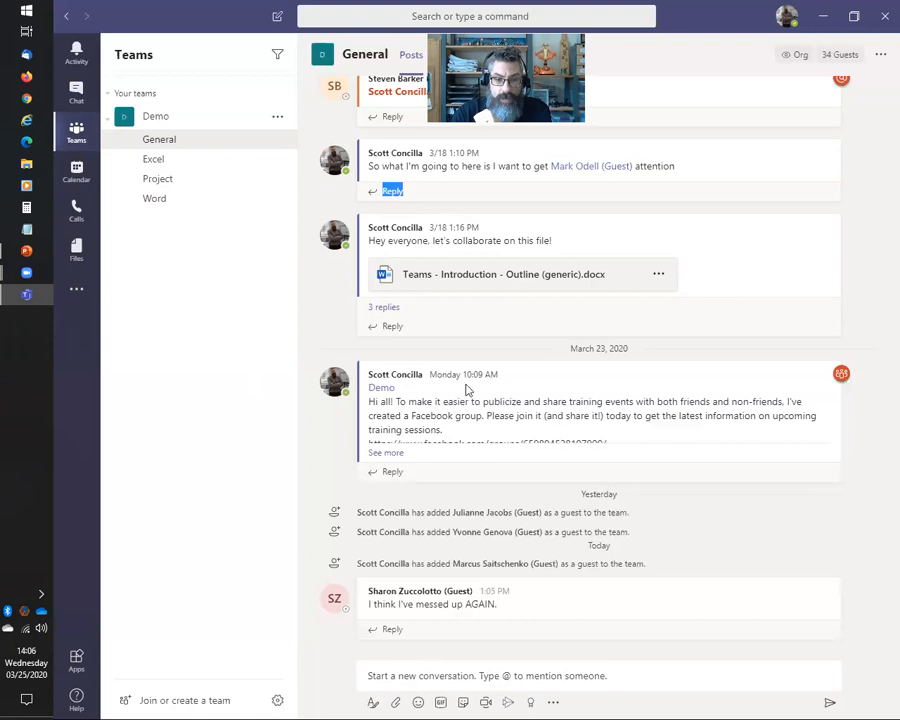
click(373, 703)
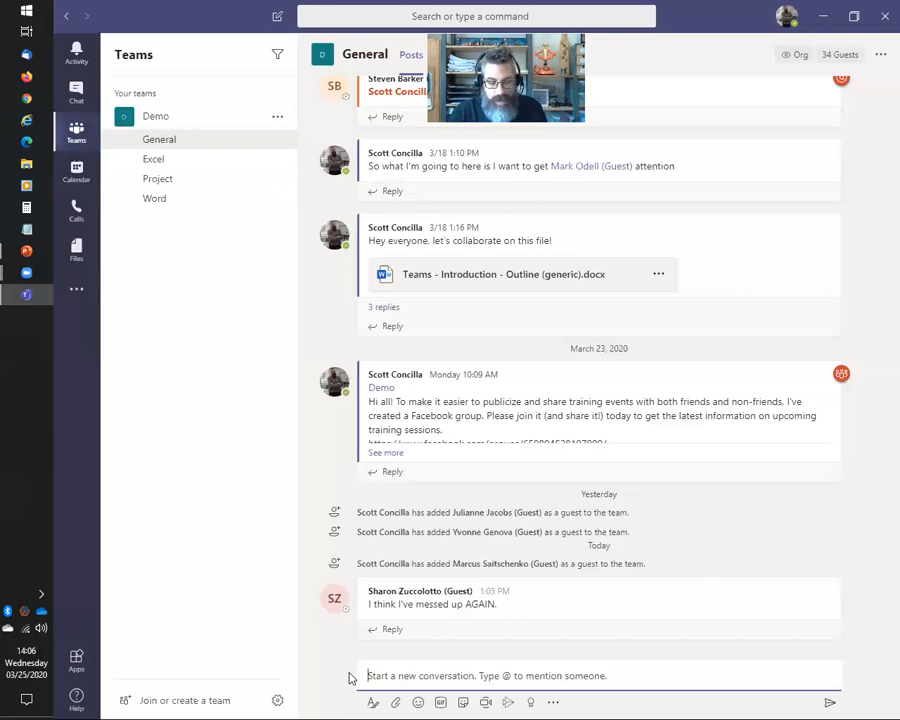
key(alt+Tab)
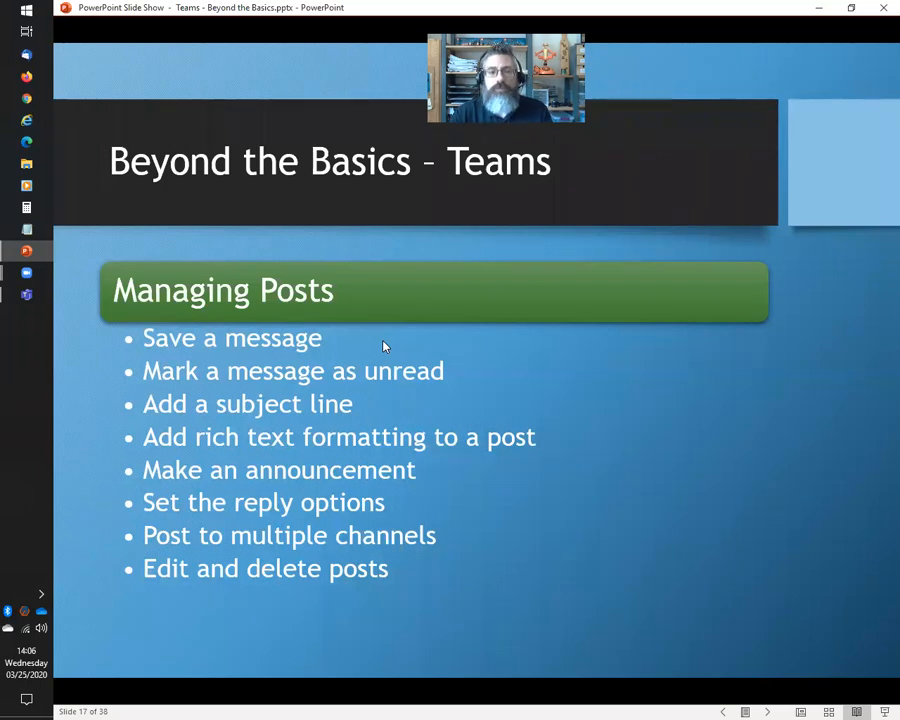
key(alt+Tab)
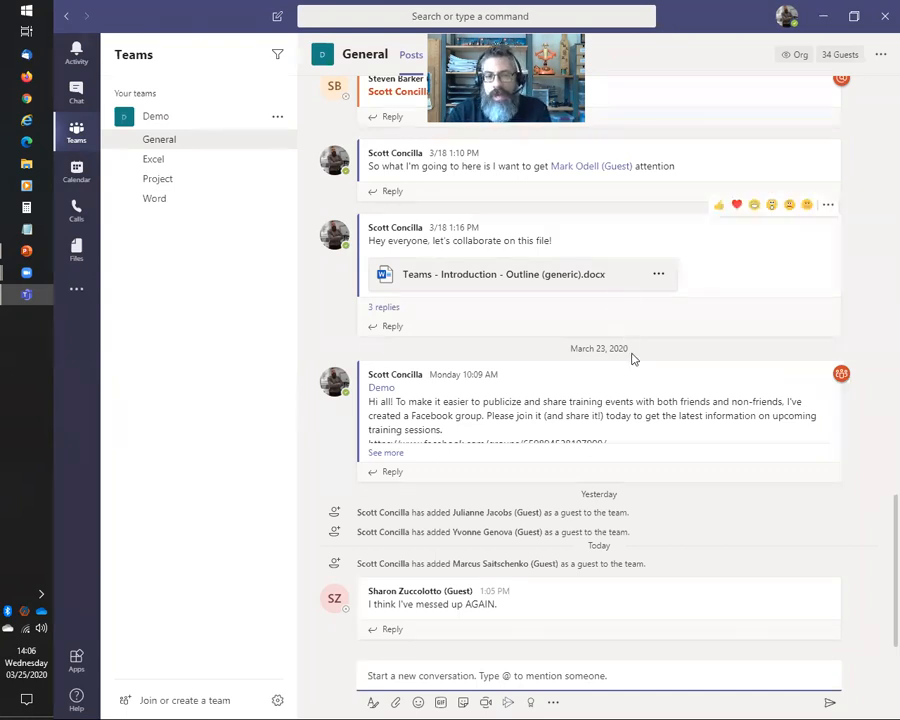
Save the General channel message that shares the file Teams - Introduction - Outline (generic).docx
scroll(630, 355, up, 3)
scroll(631, 358, up, 2)
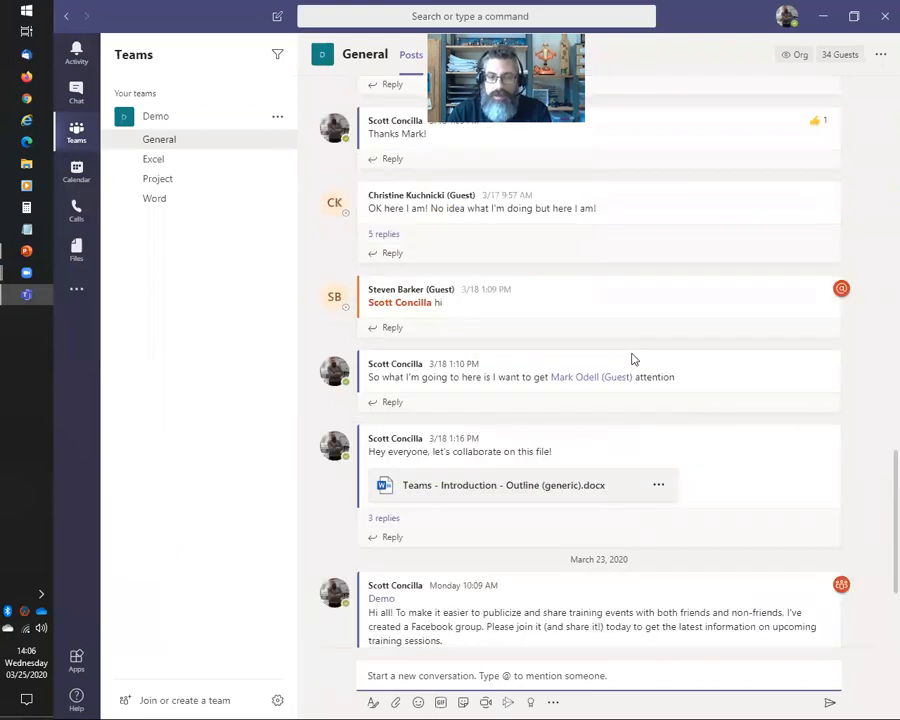
scroll(631, 358, down, 5)
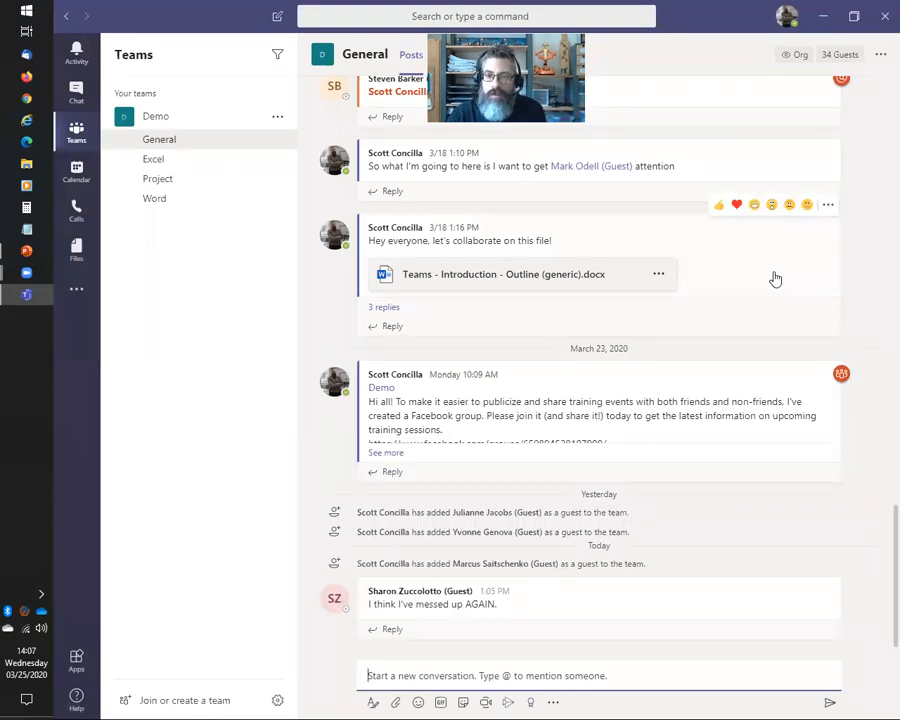
click(828, 206)
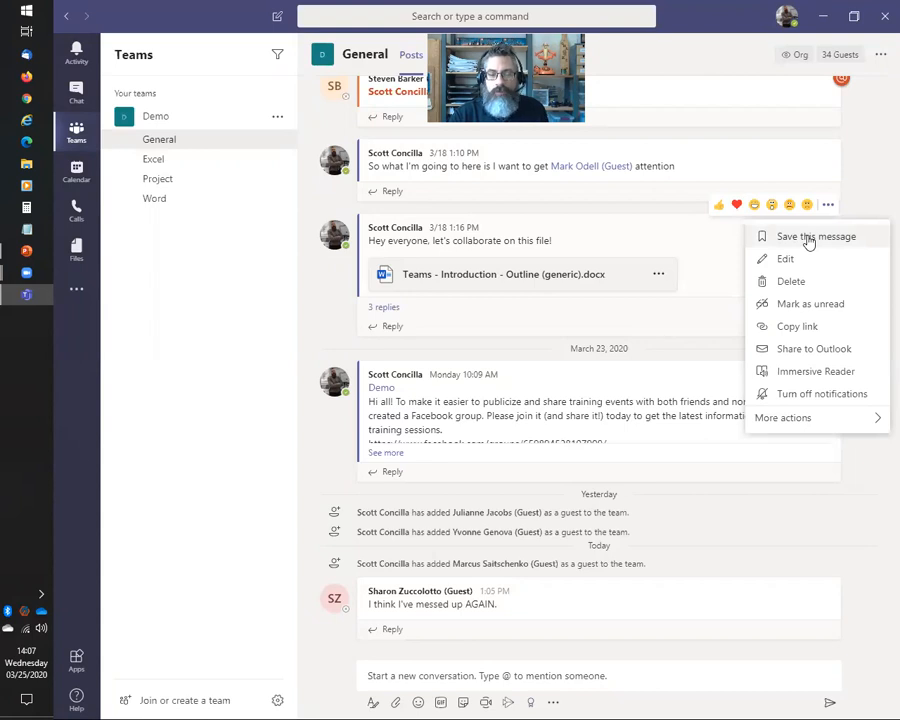
click(810, 239)
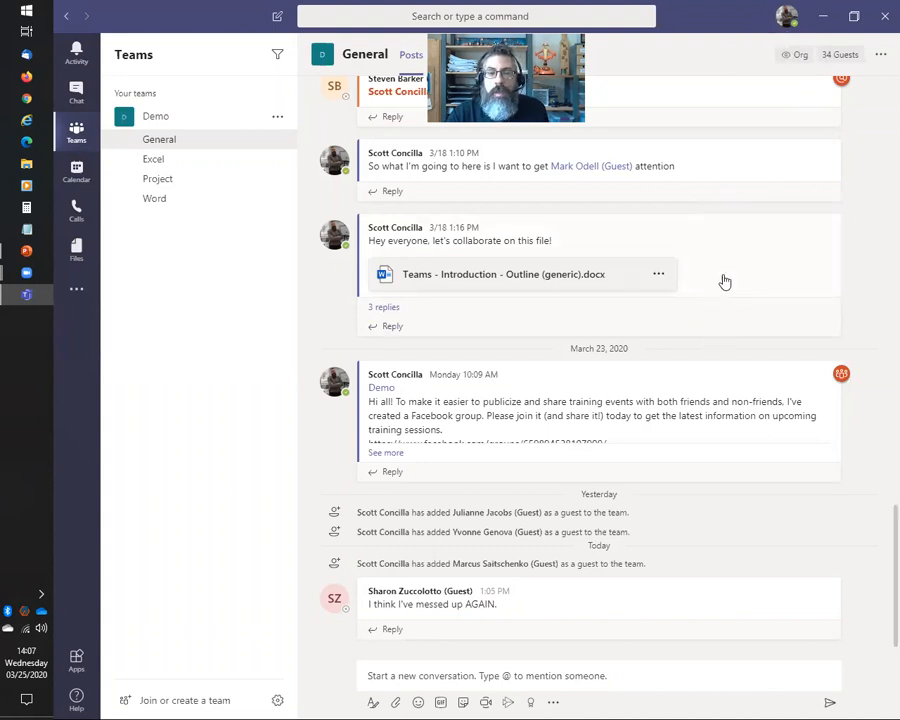
mouse_move(727, 279)
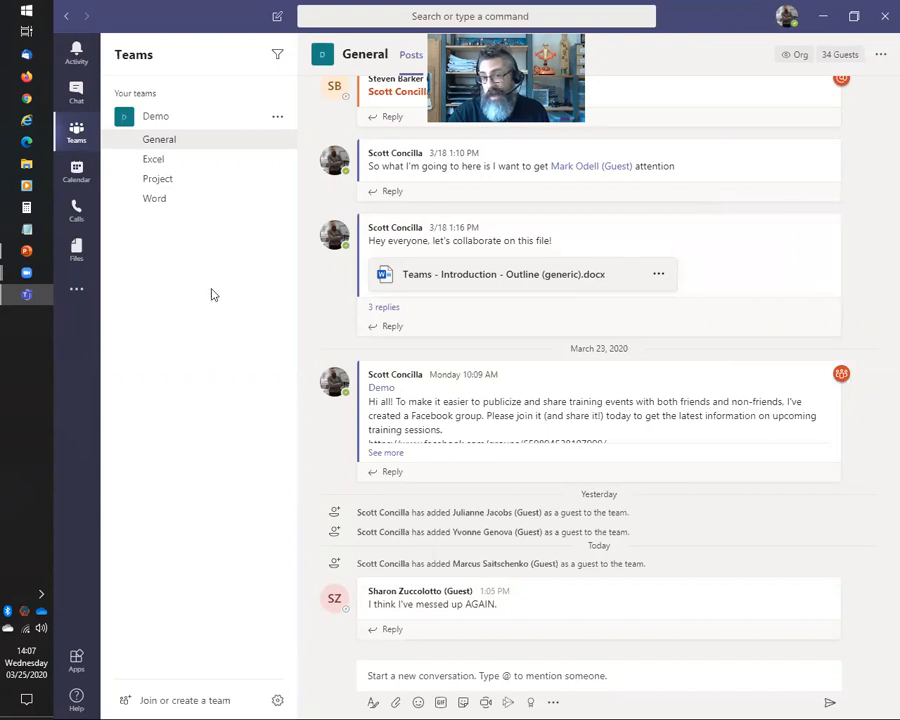
View the list of saved messages and return to the Demo team's General channel
click(787, 20)
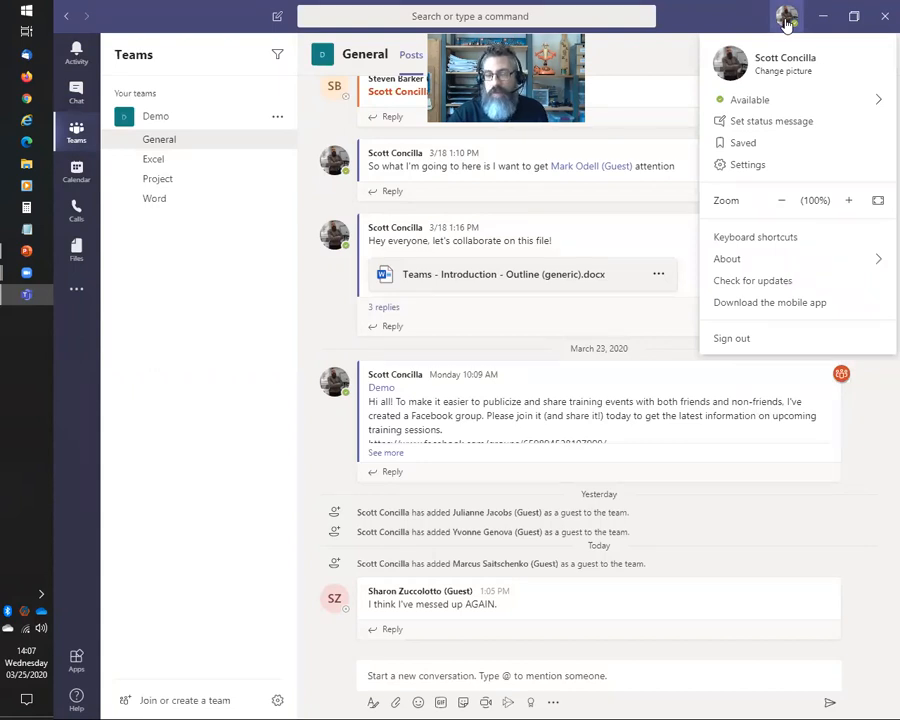
click(745, 144)
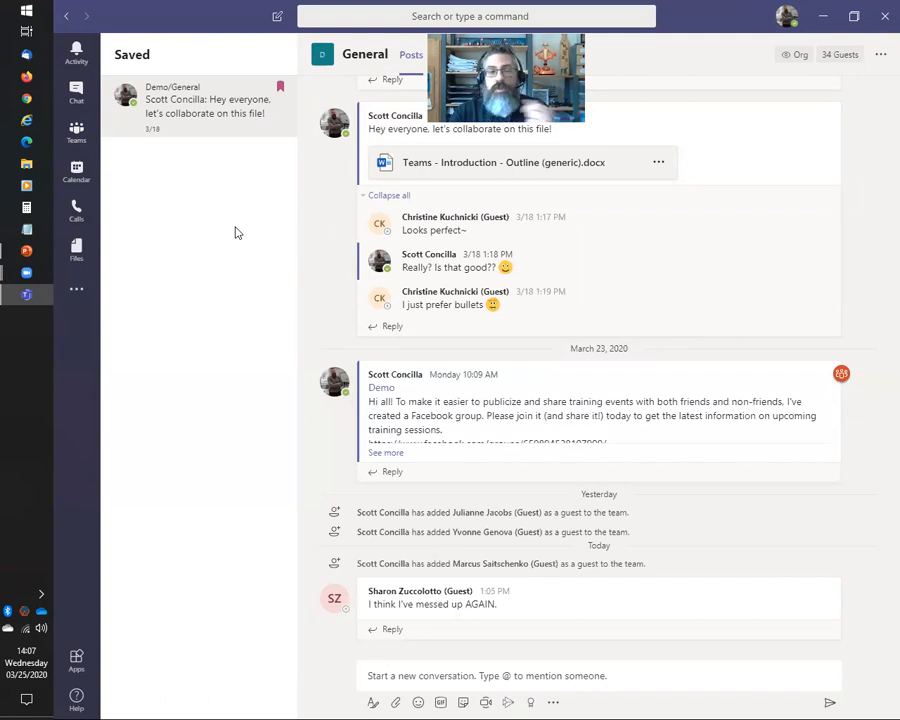
click(77, 138)
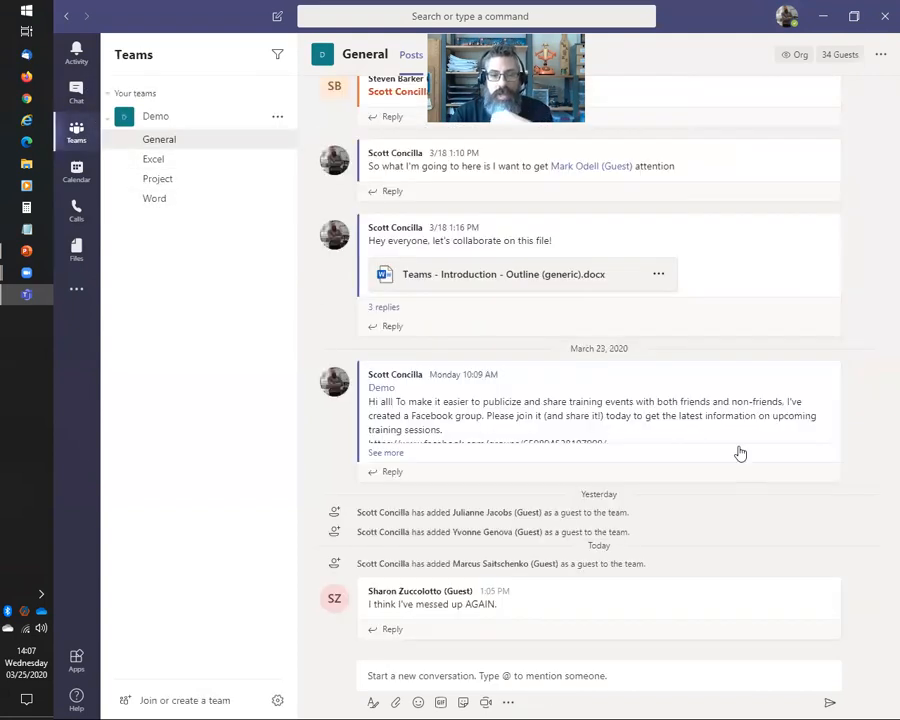
Save the guest's "I'm also here." message from the one-to-one chat listed below Wednesday Demo
scroll(775, 319, up, 3)
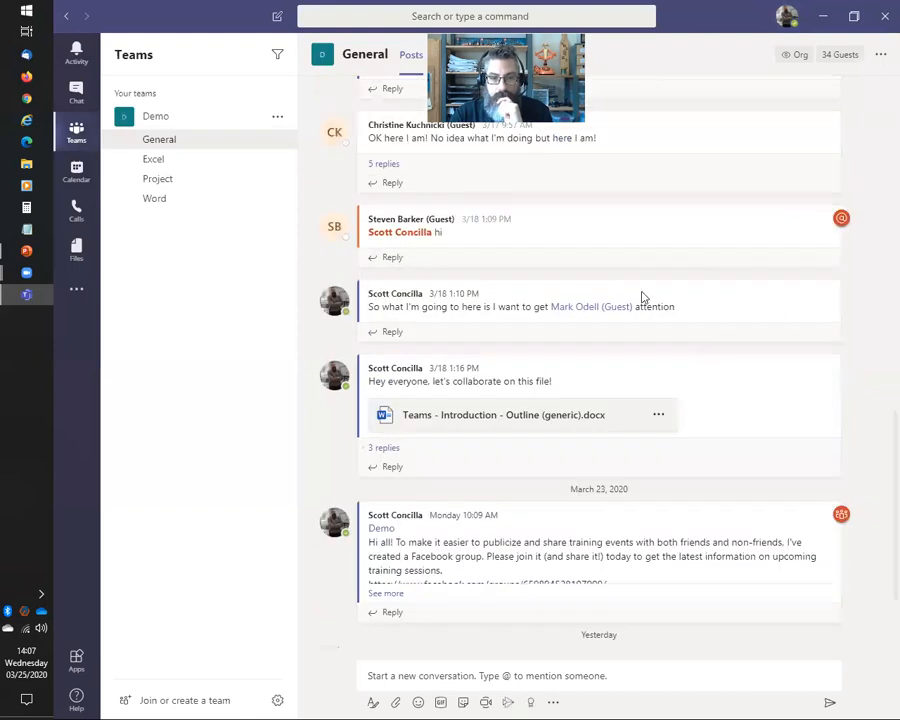
click(80, 92)
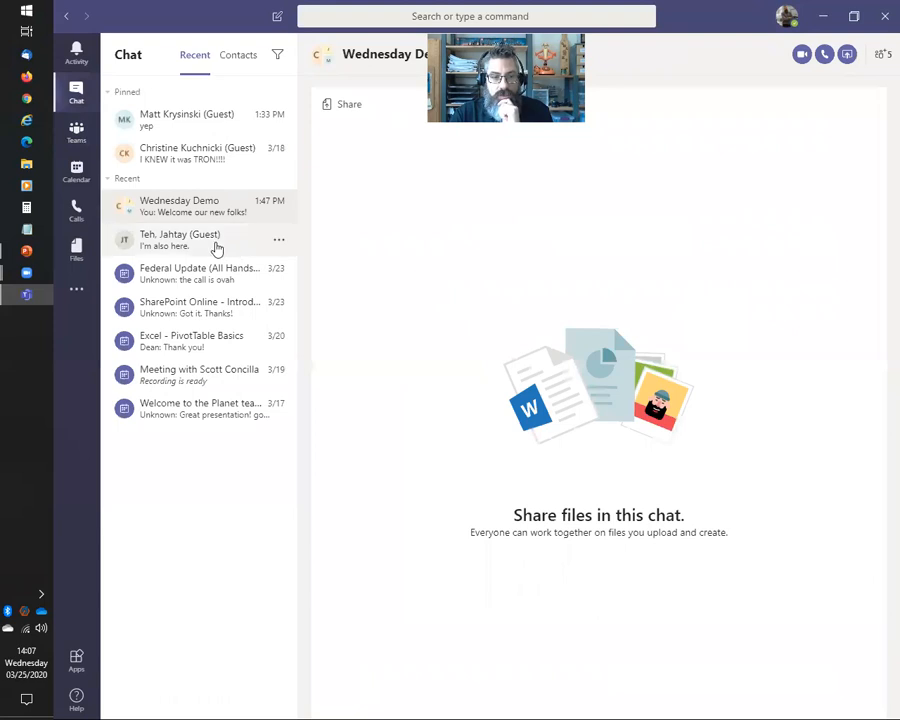
click(216, 248)
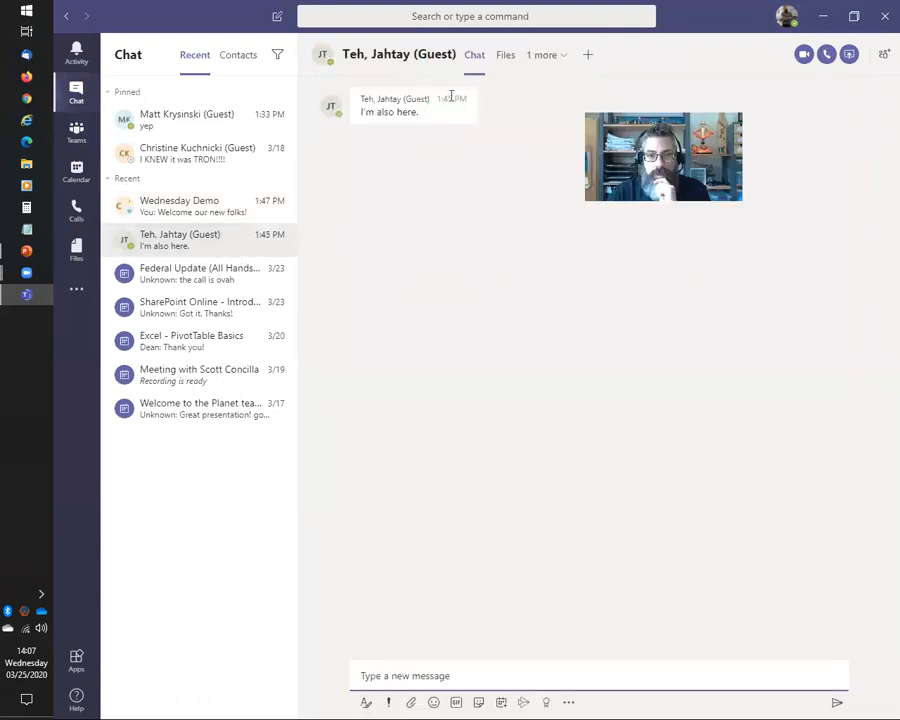
click(464, 80)
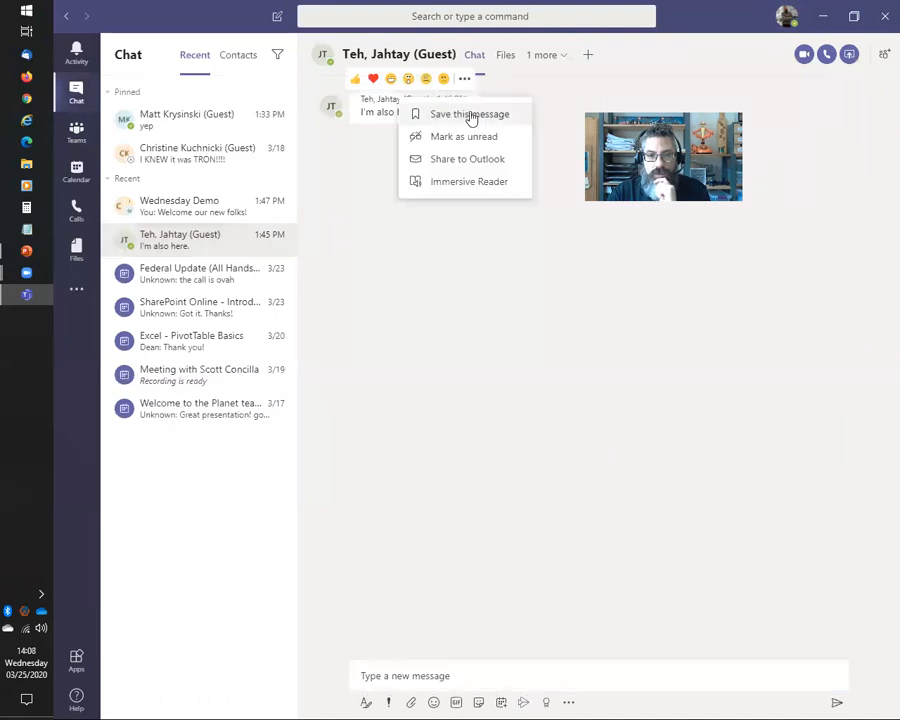
click(470, 115)
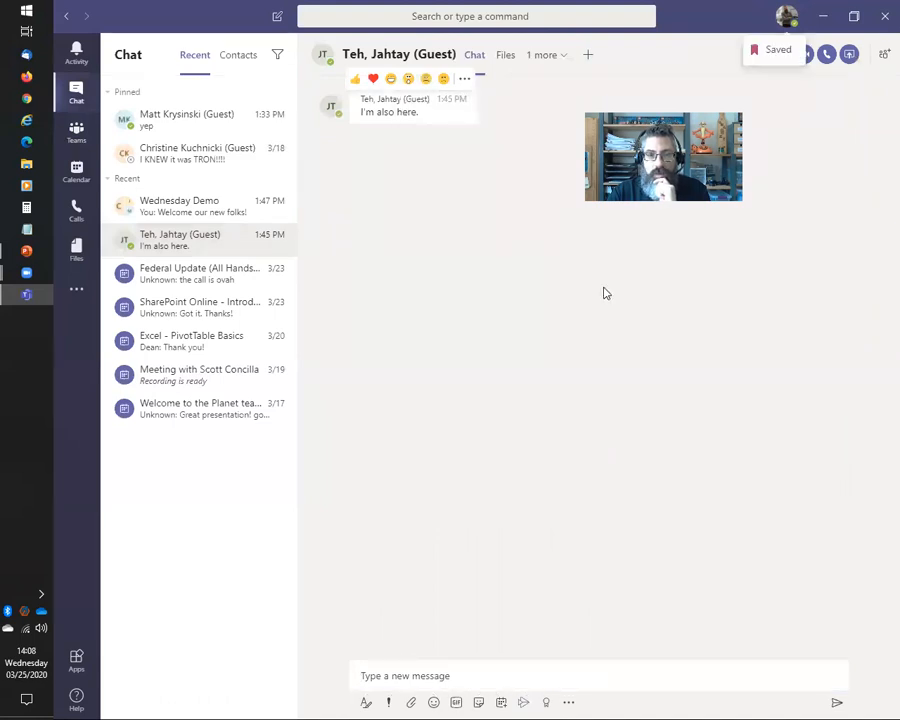
Review the saved messages list and open the saved file-collaboration post from Demo/General
click(786, 18)
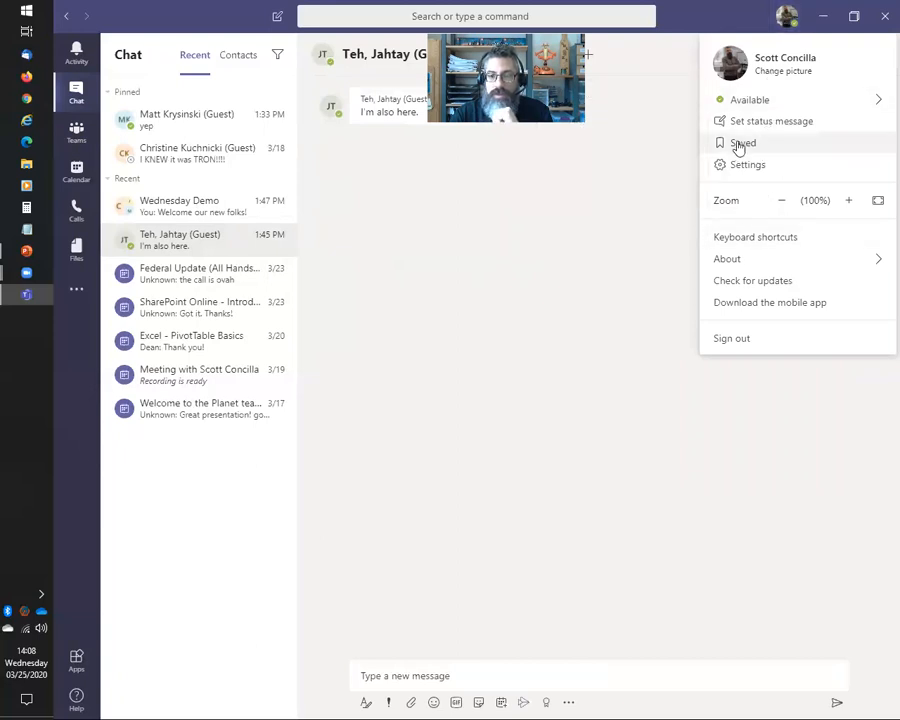
click(434, 293)
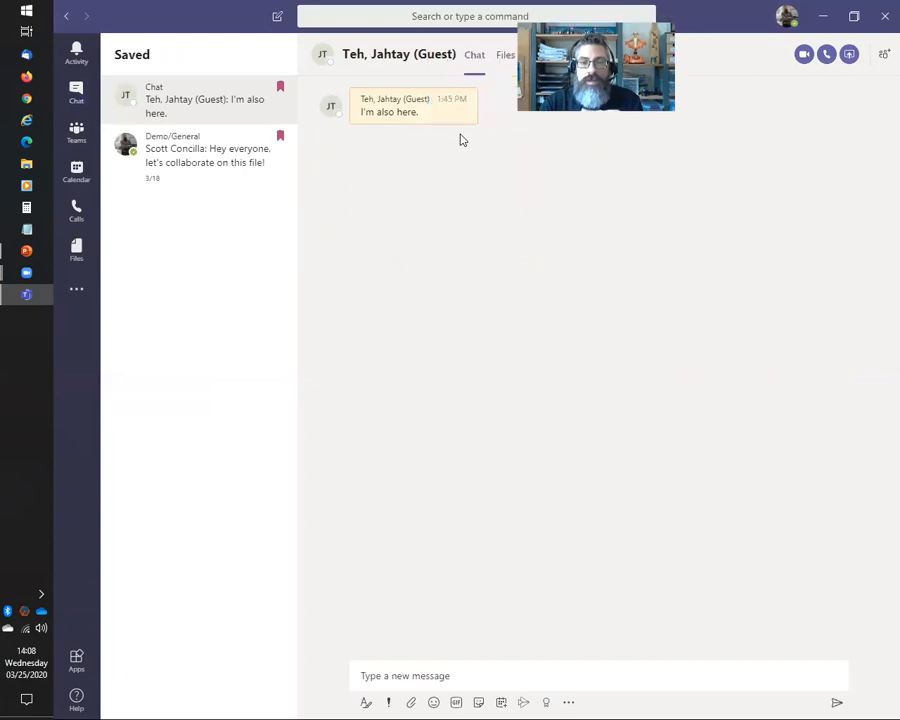
click(200, 168)
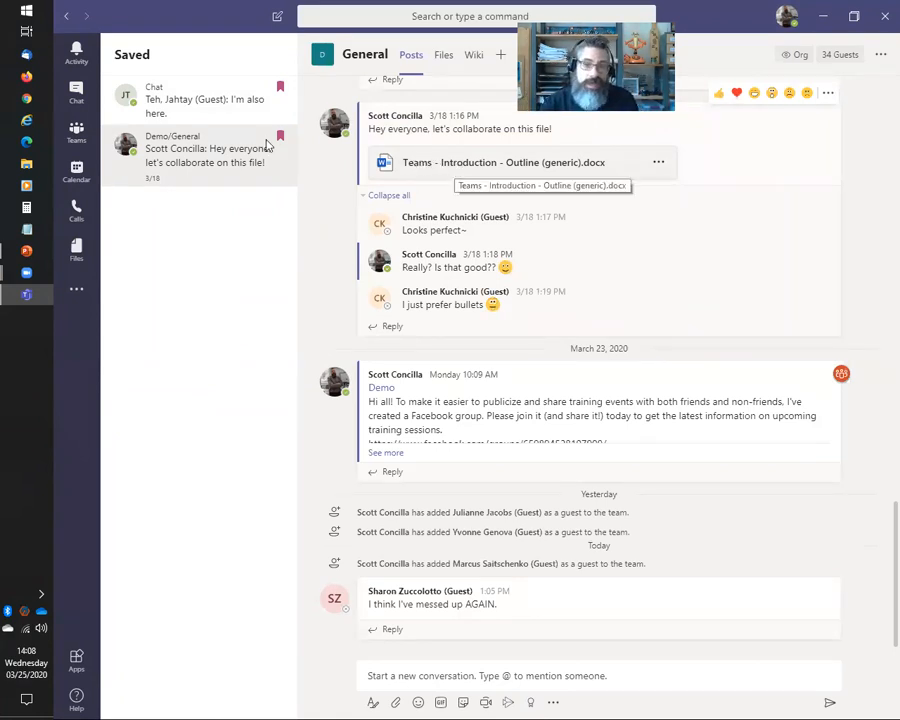
mouse_move(556, 213)
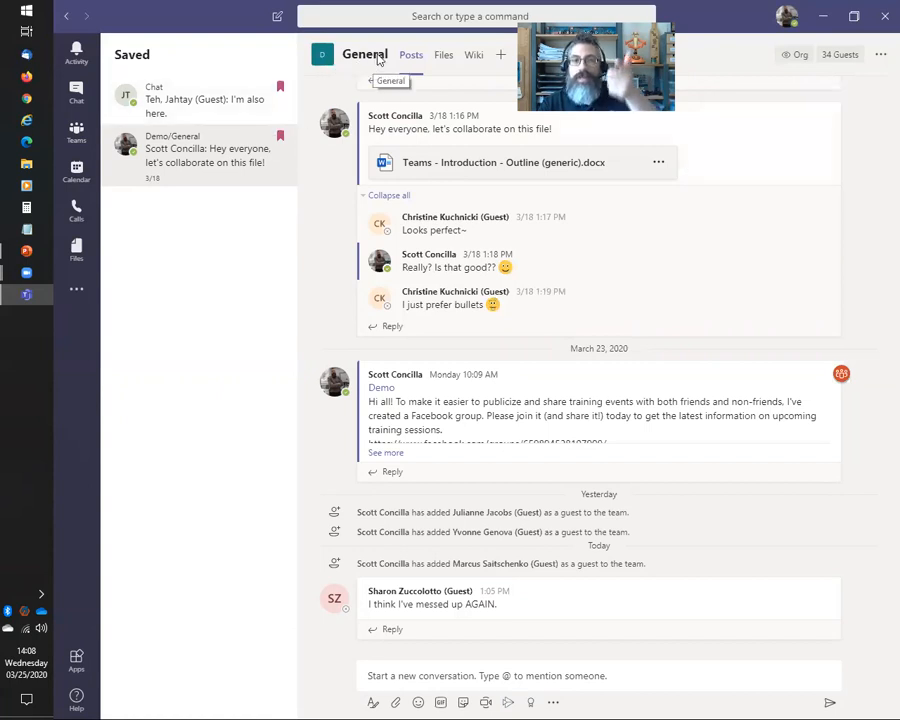
mouse_move(326, 53)
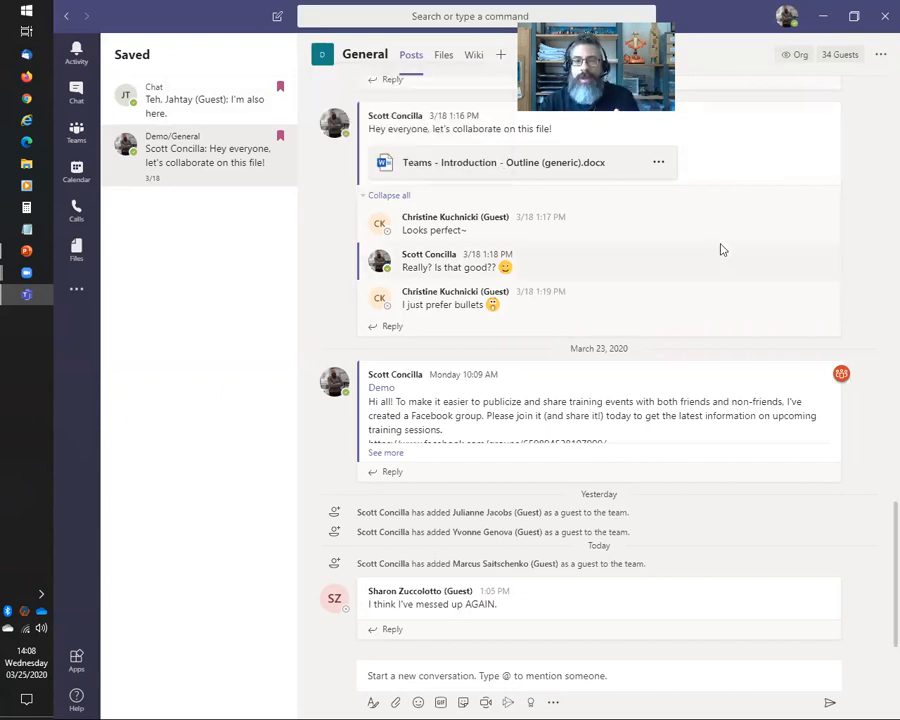
mouse_move(722, 250)
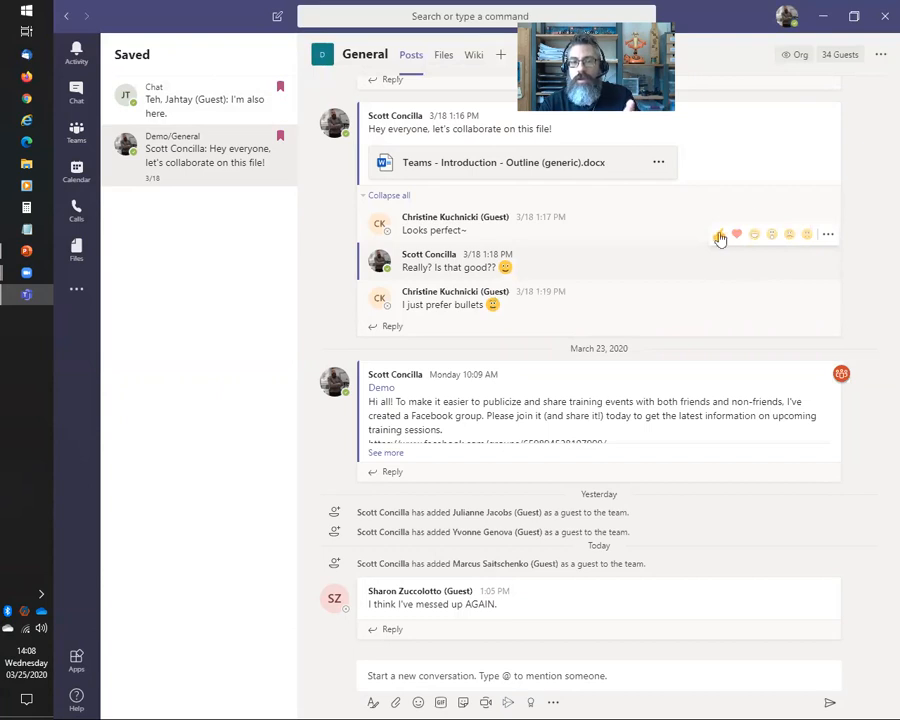
scroll(842, 177, up, 3)
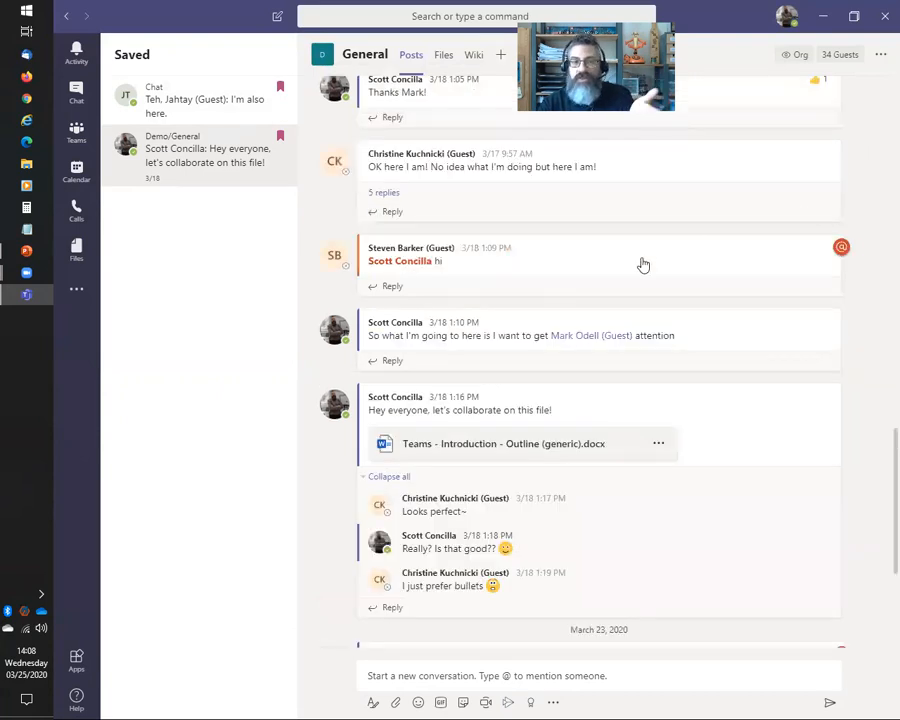
scroll(667, 309, down, 3)
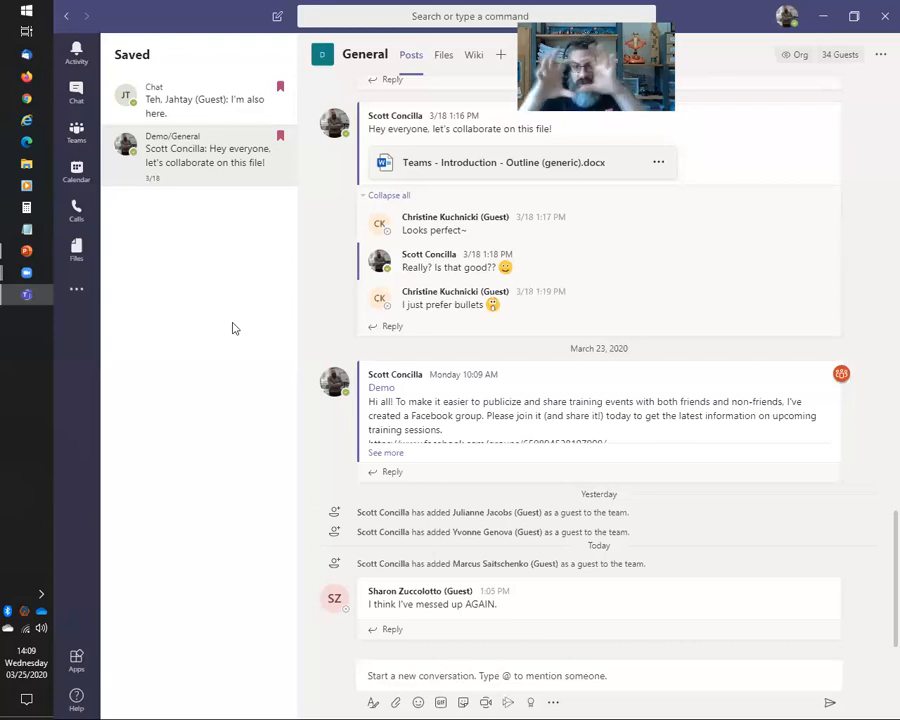
Unsave the guest's "I'm also here." message from the saved list and return to the Demo team's General channel
click(247, 111)
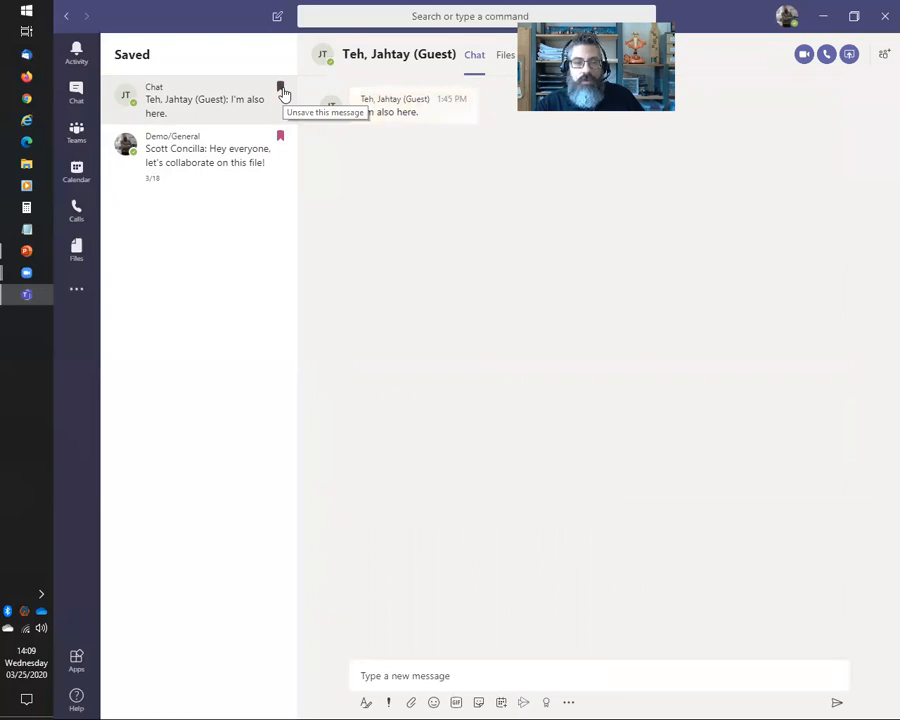
click(282, 91)
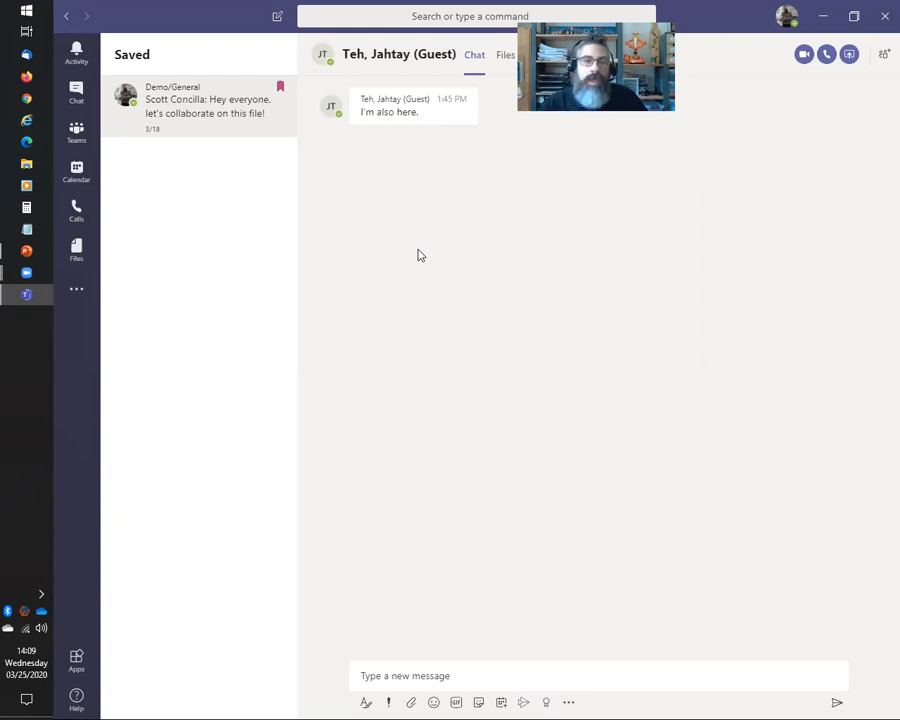
click(75, 138)
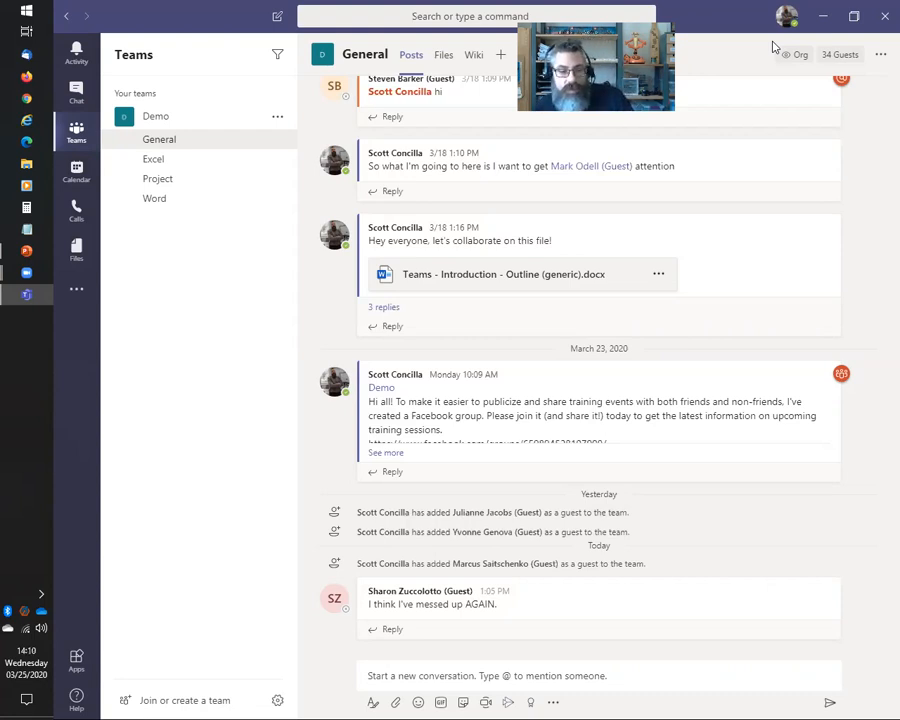
Check the Managing Posts slide in PowerPoint and switch back to Microsoft Teams
key(alt+Tab)
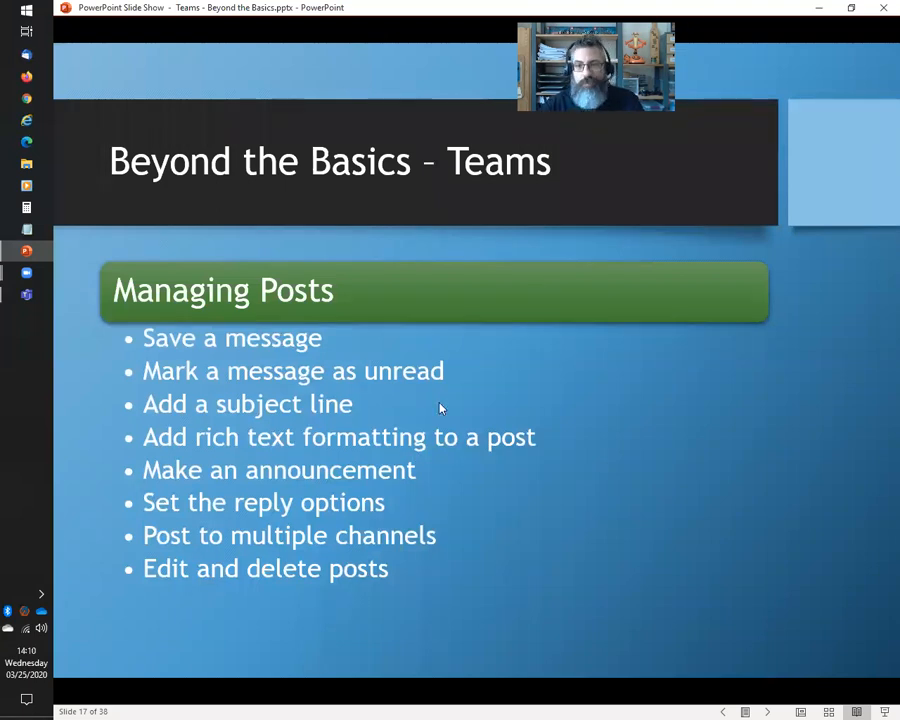
key(alt+Tab)
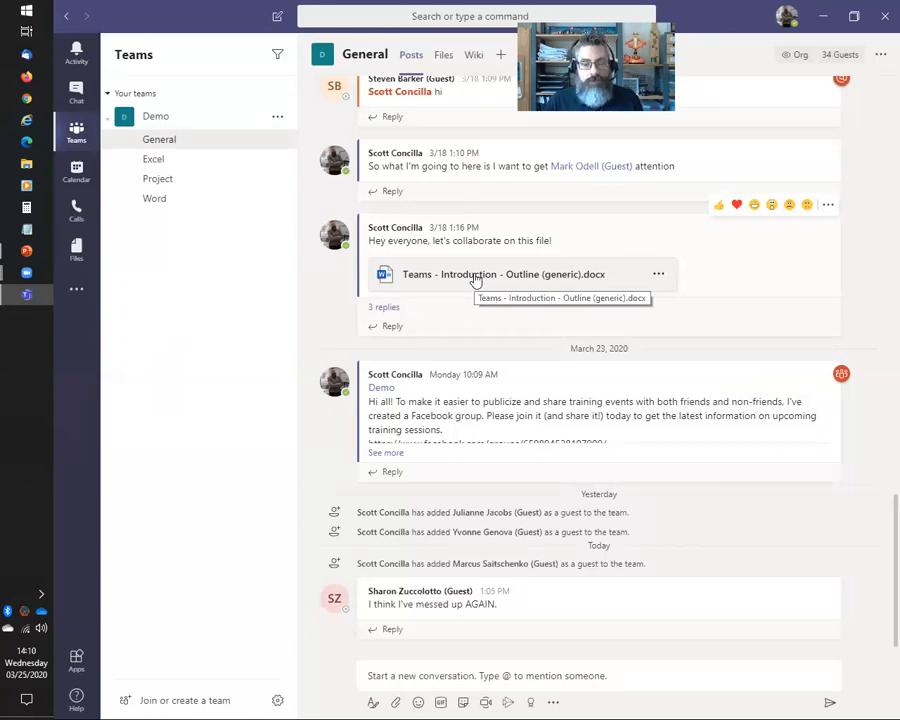
Start a formatted post in the General channel with the subject "This is a post with a subject line, it's easier to spot!"
click(375, 703)
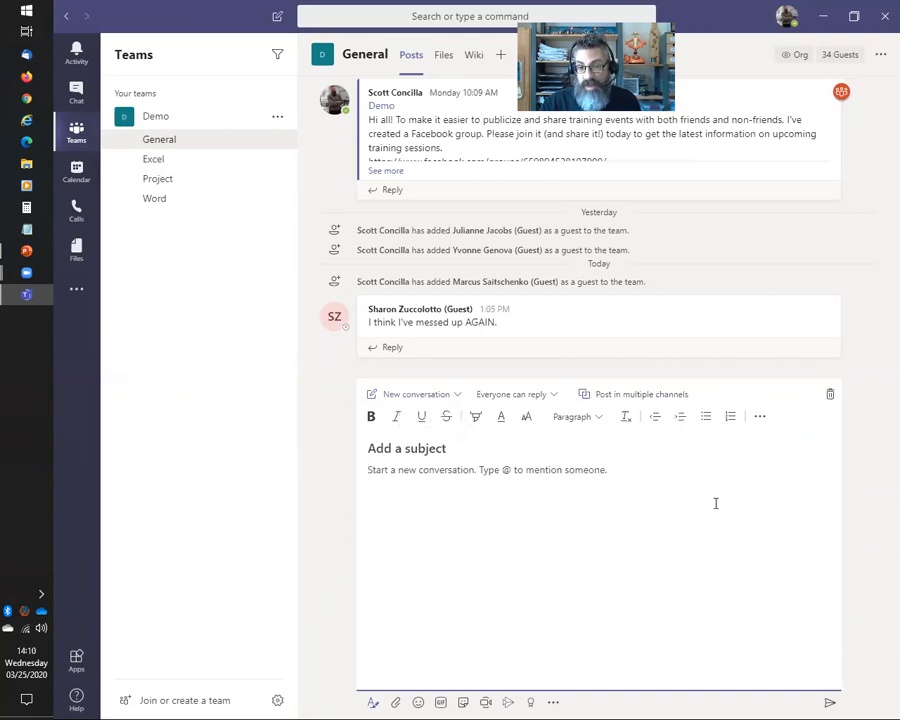
click(374, 448)
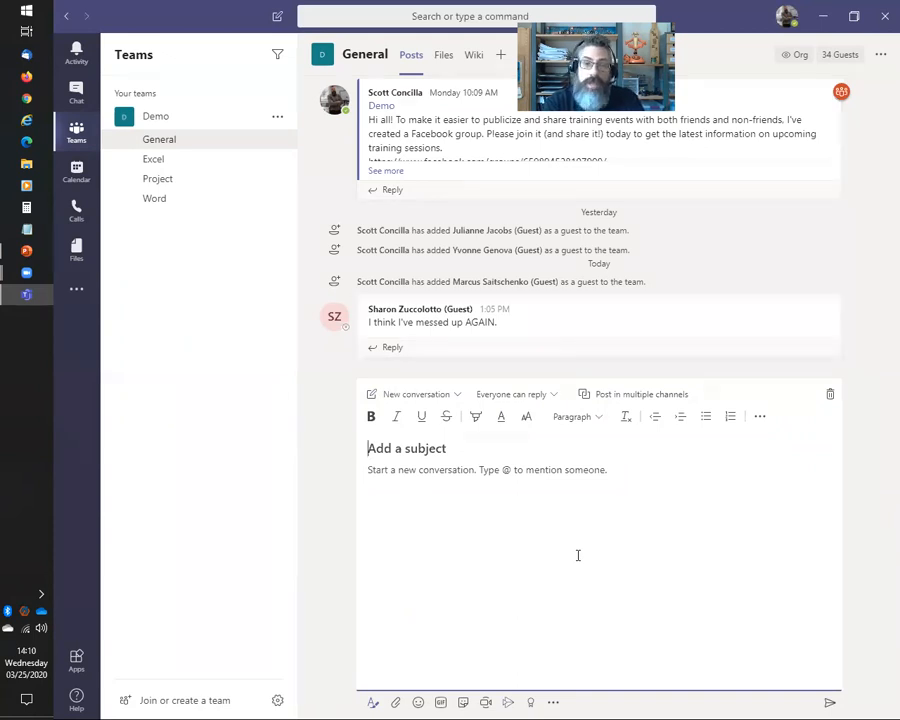
text(This is a me)
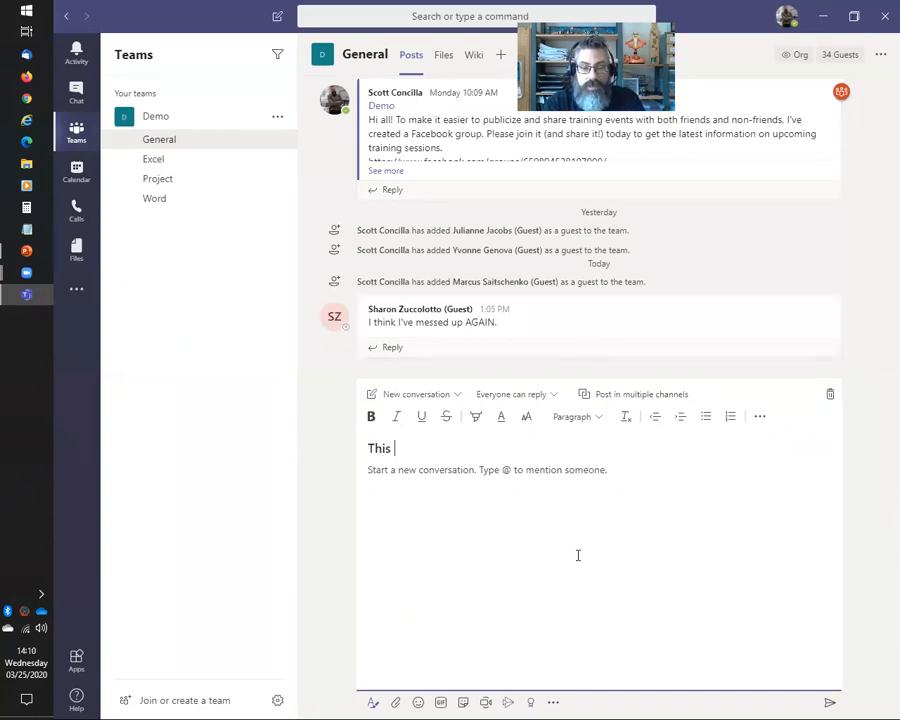
key(BackSpace)
key(BackSpace)
text(post)
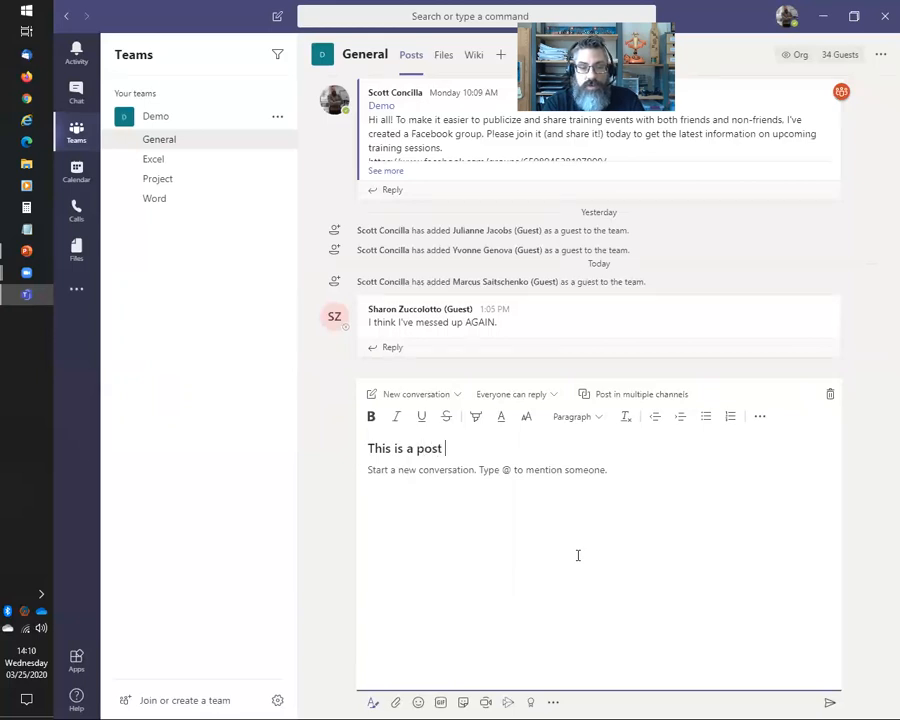
text( with a subjecrt, it)
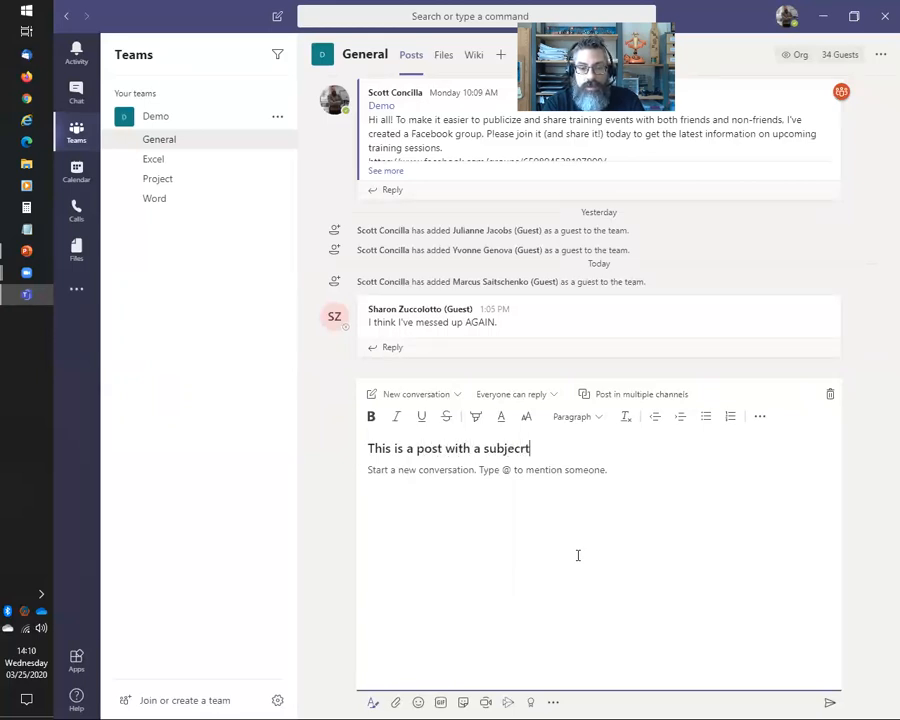
key(BackSpace)
key(BackSpace)
key(BackSpace)
key(BackSpace)
key(BackSpace)
key(BackSpace)
text(t line, it's)
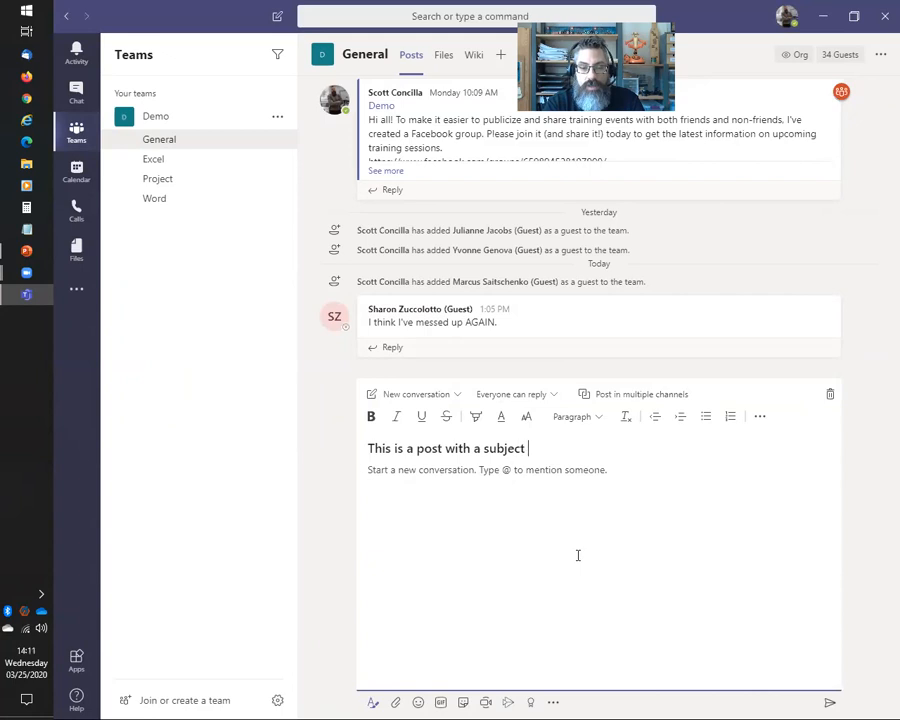
text( easier to spot!)
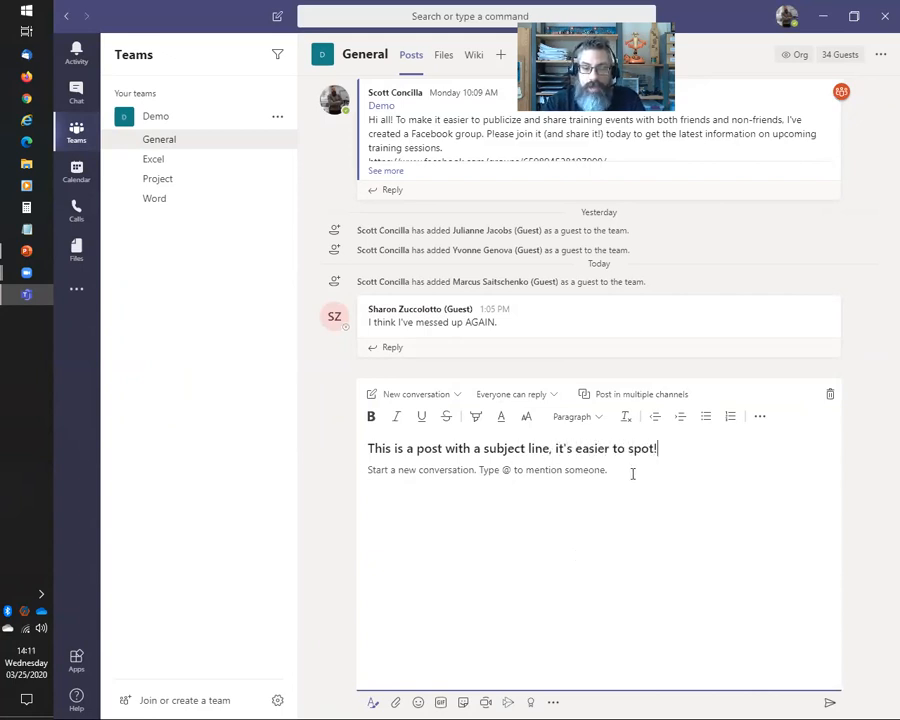
Write "Hello world!" as the post's message body and send the post to the General channel
key(Return)
text(Hellow rol)
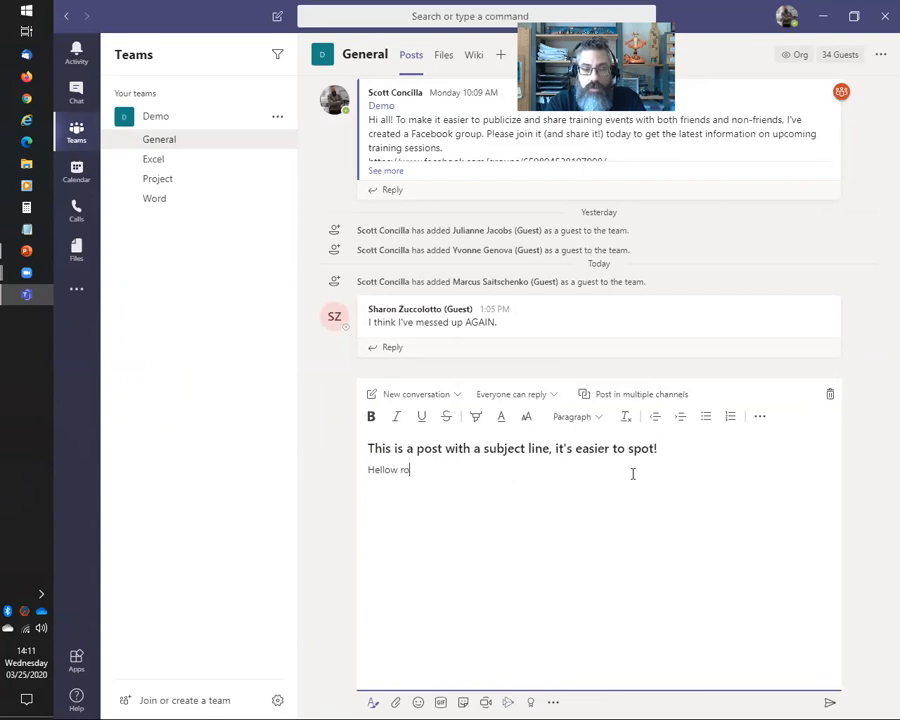
key(BackSpace)
key(BackSpace)
key(BackSpace)
key(BackSpace)
key(BackSpace)
text(world!)
click(829, 702)
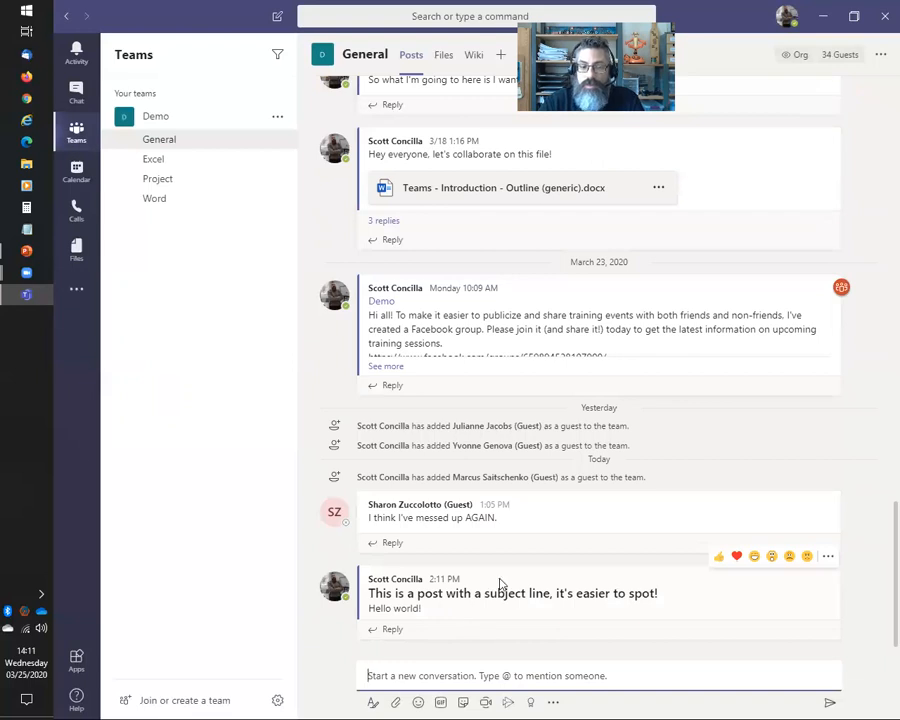
Open the new subject-line post for editing and view the additional formatting options
scroll(506, 524, up, 5)
scroll(506, 514, up, 10)
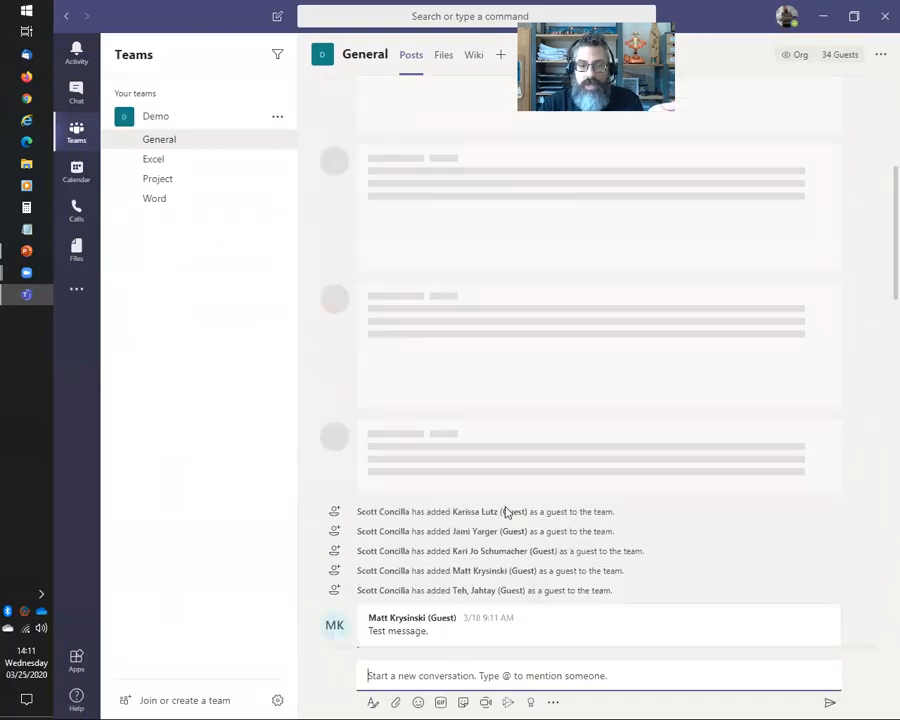
scroll(507, 516, down, 15)
scroll(507, 517, down, 5)
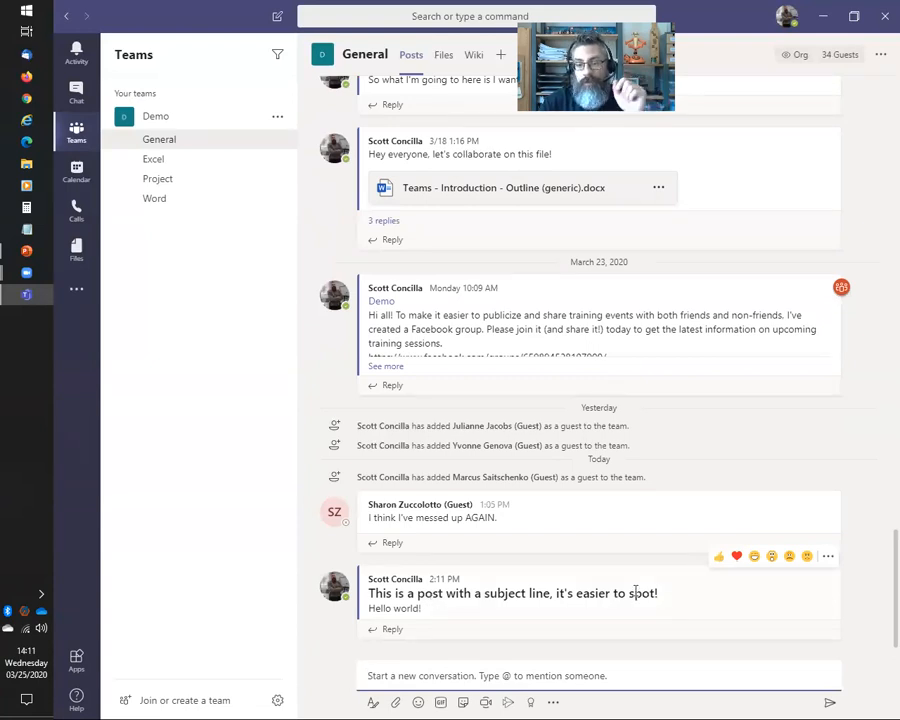
click(828, 557)
mouse_move(828, 563)
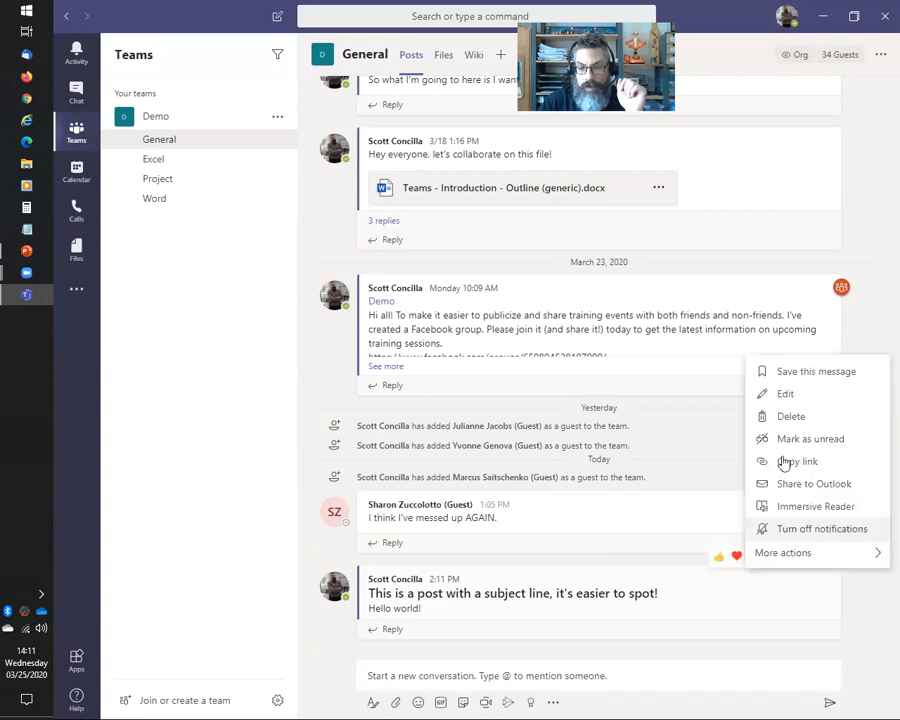
key(Return)
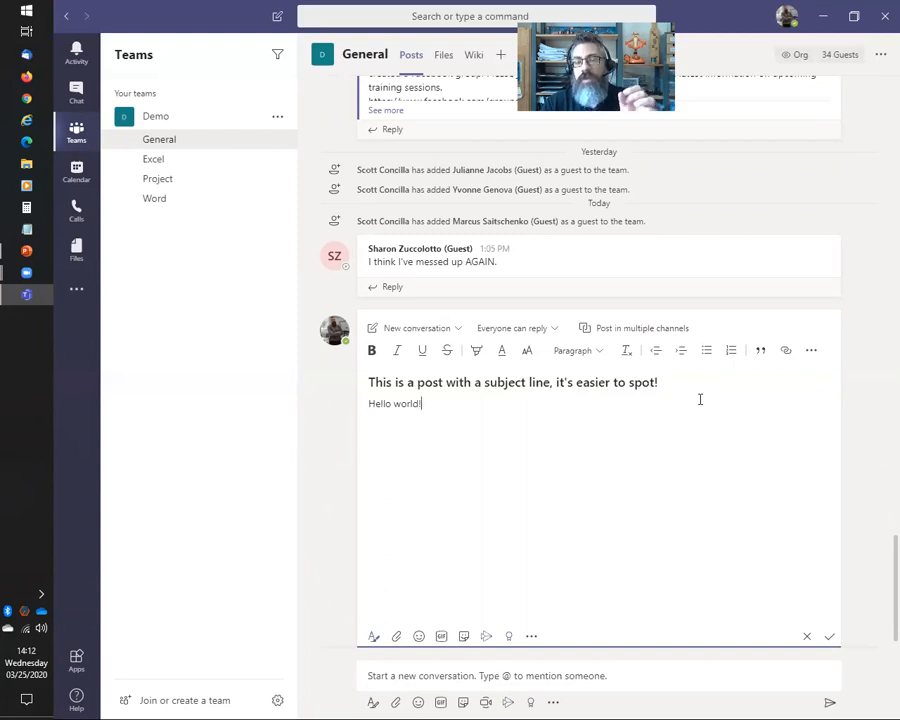
click(812, 351)
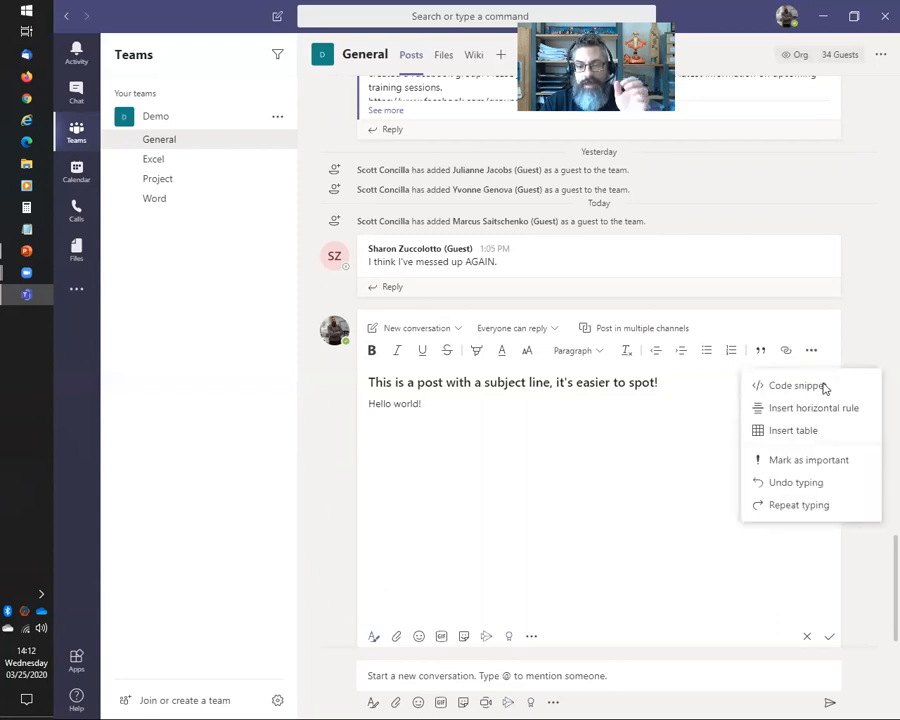
click(865, 349)
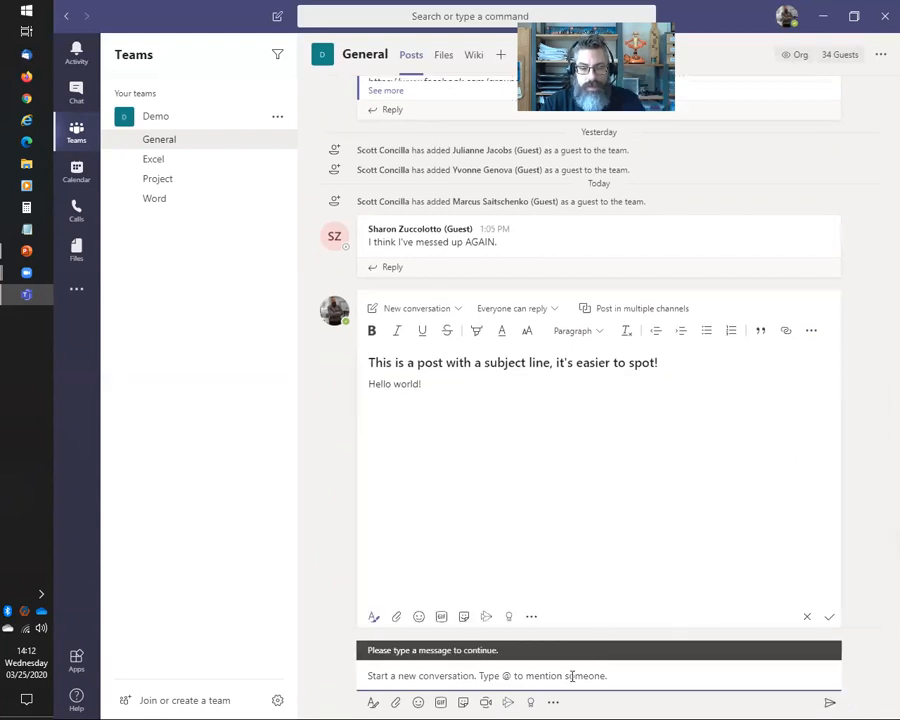
Try adding "Hi!" after "Hello world!" in the post being edited and discard the draft changes
click(586, 394)
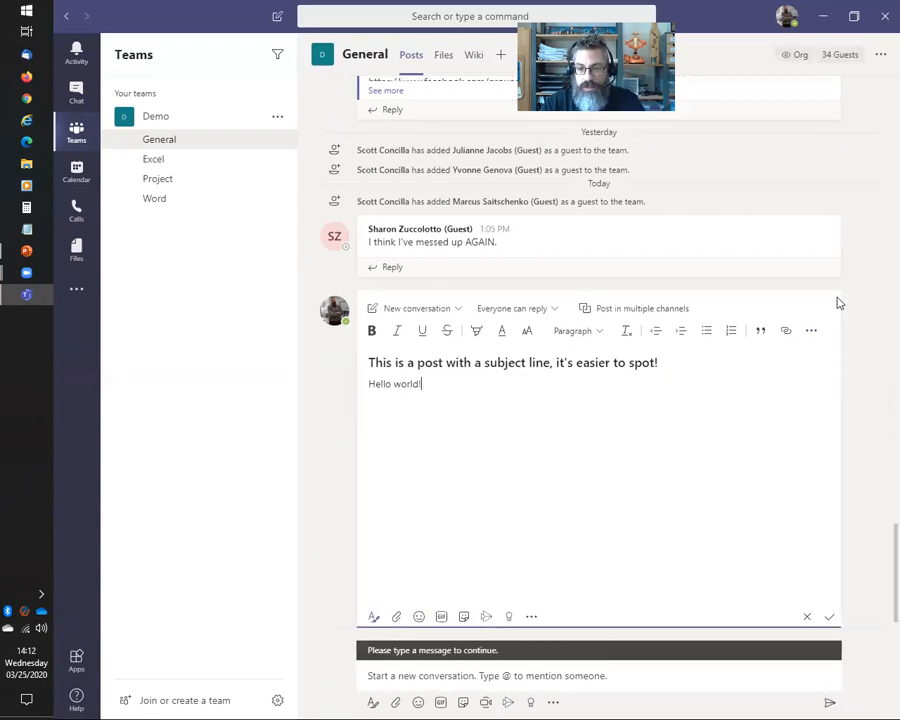
click(811, 330)
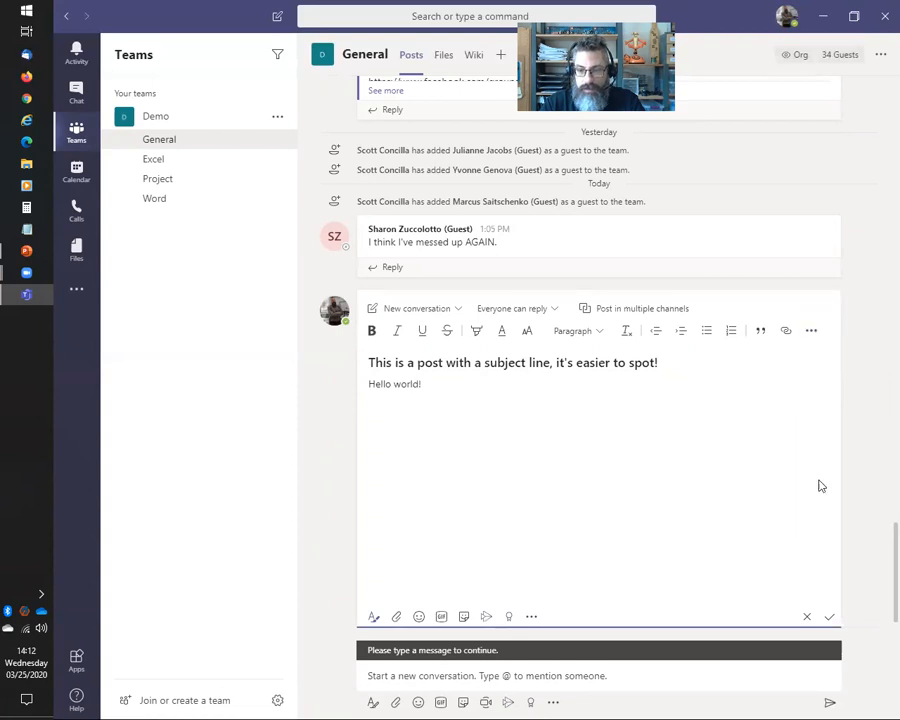
click(441, 384)
text(Hi!)
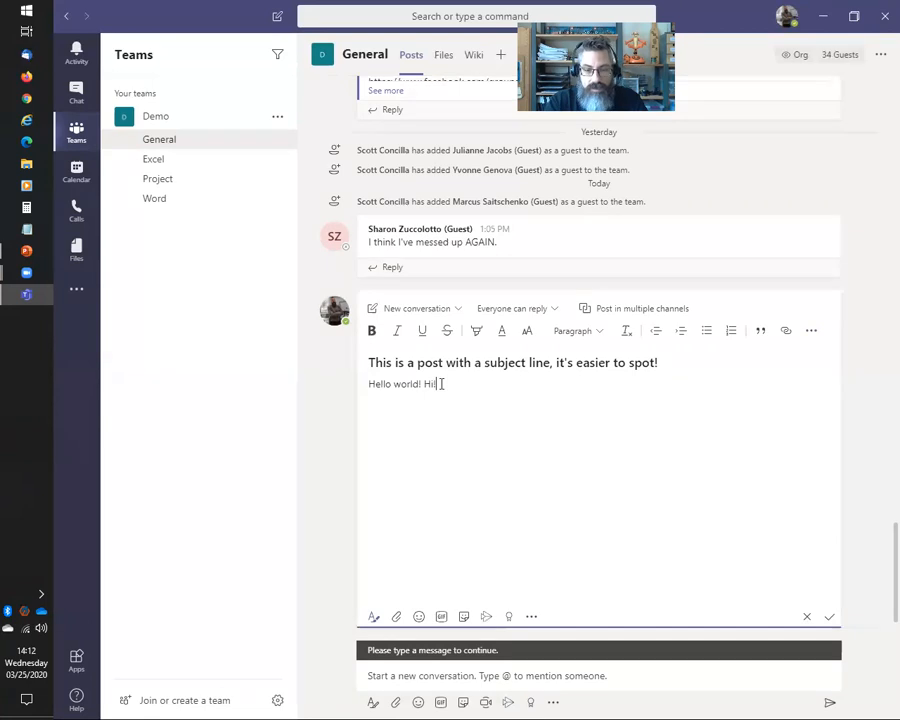
click(464, 675)
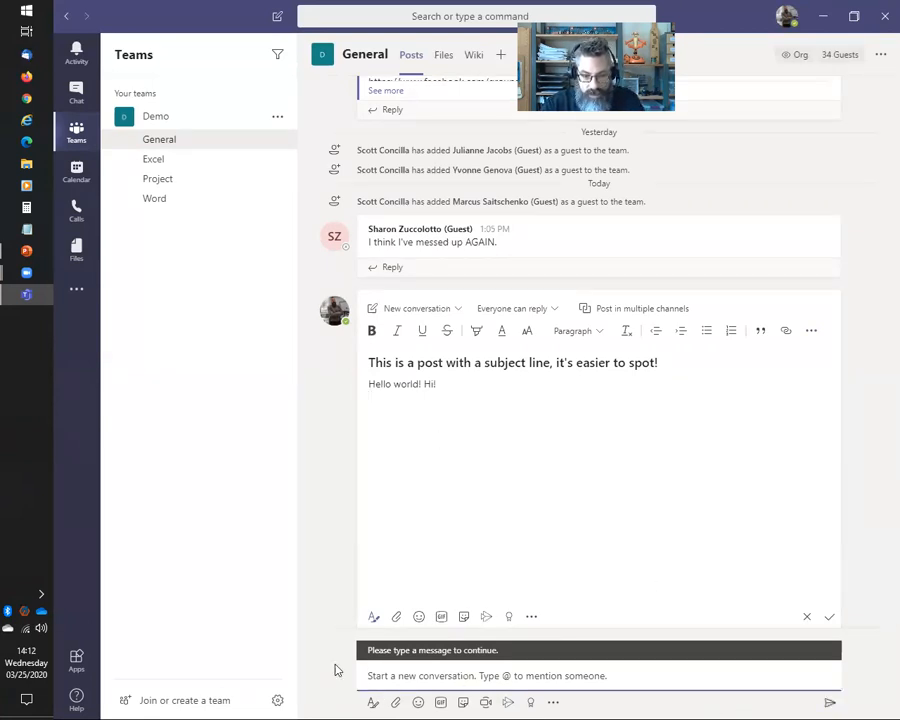
click(808, 621)
click(807, 616)
click(612, 378)
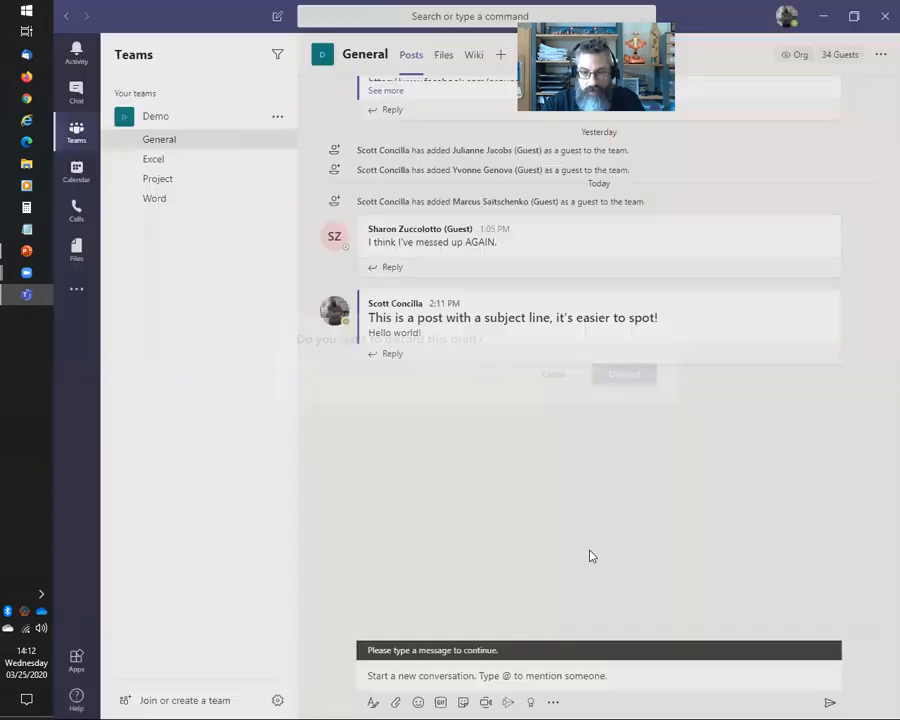
Start a new formatted post in the General channel and set its post type to Announcement
mouse_move(590, 556)
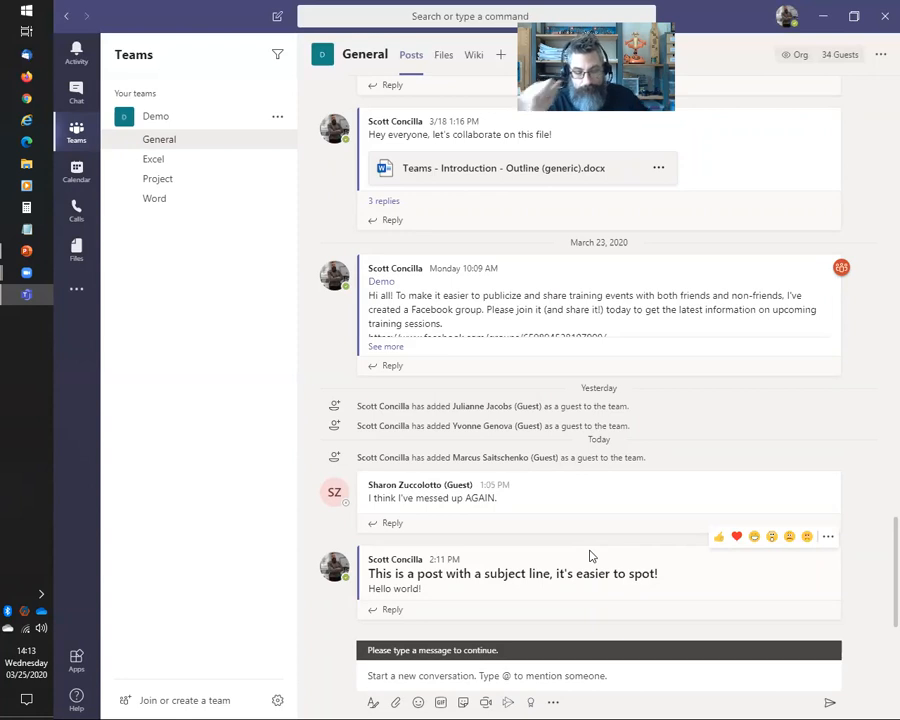
click(178, 163)
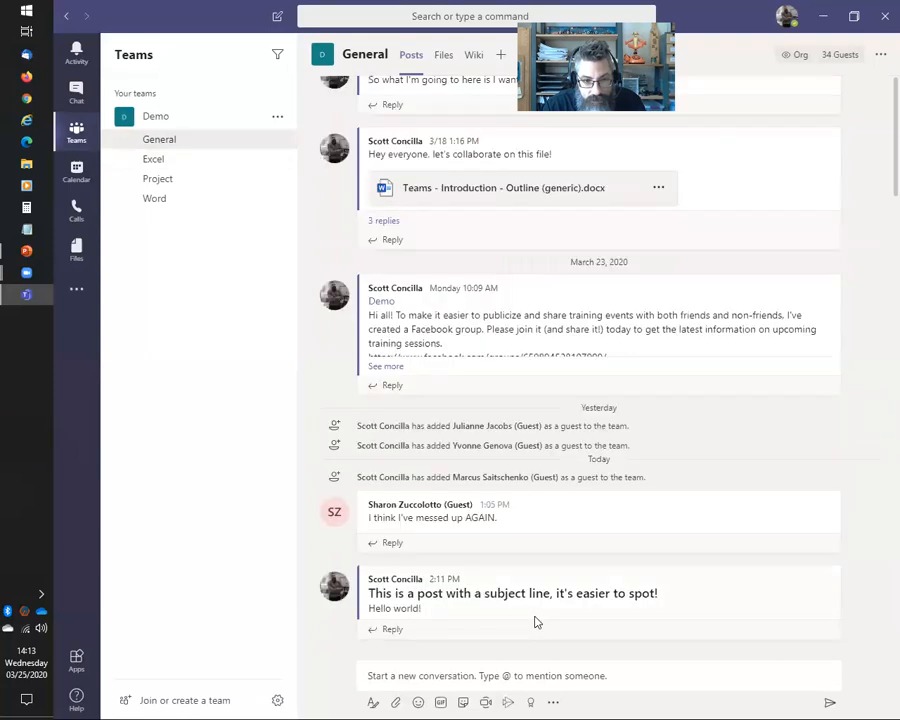
click(377, 704)
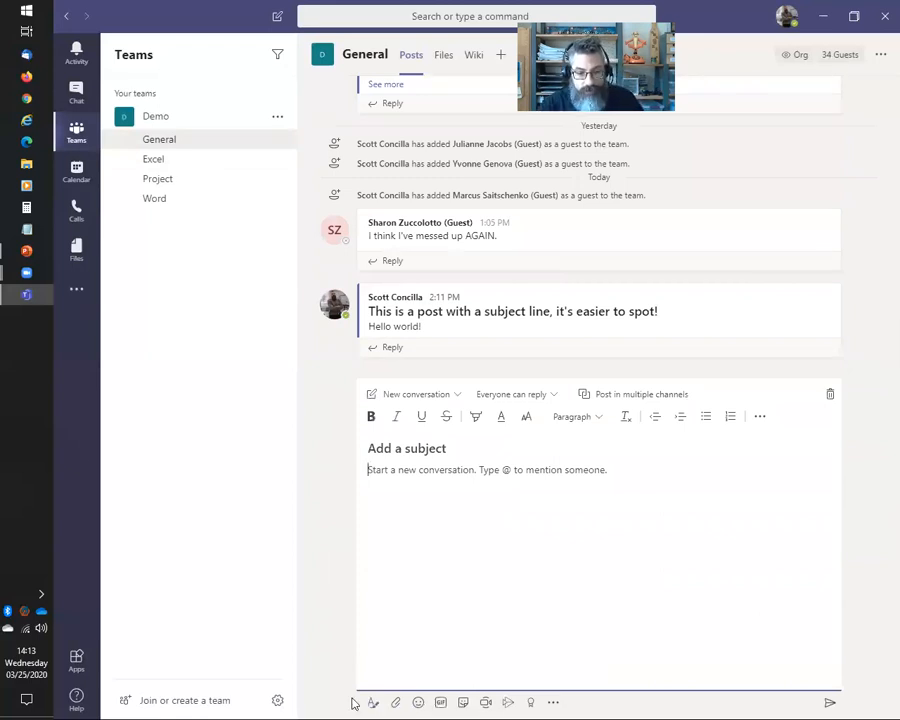
click(374, 703)
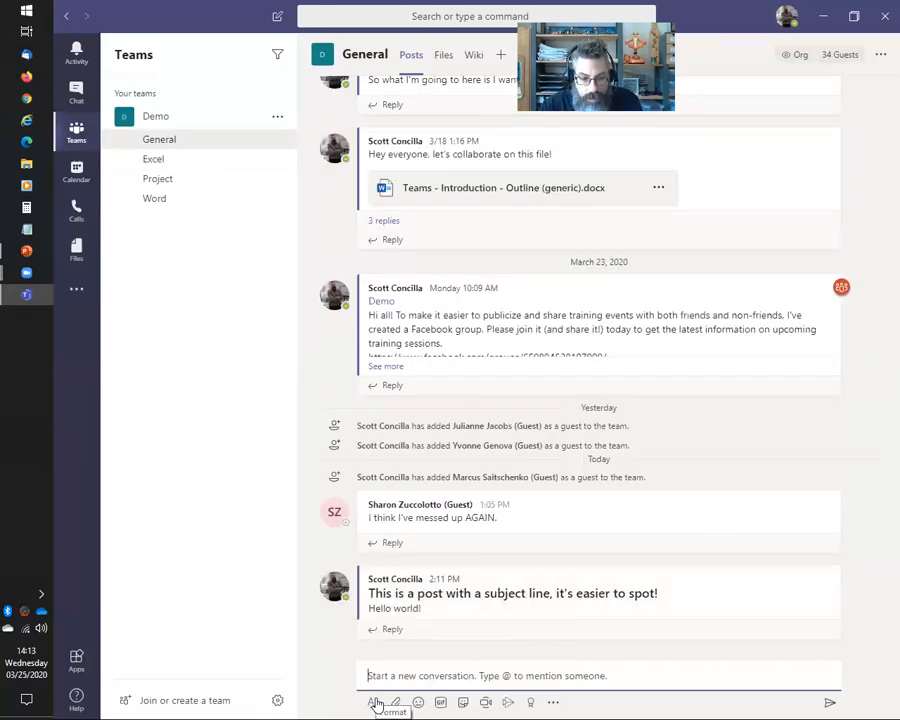
click(376, 703)
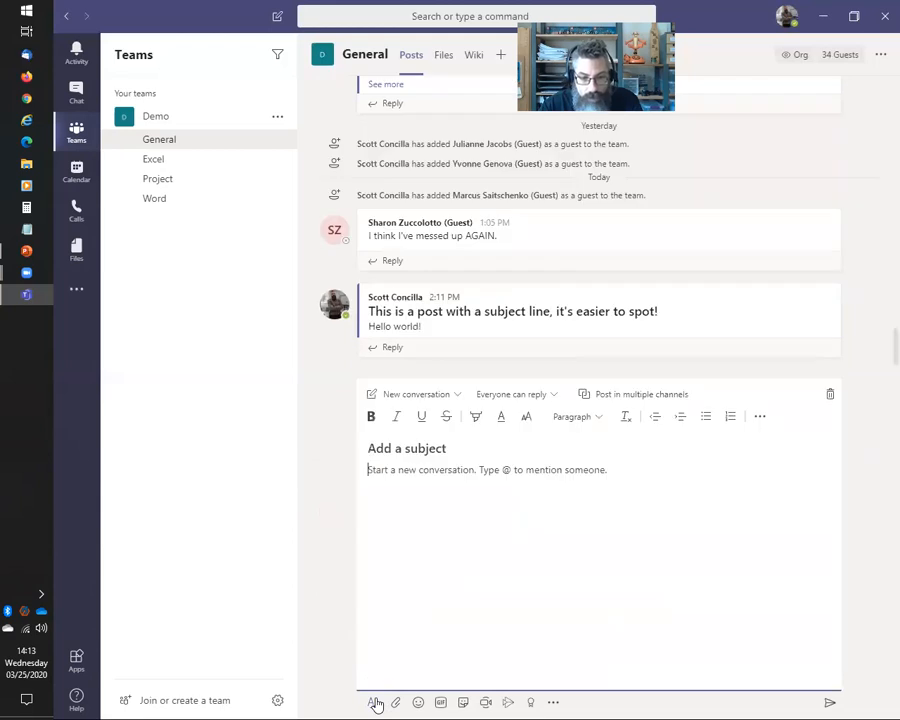
click(458, 397)
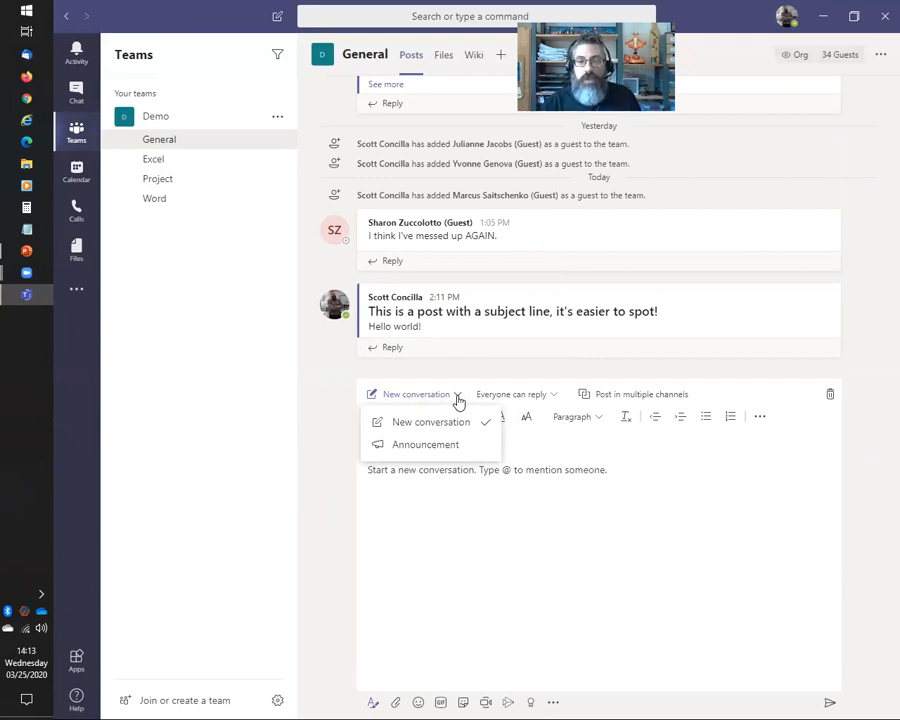
click(444, 453)
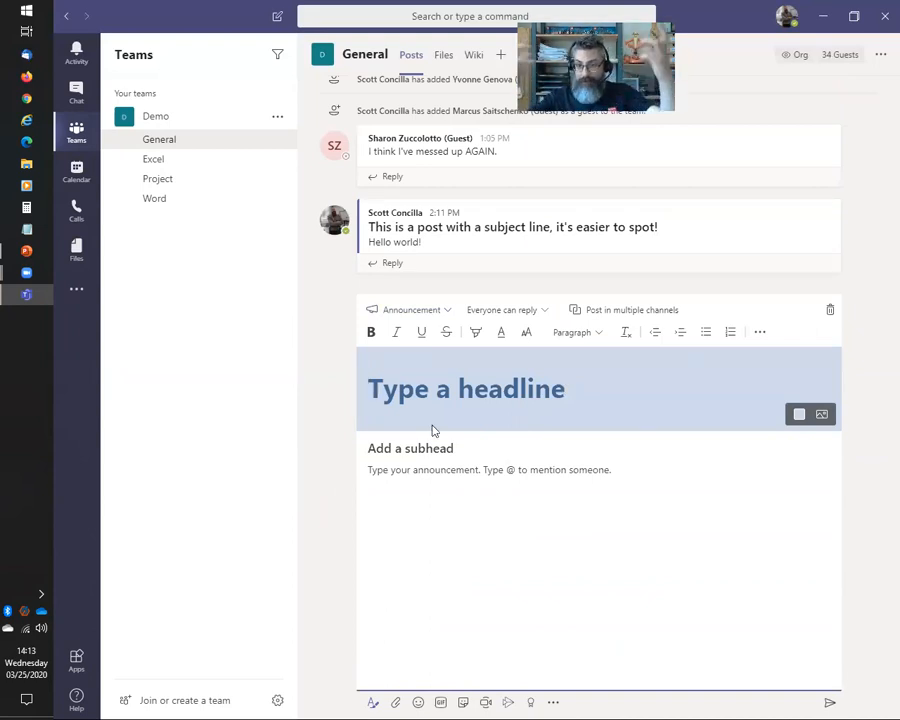
Enter "Announcement!" as the announcement's headline, correcting the misspelled word
text(Anno)
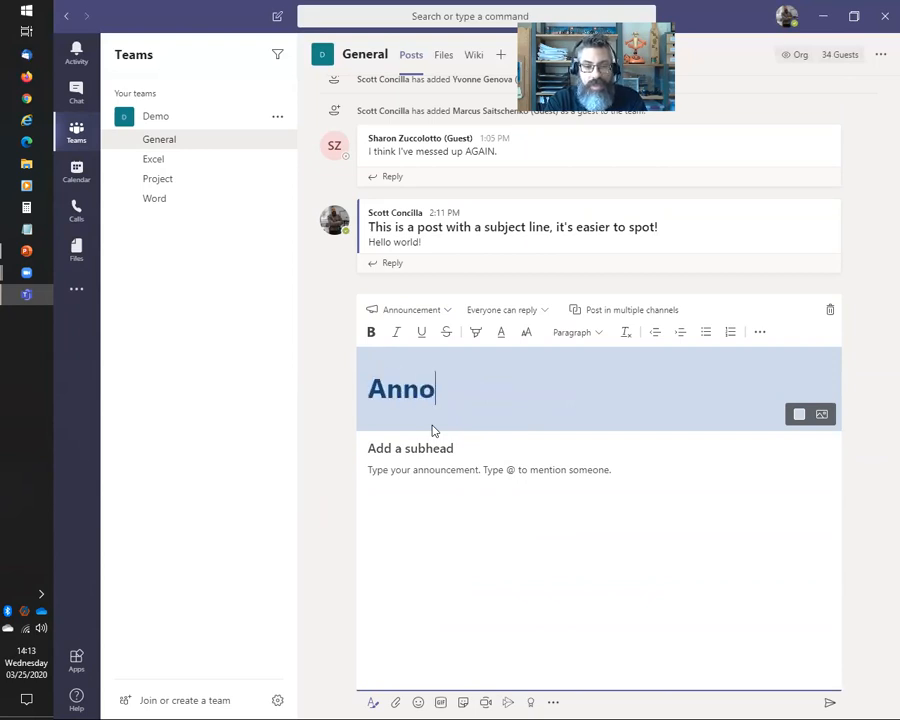
text(uce)
key(BackSpace)
text(e)
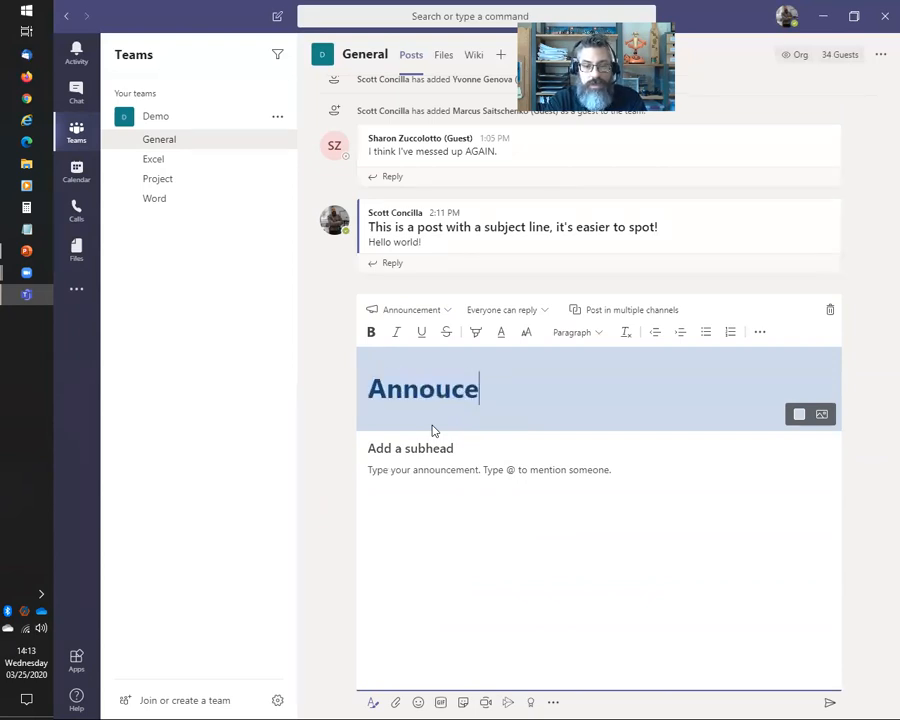
text(ment! Amm)
key(BackSpace)
key(BackSpace)
key(BackSpace)
key(BackSpace)
key(BackSpace)
key(BackSpace)
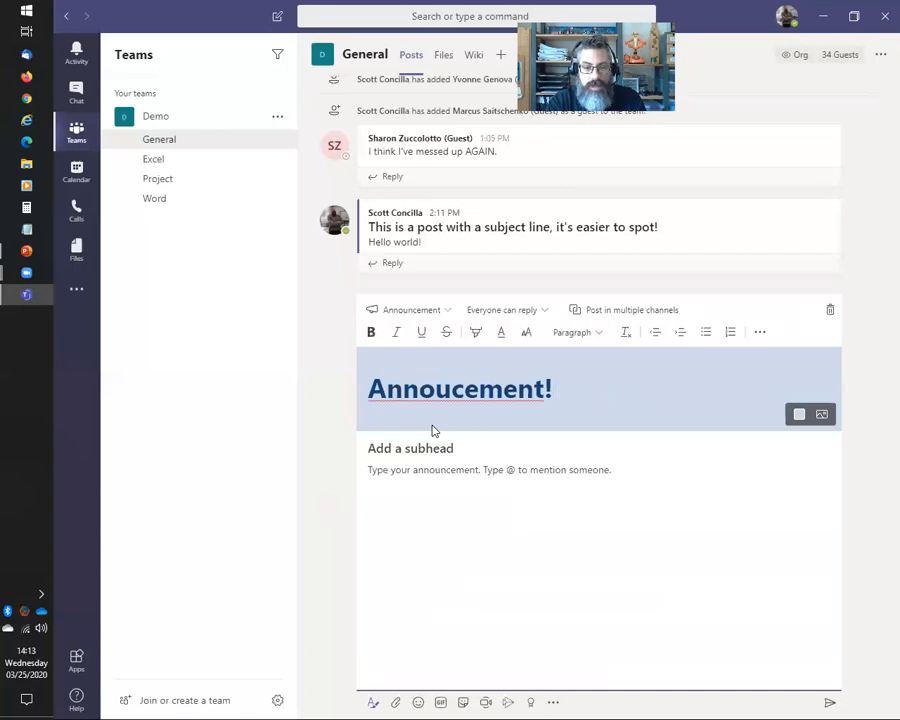
key(BackSpace)
key(BackSpace)
key(BackSpace)
key(BackSpace)
key(BackSpace)
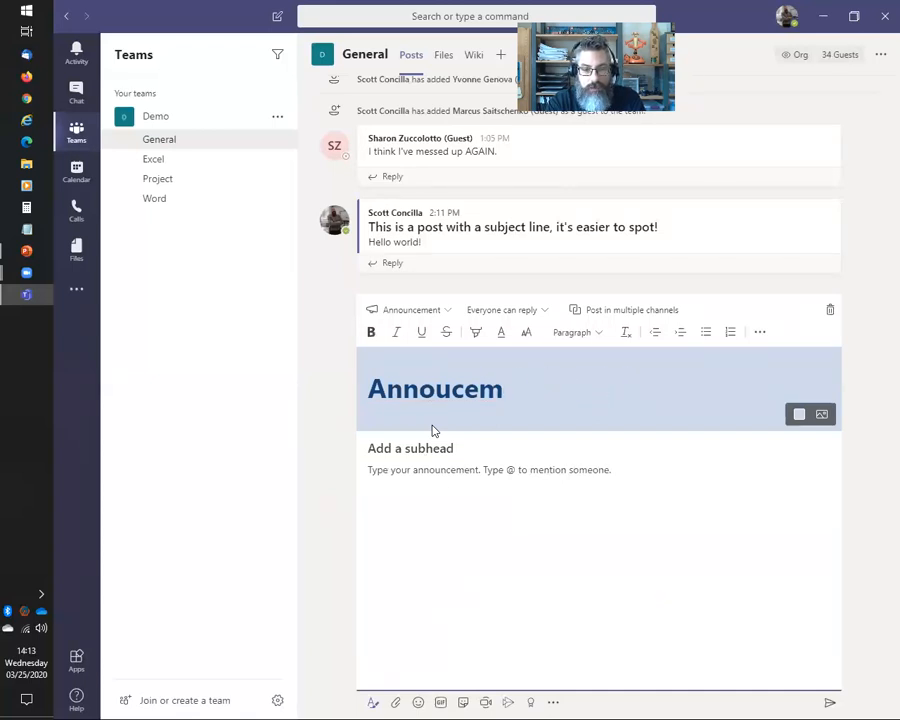
text(ncement~!)
key(BackSpace)
key(BackSpace)
text(~)
key(BackSpace)
key(BackSpace)
text(!)
key(BackSpace)
text(t!)
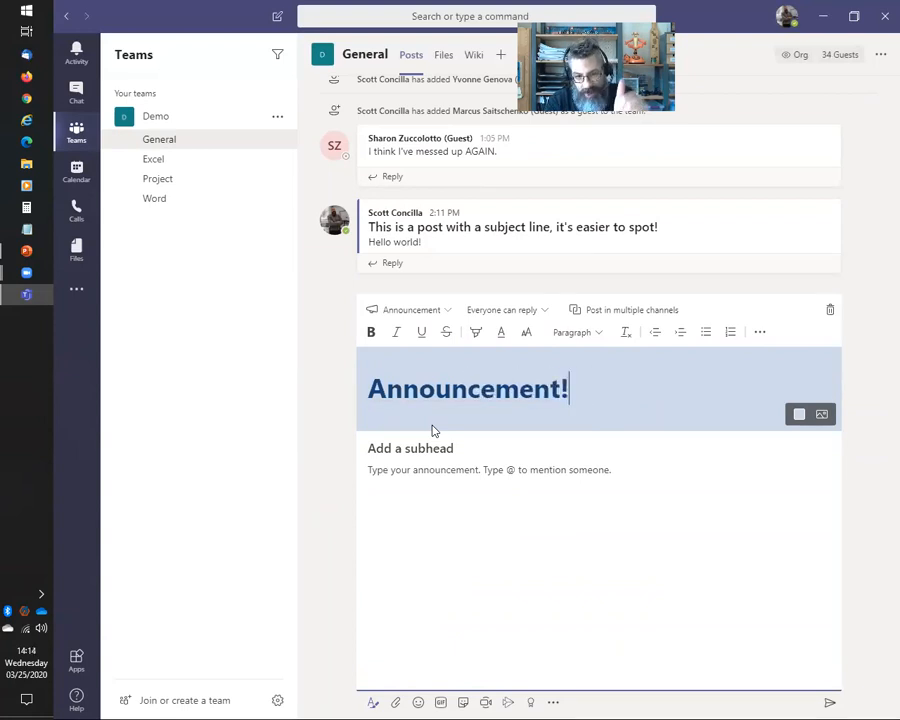
Try light pink, teal and dark purple backgrounds for the announcement headline and settle on dark blue
click(799, 415)
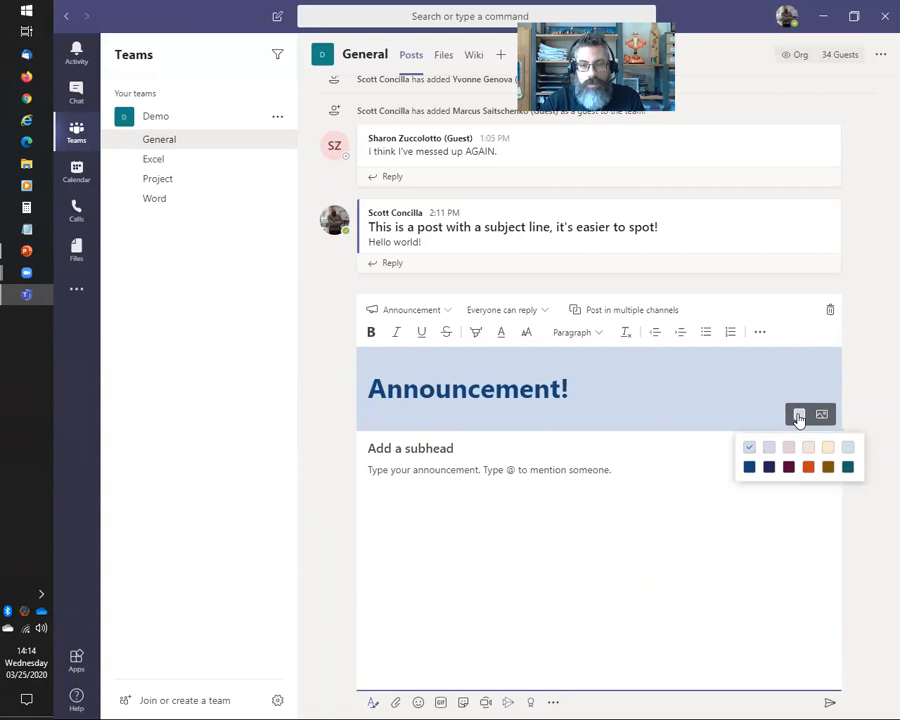
click(748, 468)
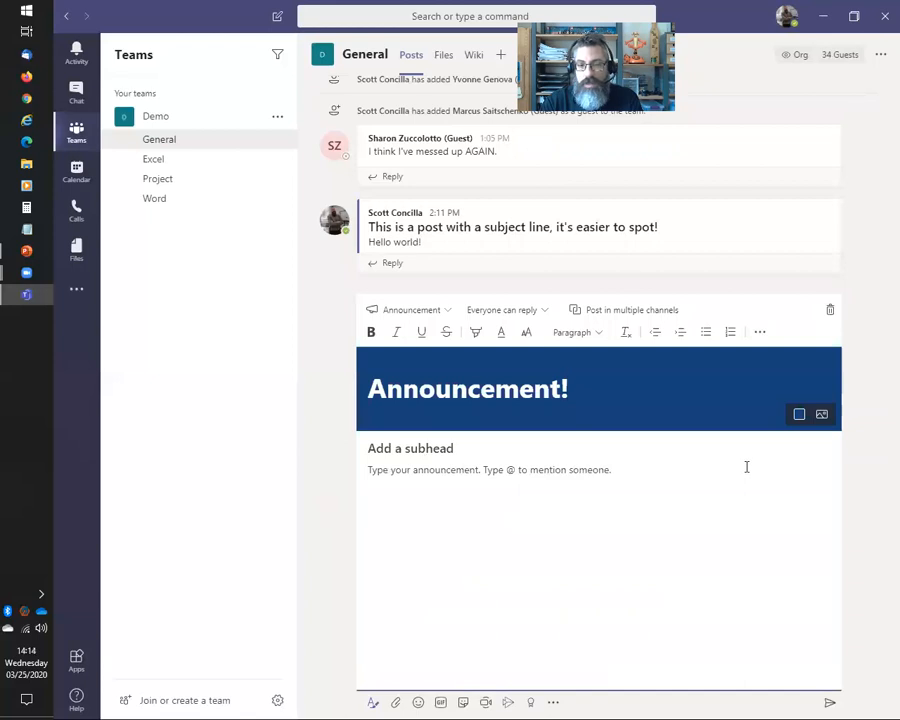
click(799, 415)
click(787, 450)
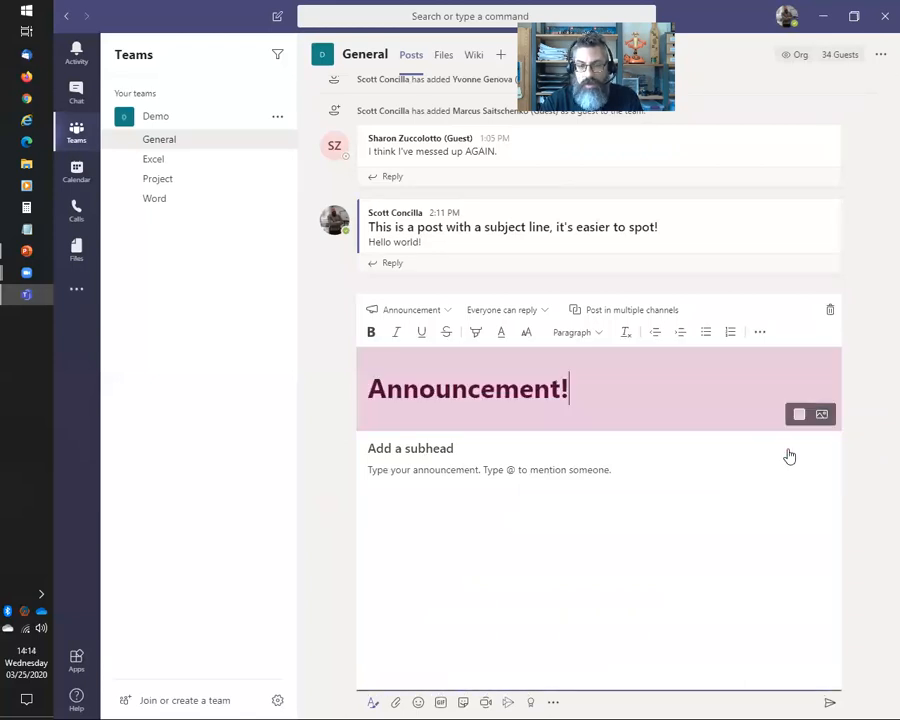
click(798, 418)
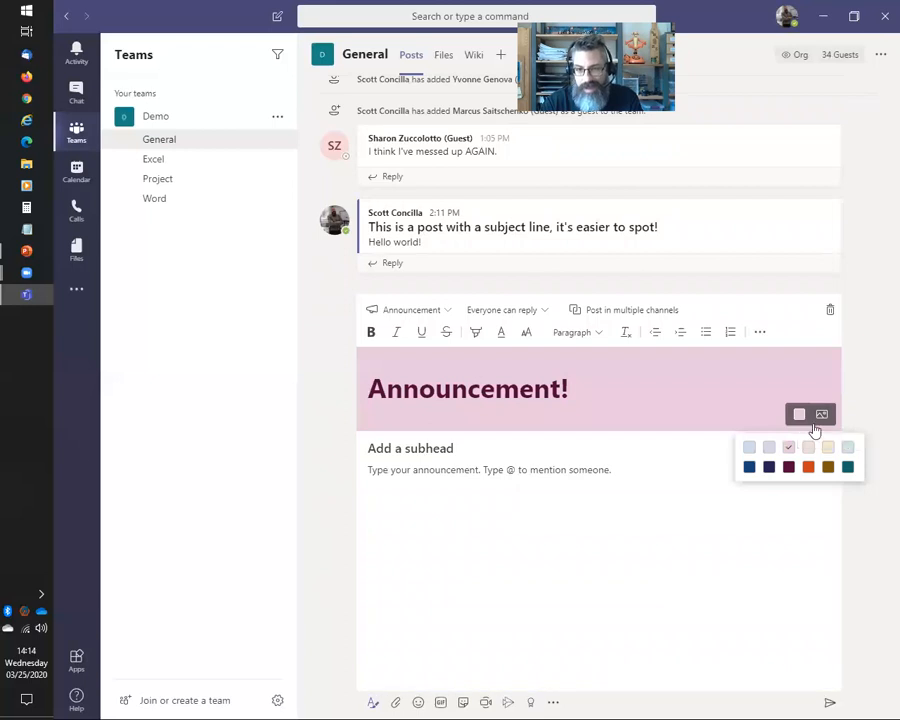
click(848, 467)
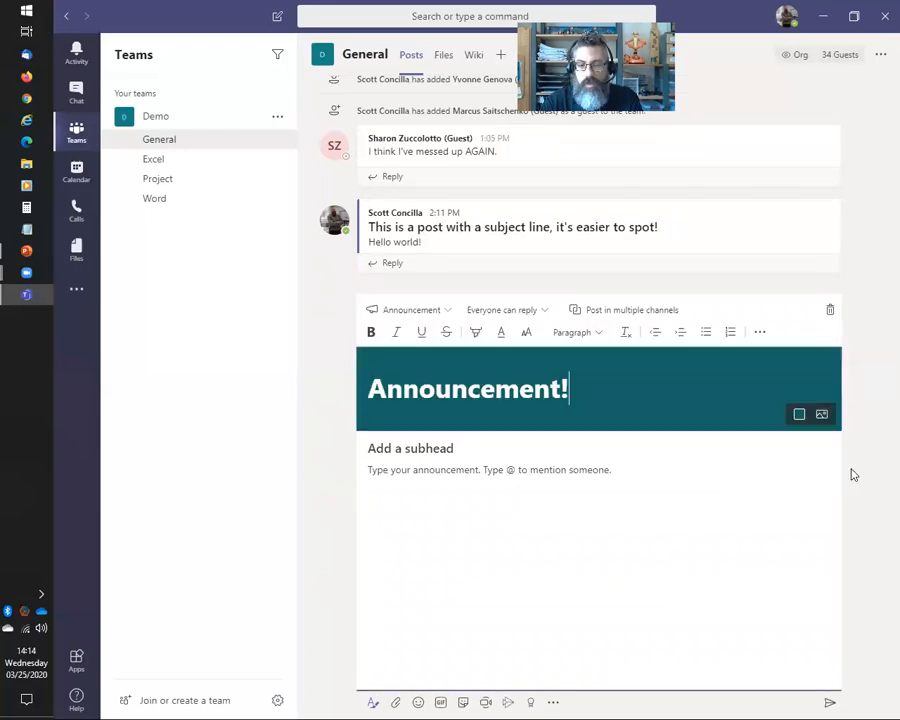
click(798, 413)
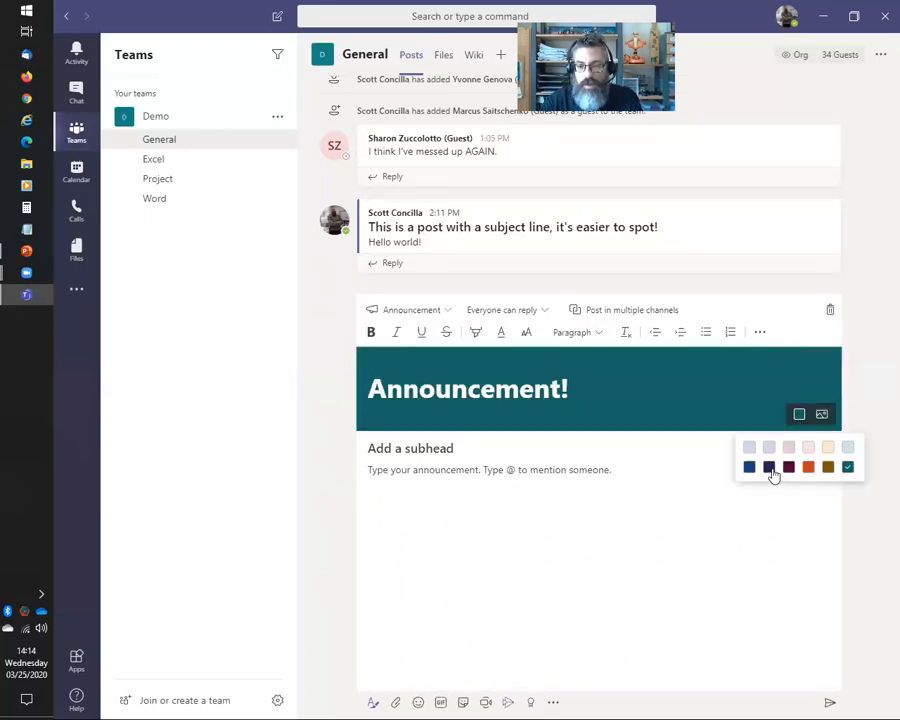
click(787, 467)
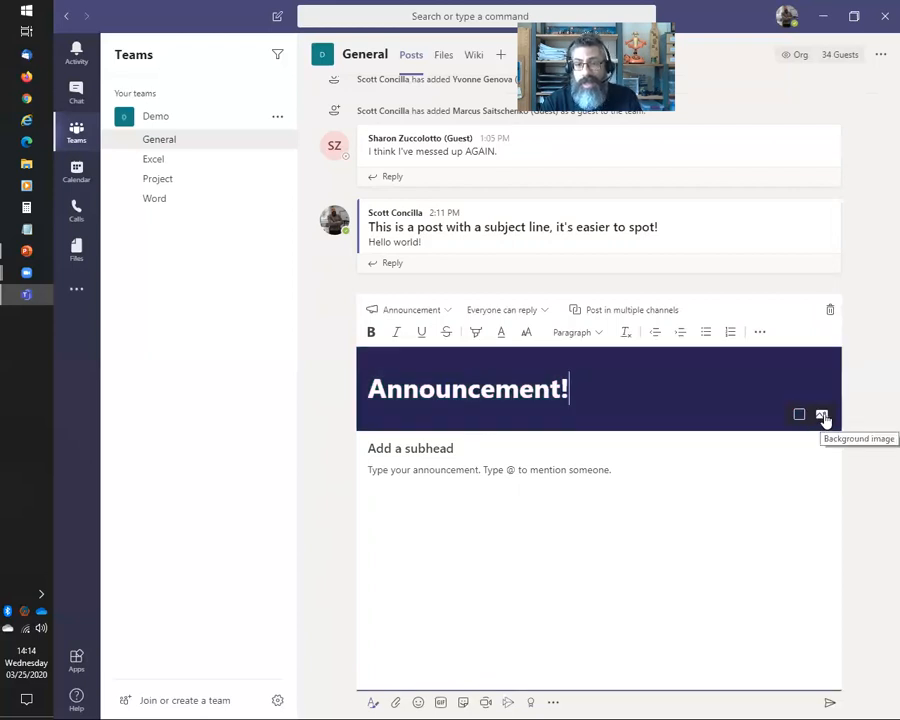
click(799, 416)
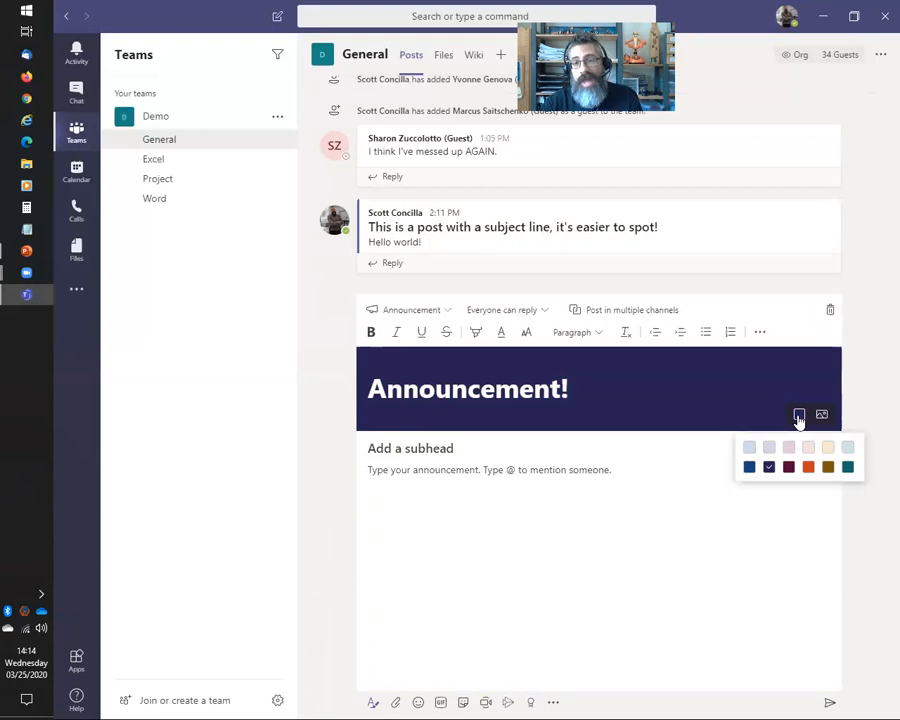
click(750, 468)
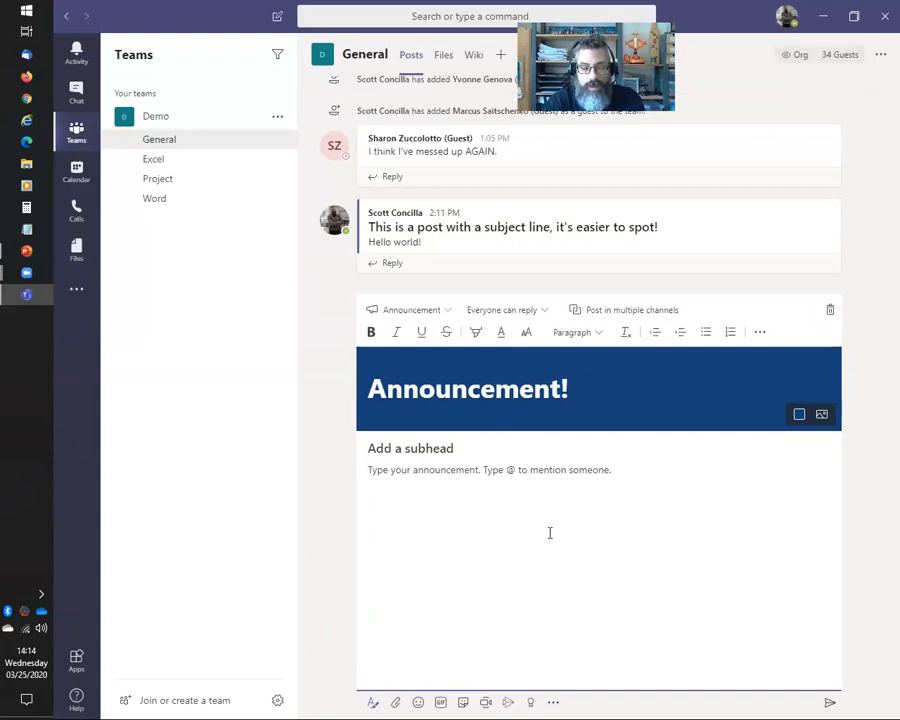
Enter "What is this announcement about??" as the announcement's subhead
text(What is this annou)
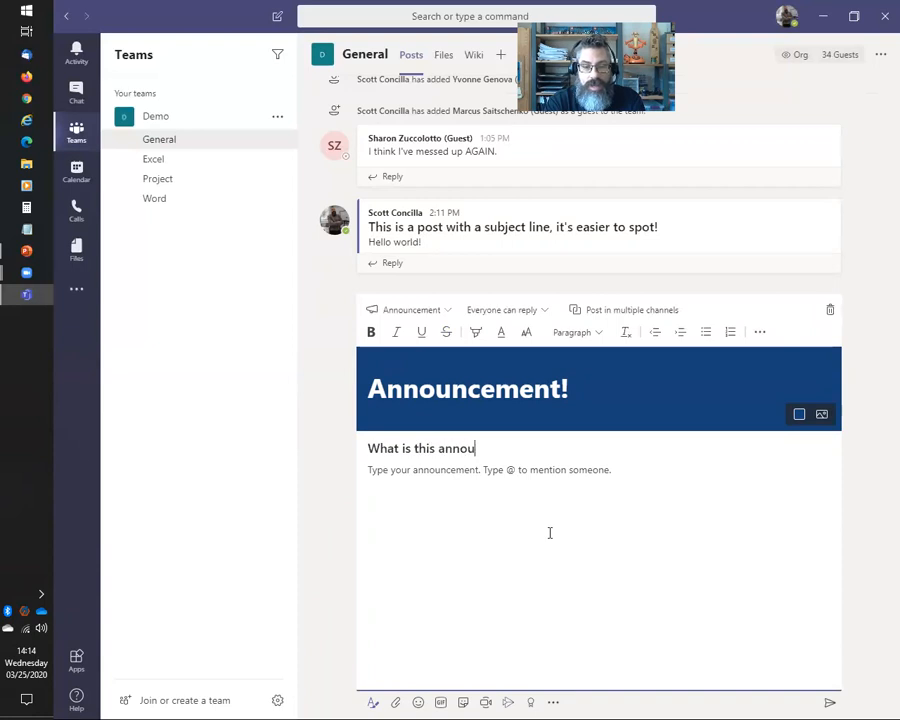
text(ncemetn ab)
key(BackSpace)
key(BackSpace)
key(BackSpace)
key(BackSpace)
key(BackSpace)
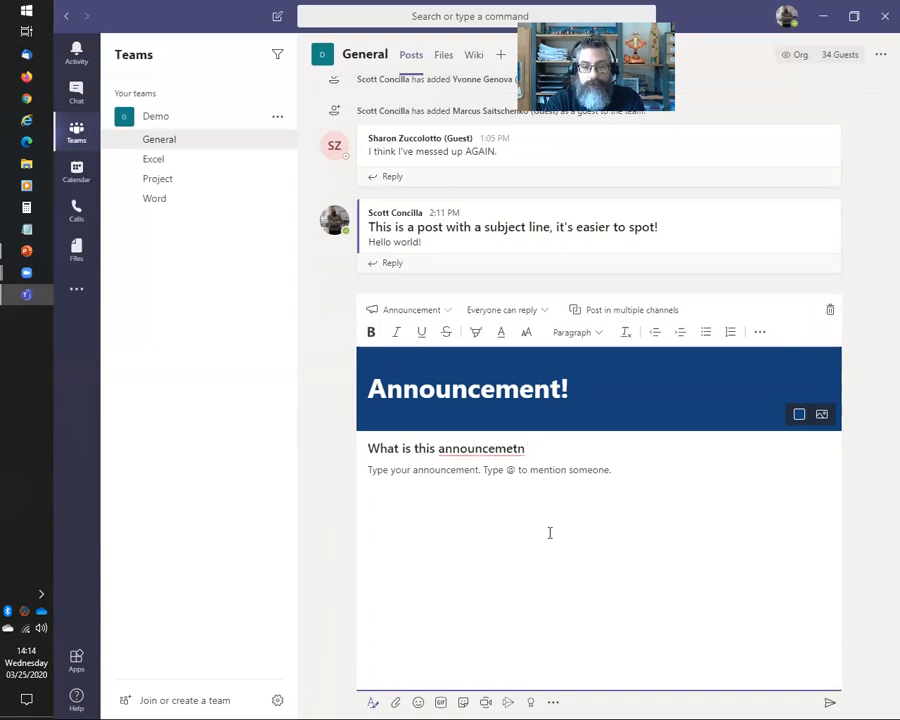
text(nt about??)
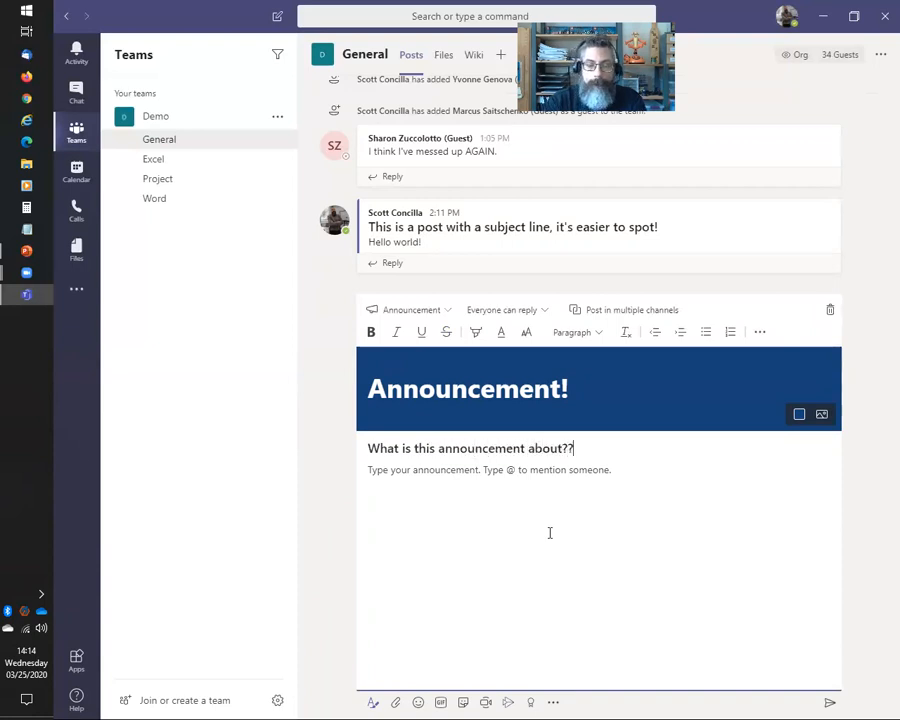
Write "Hello world!" as the announcement's message body and send it to the General channel
click(618, 476)
text(Hello world!)
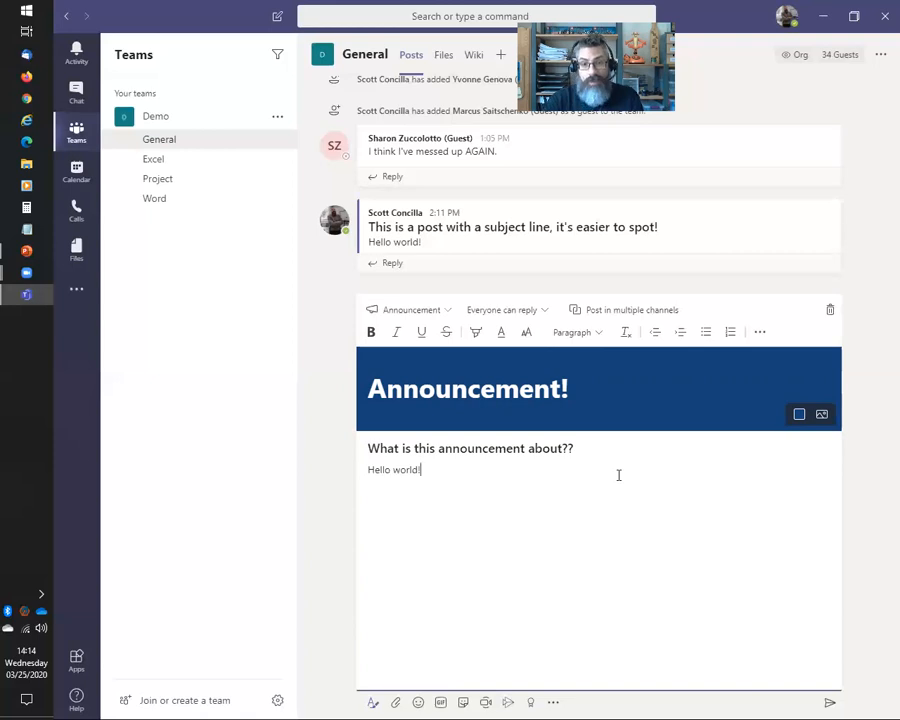
click(829, 702)
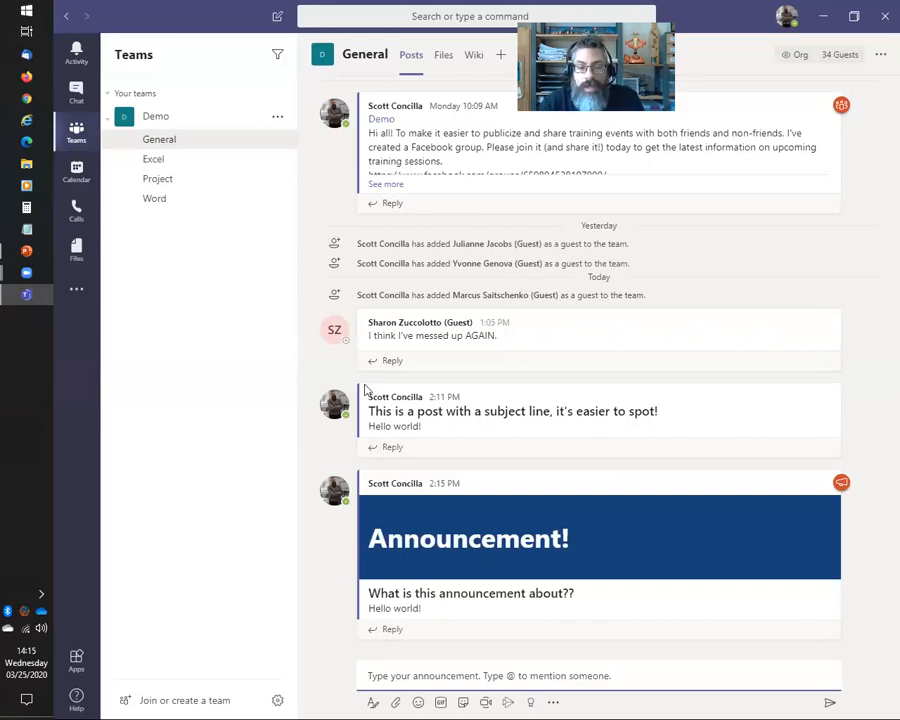
Start another formatted post in the General channel and review its reply options, keeping Everyone can reply
click(374, 703)
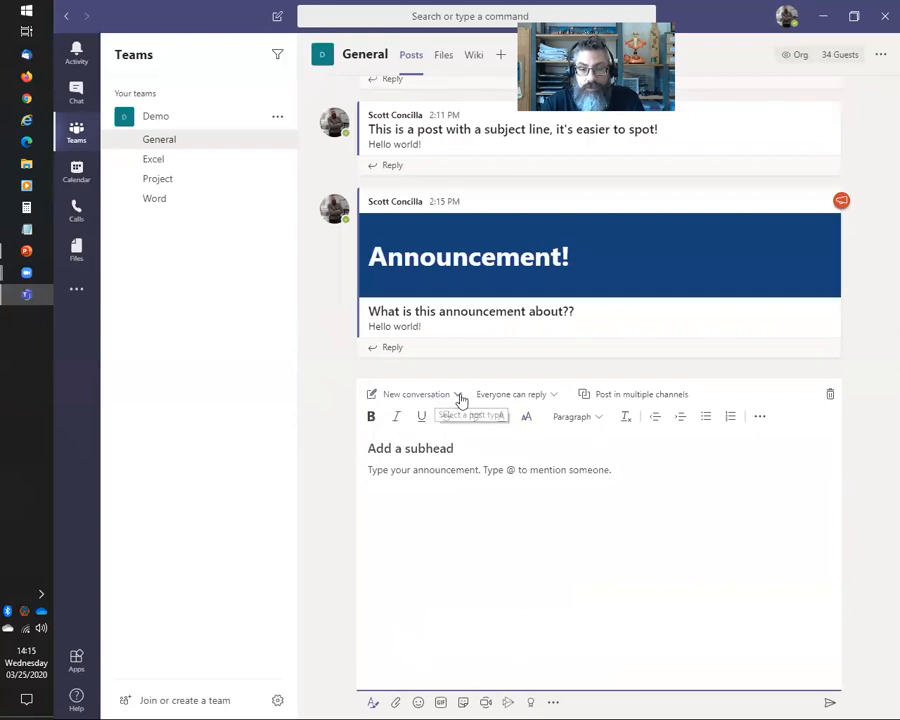
click(556, 396)
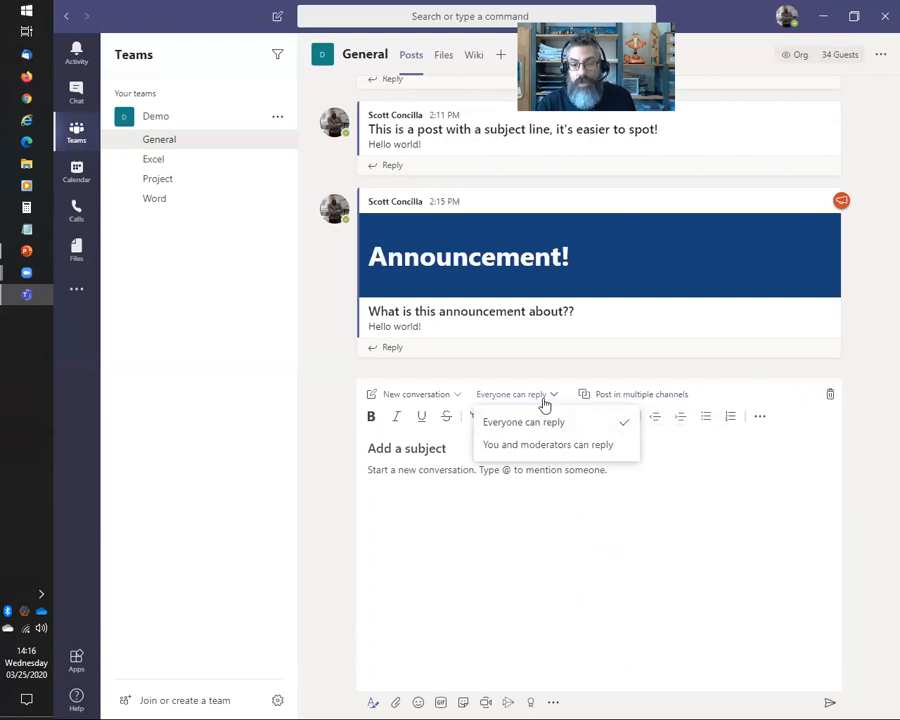
click(597, 424)
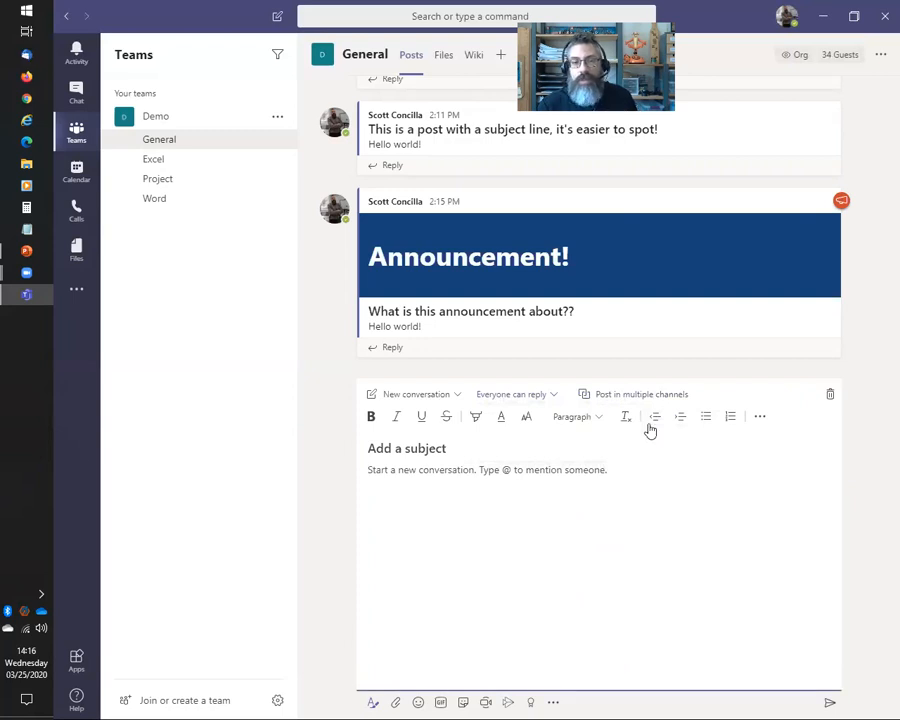
Try adding the Project channel as a second destination for the draft post and discard the draft
click(636, 395)
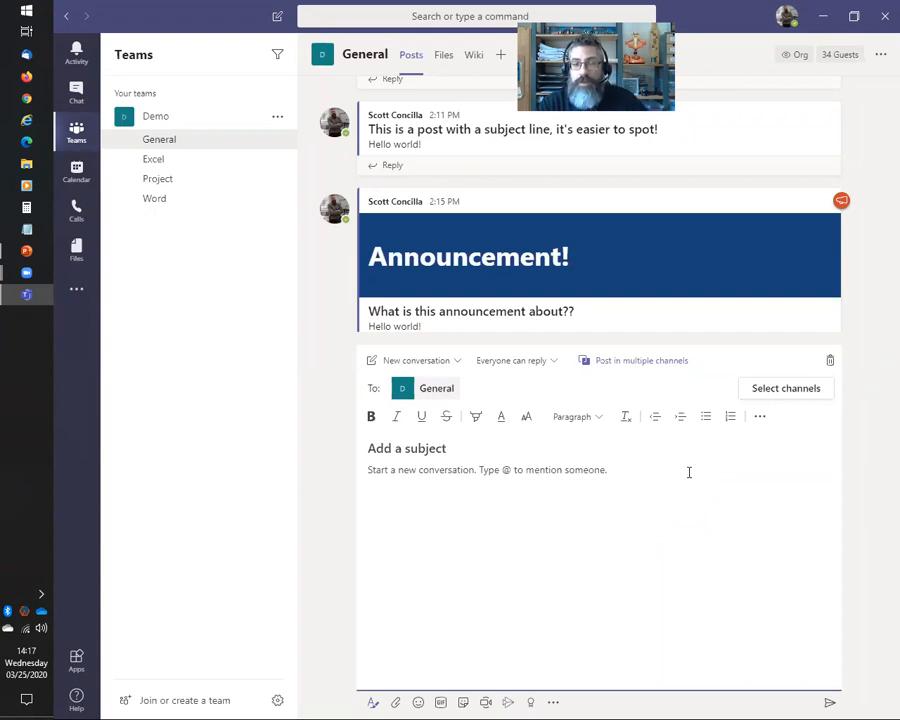
click(677, 368)
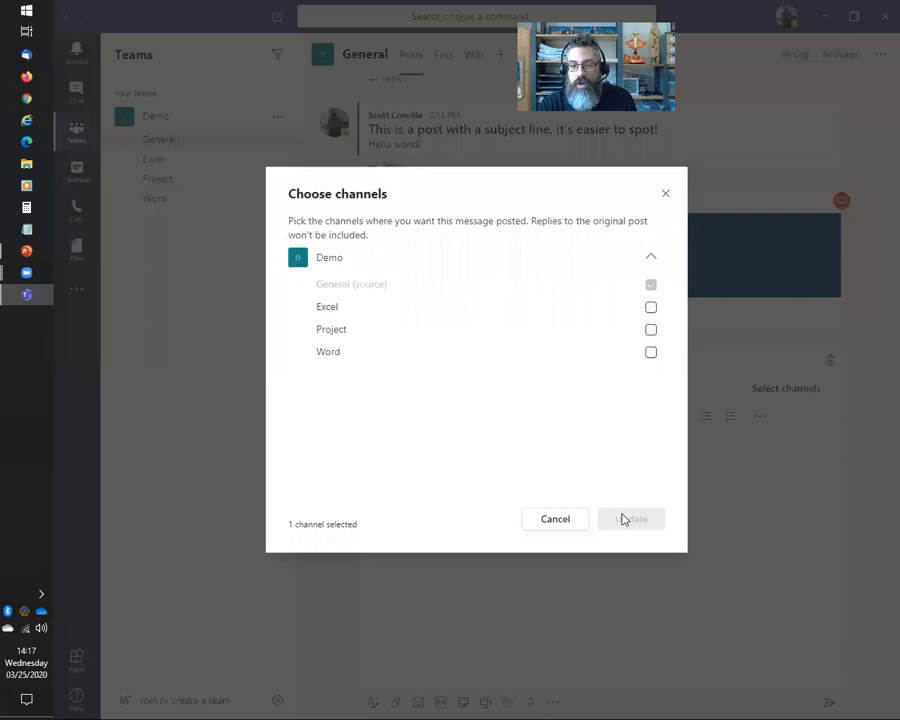
click(651, 330)
click(617, 521)
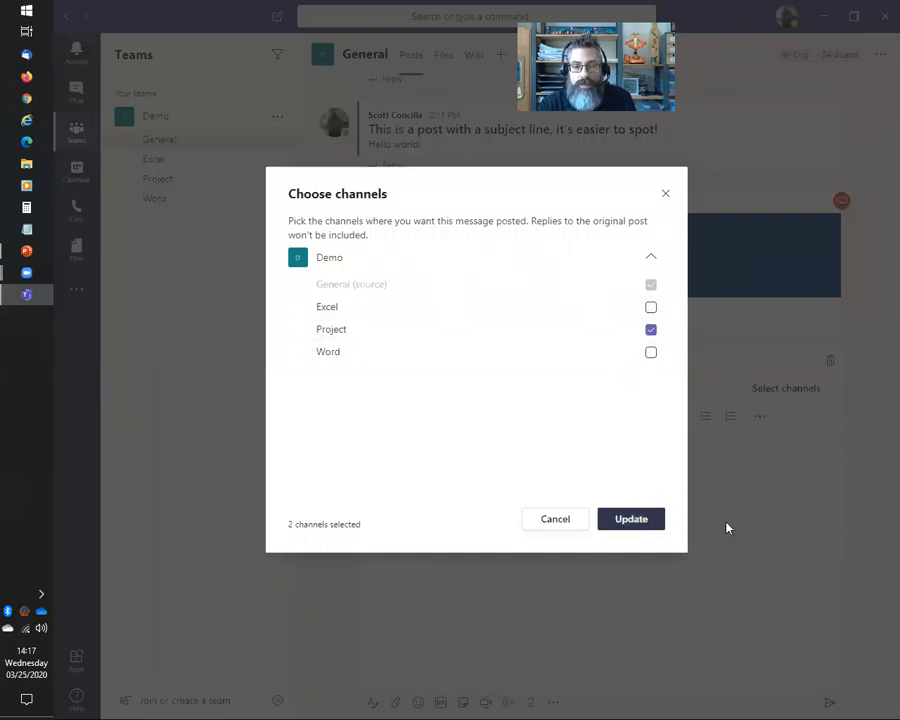
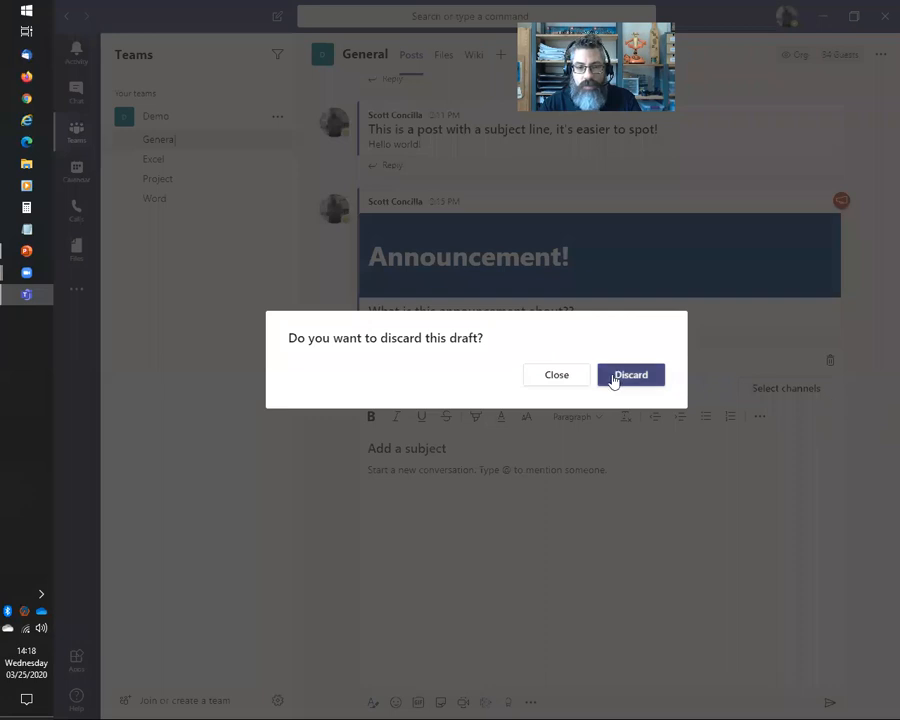
click(630, 375)
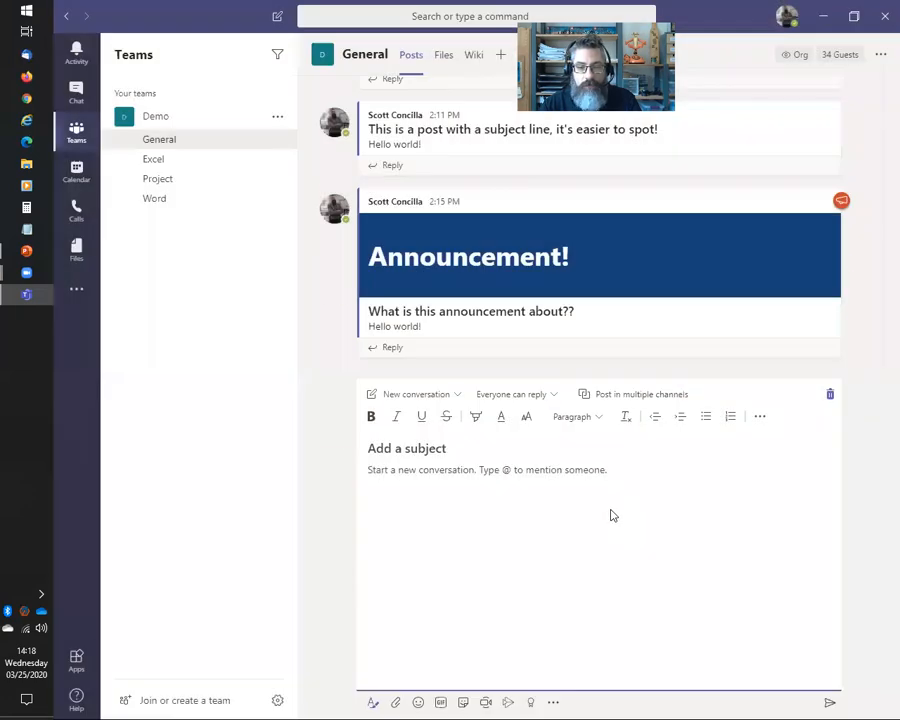
Switch to the PowerPoint slide show of the Teams - Beyond the Basics presentation
key(alt+Tab)
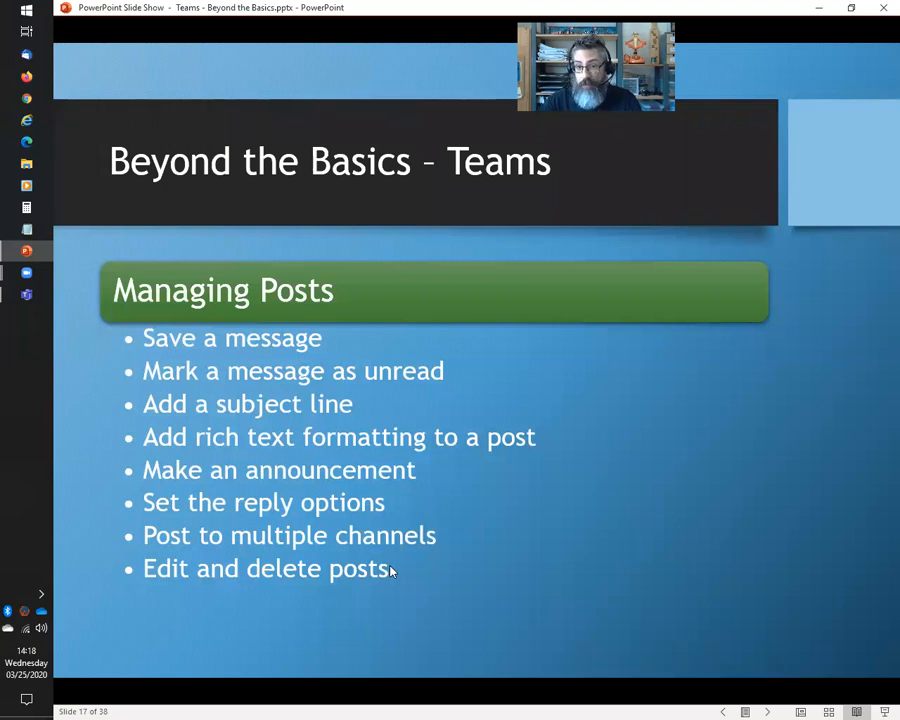
Switch to Teams and examine the available actions for the guest's message and for the Facebook group post in the General channel
key(alt+Tab)
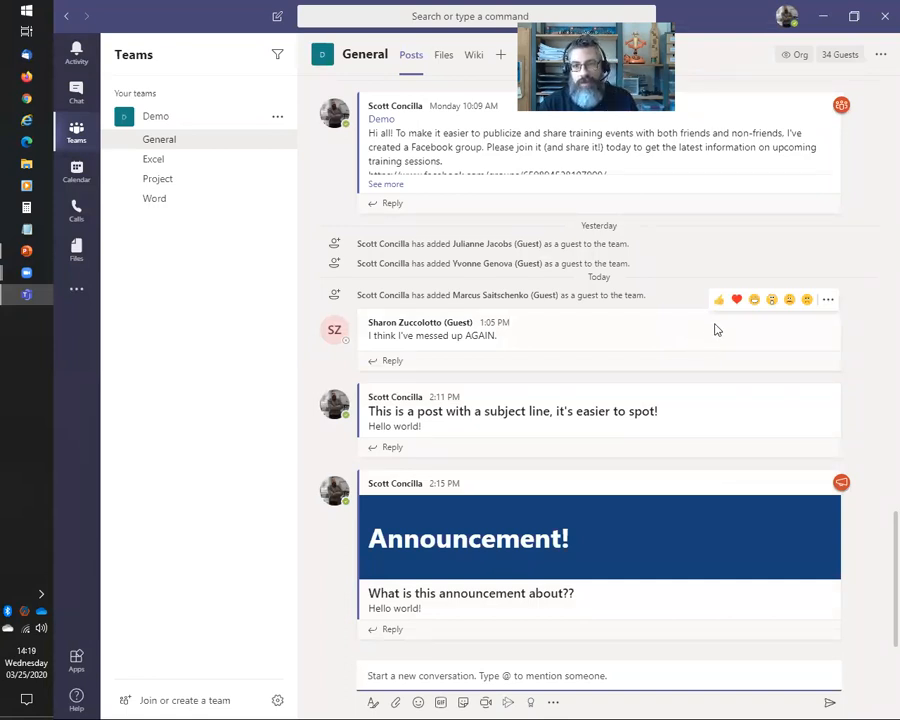
click(828, 299)
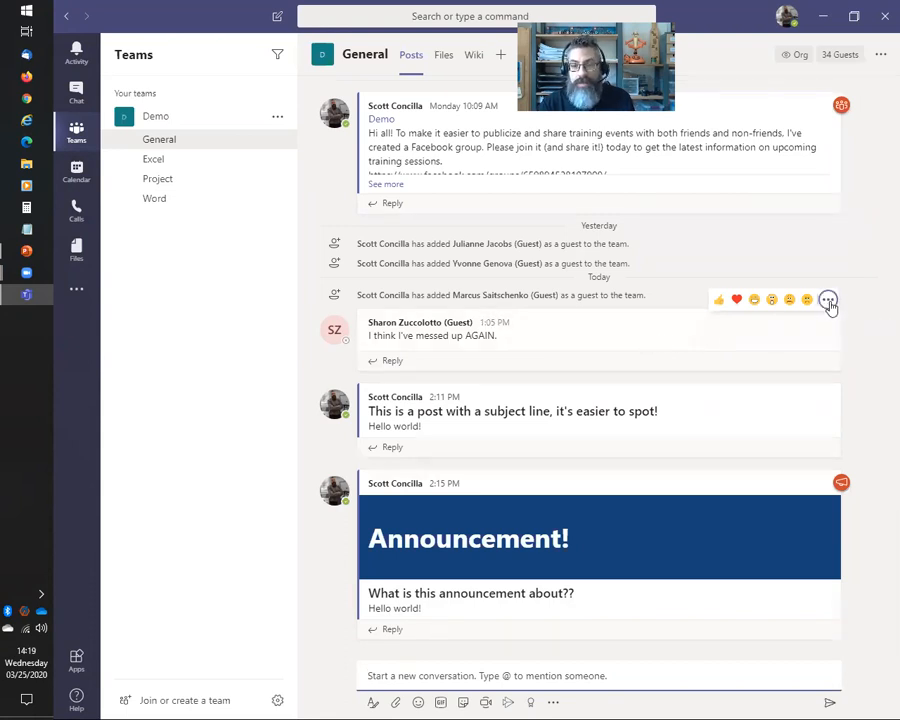
click(803, 150)
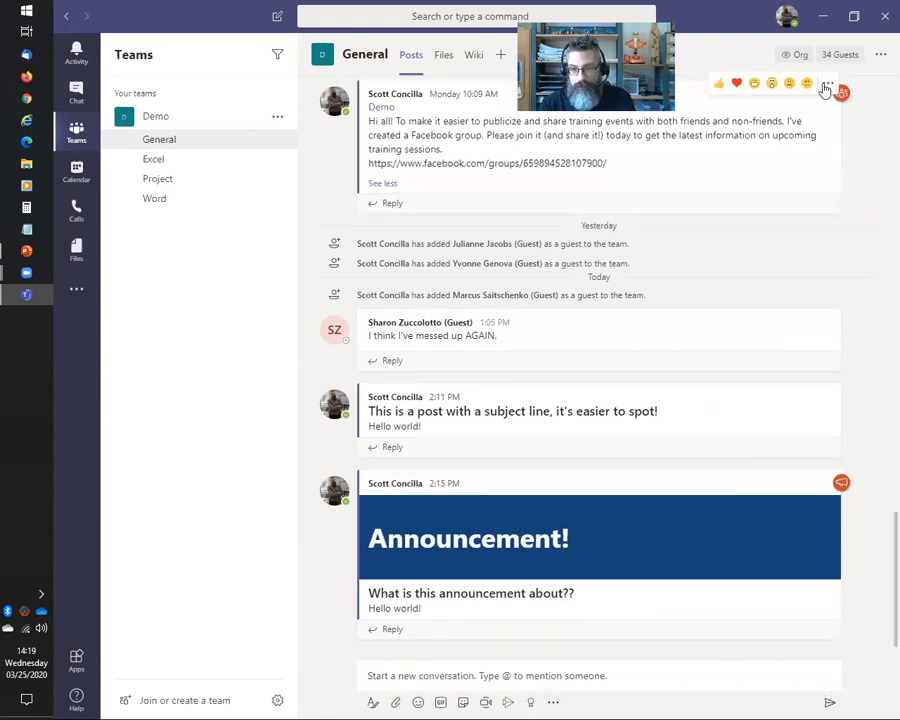
click(828, 83)
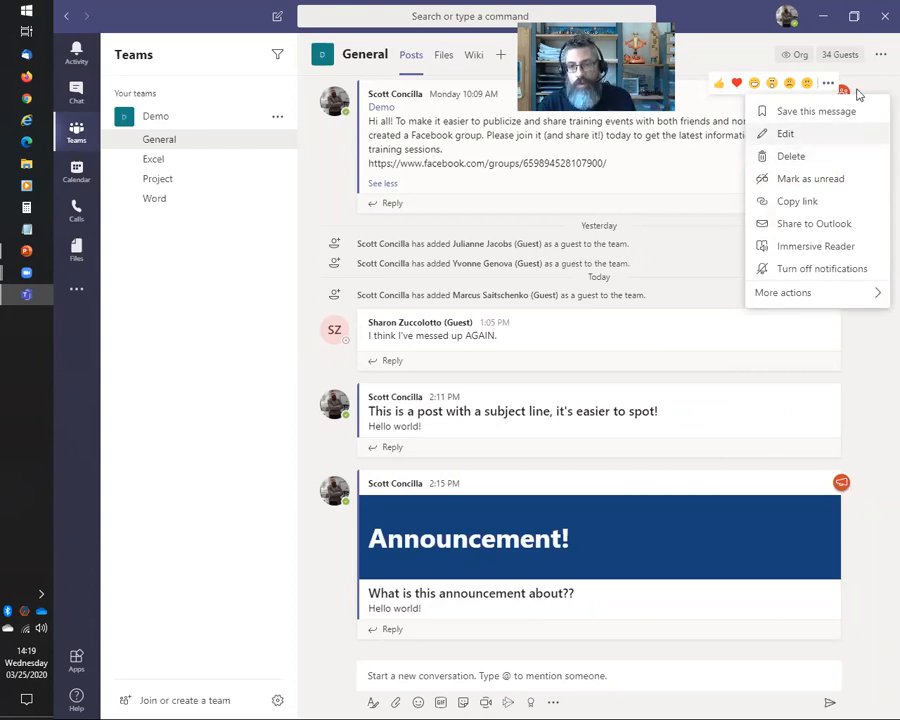
key(Escape)
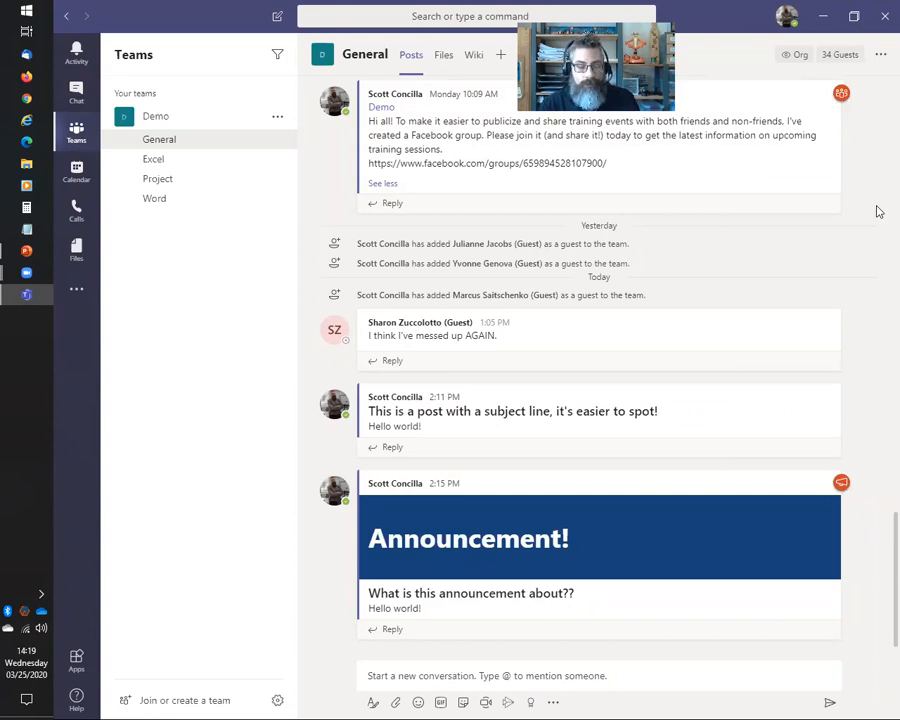
Switch to the PowerPoint slide show and advance to the Beyond the Basics - Files topic list on slide 21
key(alt+Tab)
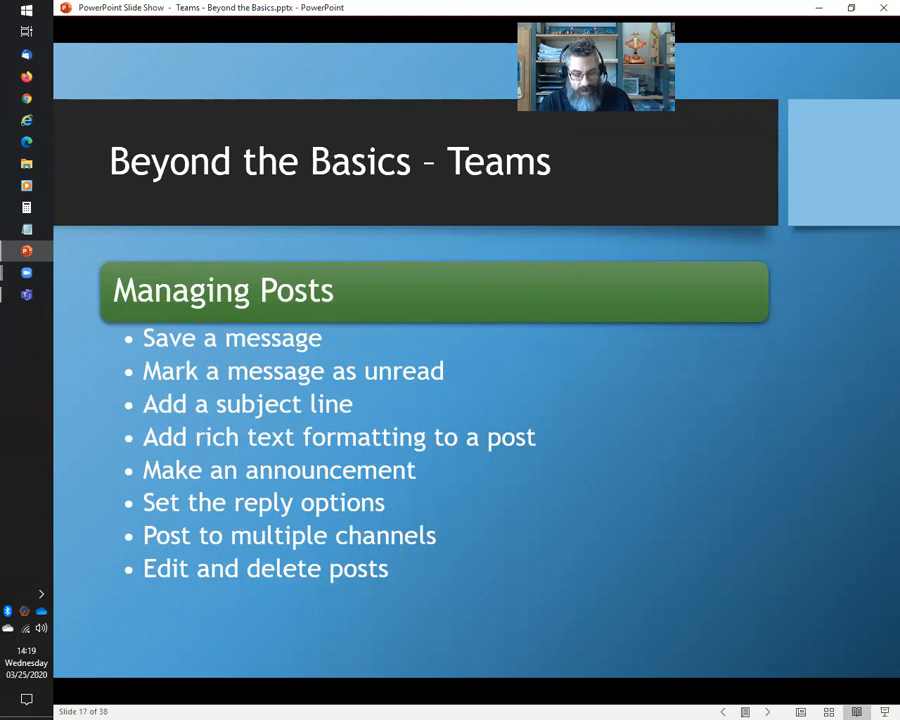
key(Right)
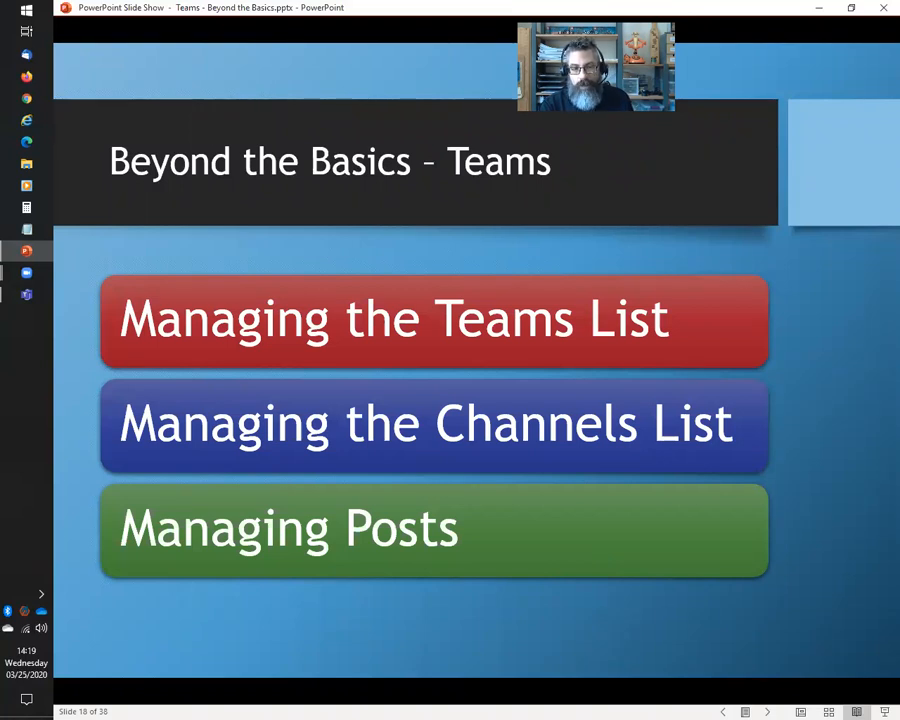
key(Right)
key(Right)
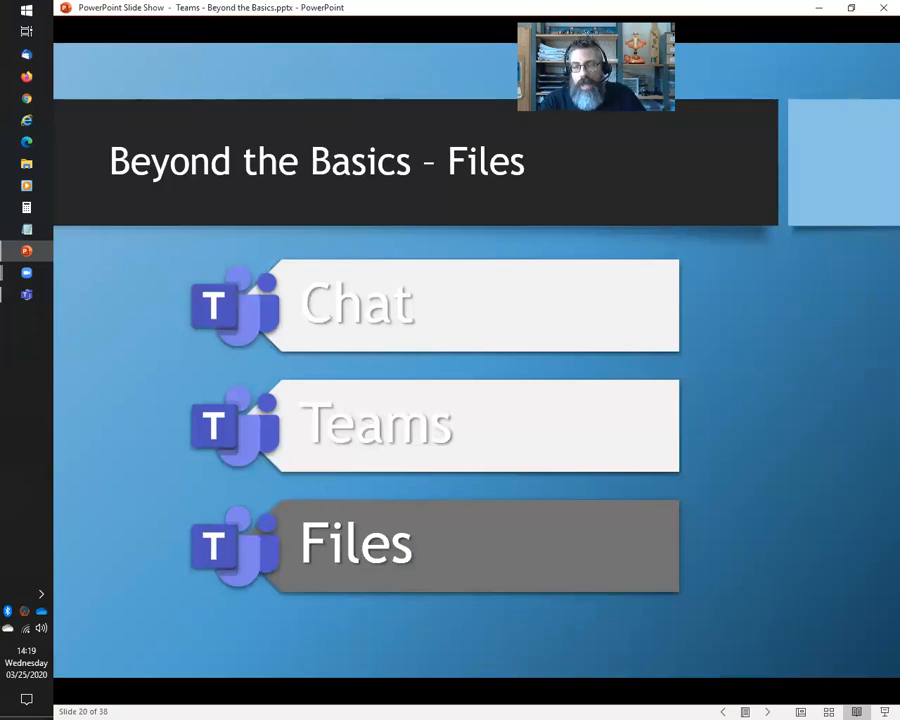
key(Right)
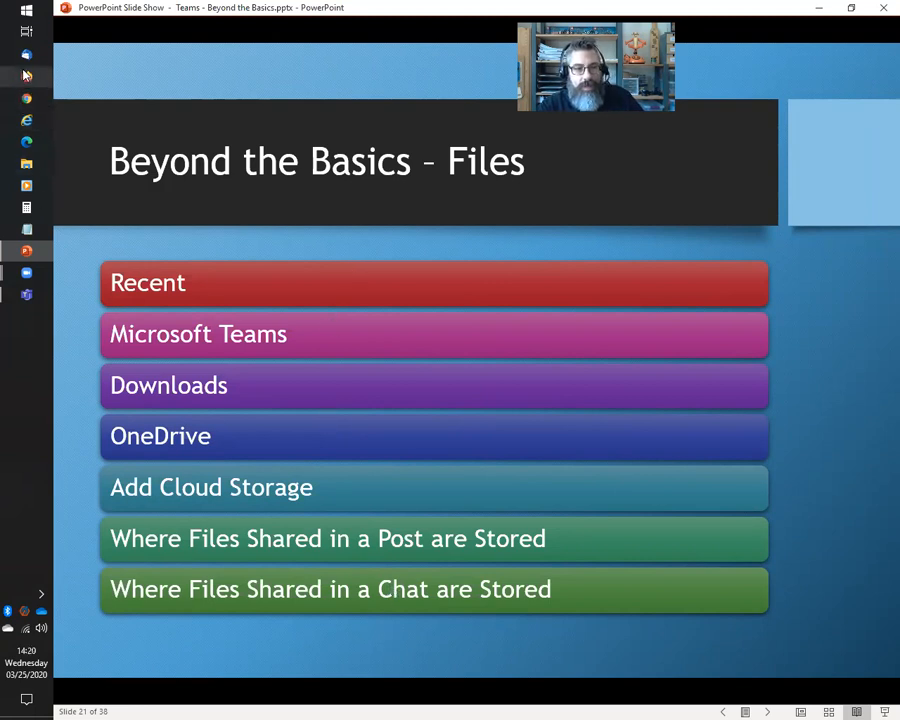
Switch back to Teams and view the chats, followed by the files stored in the General channel
click(27, 296)
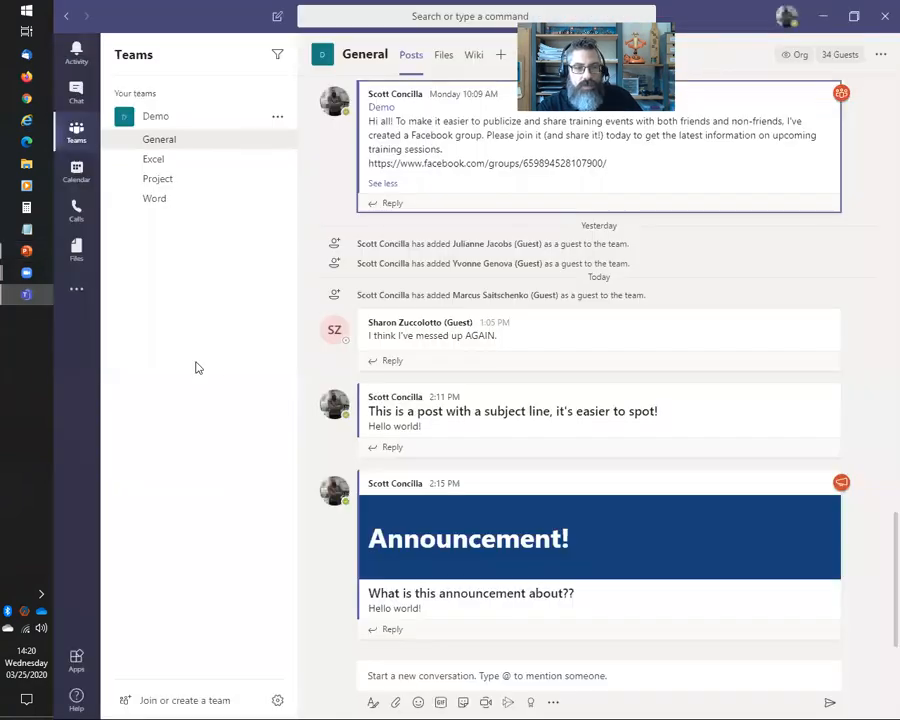
click(80, 259)
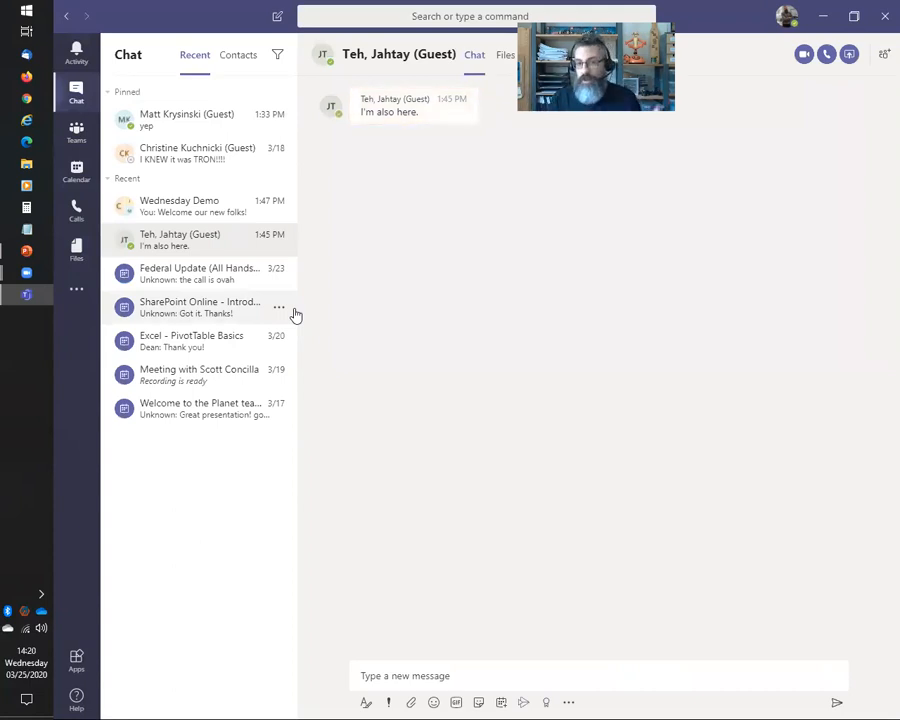
click(76, 130)
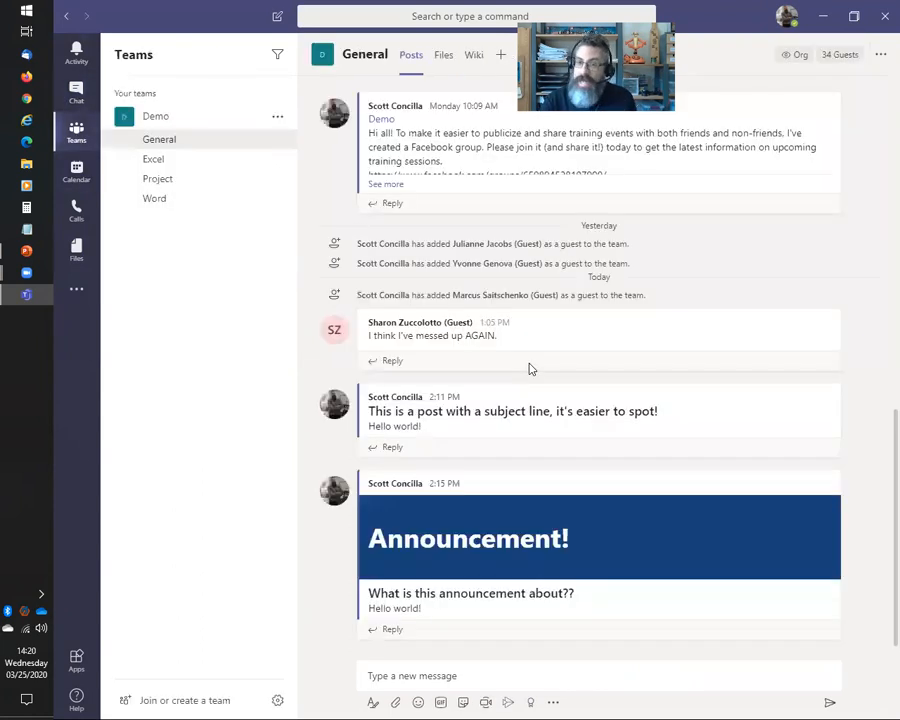
click(444, 57)
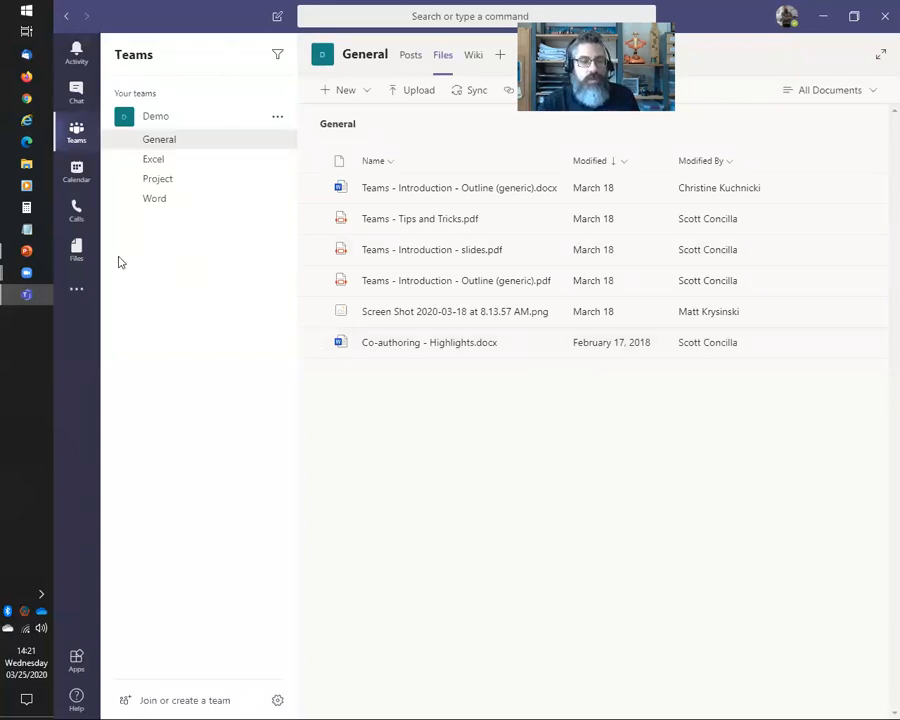
View the recent files across all locations, advance the slide show to its Recent topic, and examine the actions for the Cookbook10.docx in demo-modern / docclassic
click(76, 248)
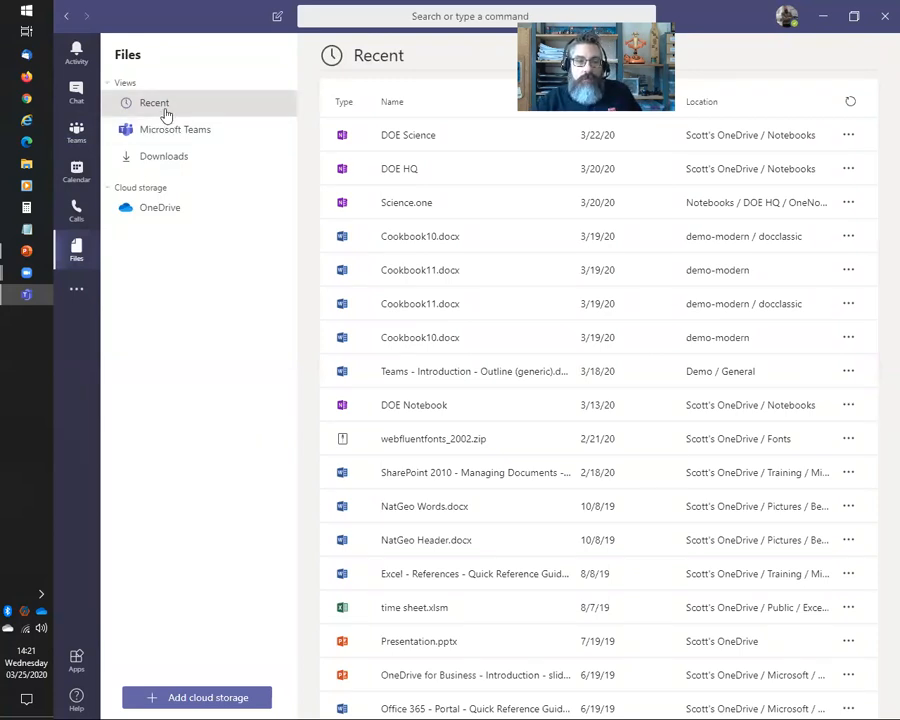
key(alt+Tab)
key(Right)
key(alt+Tab)
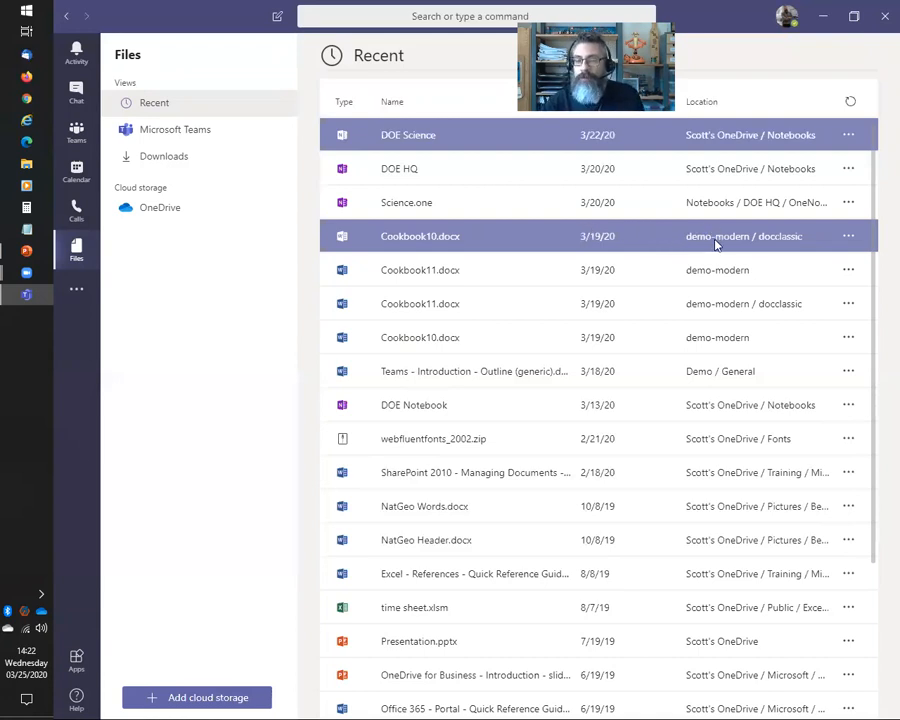
click(849, 237)
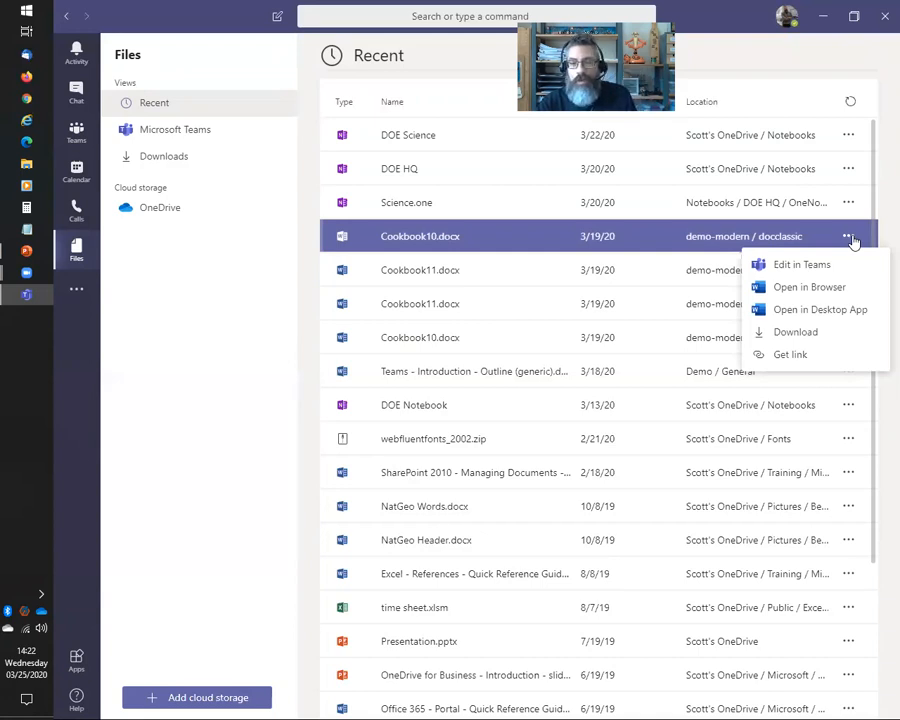
click(856, 239)
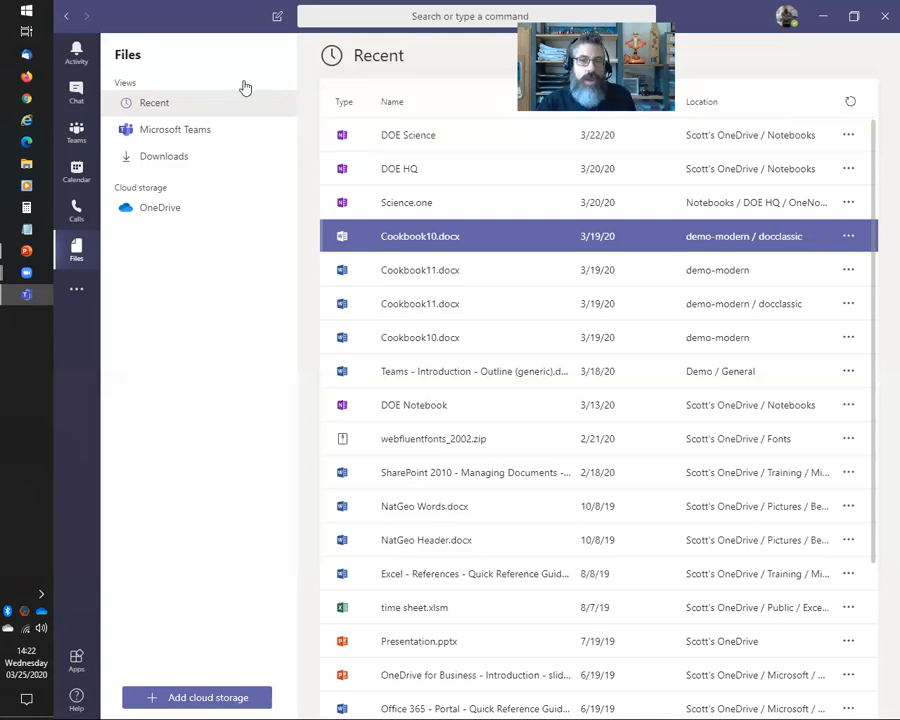
Advance the slide show to its Microsoft Teams topic, and view the Teams files and the actions for the Teams - Introduction - Outline Word document
key(alt+Tab)
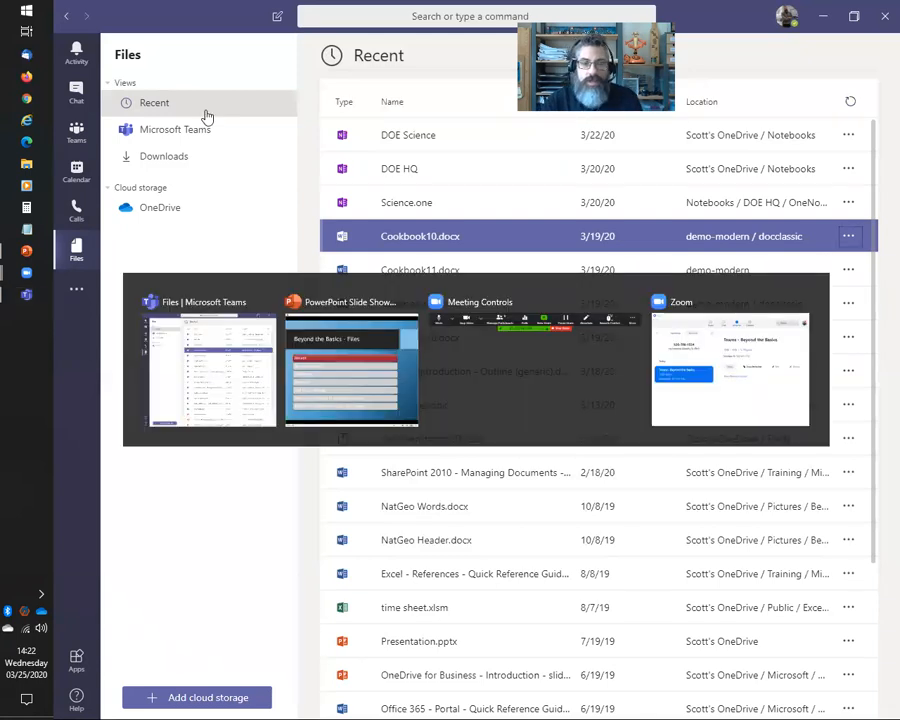
key(alt+Tab)
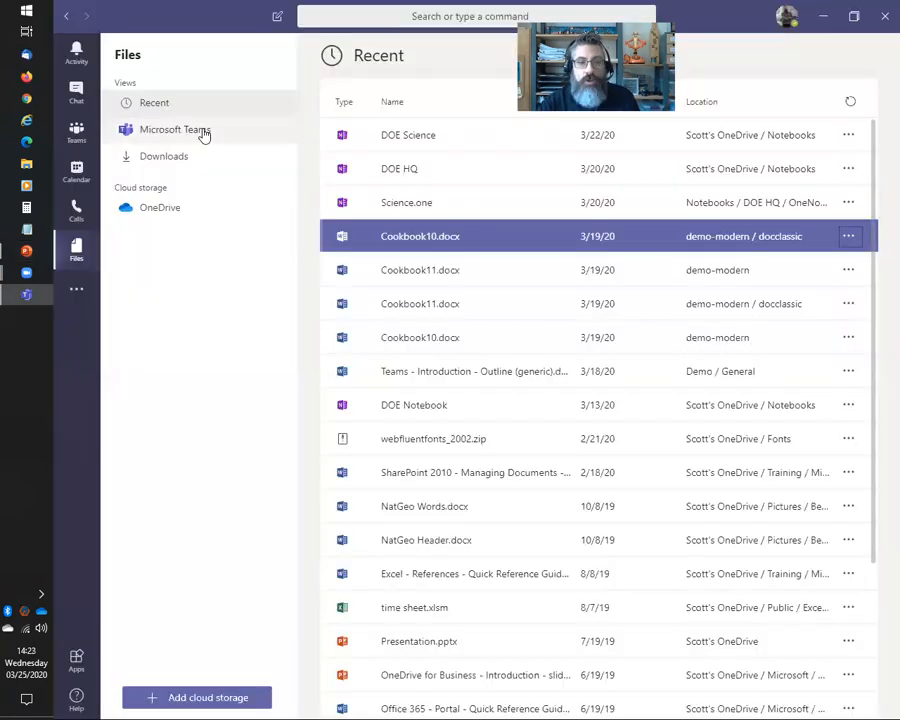
click(203, 133)
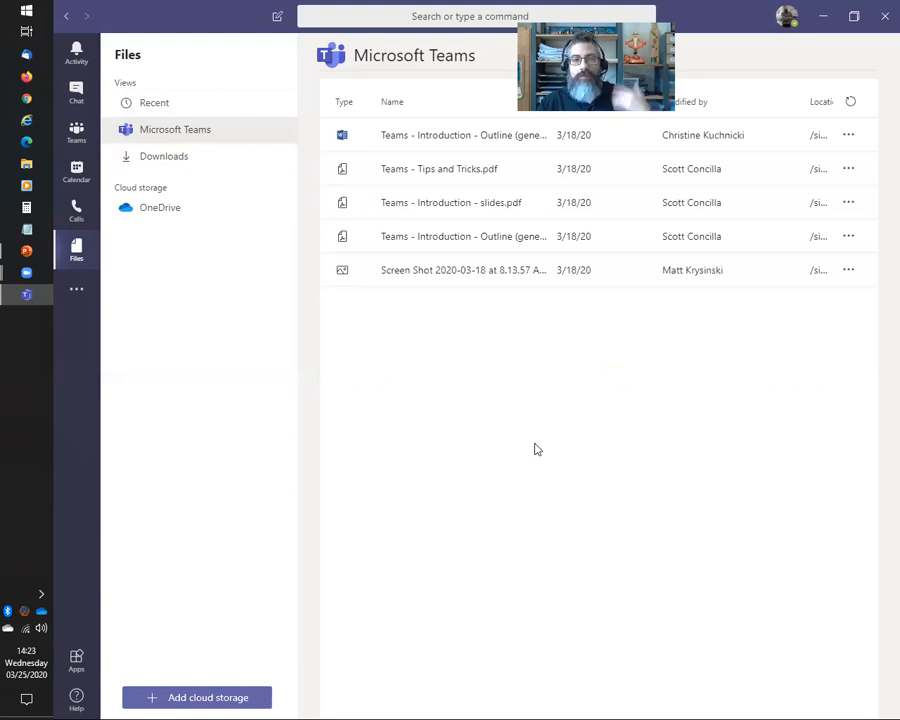
click(849, 137)
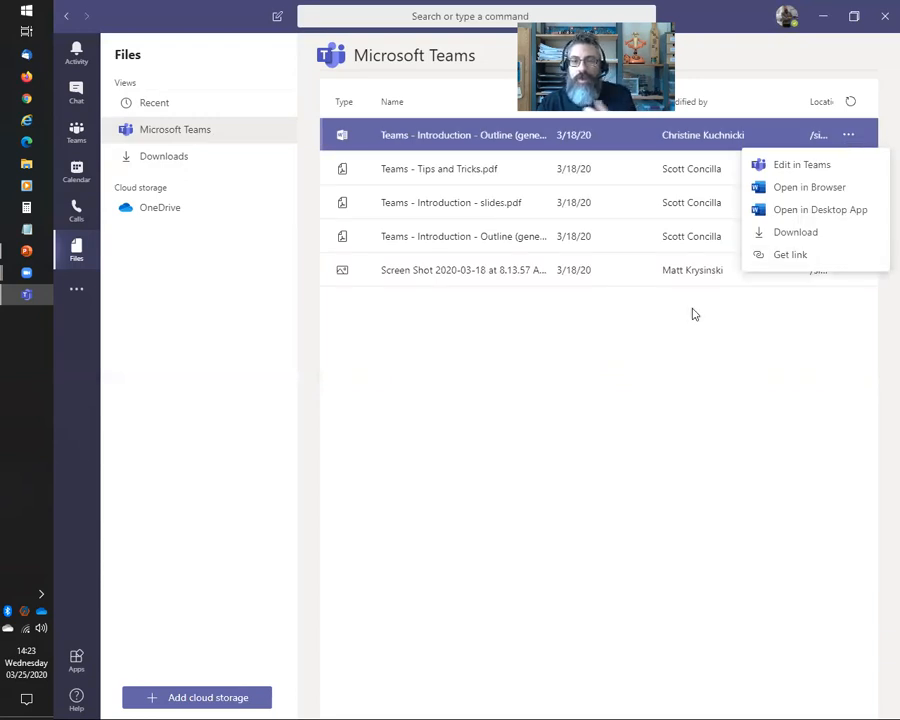
click(664, 351)
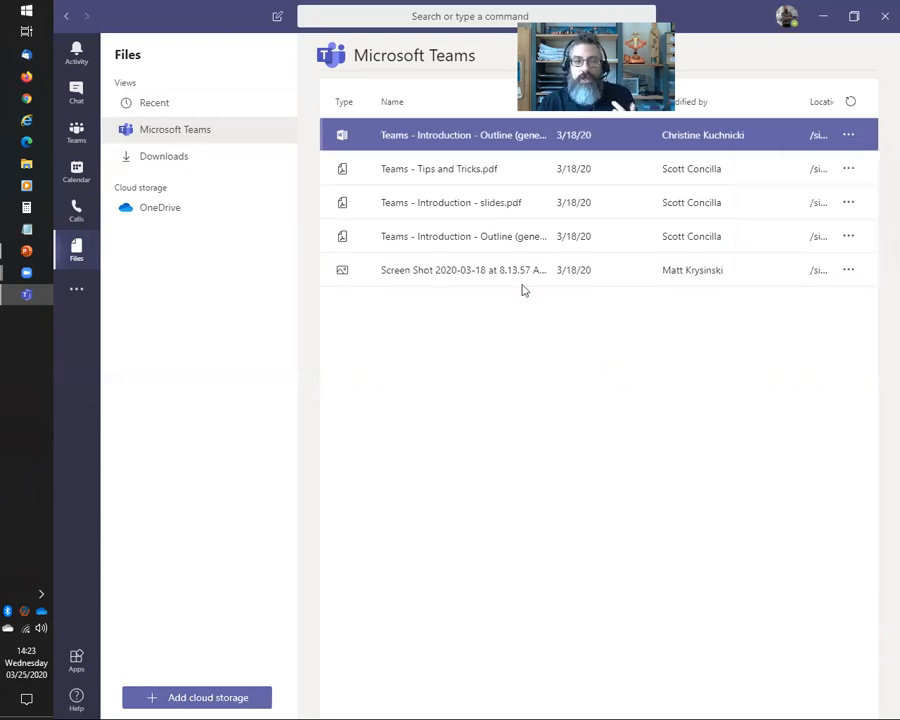
click(720, 138)
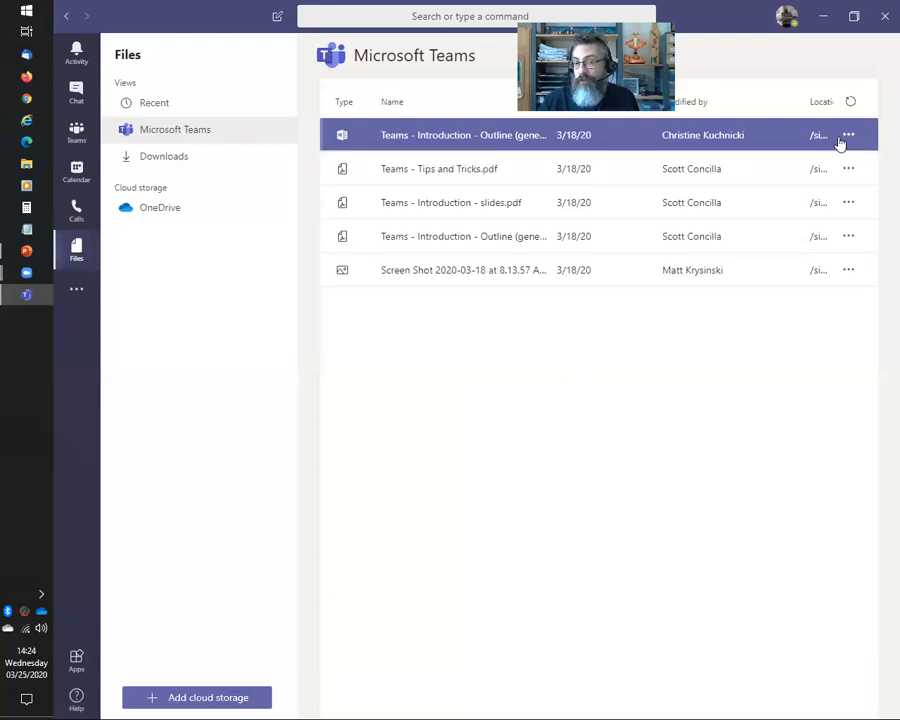
View the files stored in the Demo team's Excel channel
click(76, 133)
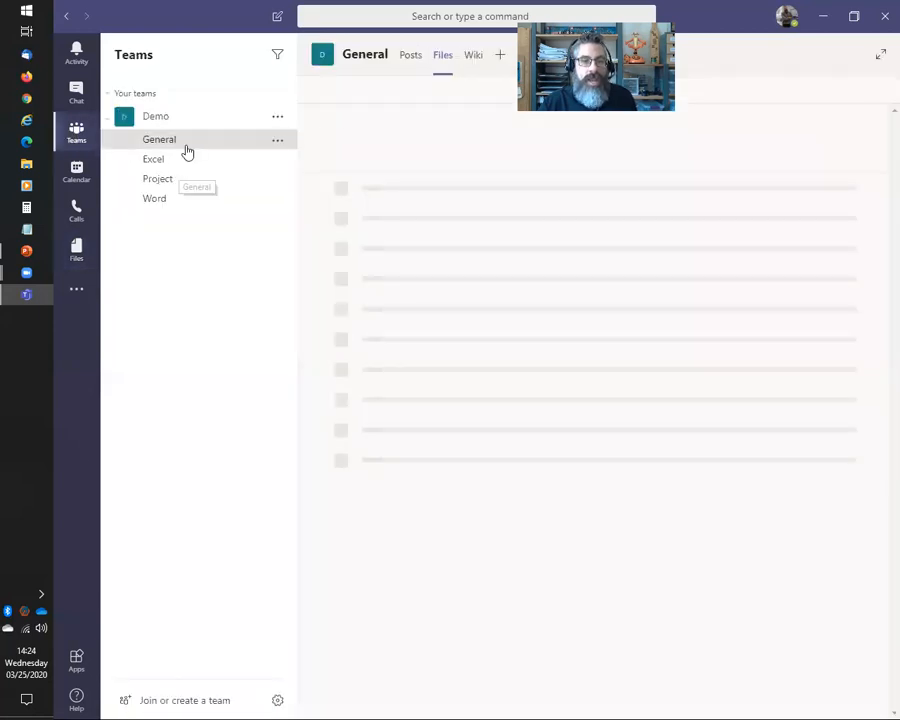
click(166, 165)
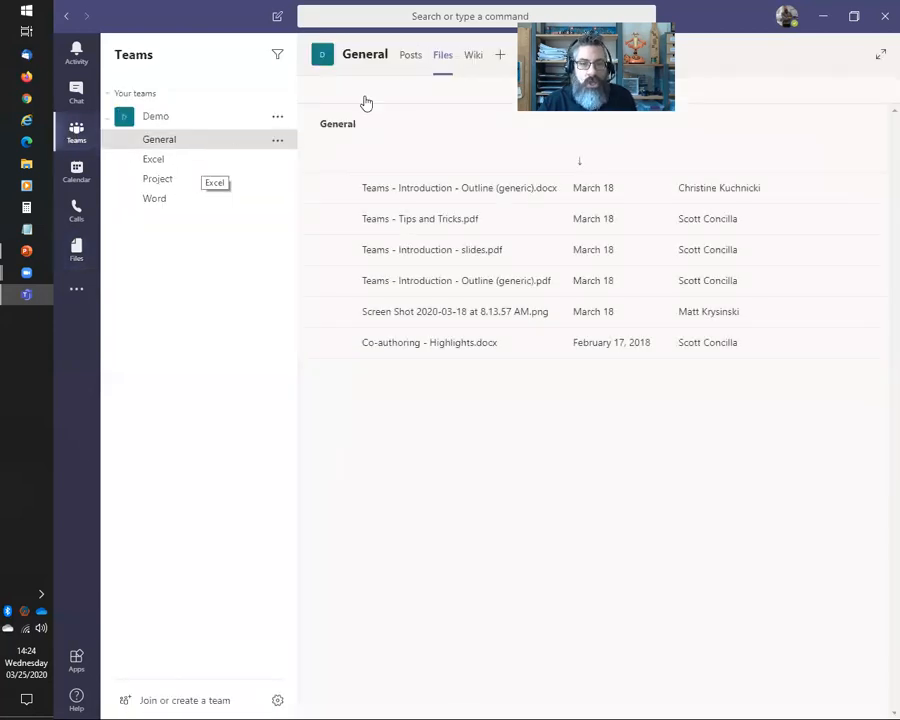
click(429, 58)
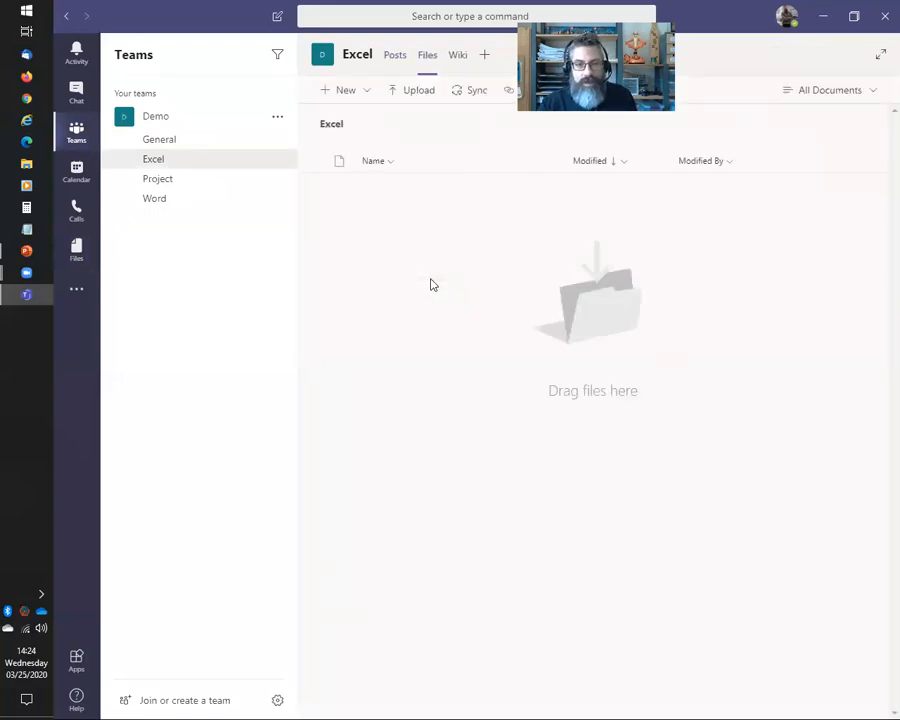
Return to the Files app and view its Microsoft Teams files, followed by the Downloads view
click(76, 248)
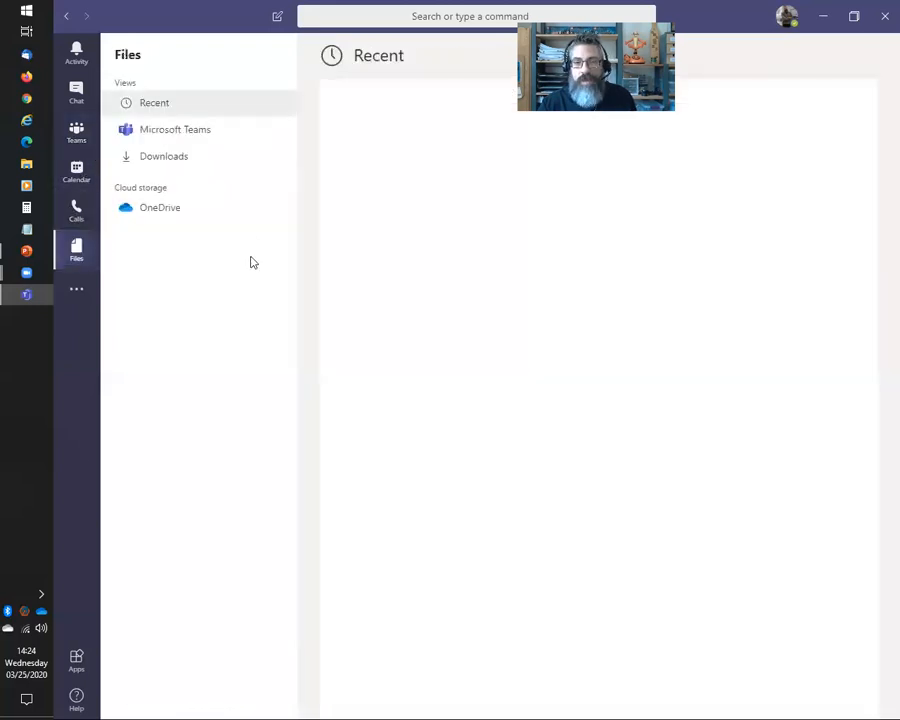
click(192, 129)
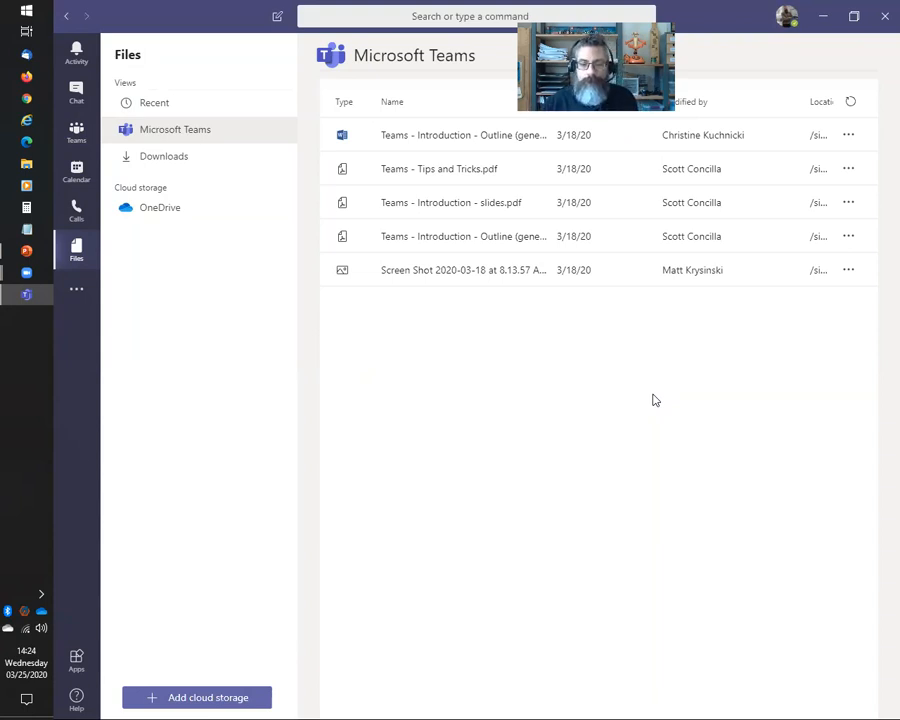
click(165, 157)
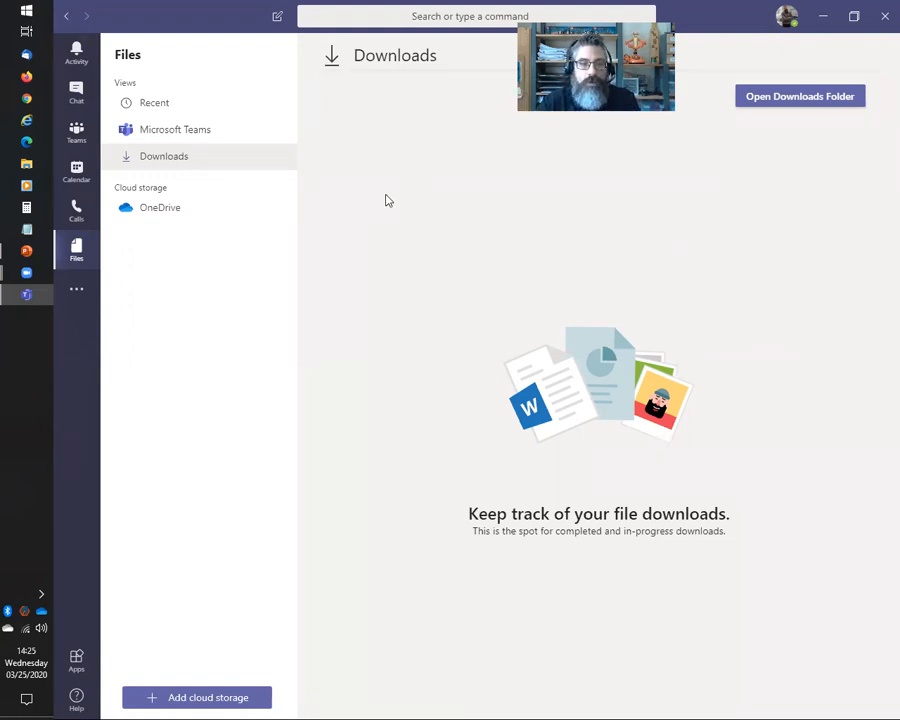
Switch to the PowerPoint slide show and advance it to the OneDrive topic on slide 25
key(alt+Tab)
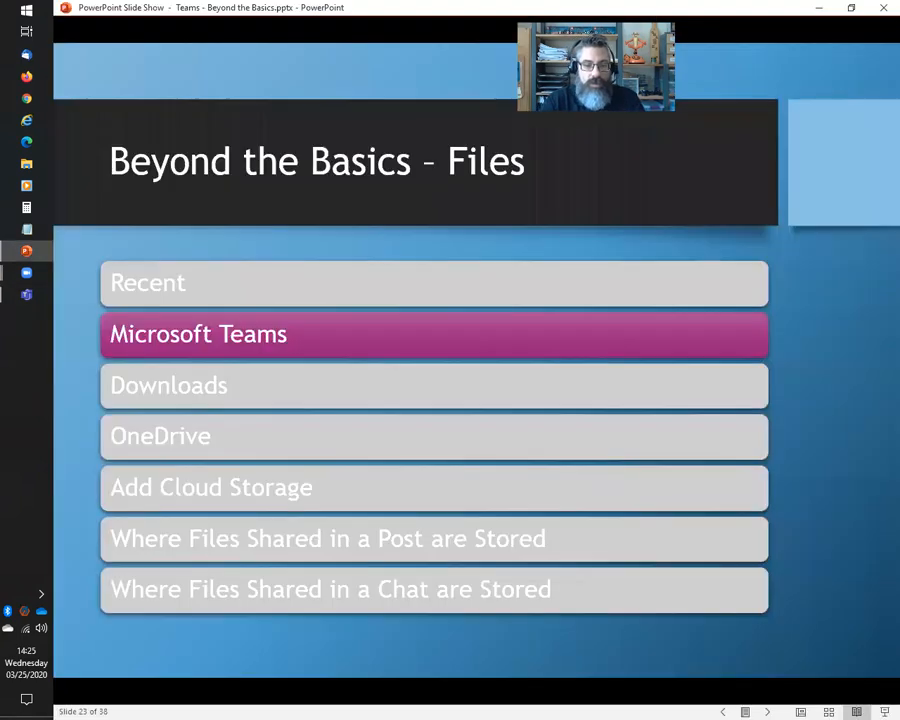
key(Right)
key(Right)
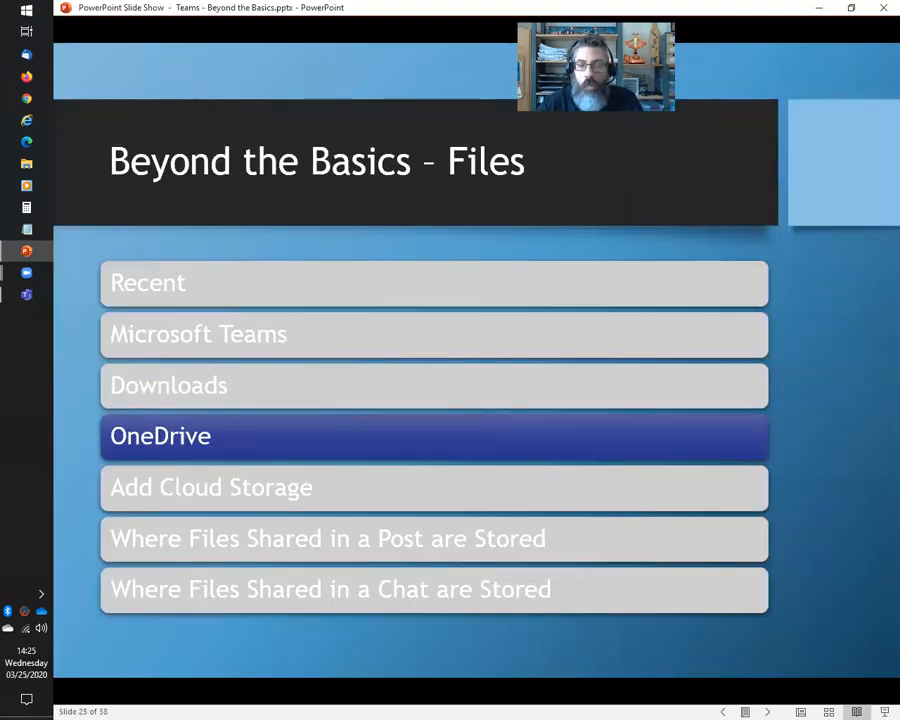
Switch to Teams, browse the Training folder in the OneDrive cloud storage and return to the OneDrive root
click(26, 294)
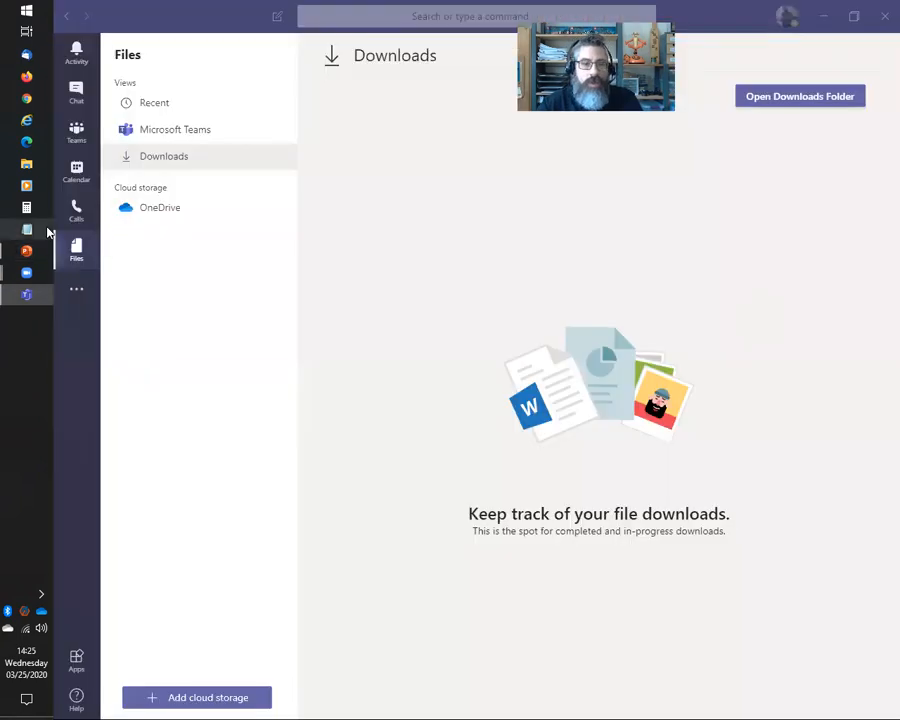
click(160, 208)
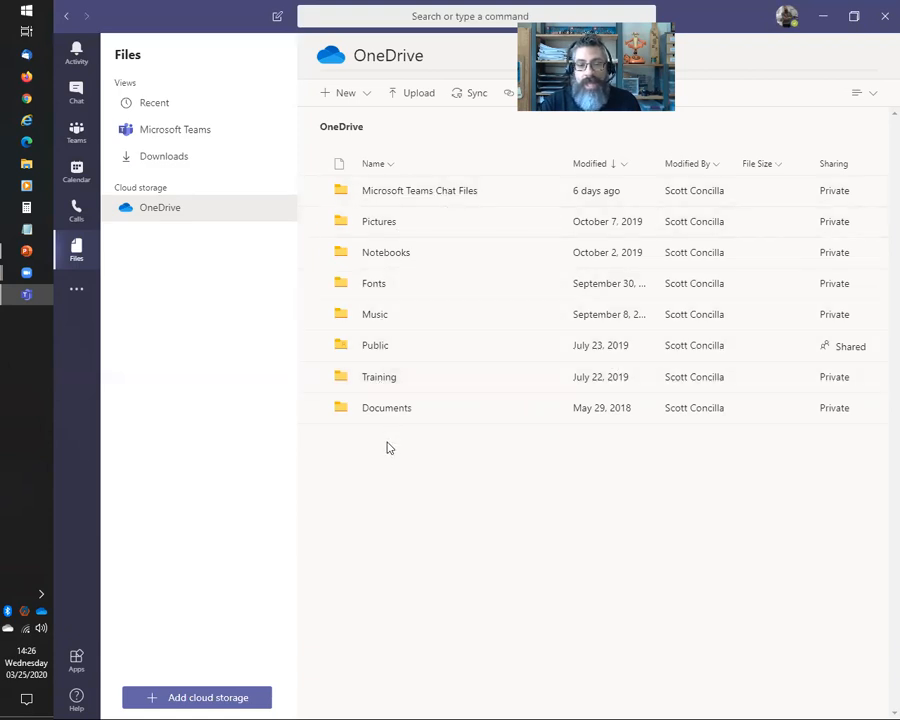
click(389, 380)
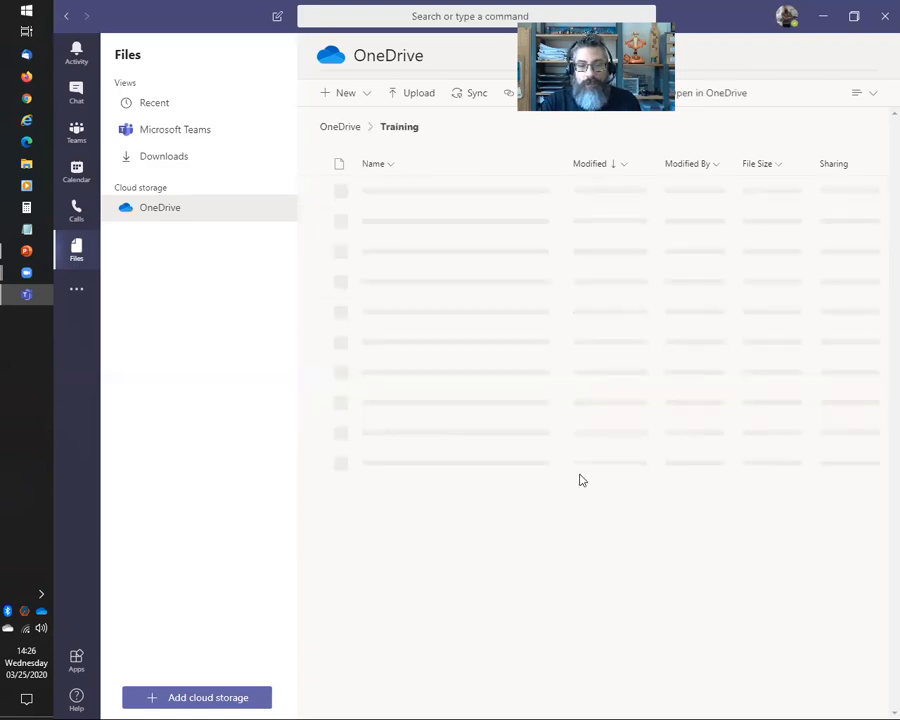
click(336, 127)
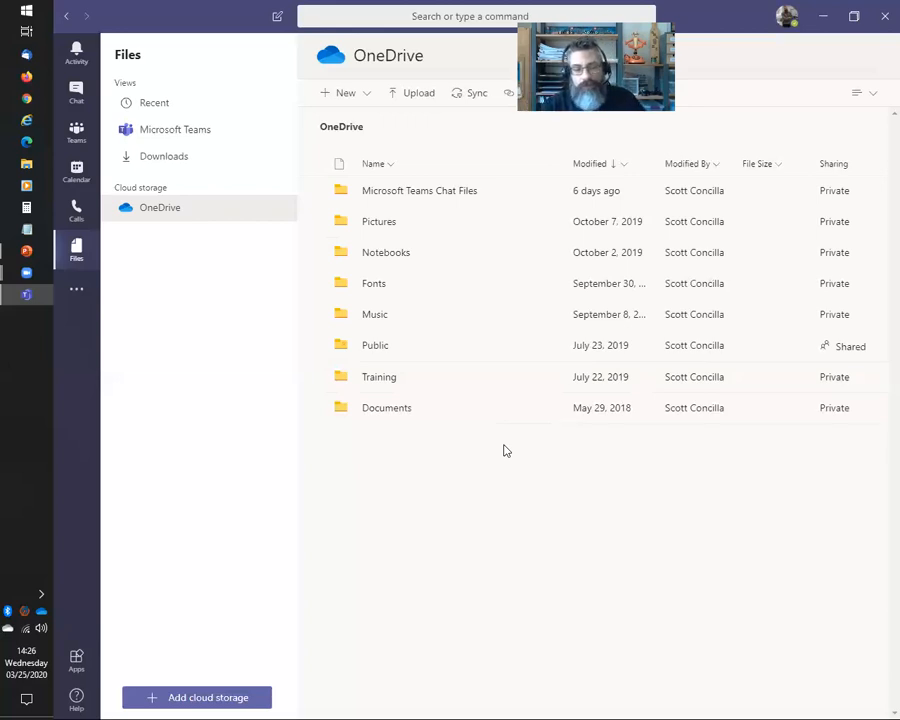
Advance the PowerPoint slide show to Add Cloud Storage on slide 26, and view the cloud storage providers available in the Teams Files app
key(alt+Tab)
key(Right)
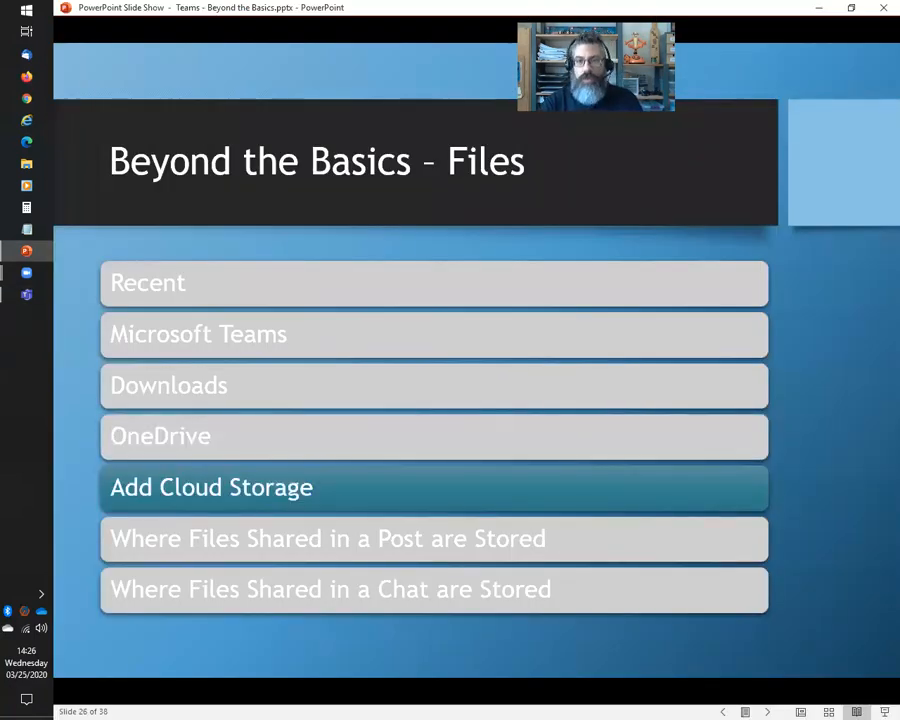
key(alt+Tab)
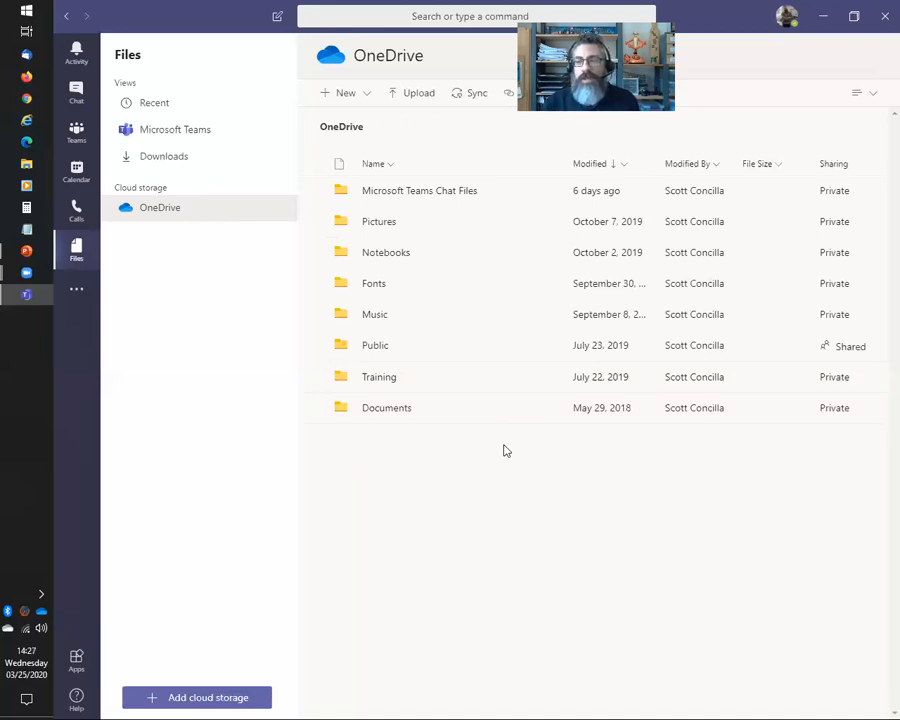
click(194, 700)
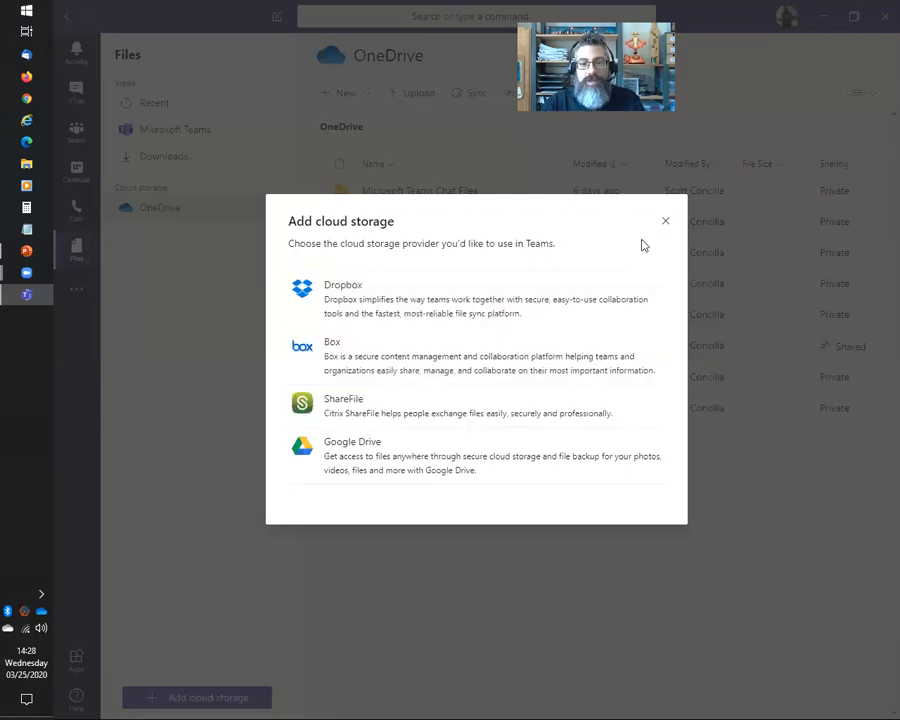
click(481, 550)
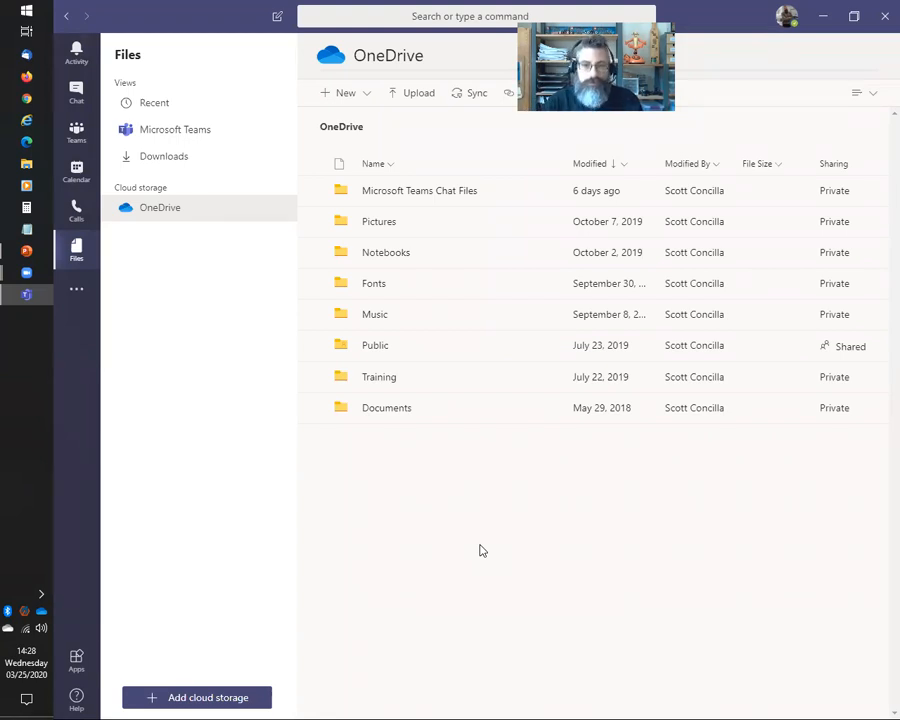
Switch to the PowerPoint slide show and show slide 27, Where Files Shared in a Post are Stored, previewing the chat topic on slide 28
key(alt+Tab)
key(Right)
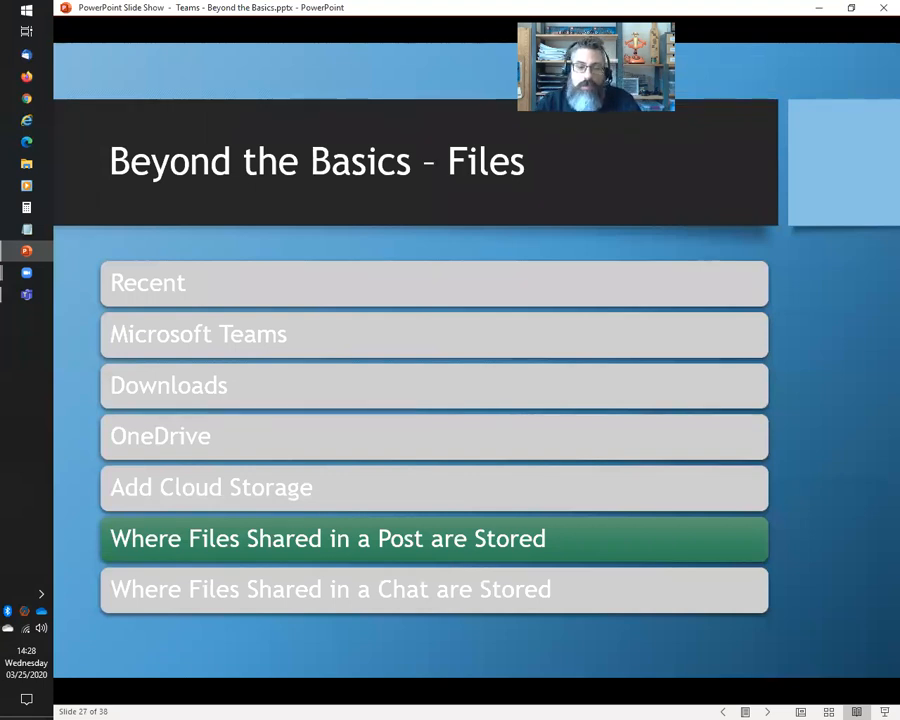
key(Right)
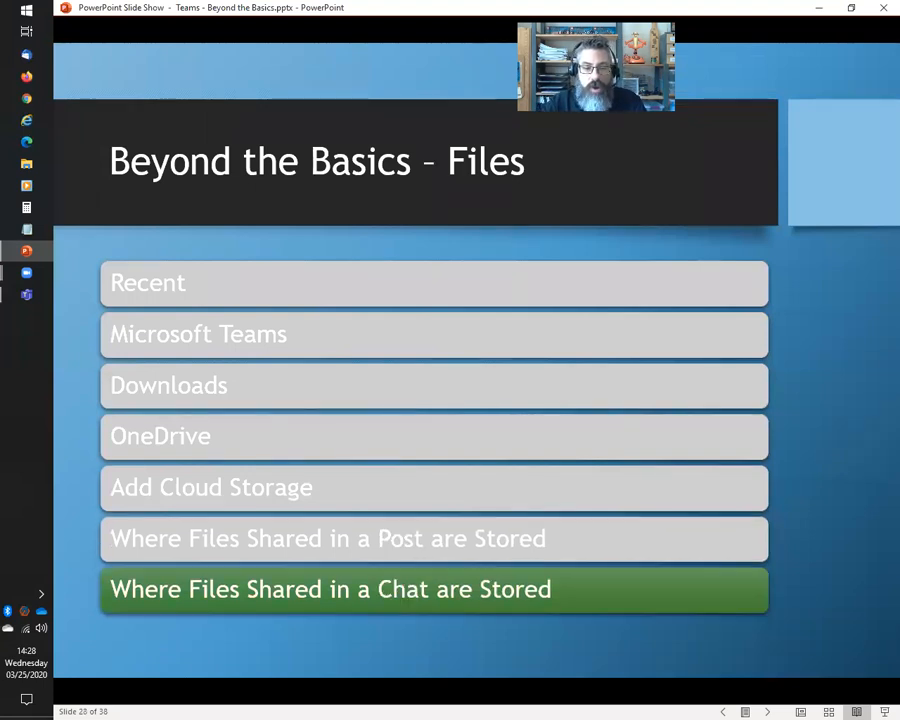
key(Left)
key(Right)
key(Left)
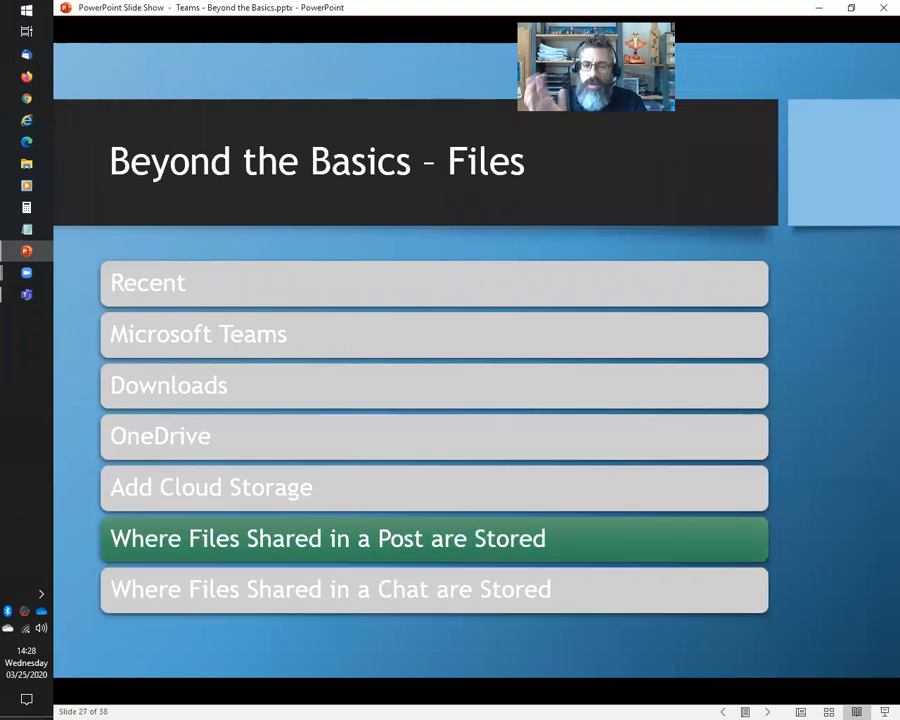
Switch to Teams and view the files shared in the first pinned chat
key(alt+Tab)
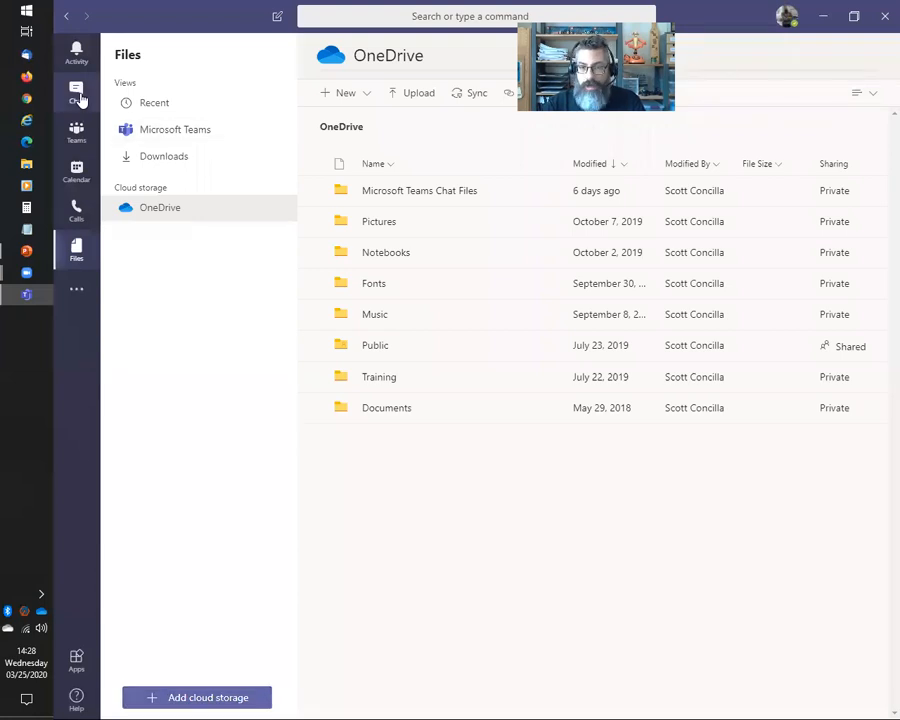
click(80, 98)
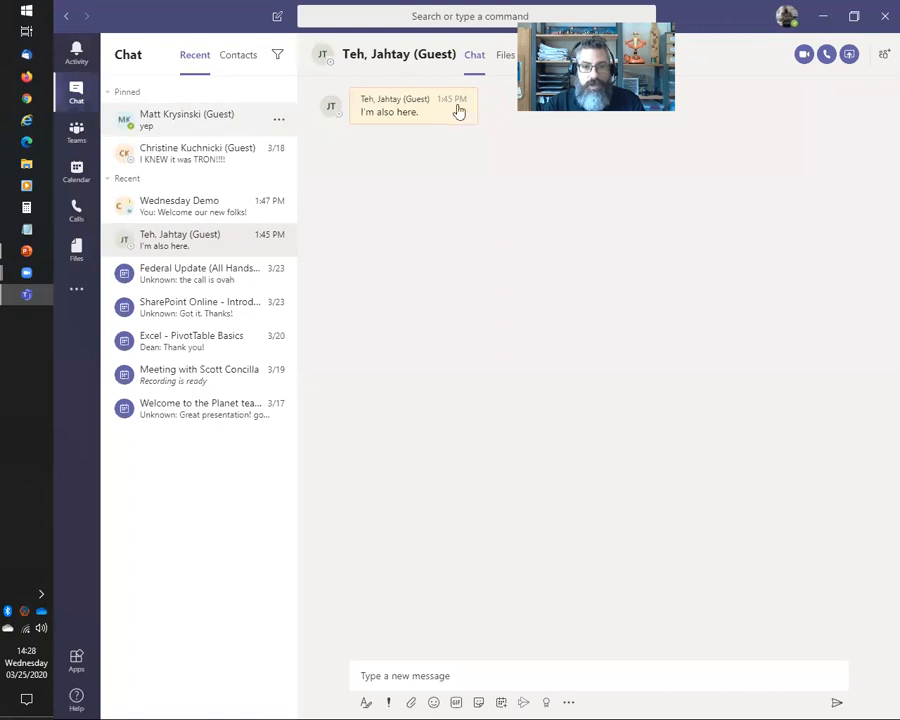
key(Return)
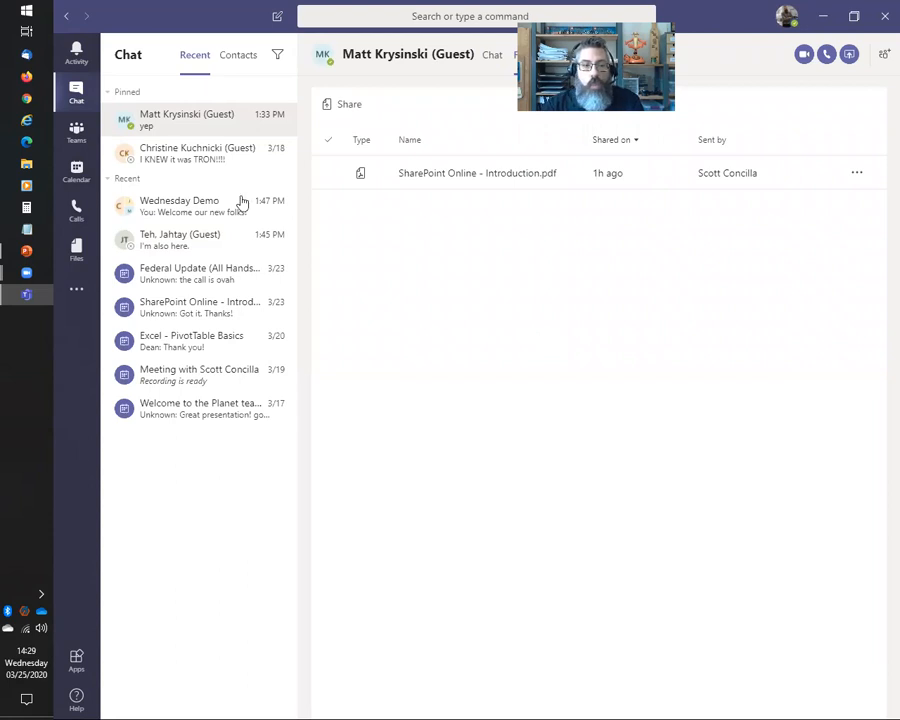
View the files of the Demo team's General channel and open that file library in SharePoint
click(79, 131)
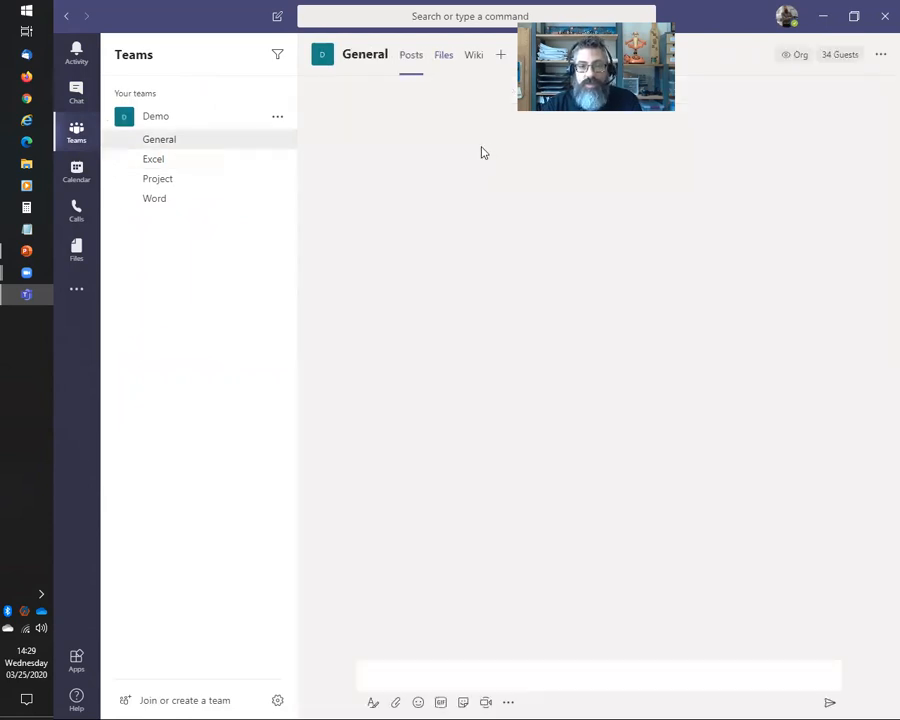
click(448, 60)
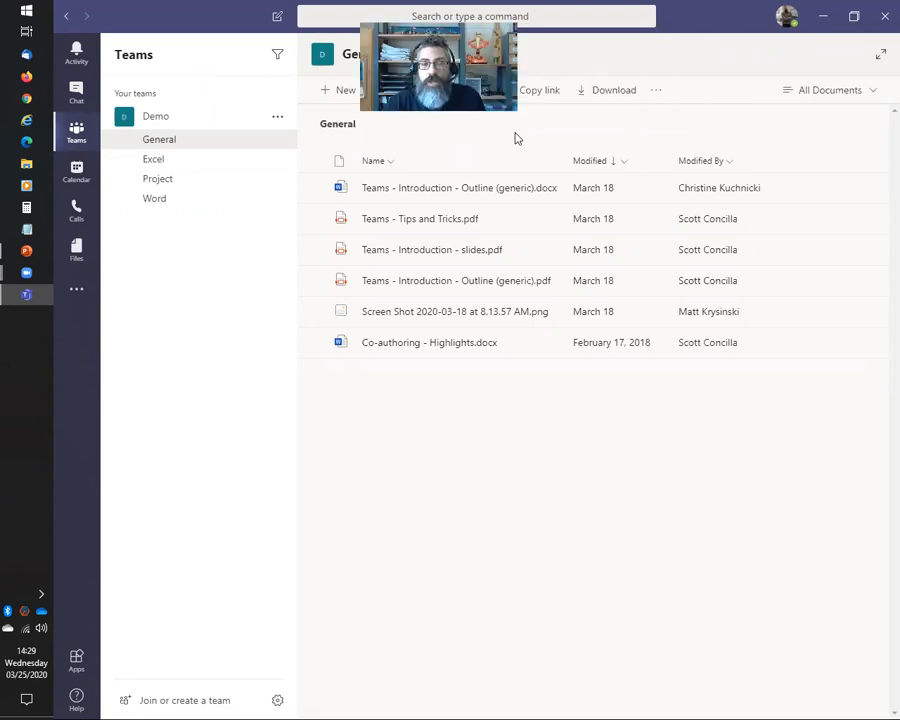
click(655, 90)
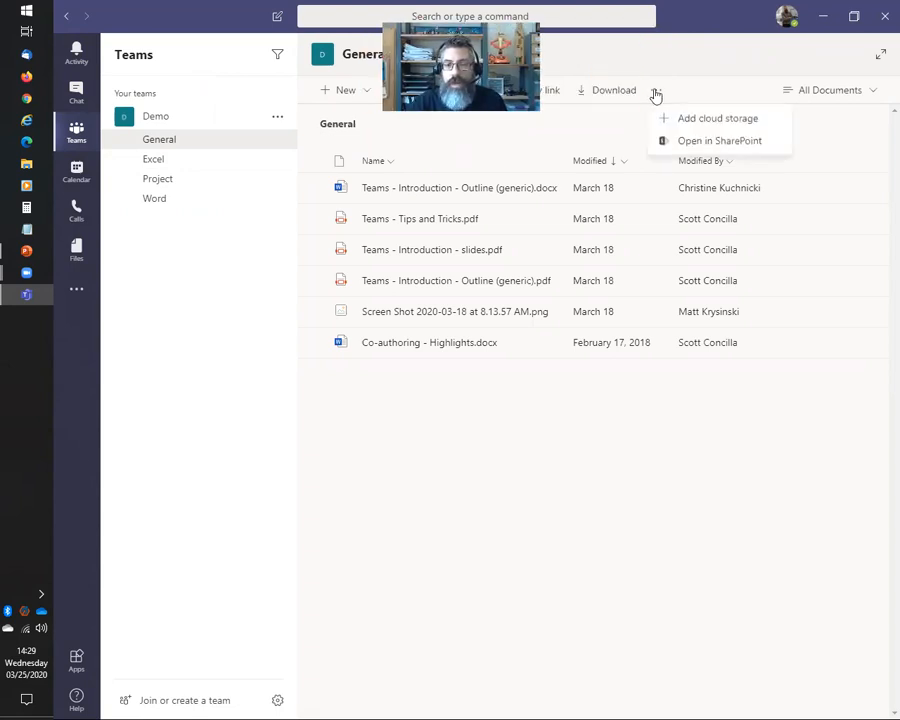
click(710, 143)
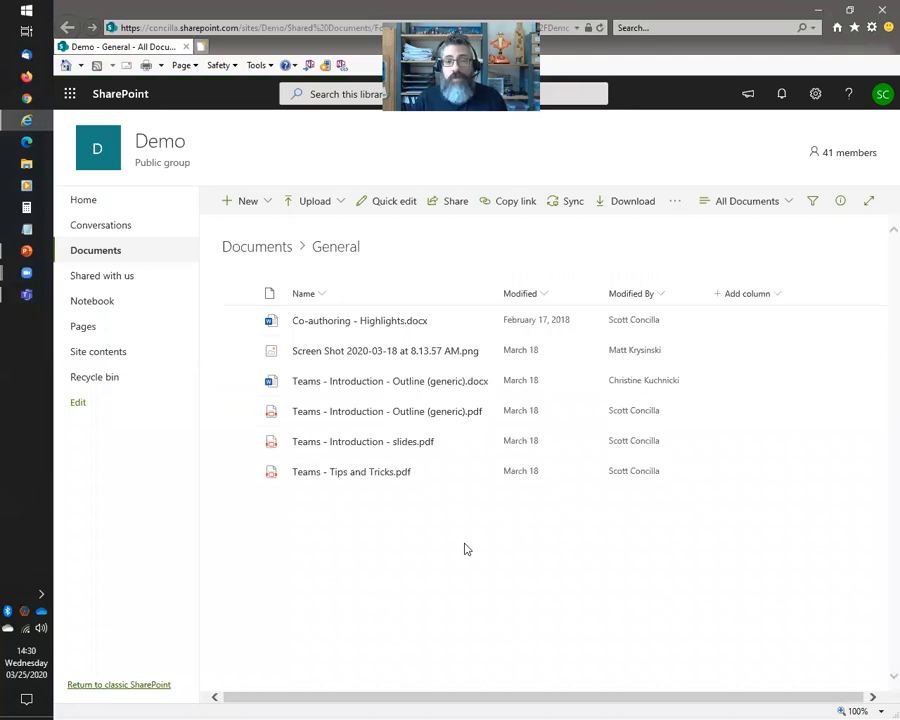
Compare the General channel's file list in Teams with its SharePoint document library, ending in Teams
key(alt+Tab)
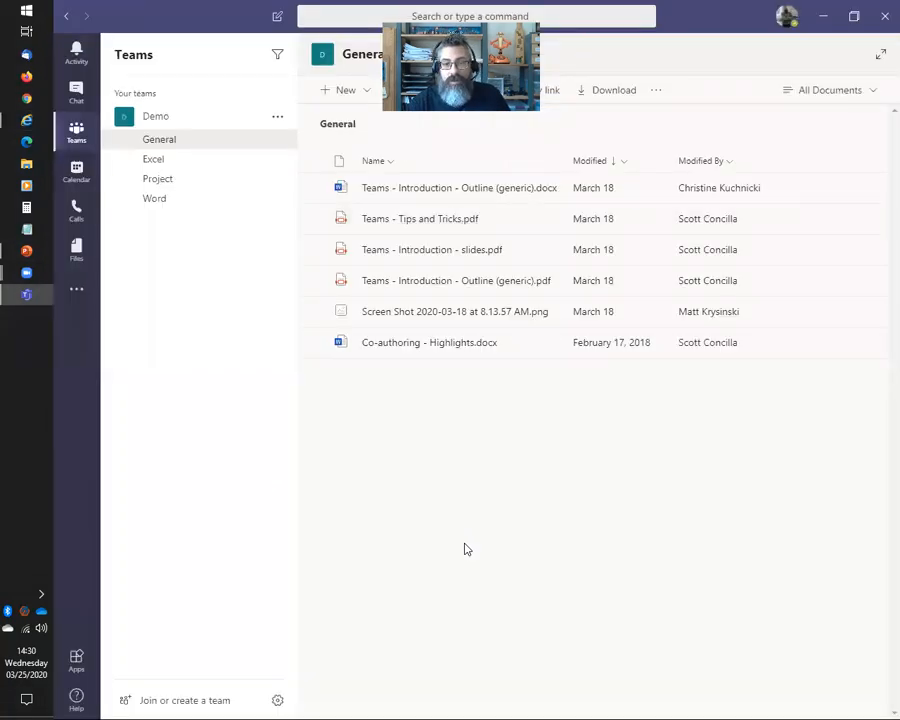
key(Down)
key(Down)
key(Down)
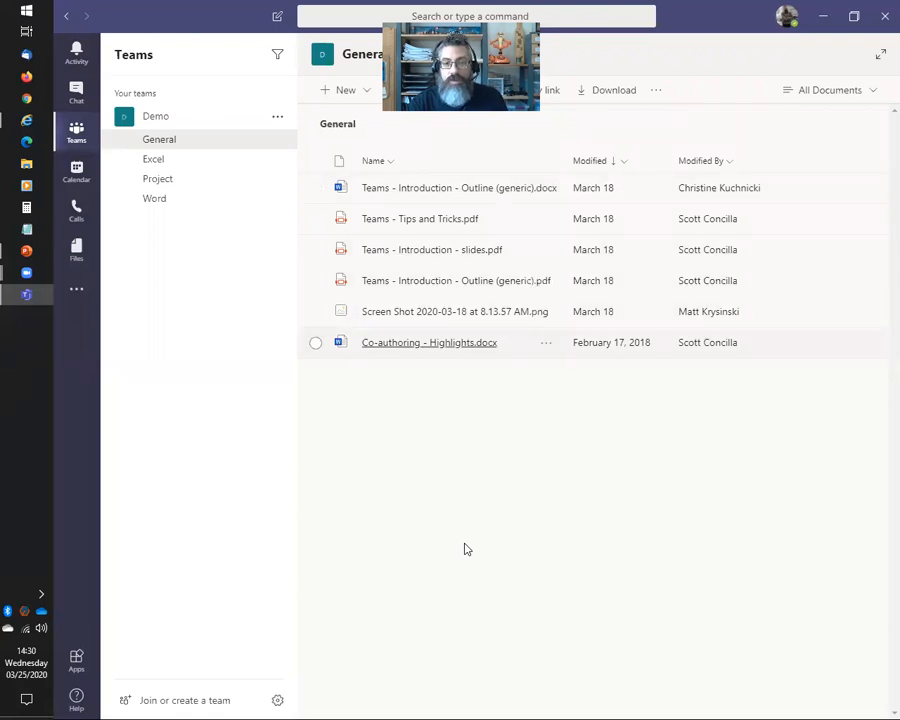
key(alt+Tab)
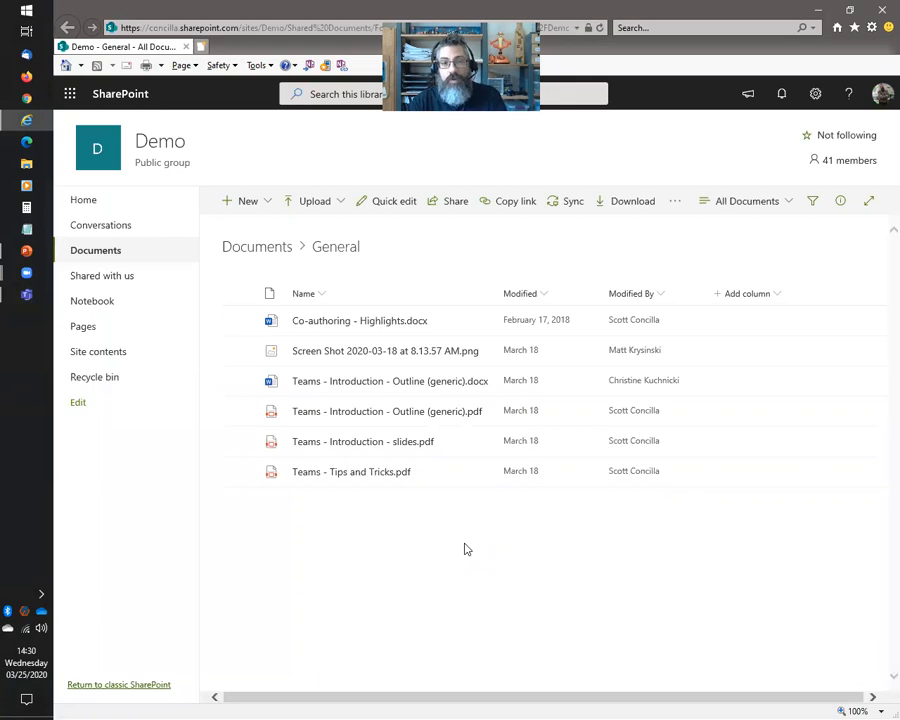
key(alt+Tab)
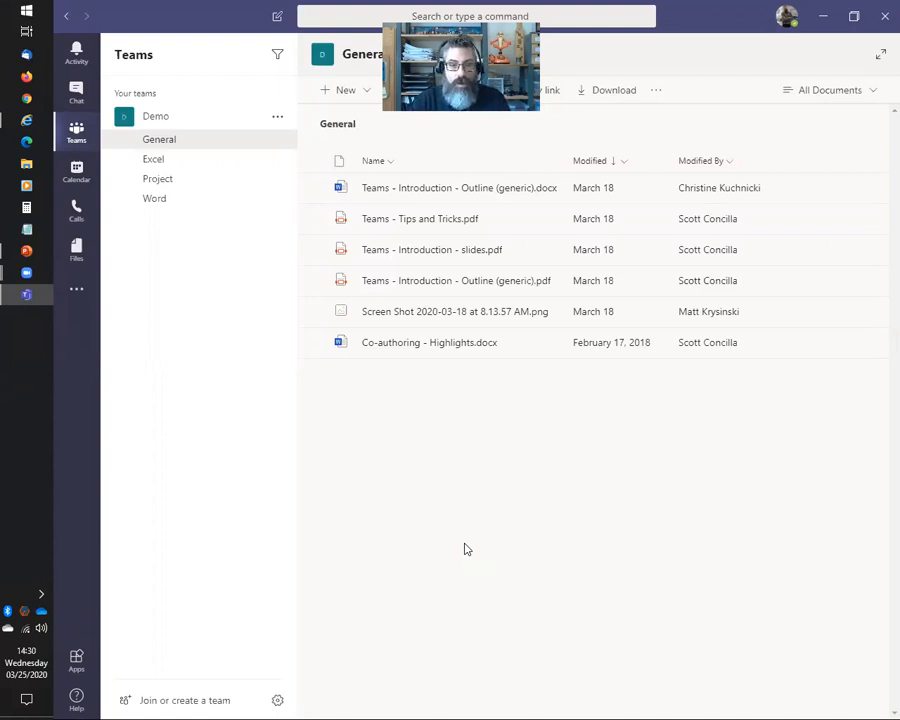
Switch to the PowerPoint slide show and advance it to the full Files topic overview on slide 29
key(alt+Tab)
key(alt+Tab)
key(Tab)
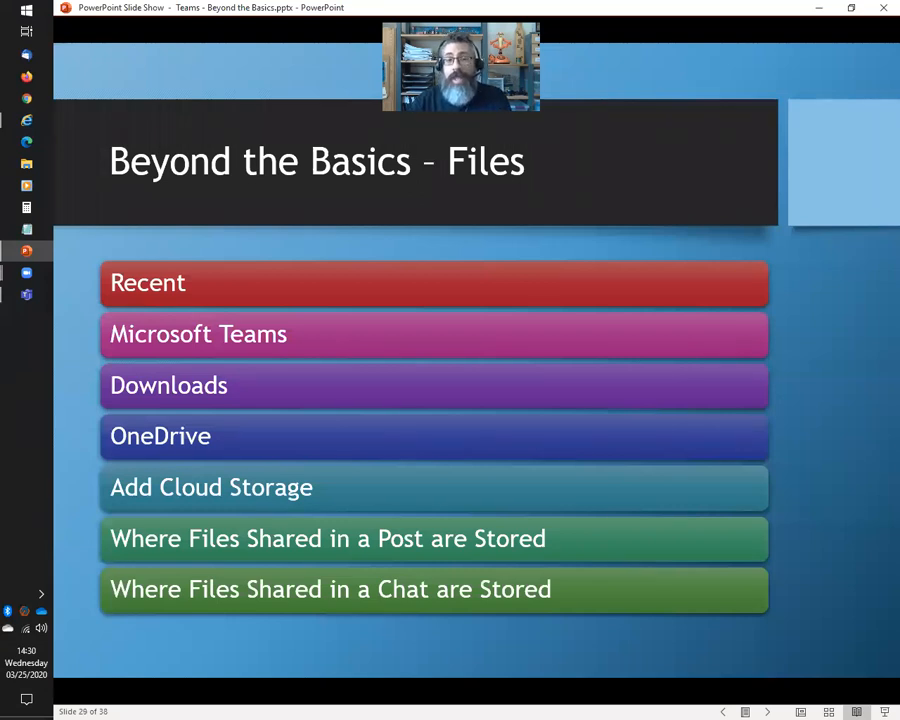
Switch to Teams and open Cookbook10.docx, located in demo-modern / docclassic, from the Files app's recent files
key(alt+Tab)
key(Tab)
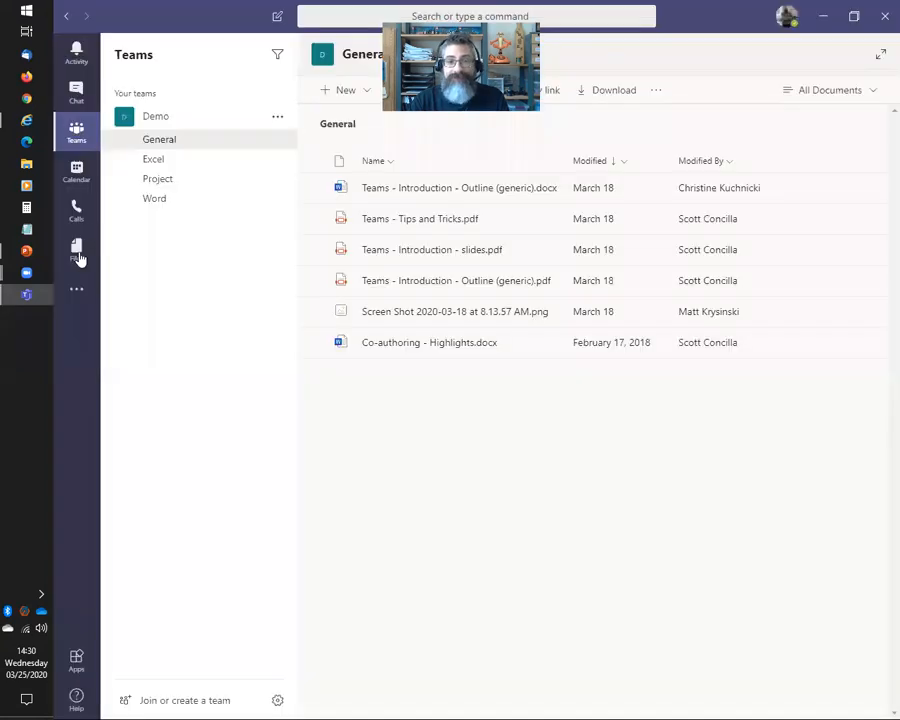
click(77, 251)
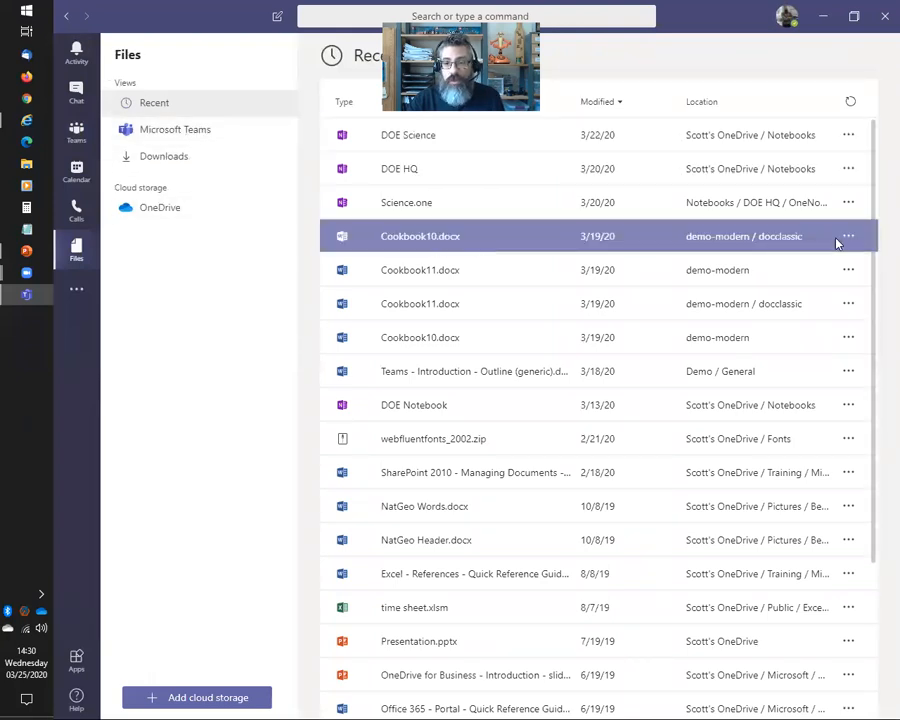
click(420, 240)
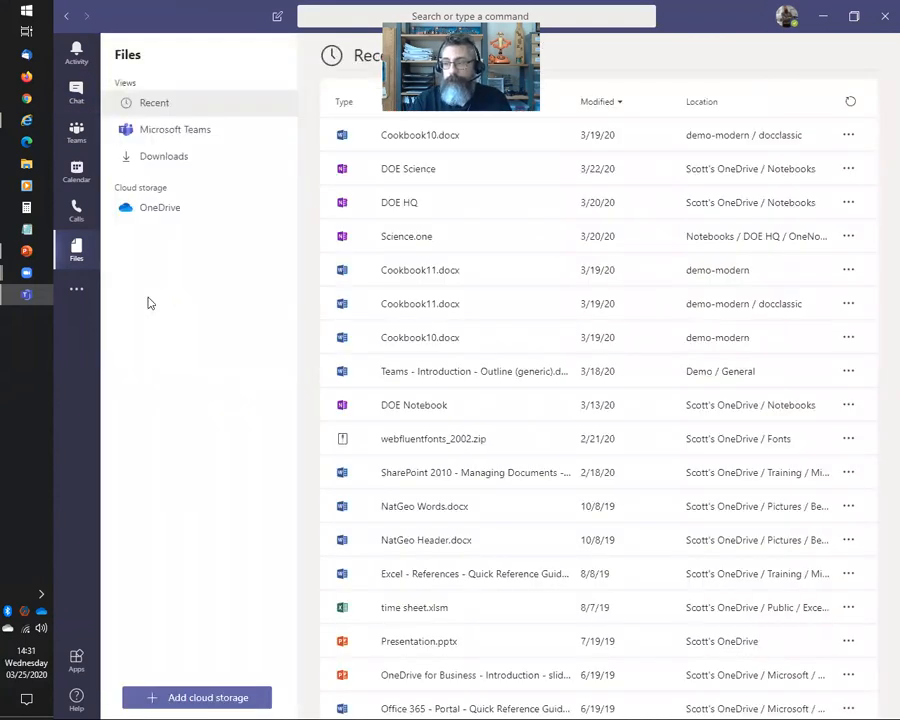
Switch to the PowerPoint slide show and advance past the Review title to the Chat, Teams and Files summary on slide 31
key(alt+Tab)
key(Right)
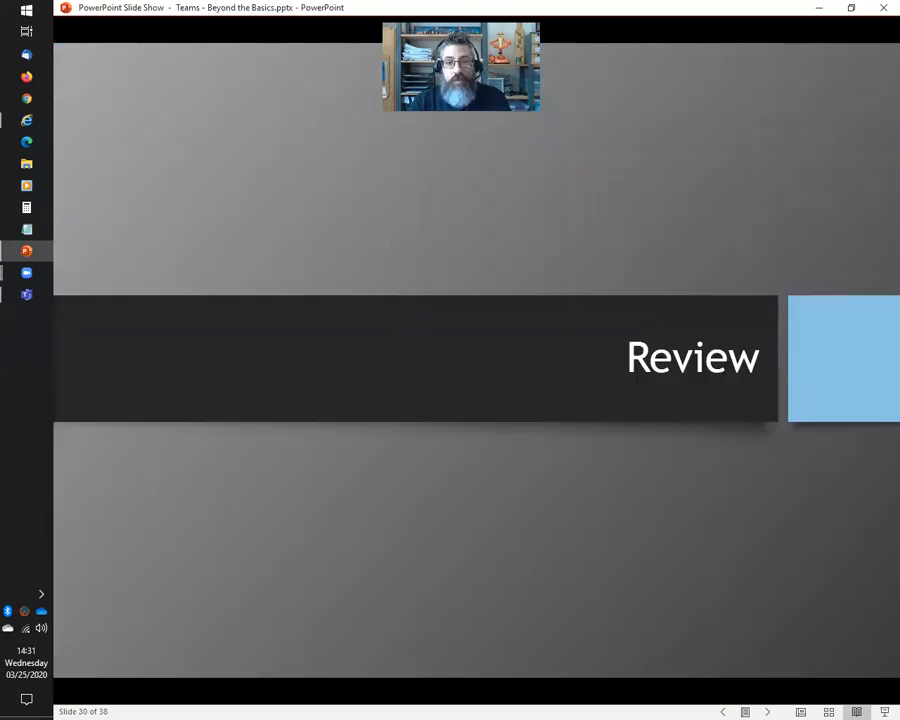
key(Right)
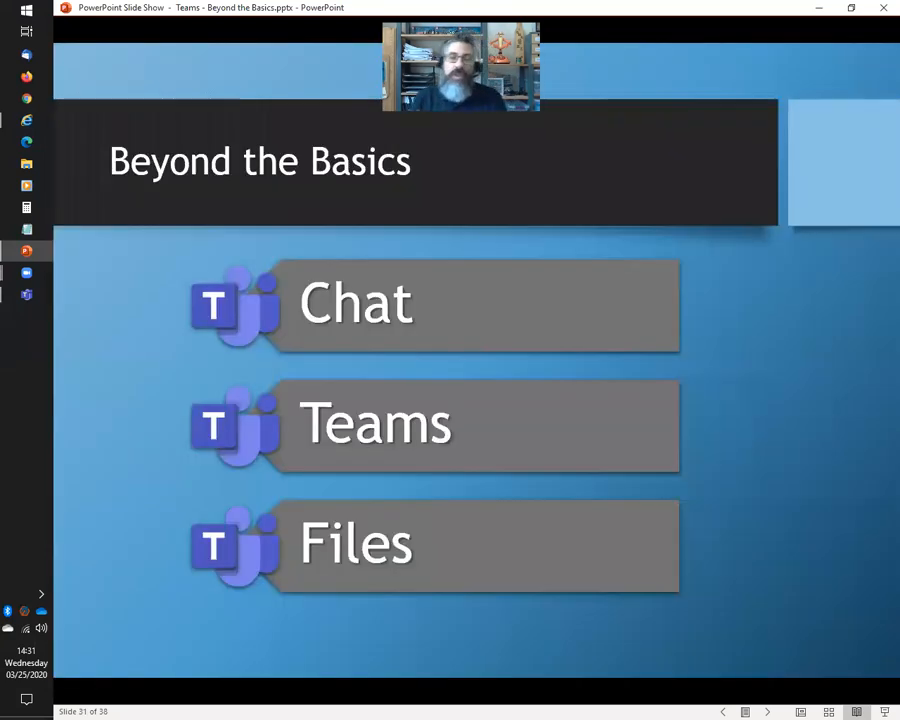